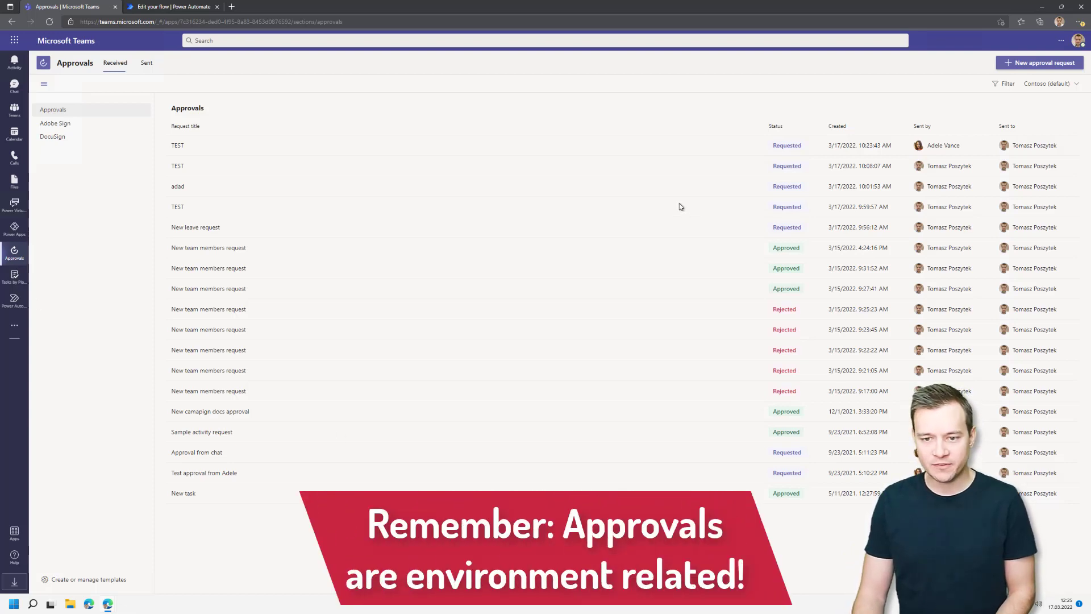
Leave the environment unchanged and view the org-wide templates: Travel expenses approval, Sample activity and Leave.
left_click(1070, 85)
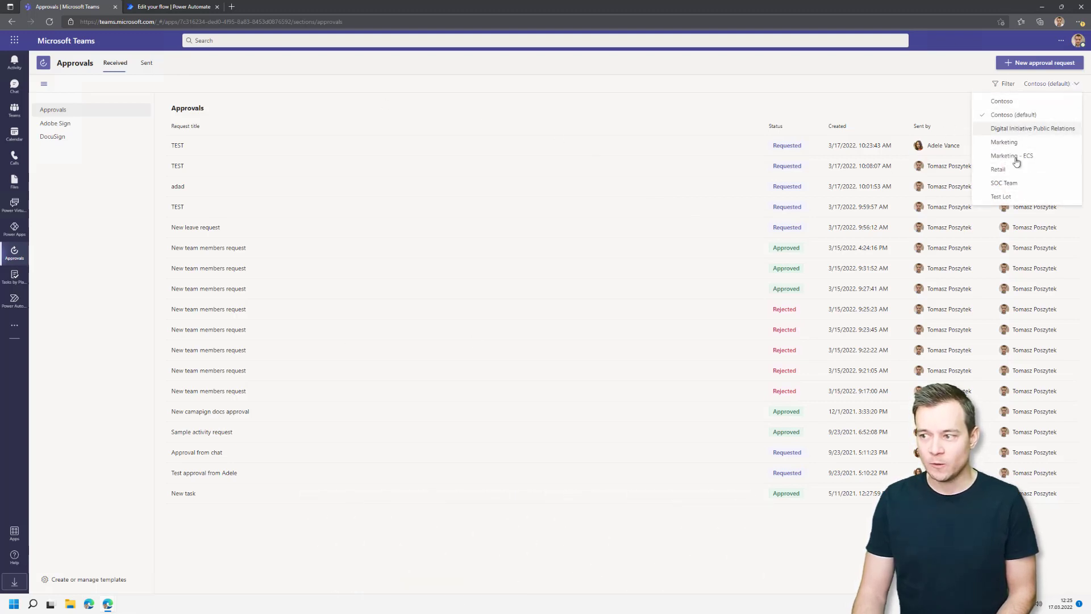
left_click(809, 98)
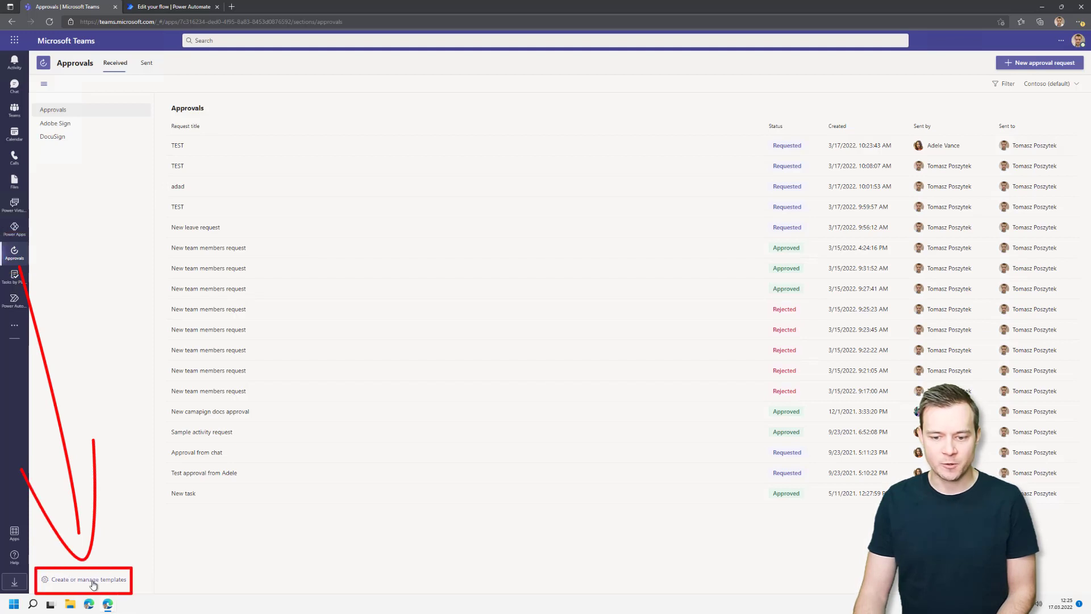
left_click(92, 580)
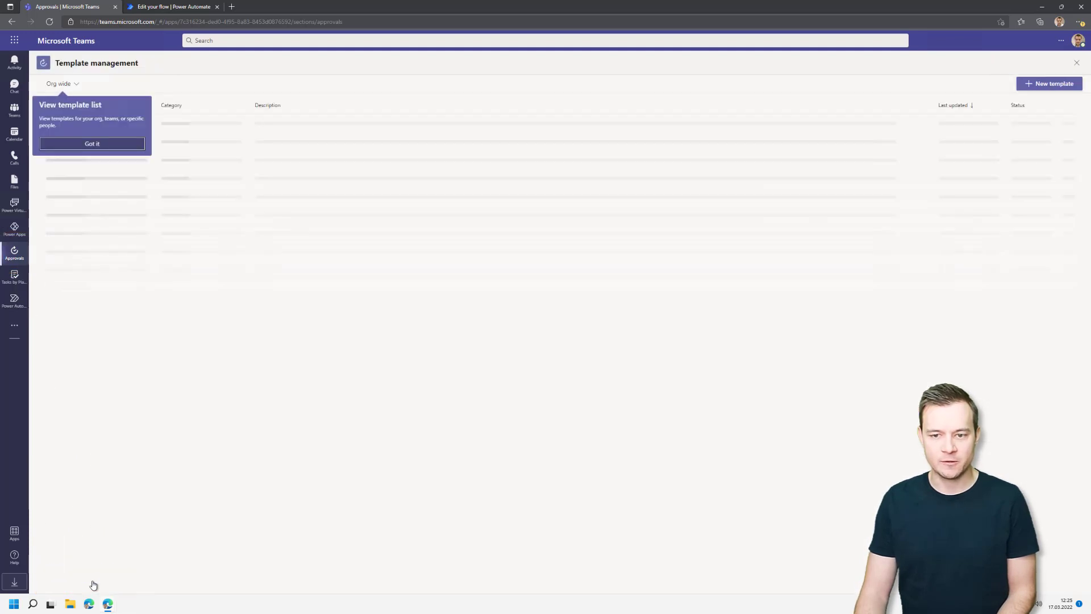
left_click(123, 146)
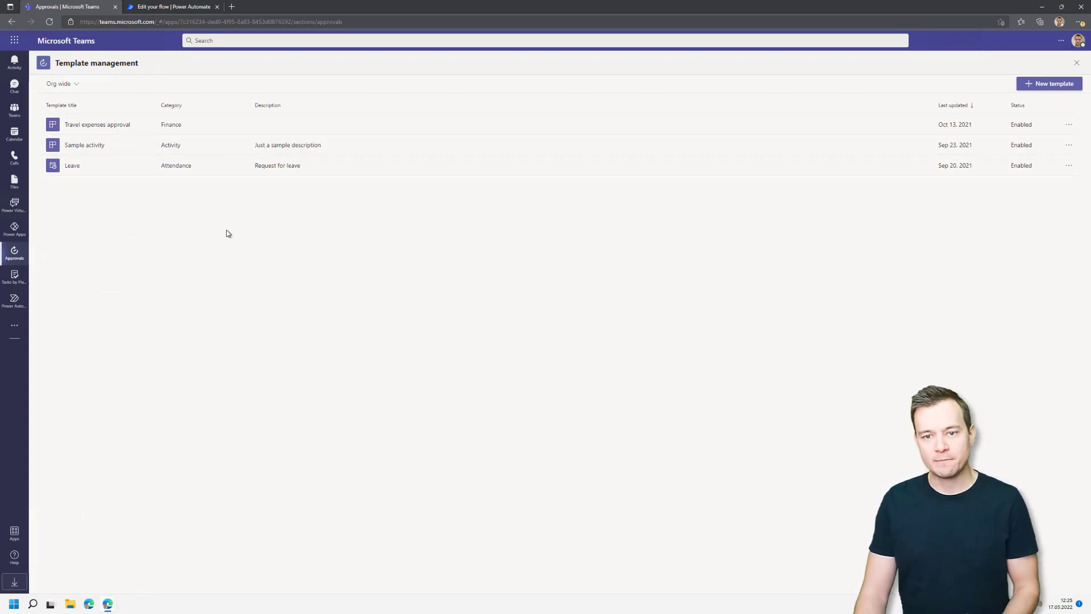
left_click(72, 85)
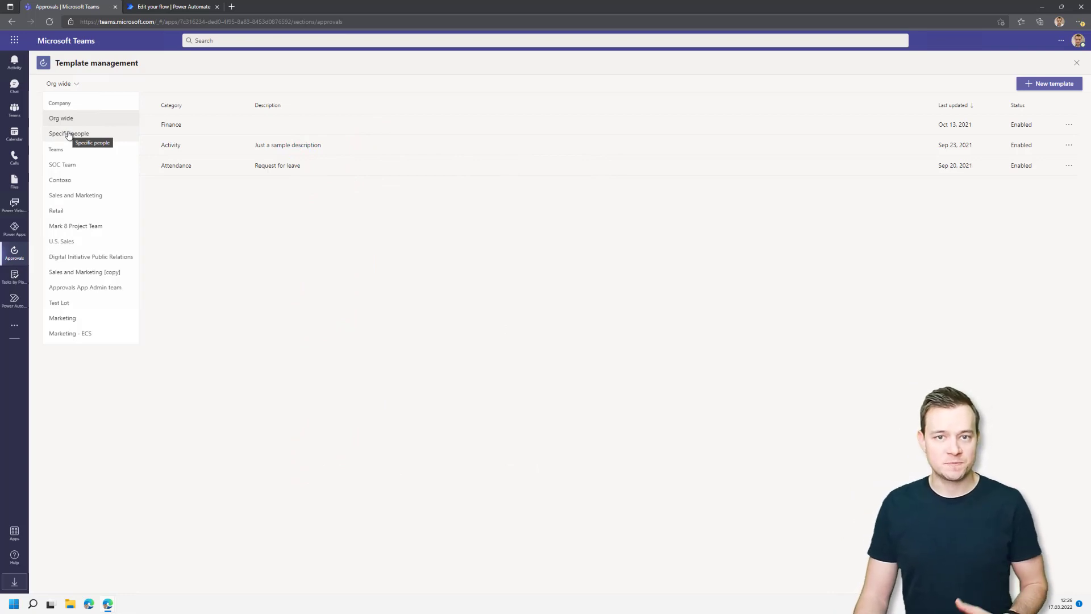
left_click(263, 305)
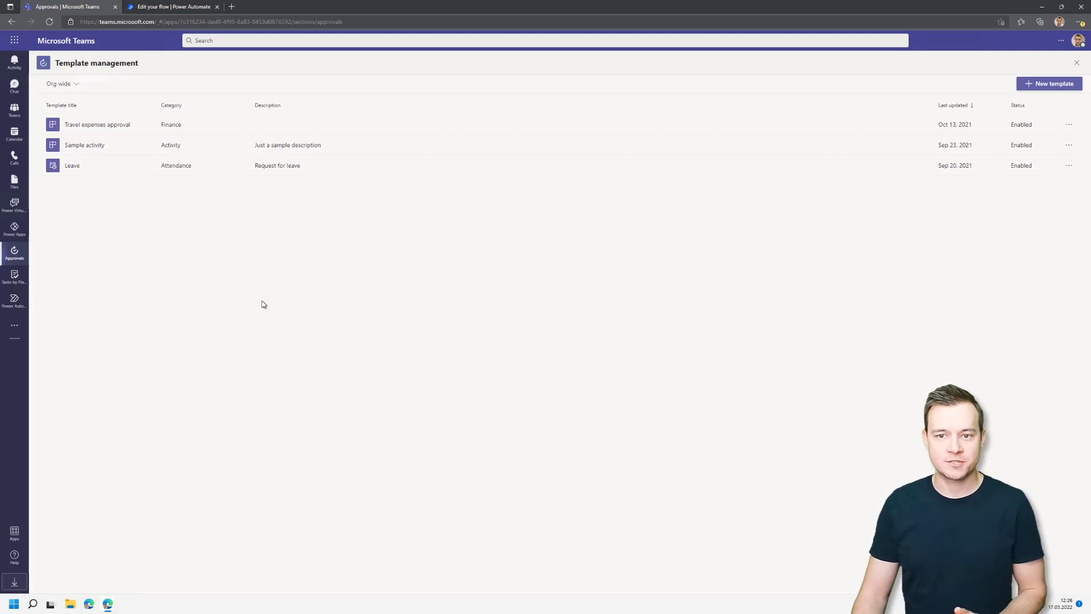
left_click(1049, 84)
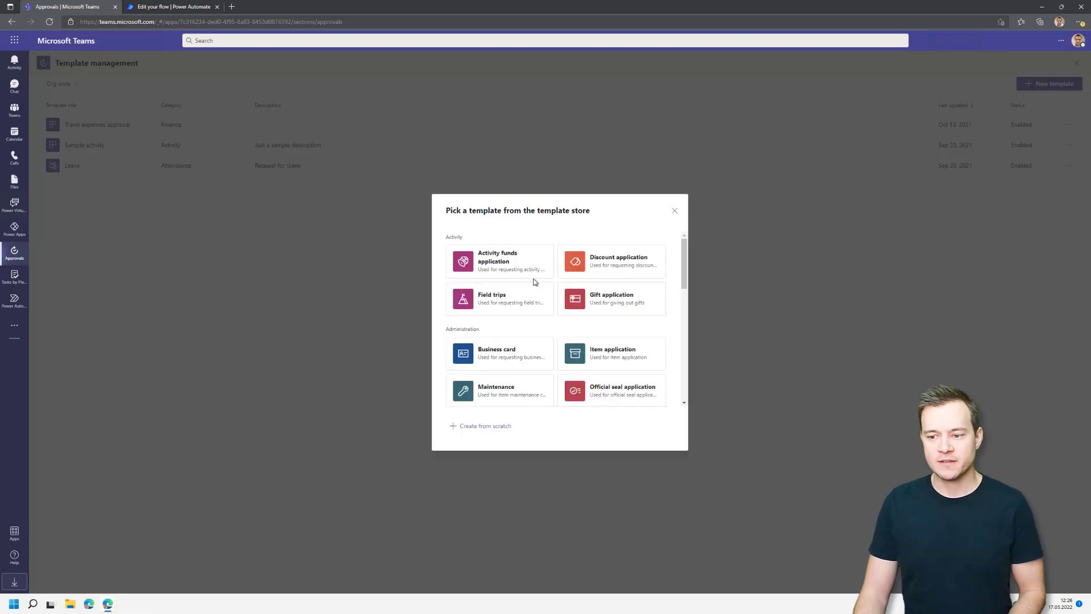
scroll(532, 283, "down", 1)
scroll(532, 283, "down", 5)
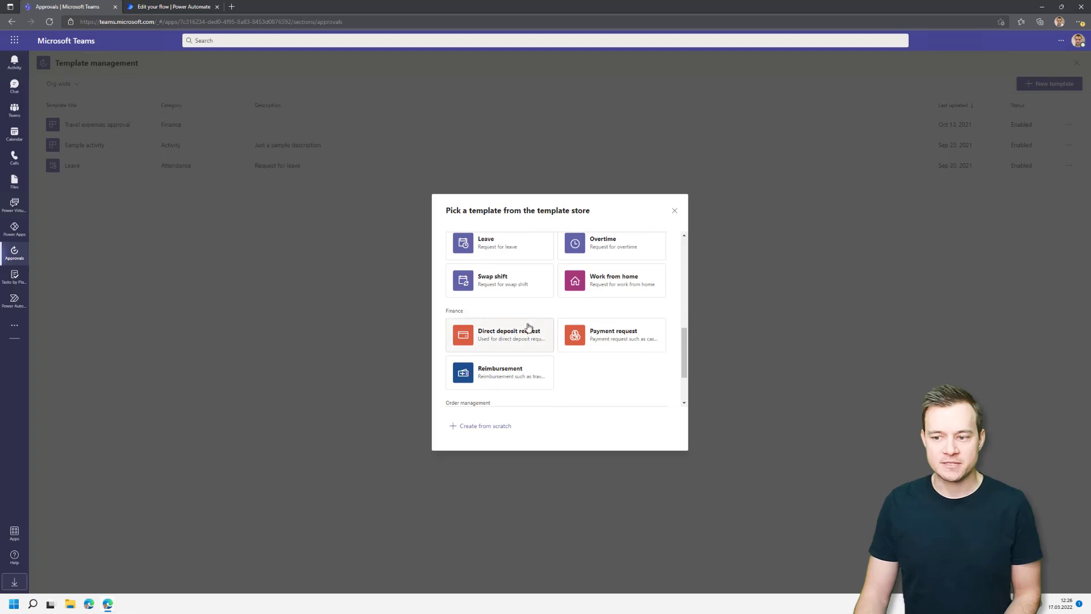
scroll(528, 327, "down", 1)
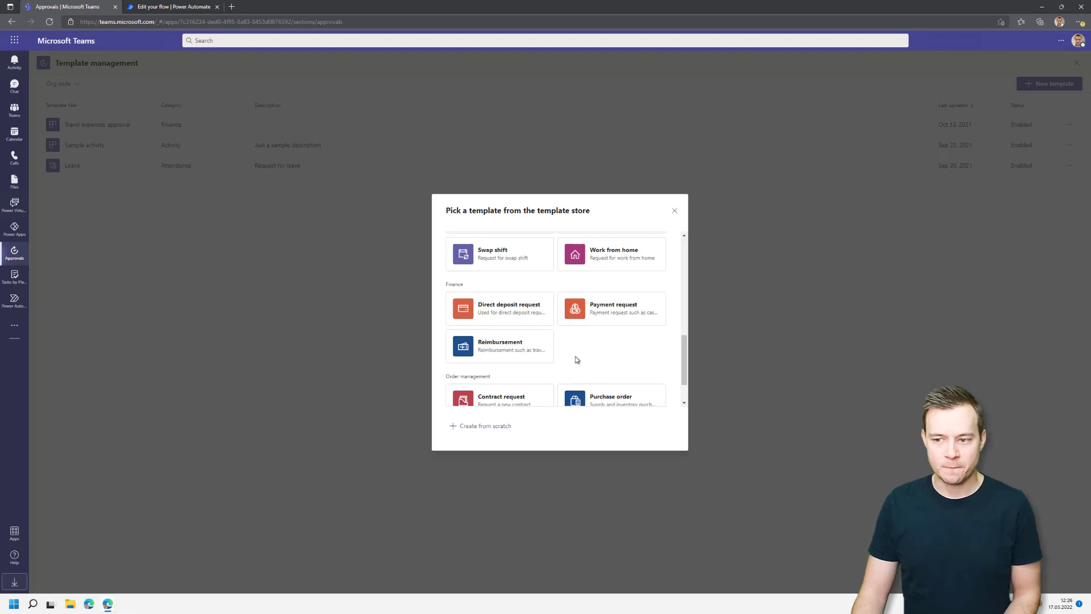
left_click(675, 212)
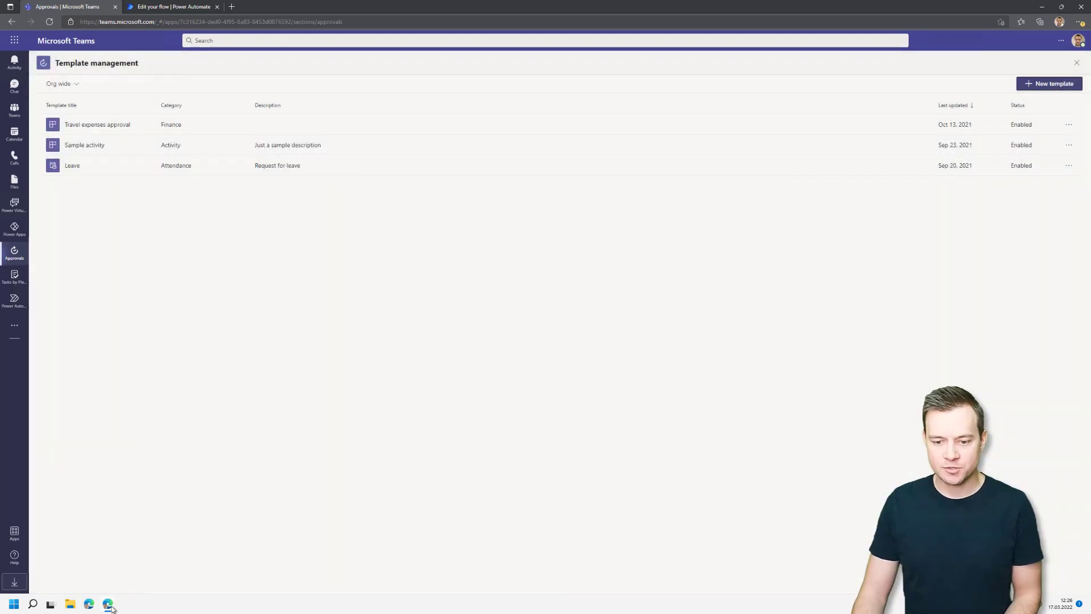
mouse_move(111, 610)
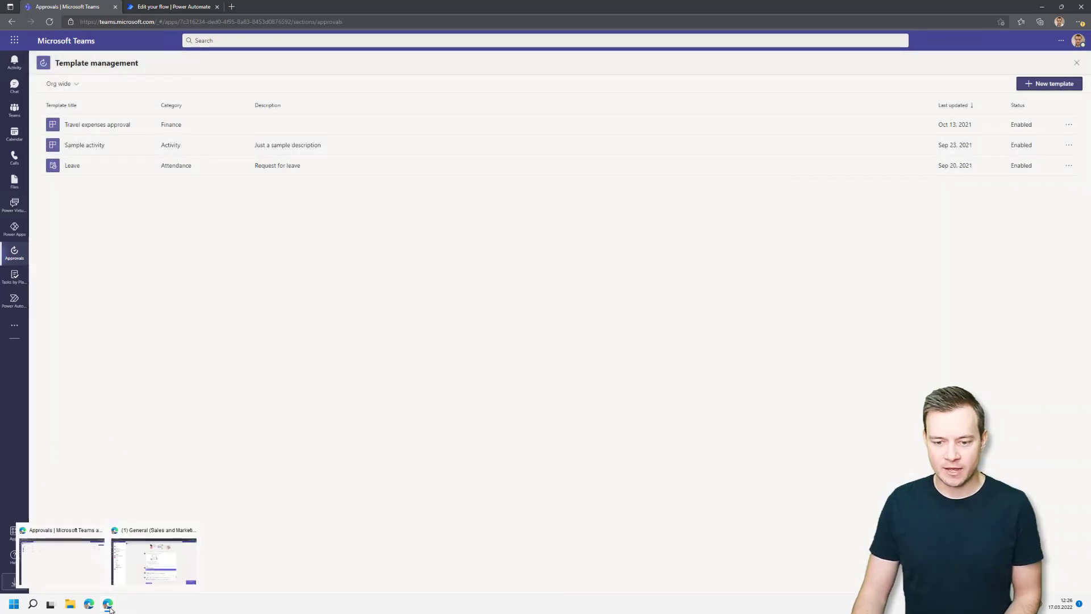
Switch to the second Teams window and show its Approvals received list.
left_click(153, 562)
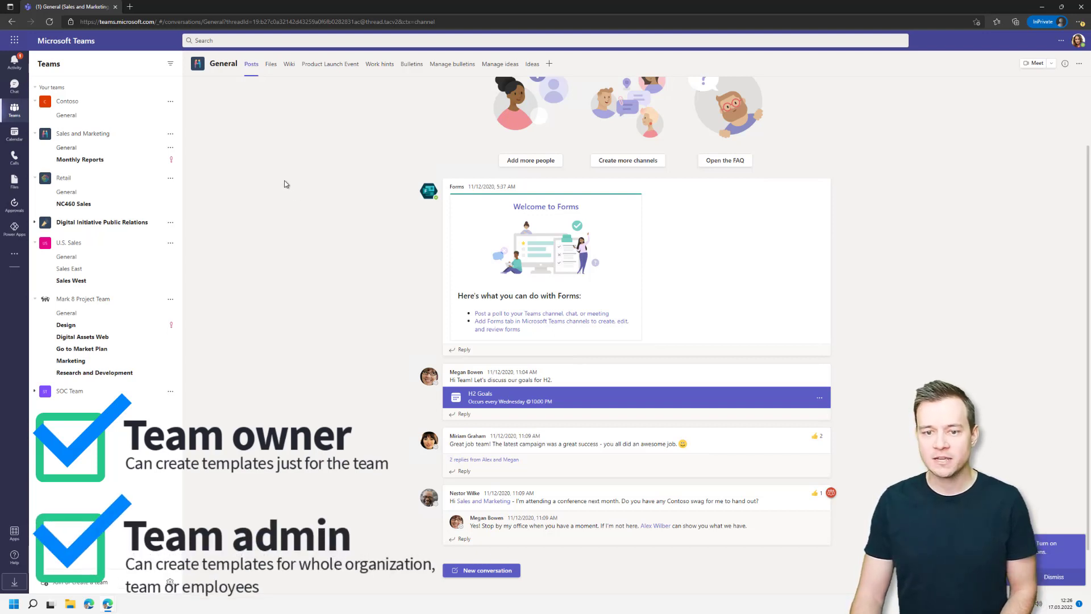
left_click(9, 210)
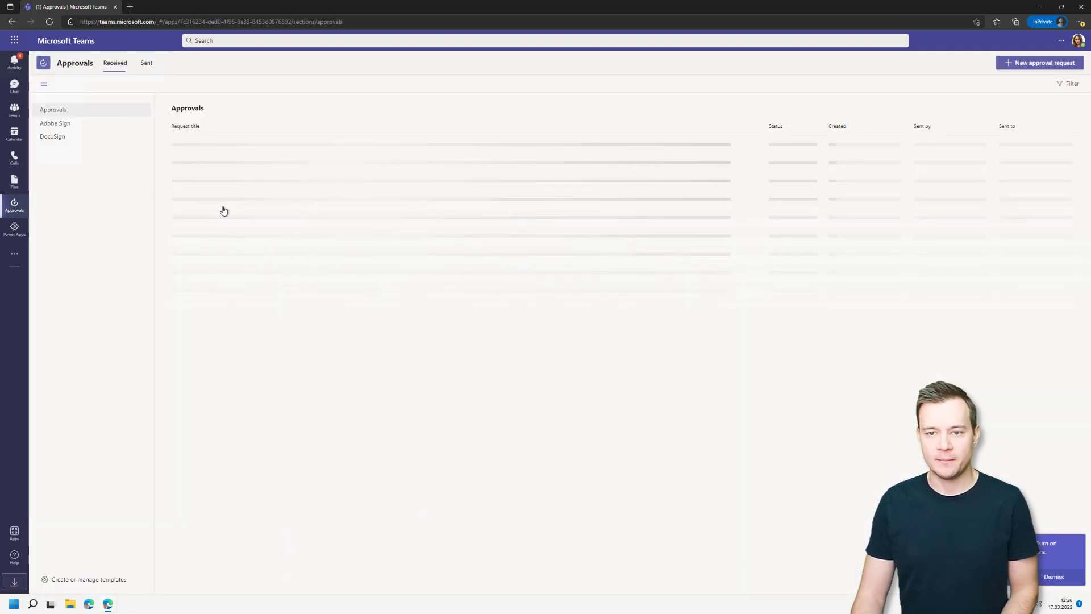
Start a new Item application template up to the team step, then return to the first window.
left_click(115, 579)
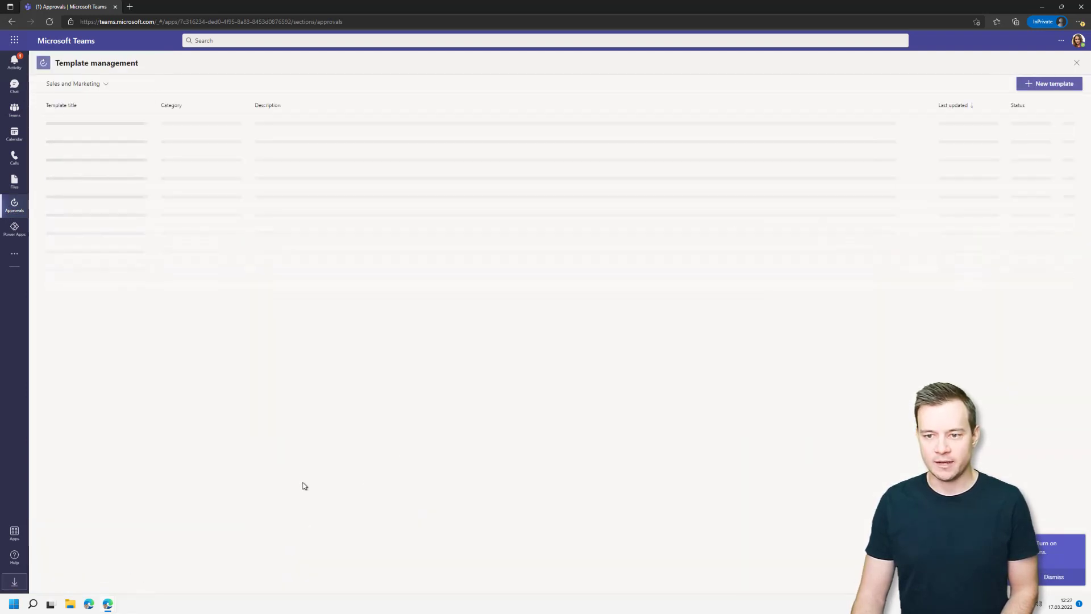
left_click(1040, 86)
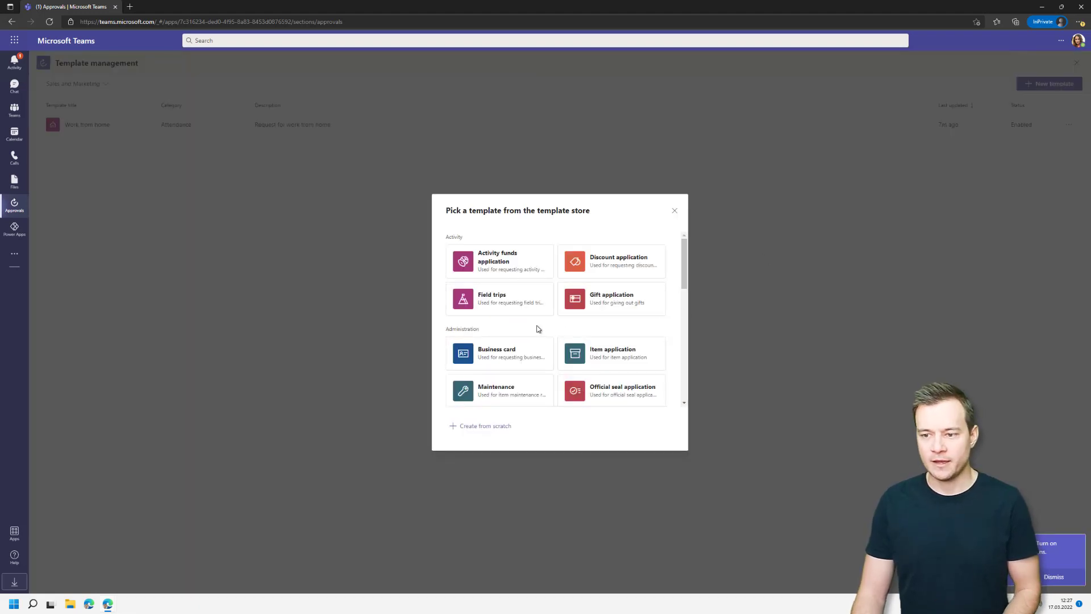
scroll(543, 329, "down", 1)
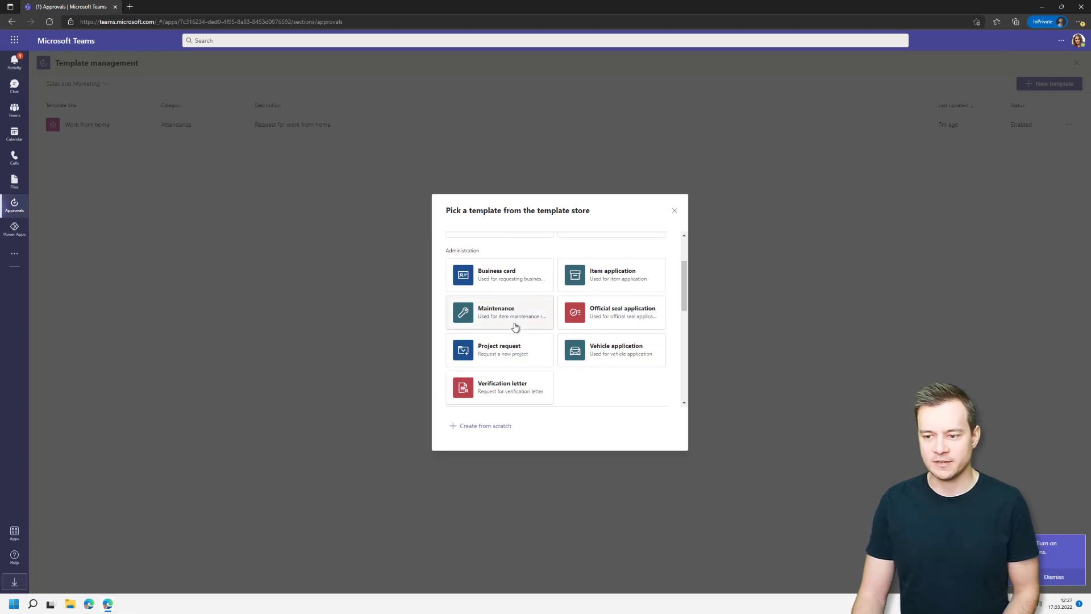
left_click(624, 278)
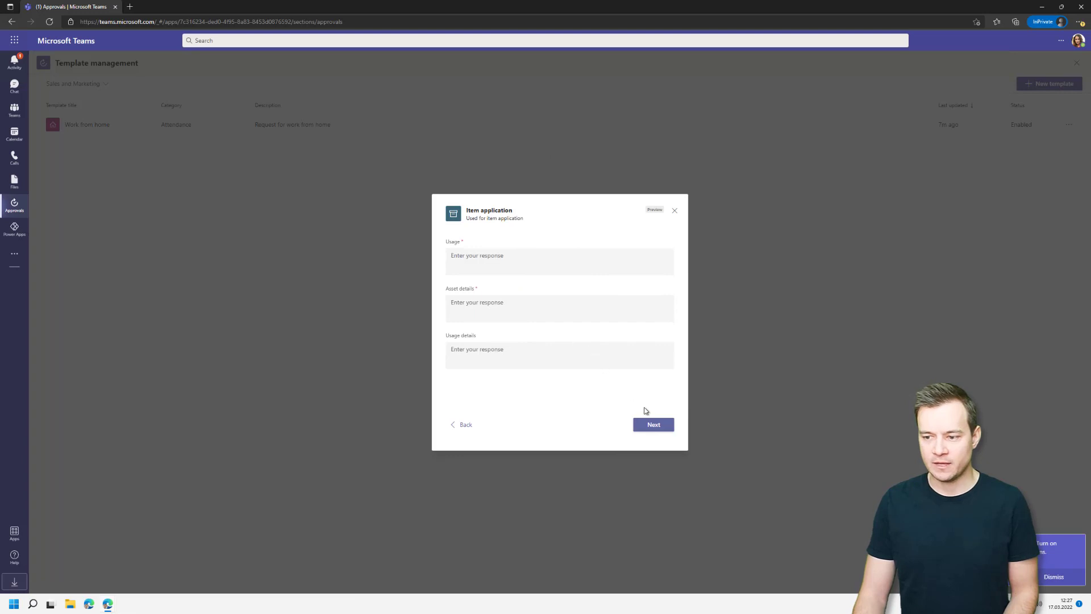
left_click(653, 425)
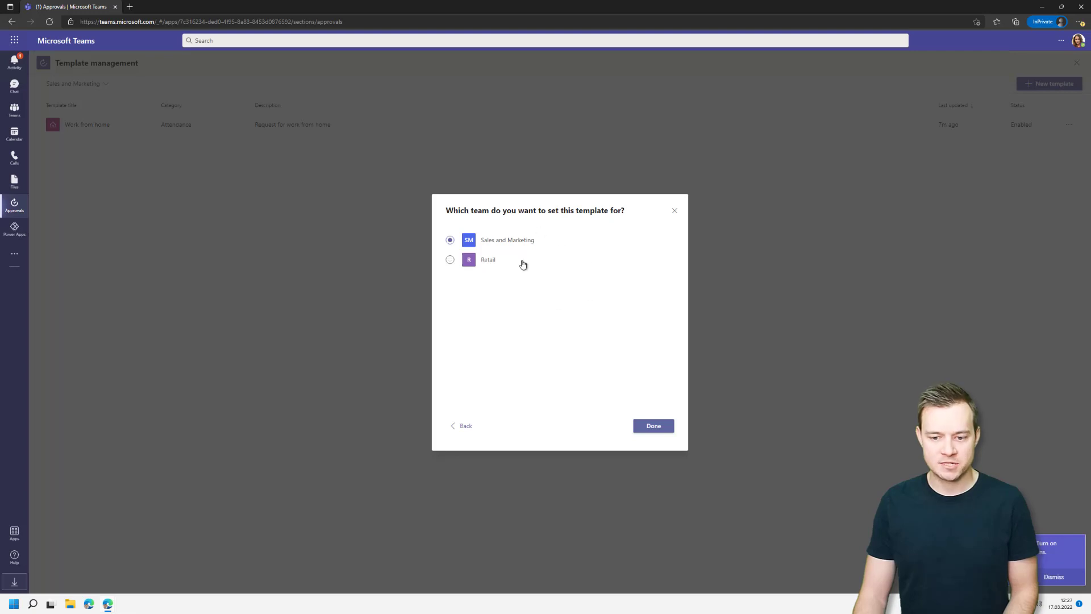
key("alt+Tab")
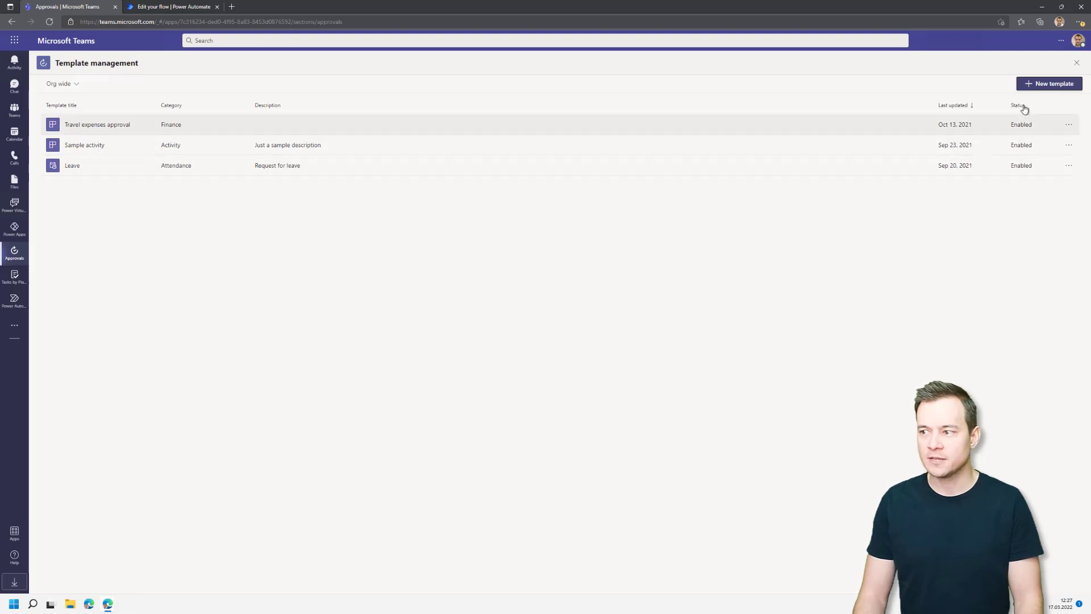
Create a new Item application template assigned to the Retail team, reaching its basic settings.
left_click(1049, 84)
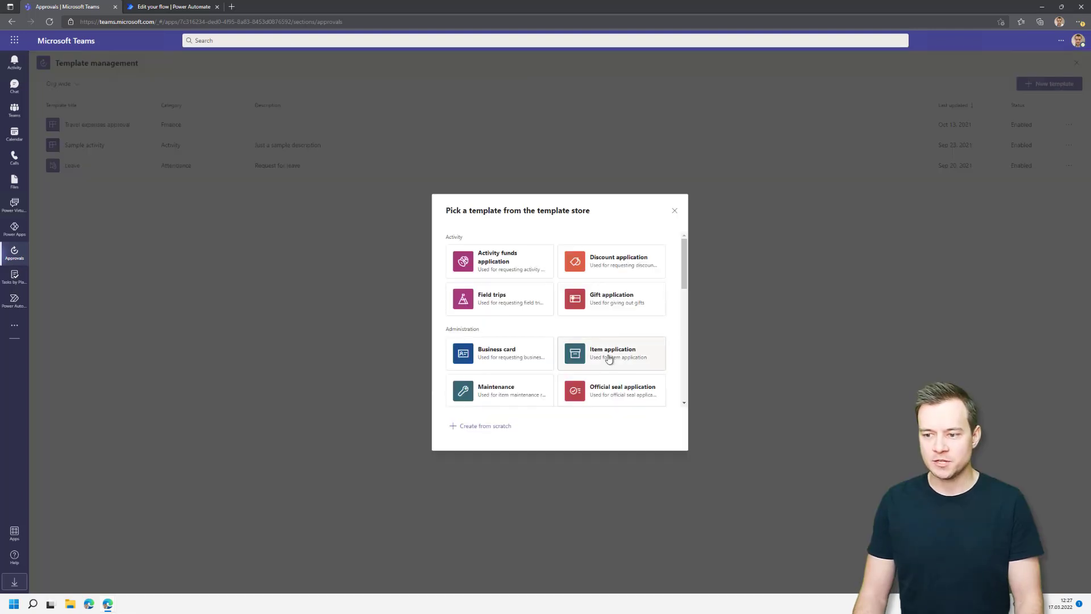
left_click(611, 354)
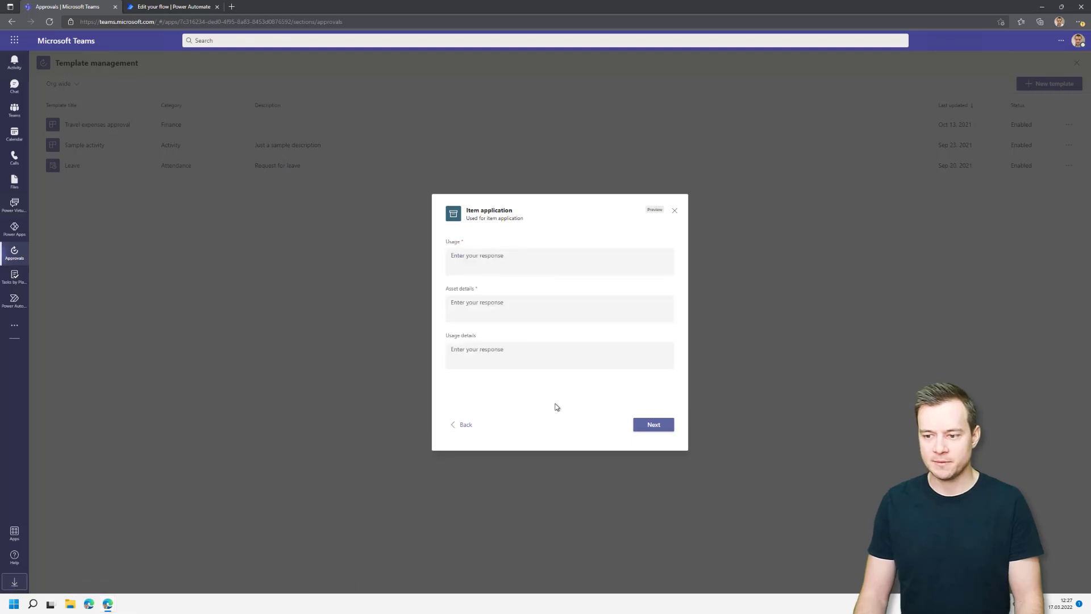
left_click(649, 426)
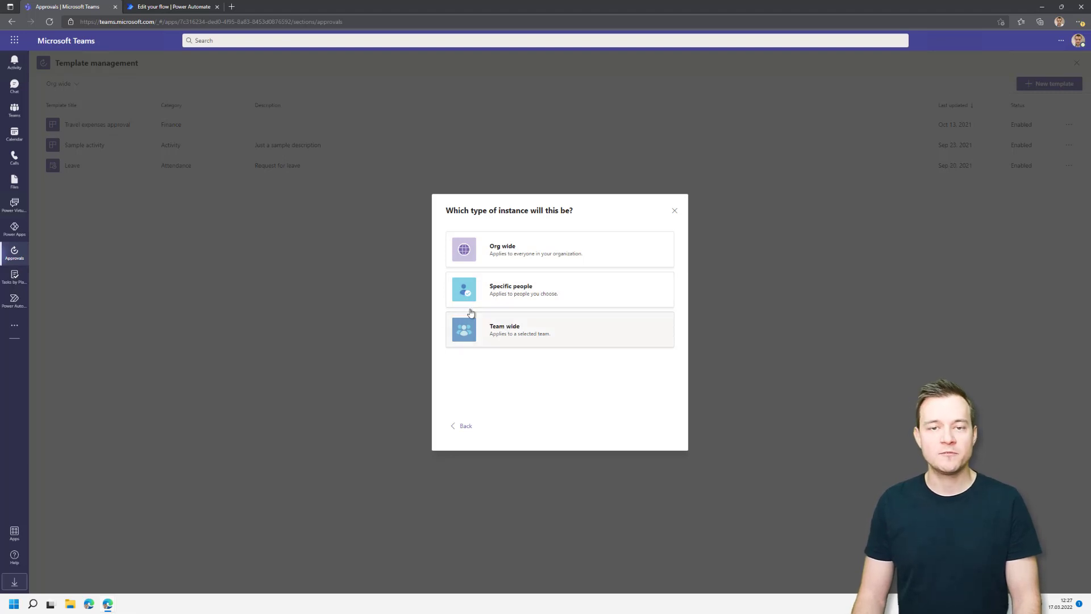
left_click(674, 213)
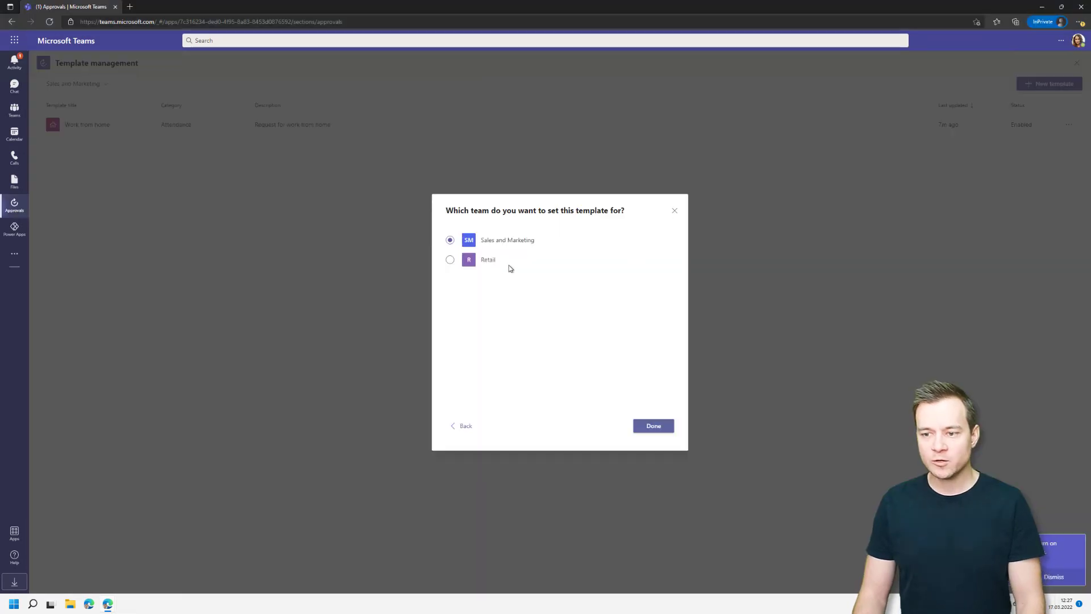
left_click(488, 261)
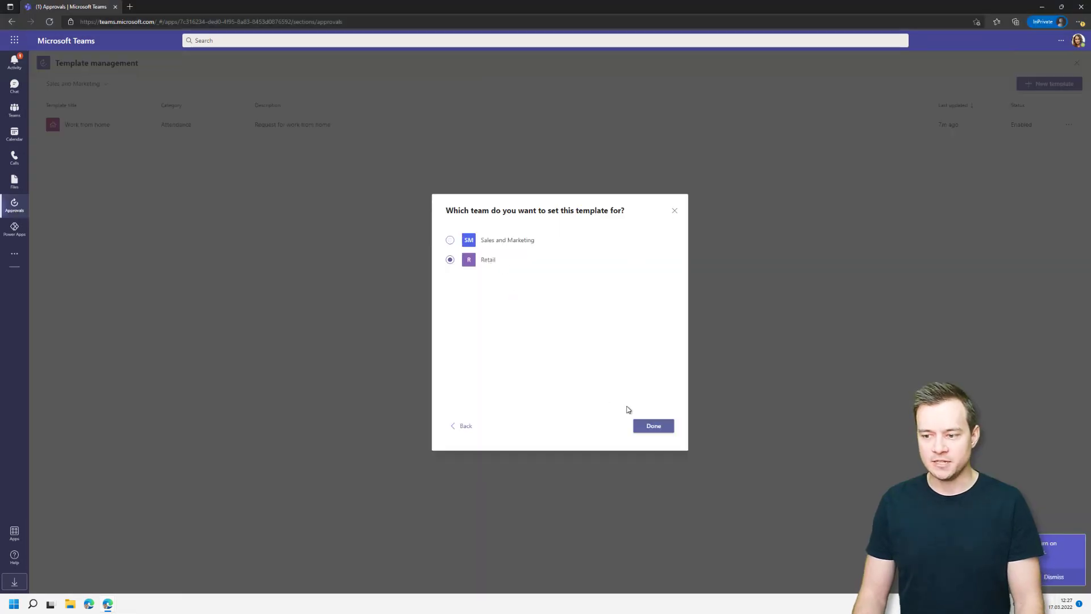
left_click(653, 427)
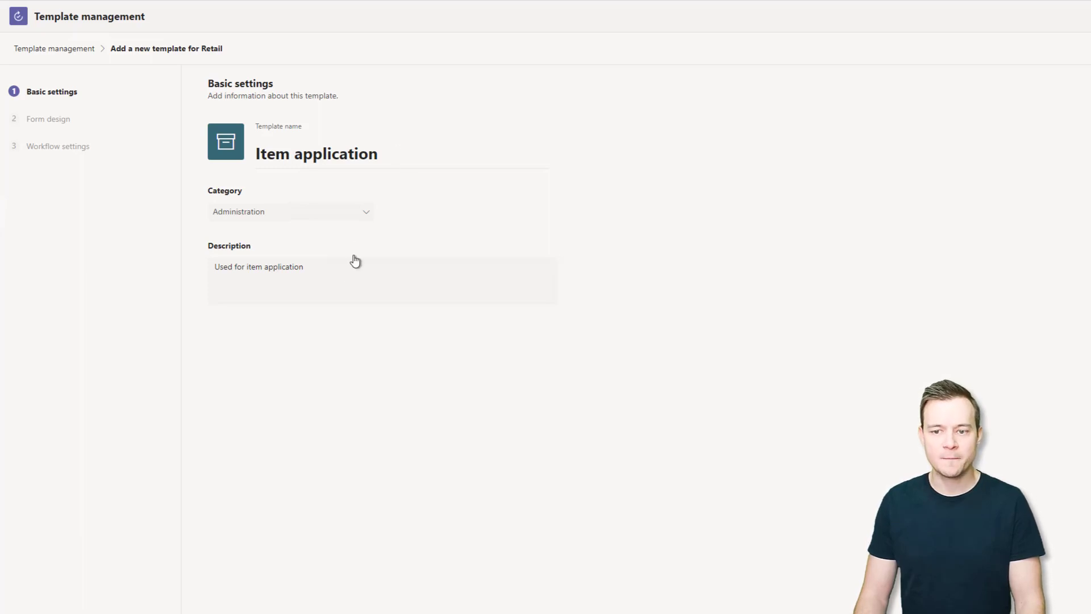
Keep the Administration category and advance to the Form design step.
left_click(348, 216)
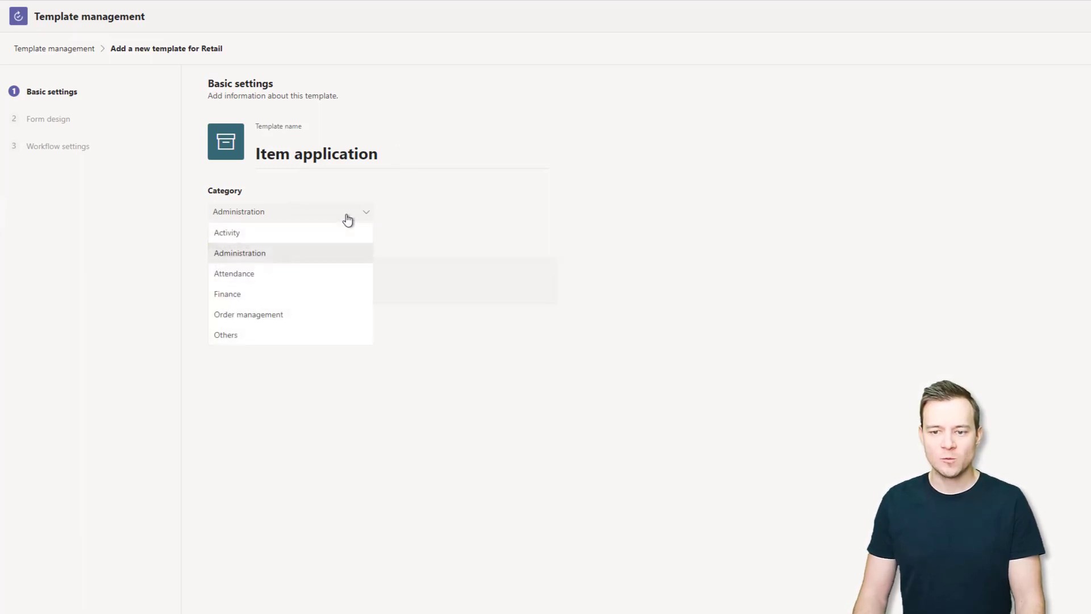
left_click(582, 214)
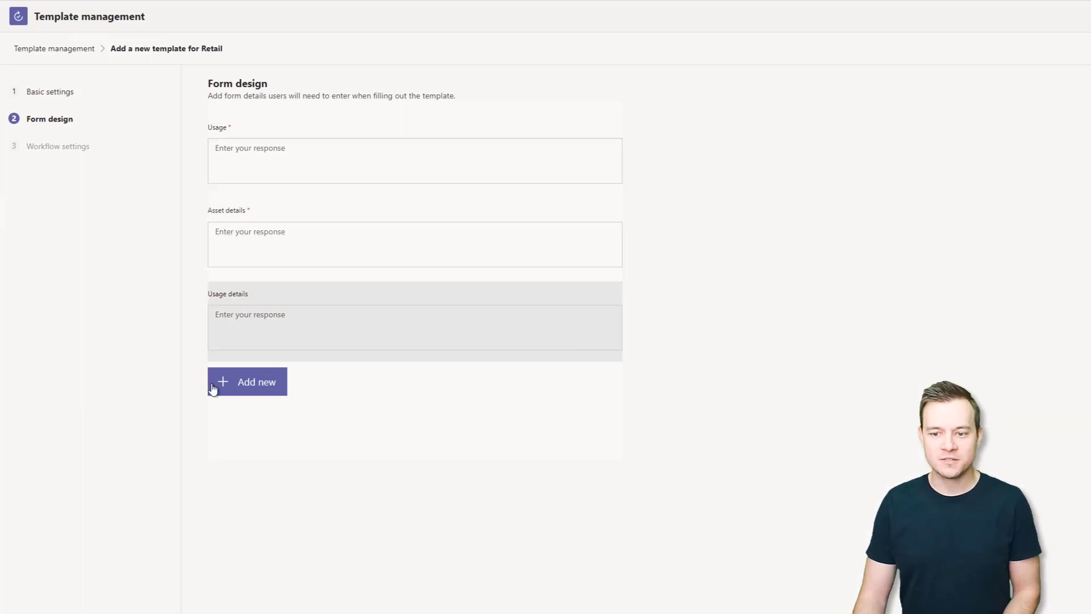
Add an optional long-answer Usage details question after the Usage and Asset details questions.
left_click(289, 342)
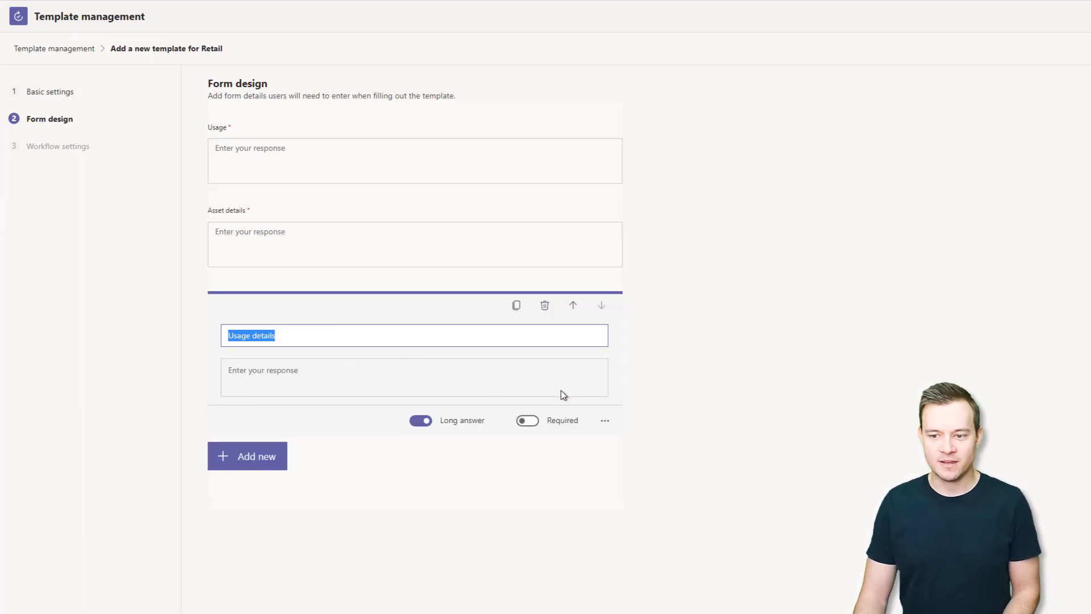
left_click(258, 461)
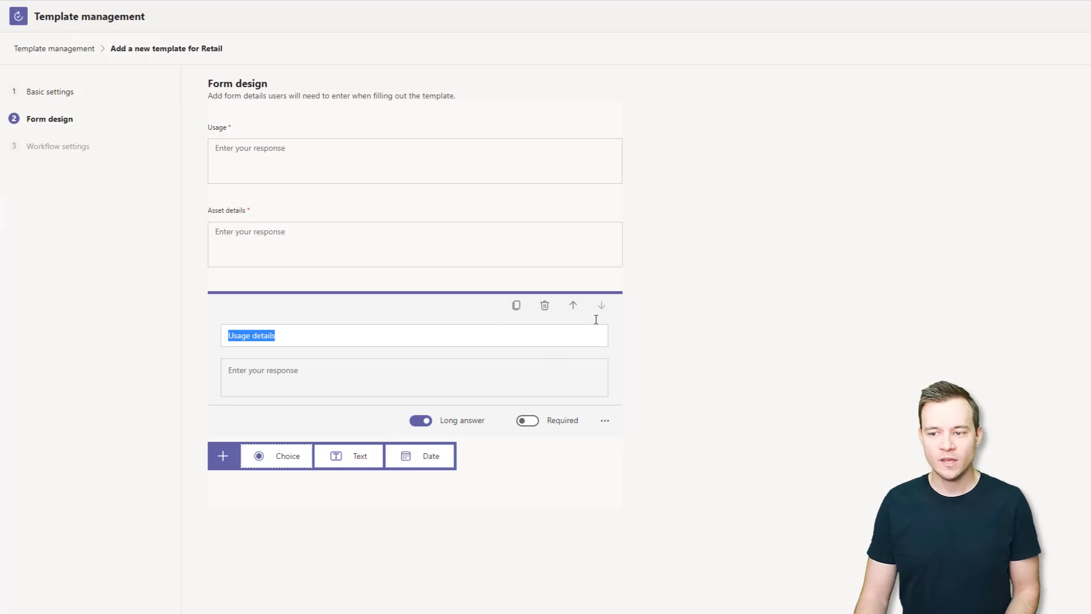
left_click(579, 476)
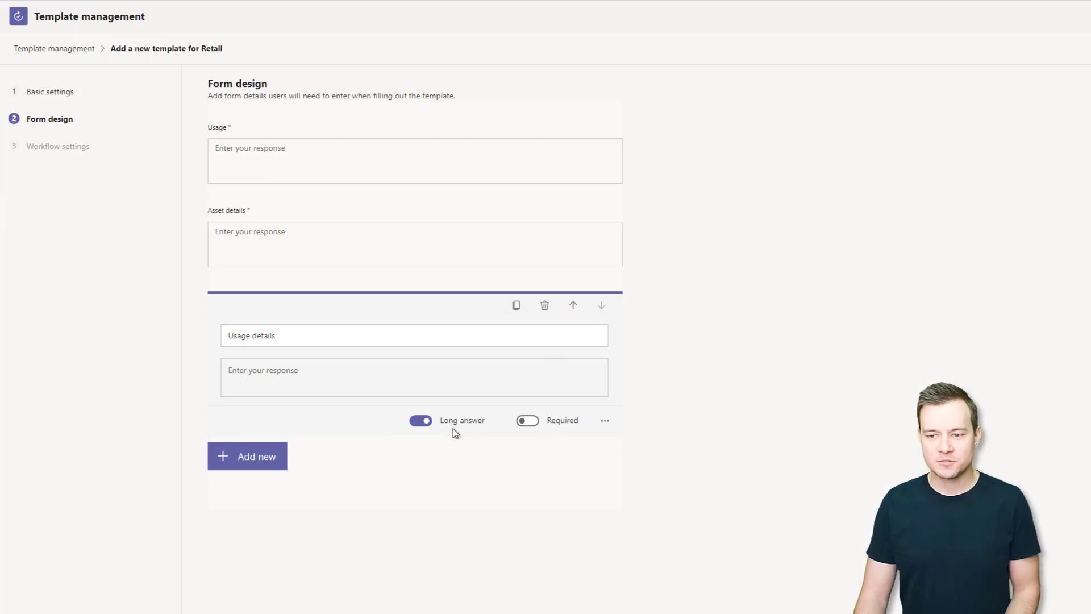
left_click(605, 422)
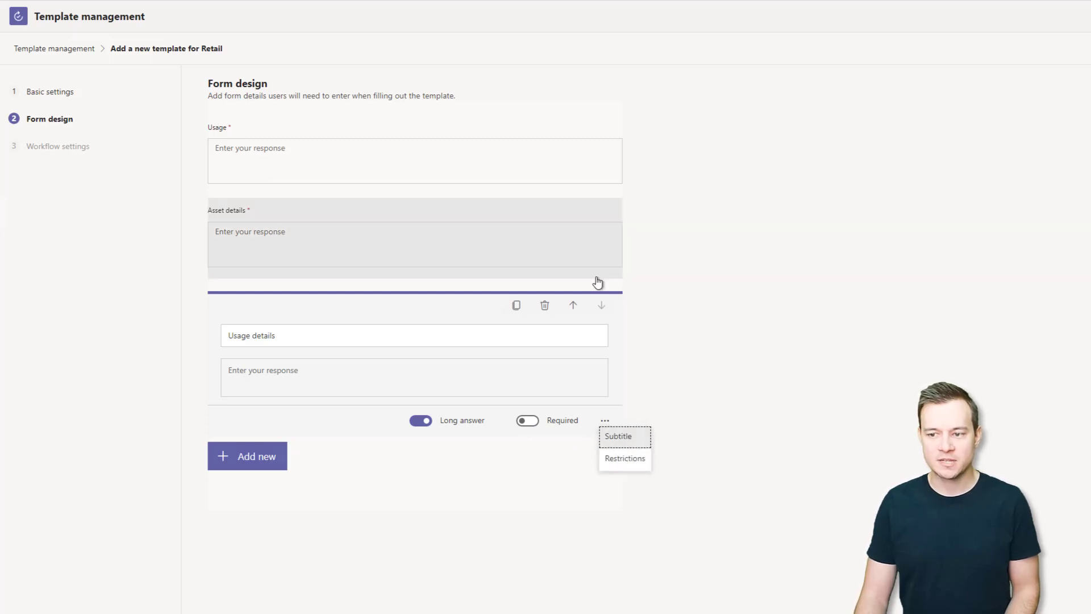
left_click(588, 248)
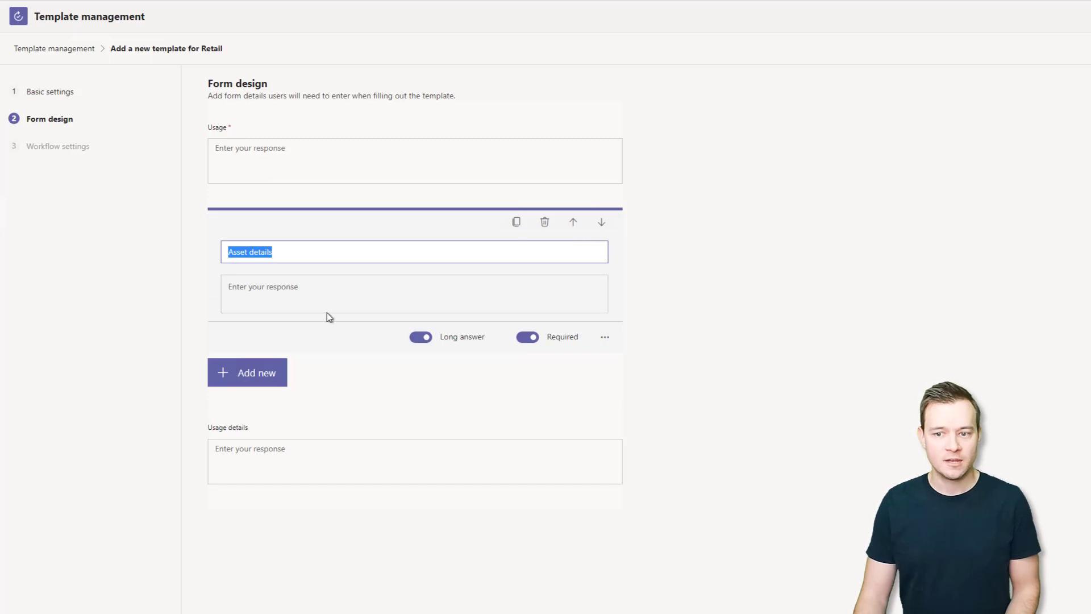
left_click(391, 147)
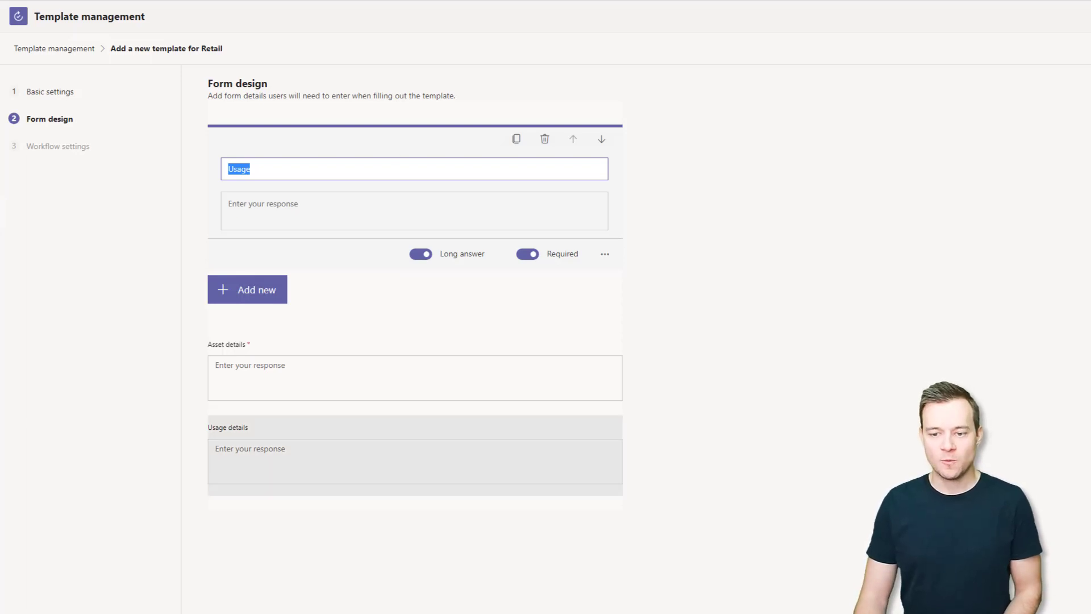
left_click(404, 525)
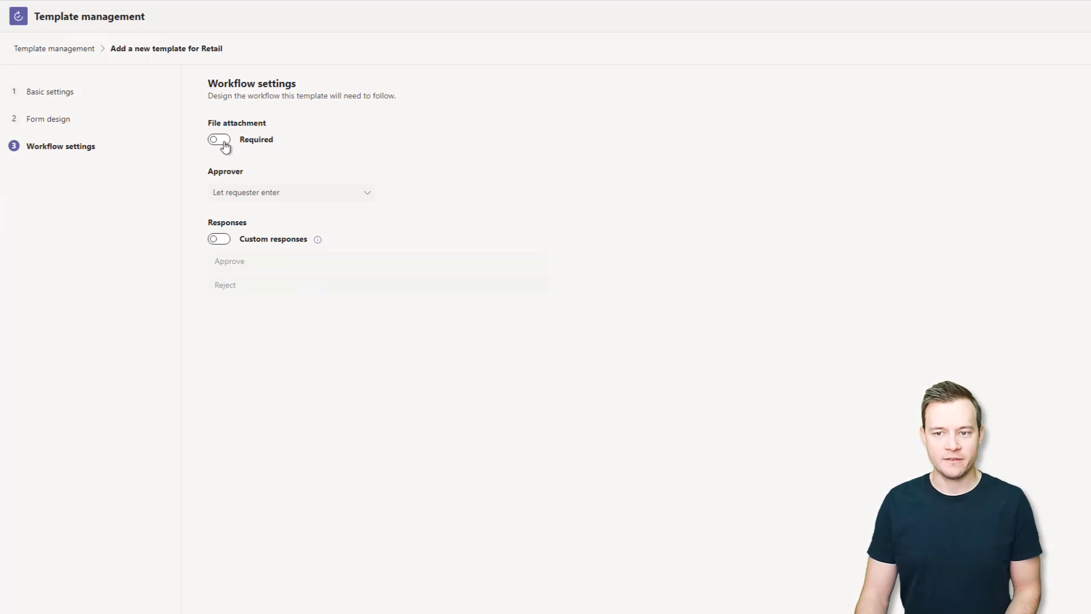
left_click(255, 193)
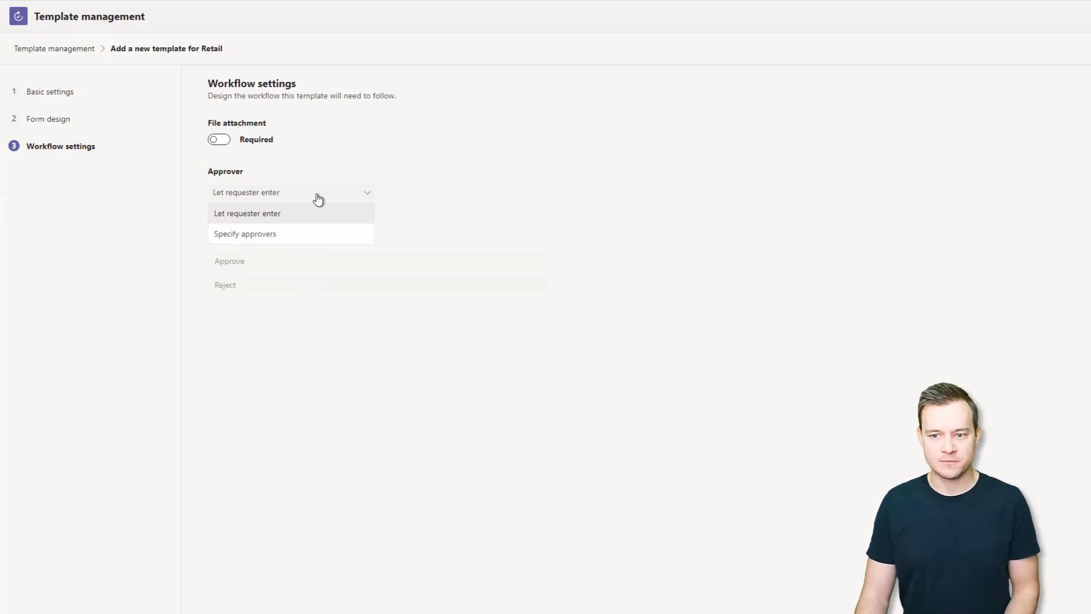
left_click(280, 238)
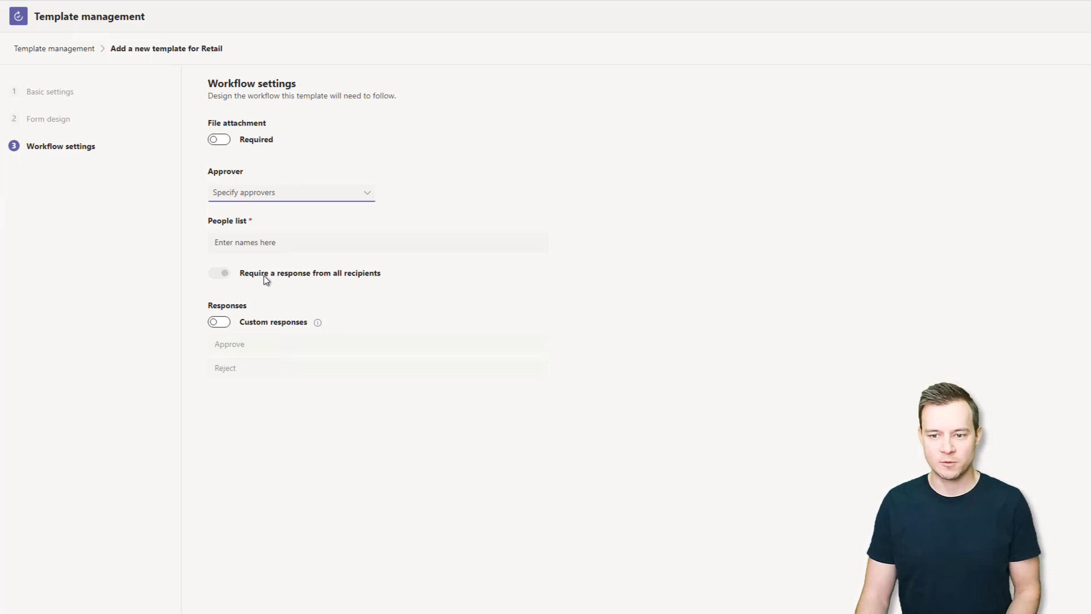
left_click(218, 322)
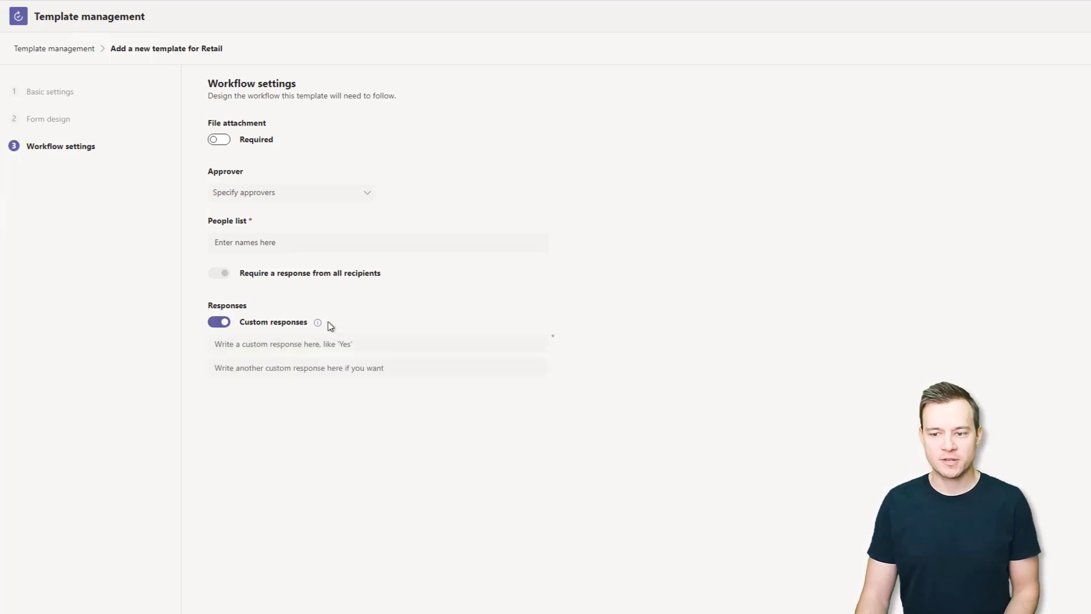
left_click(351, 344)
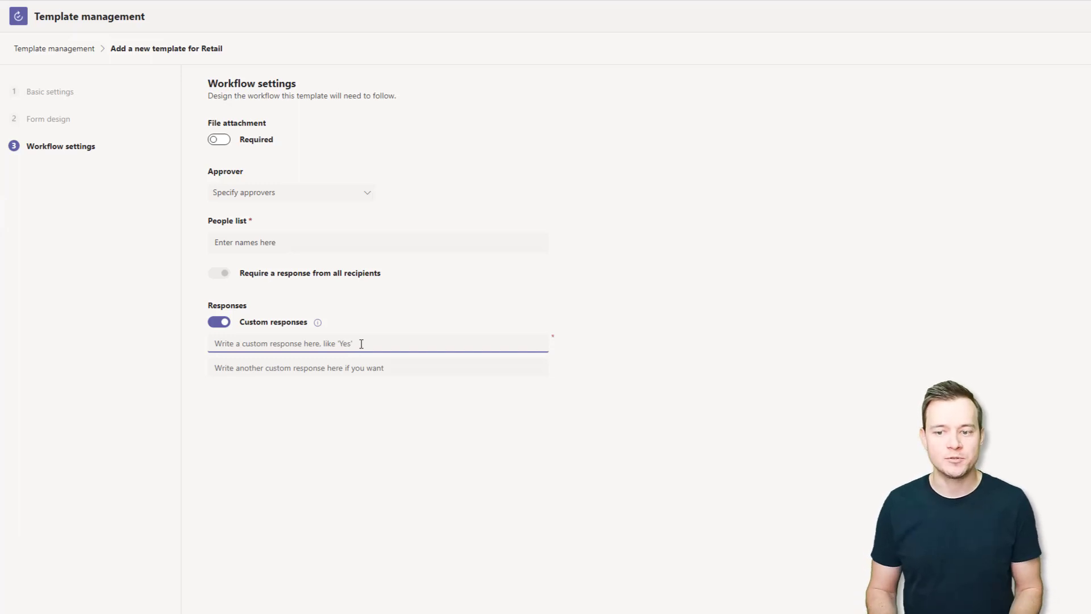
left_click(218, 323)
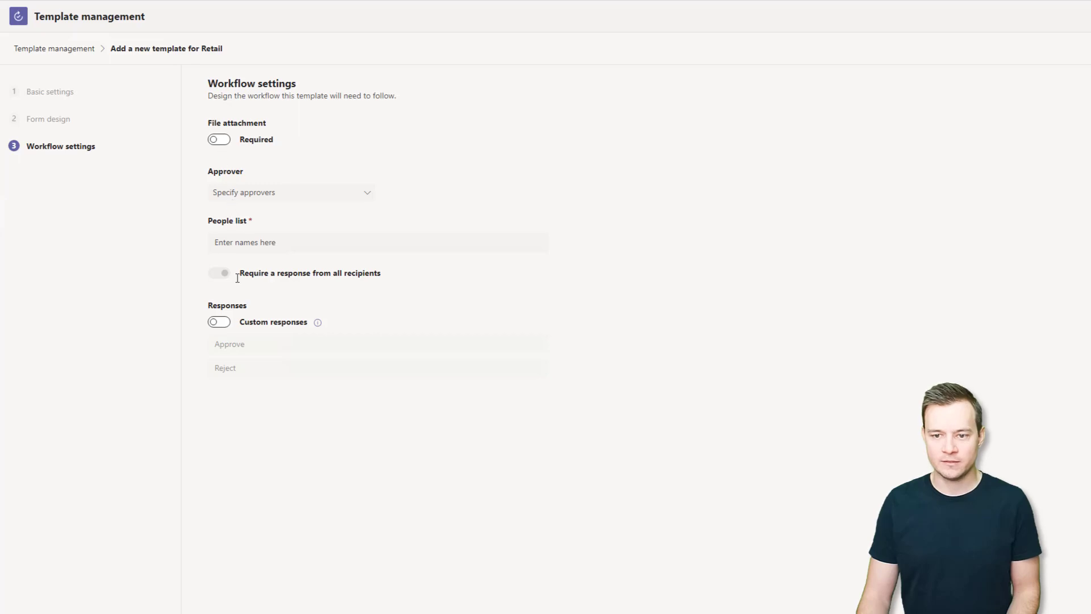
left_click(244, 193)
left_click(246, 212)
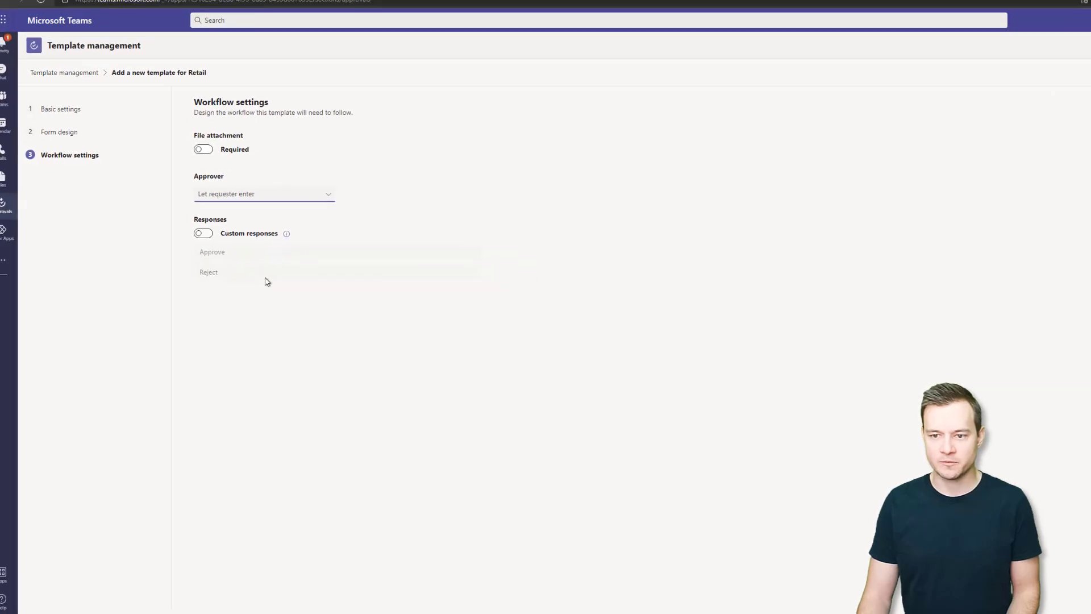
Preview and publish the Retail Item application template, then open a new browser tab.
left_click(1061, 87)
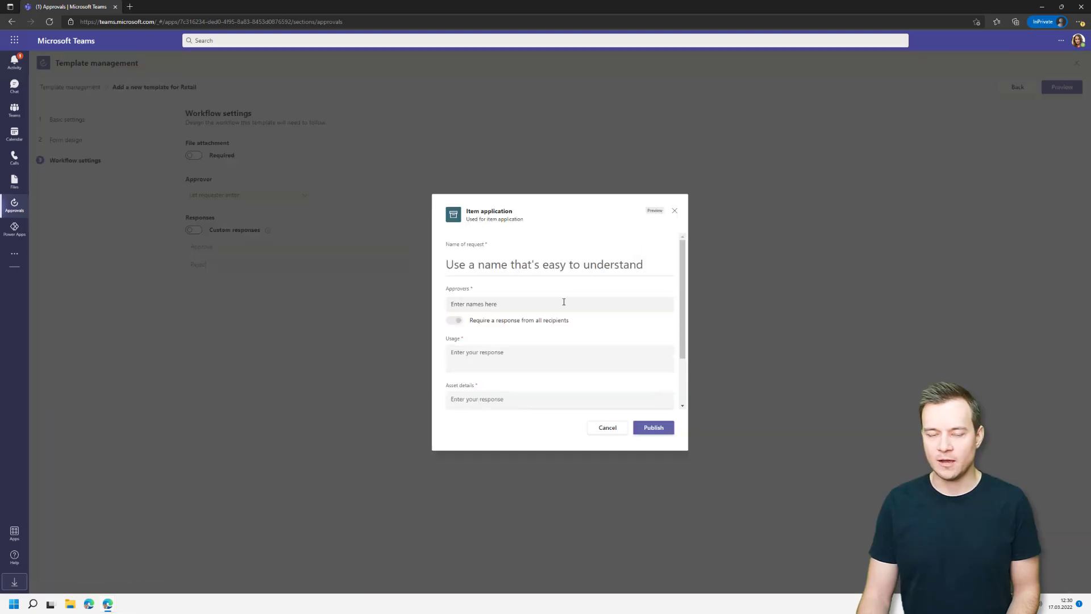
scroll(561, 301, "down", 2)
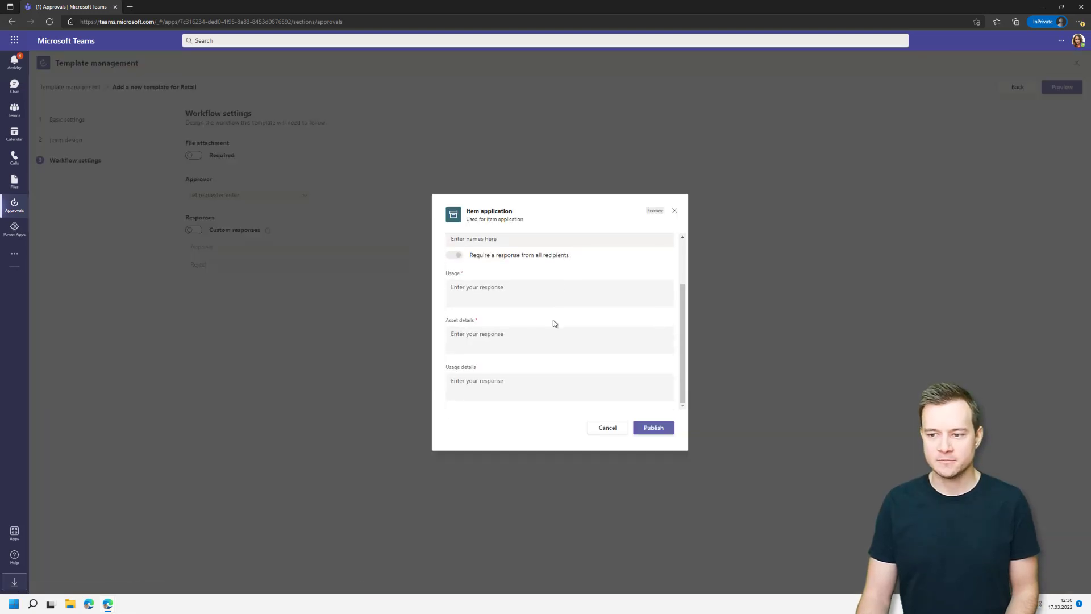
scroll(518, 324, "up", 2)
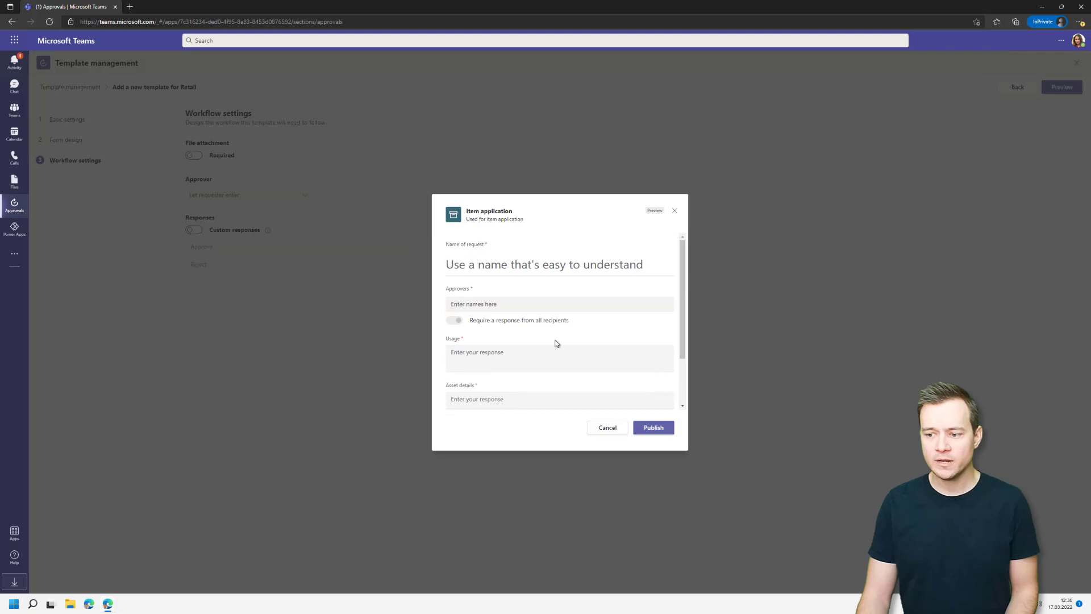
left_click(651, 428)
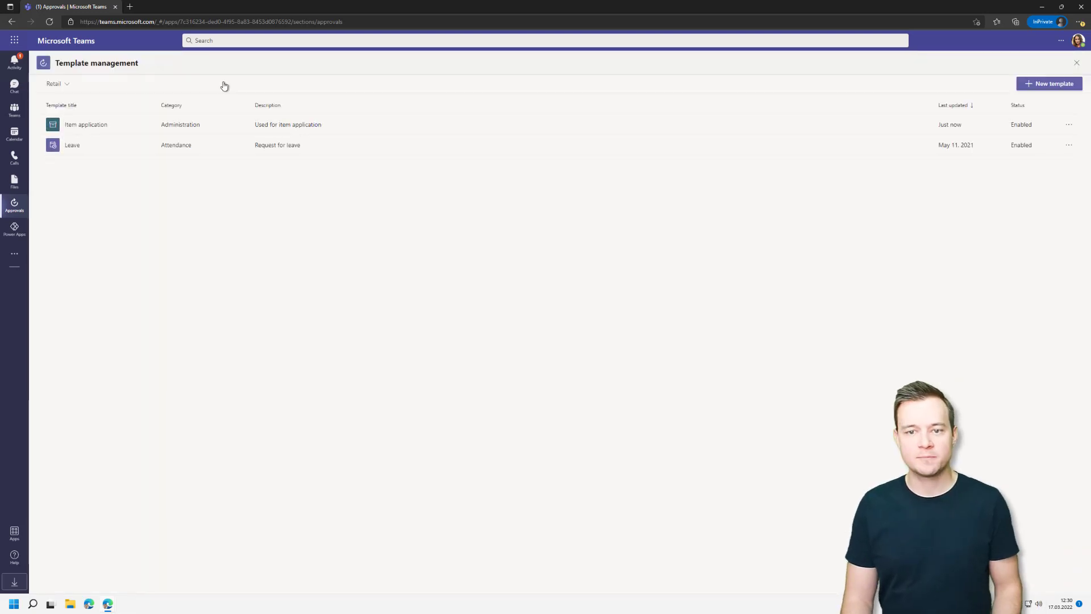
left_click(130, 6)
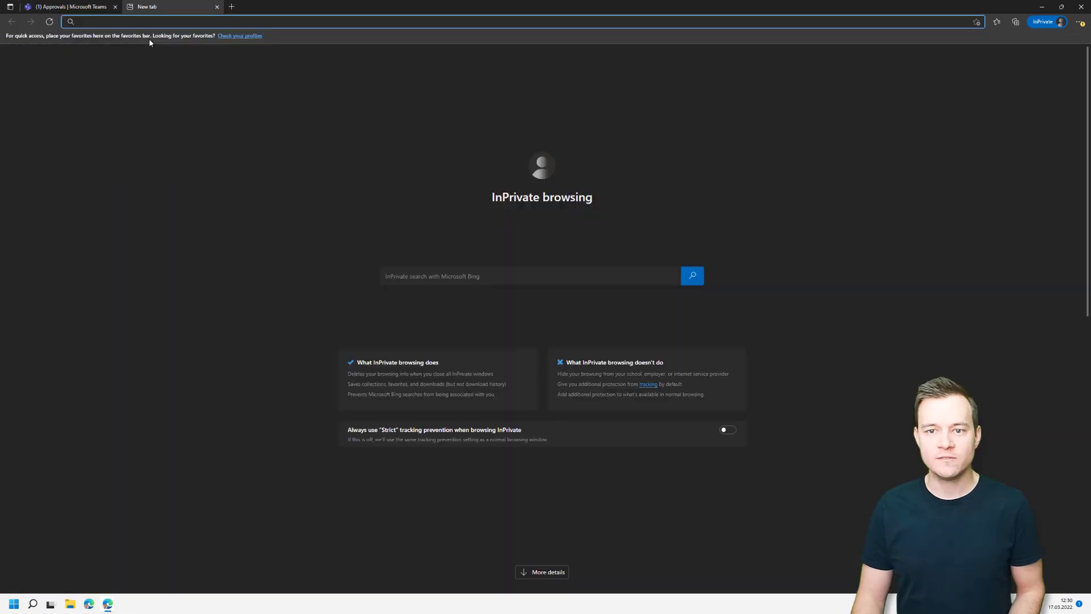
Go to forms.microsoft.com by entering 'forms' in the address bar.
type("forms")
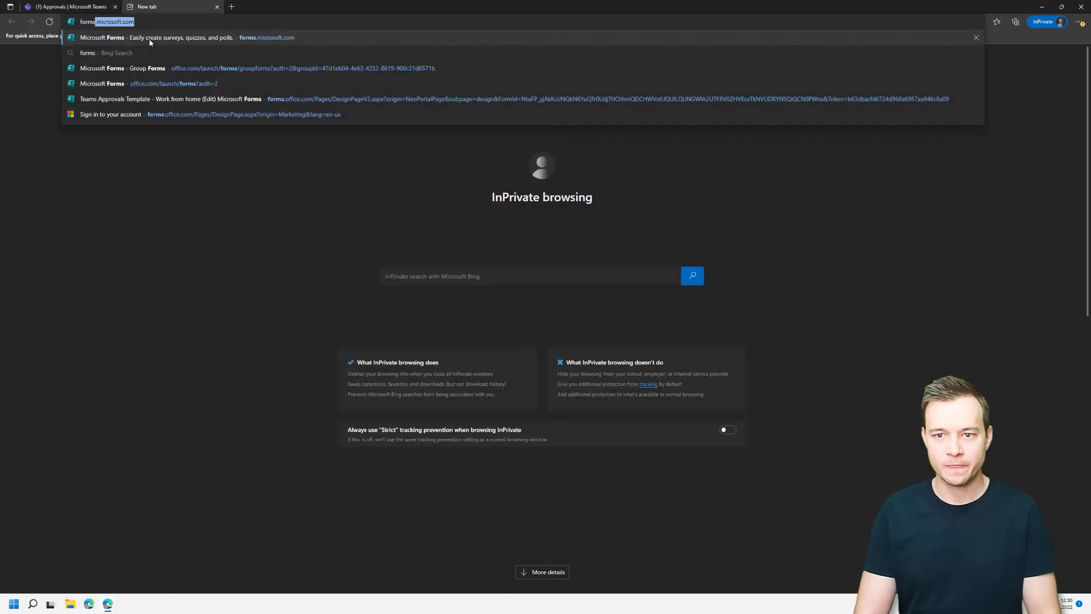
left_click(150, 40)
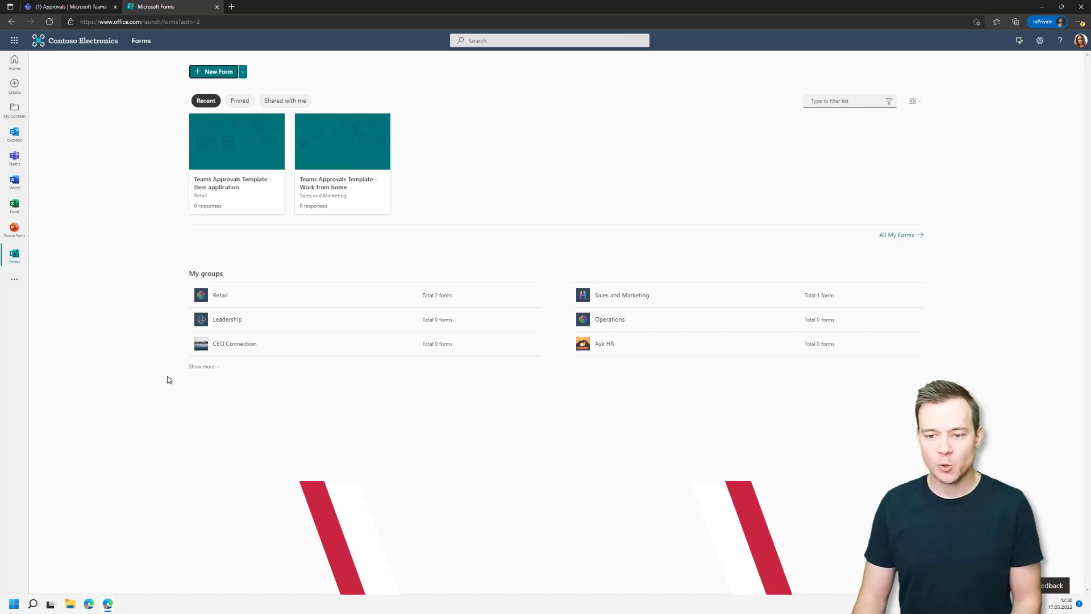
Browse the Retail group's forms, then open 'Teams Approvals Template - Item application' from Recent.
left_click(191, 368)
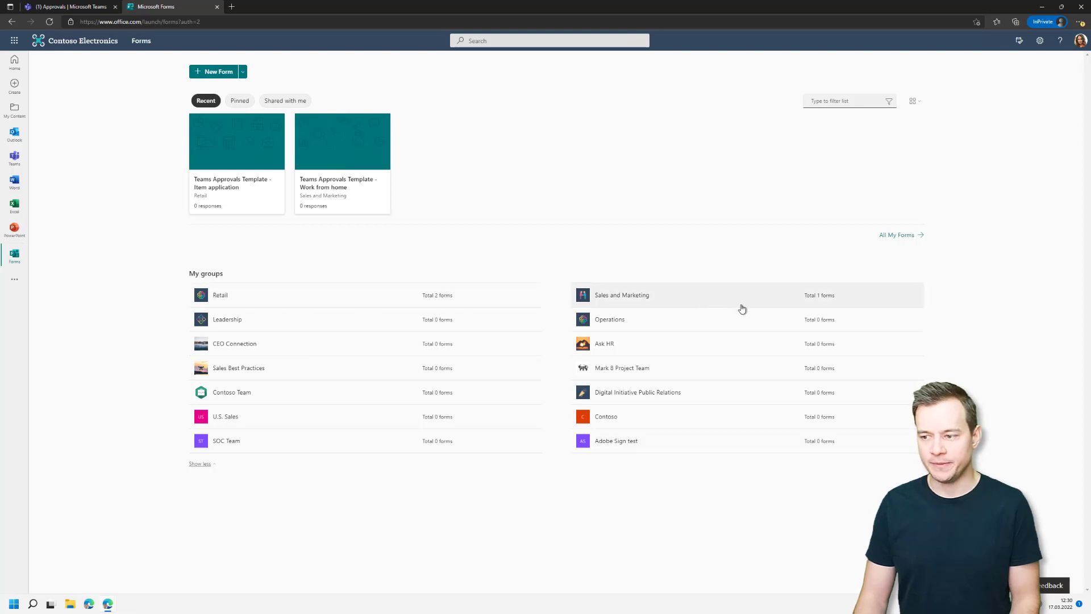
left_click(212, 295)
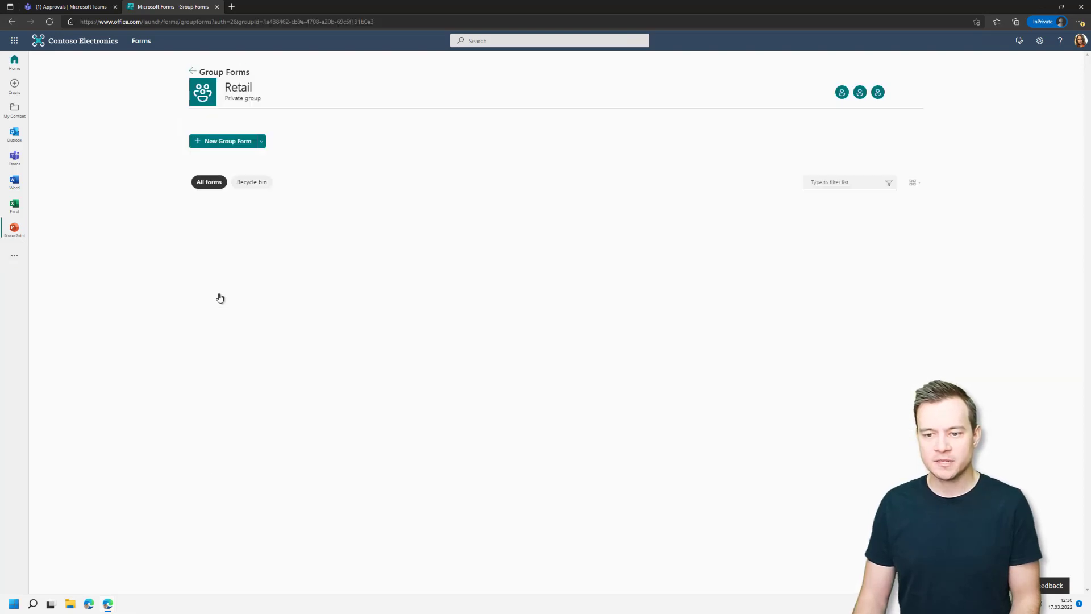
left_click(192, 73)
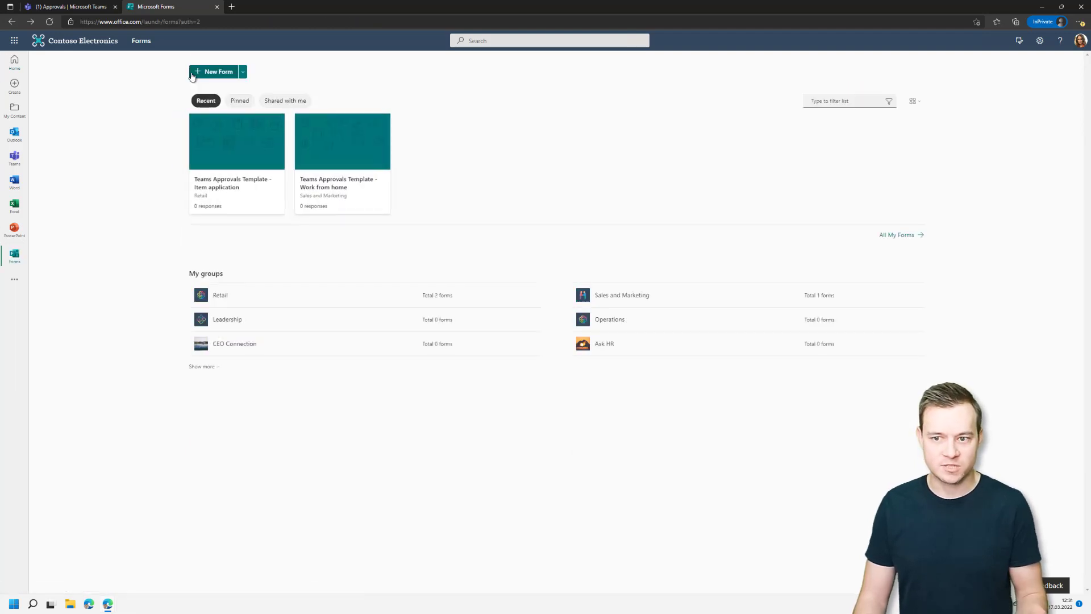
left_click(246, 158)
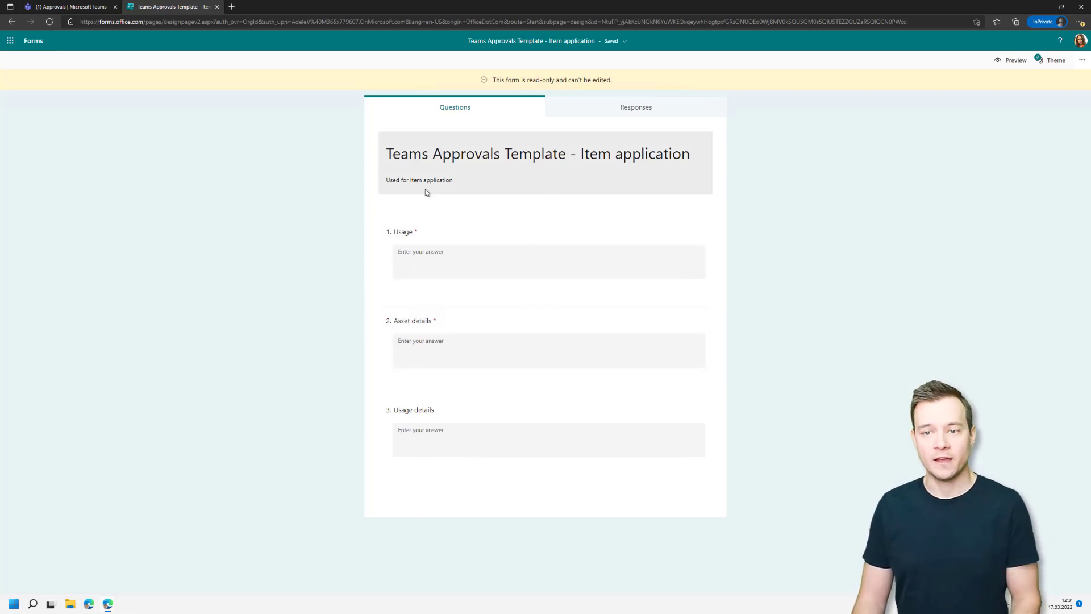
Confirm the Item application form has no responses, then return to the Teams Approvals tab.
left_click(636, 109)
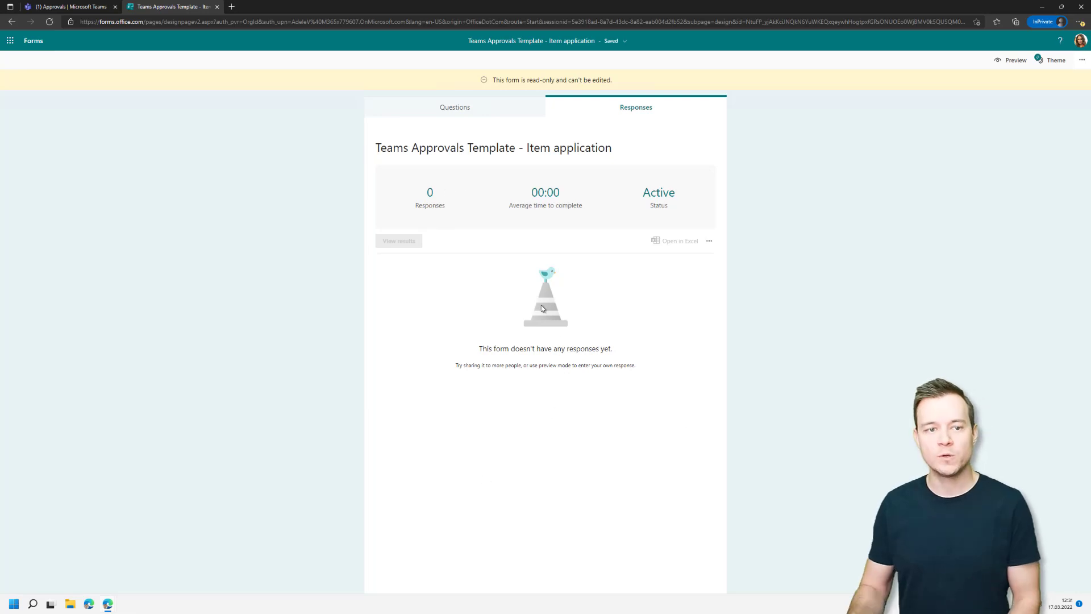
left_click(71, 7)
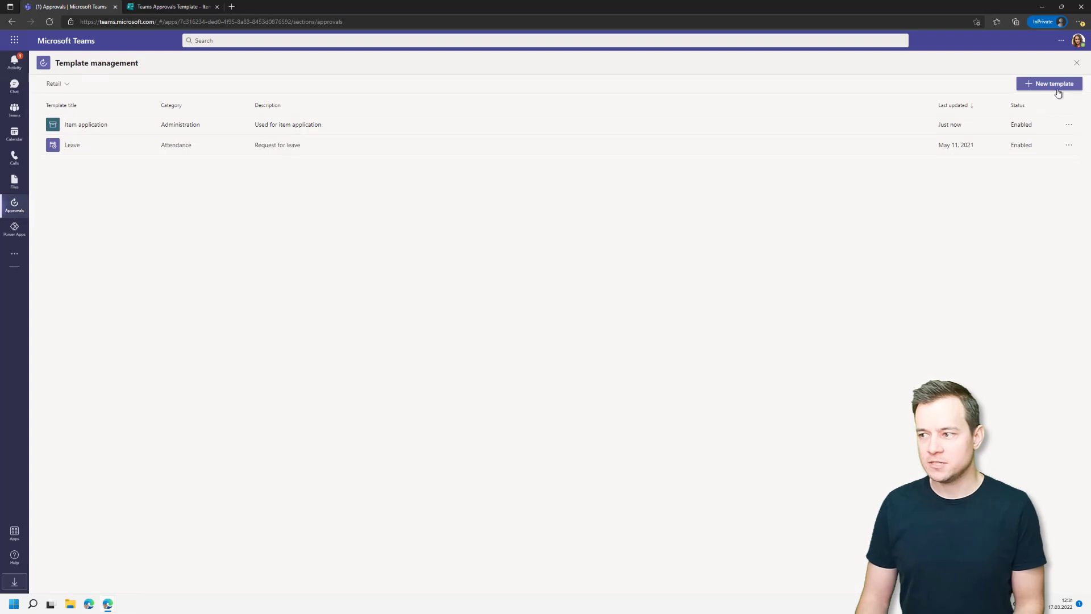
Cancel the new template, leave template management and open New approval request's template list.
left_click(1056, 85)
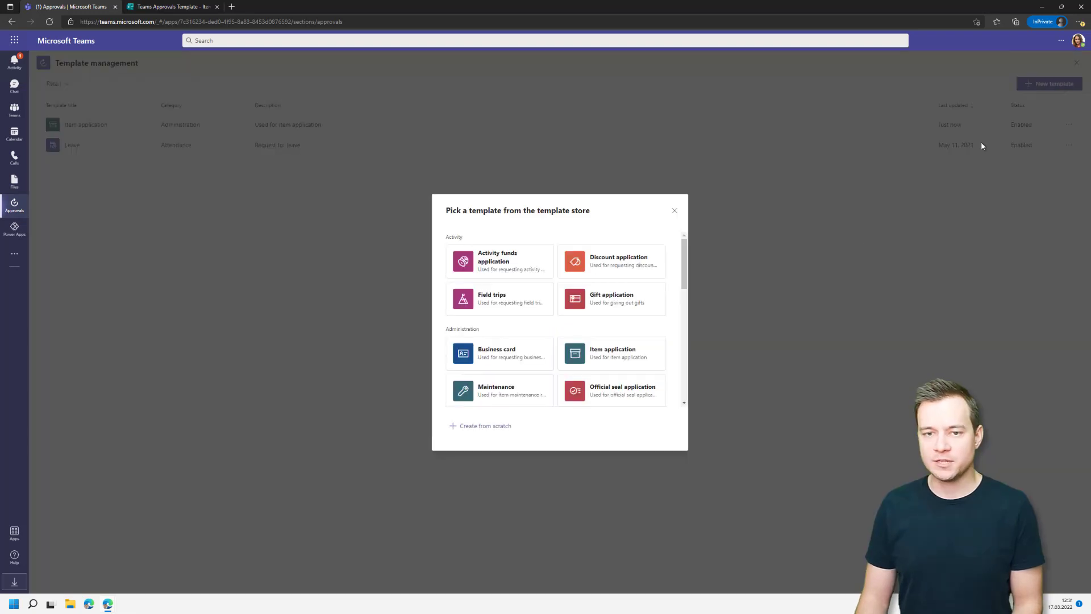
left_click(674, 210)
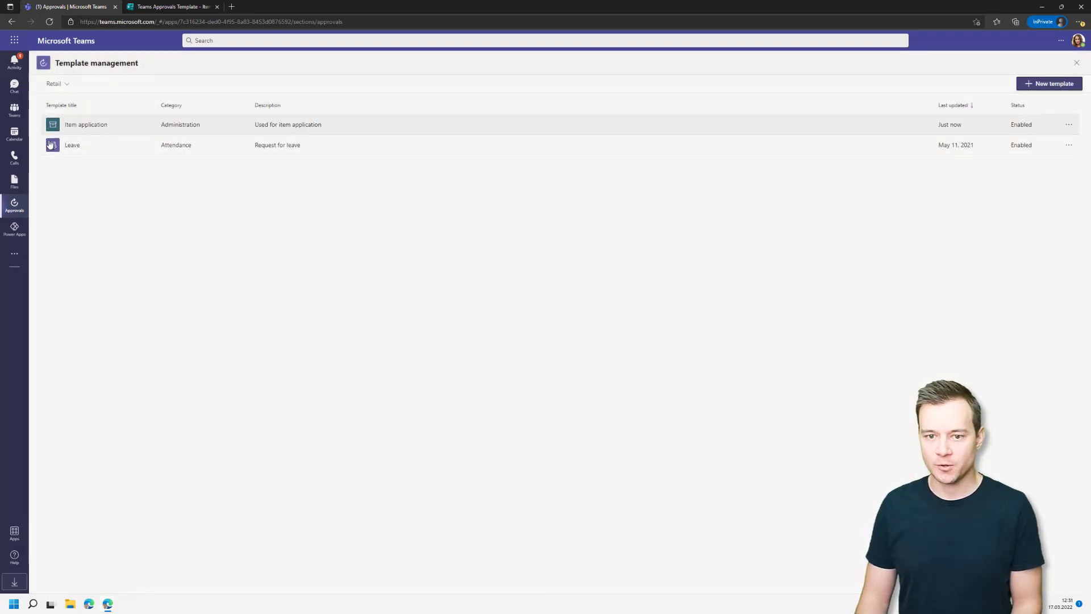
left_click(1076, 65)
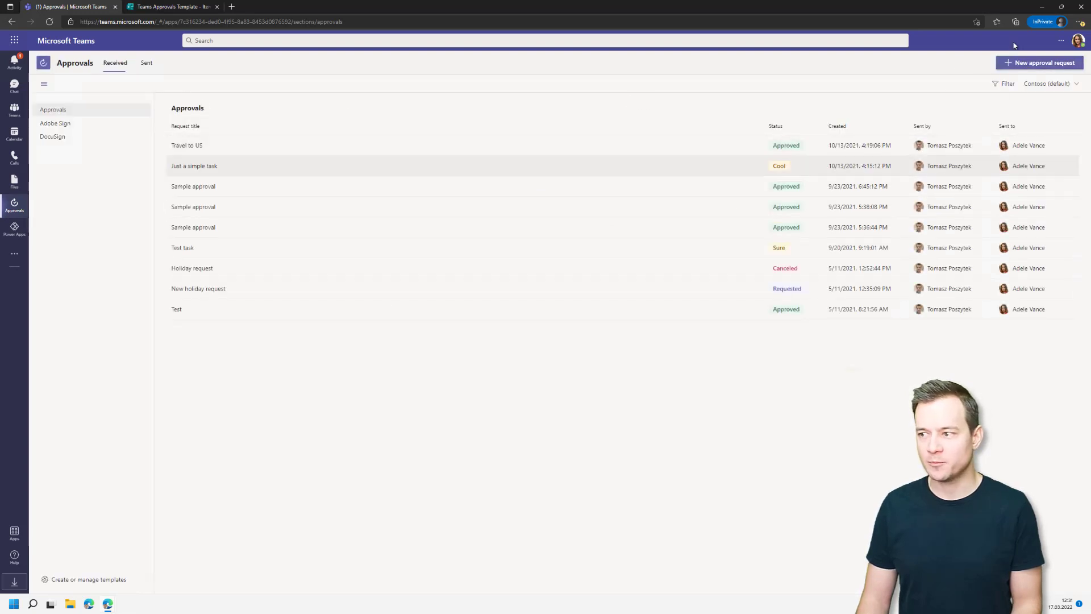
left_click(1039, 63)
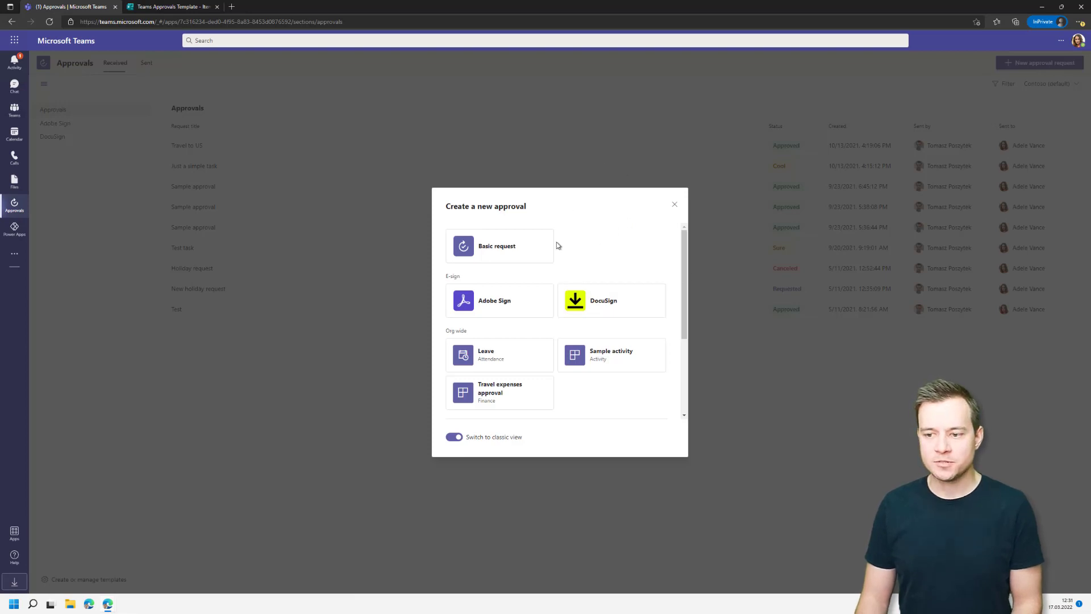
scroll(548, 302, "down", 3)
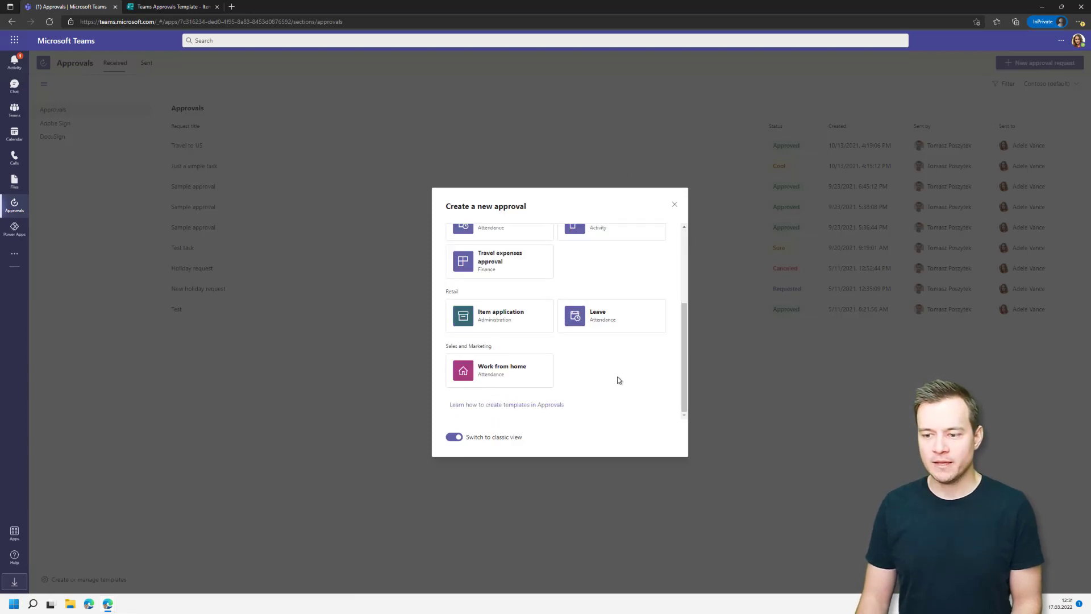
scroll(626, 390, "up", 5)
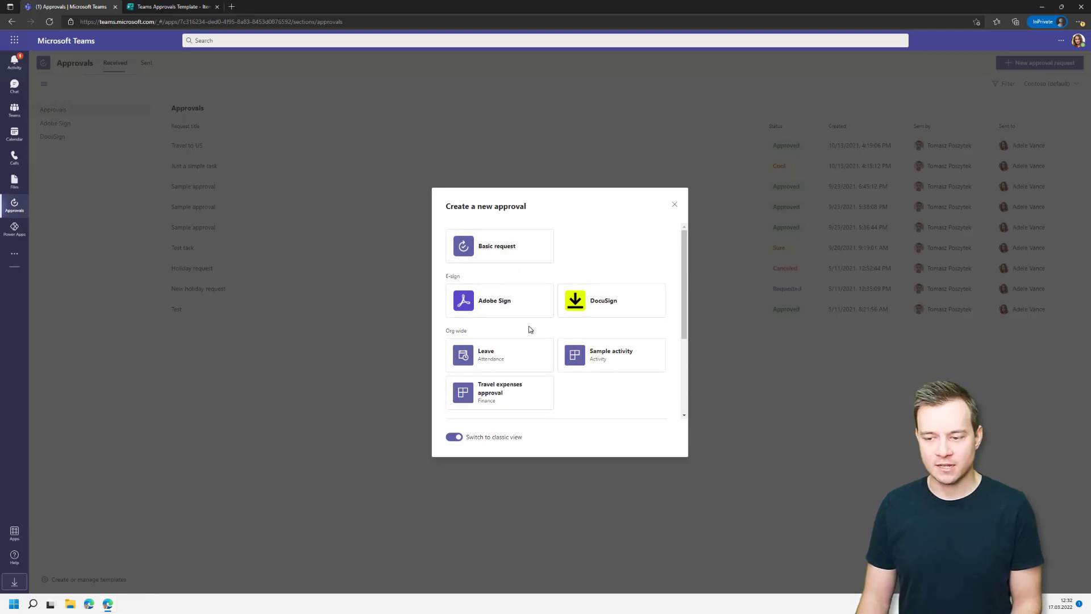
left_click(454, 438)
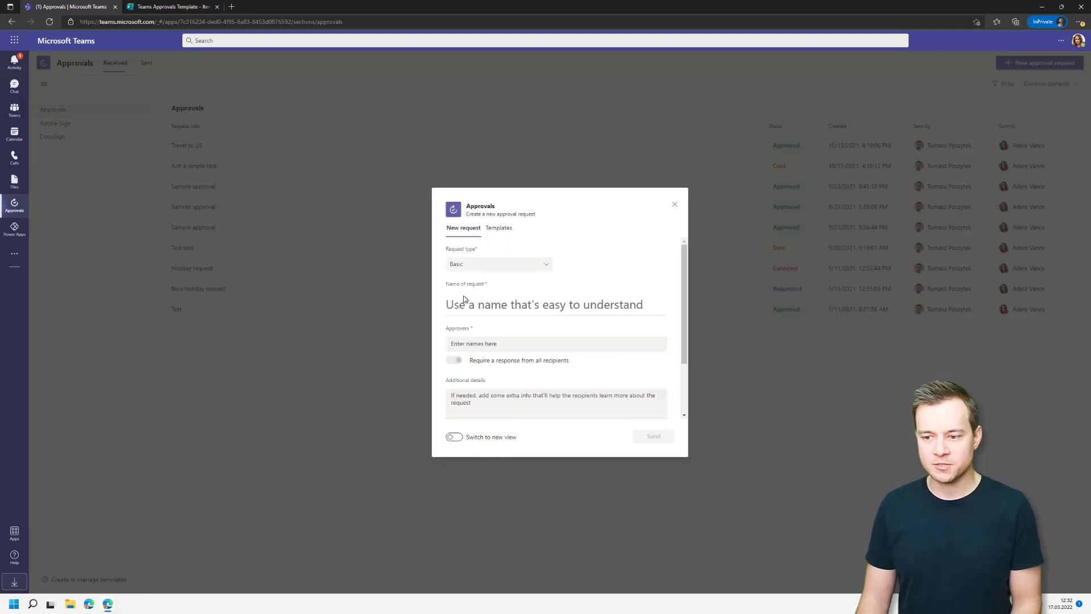
scroll(559, 324, "down", 2)
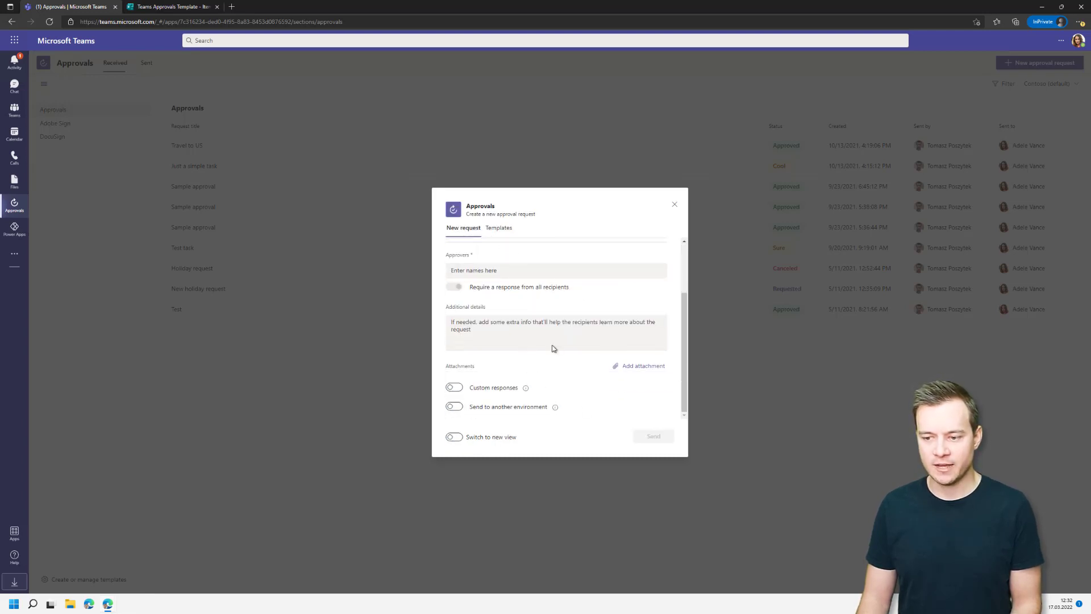
scroll(550, 346, "up", 2)
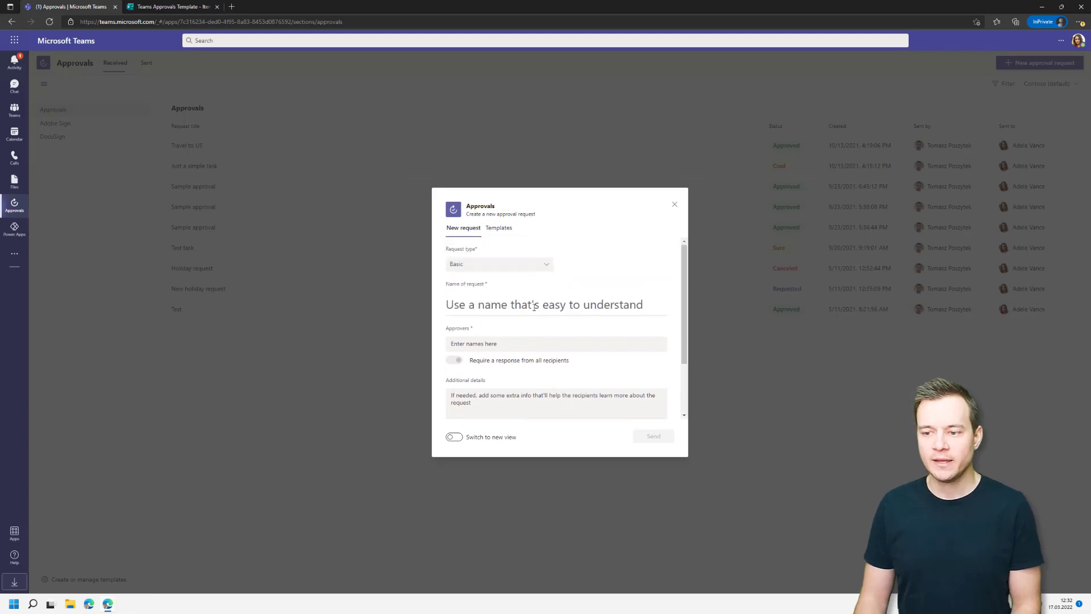
left_click(499, 228)
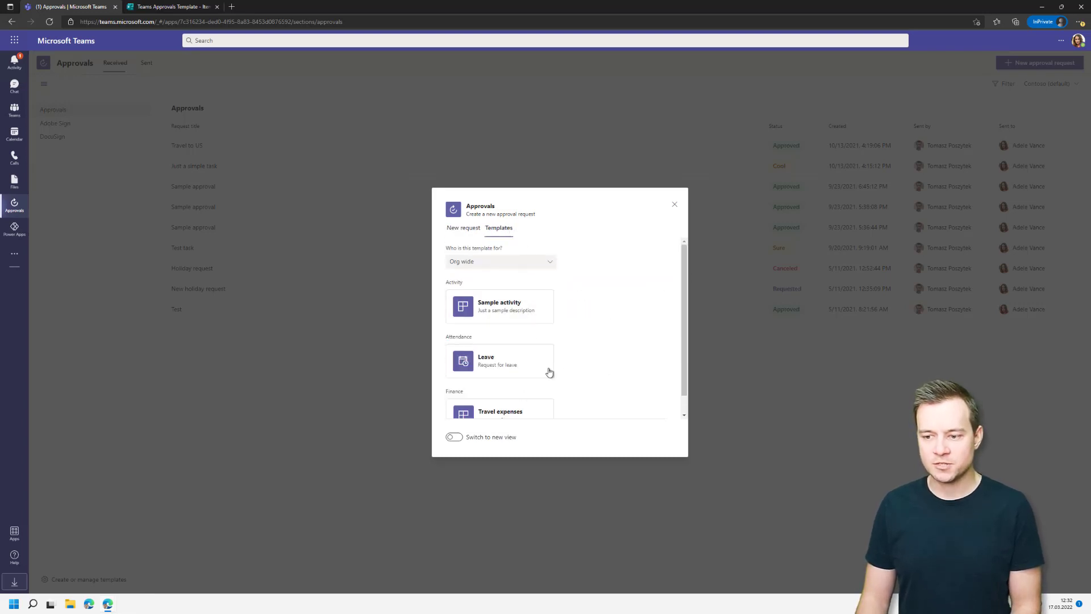
scroll(548, 371, "down", 1)
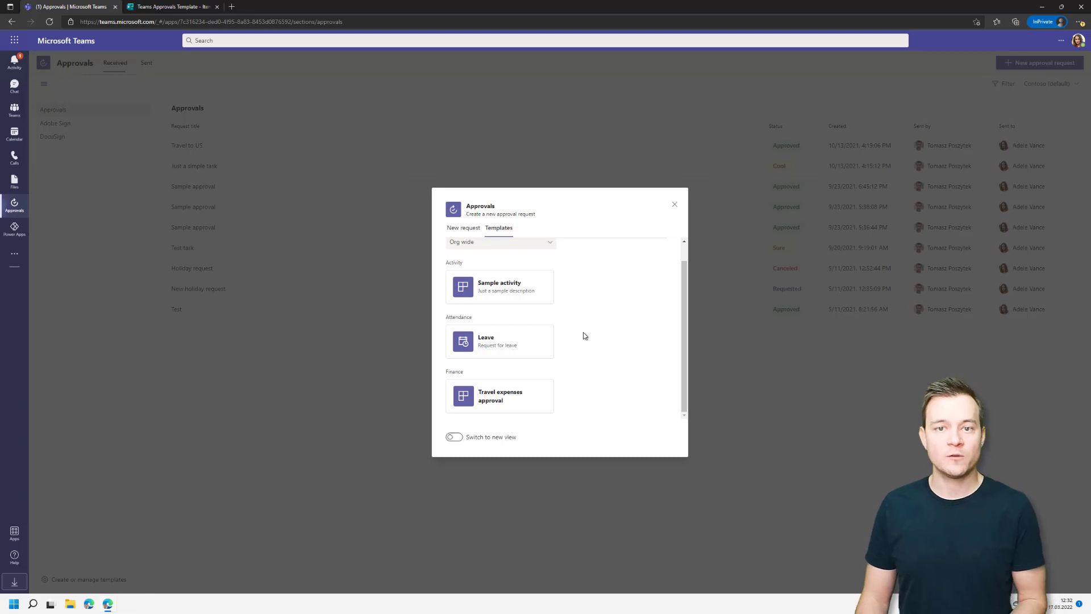
left_click(457, 439)
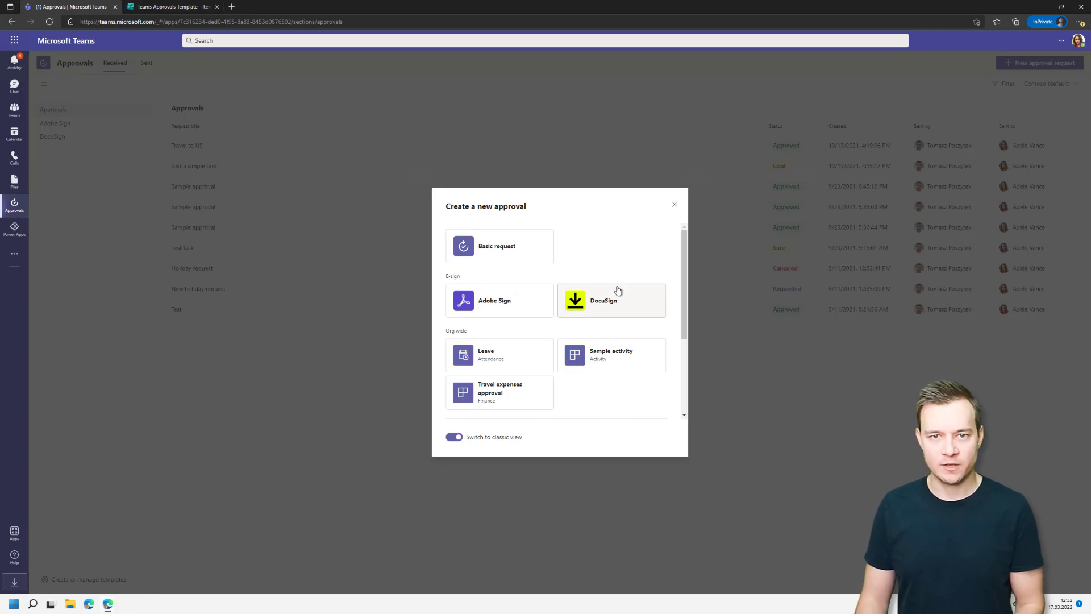
scroll(570, 366, "down", 3)
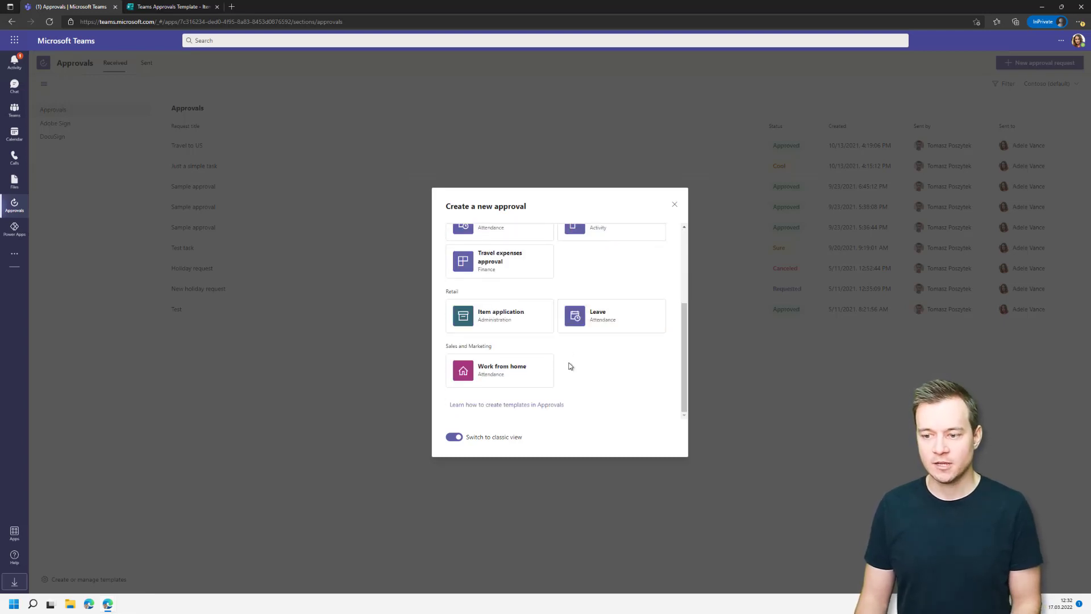
scroll(546, 341, "up", 2)
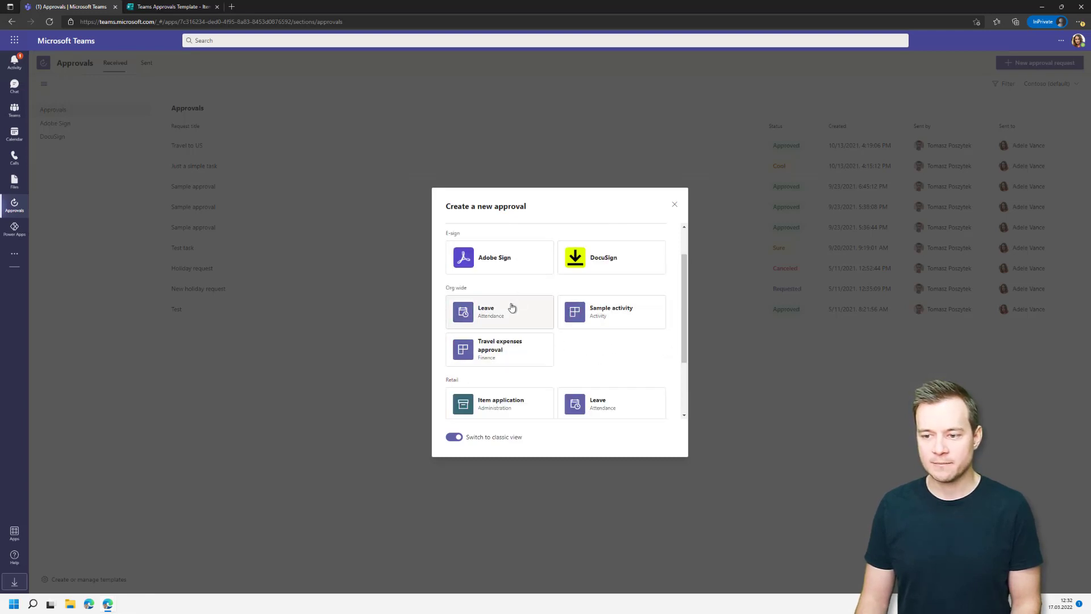
left_click_drag(686, 304, 689, 357)
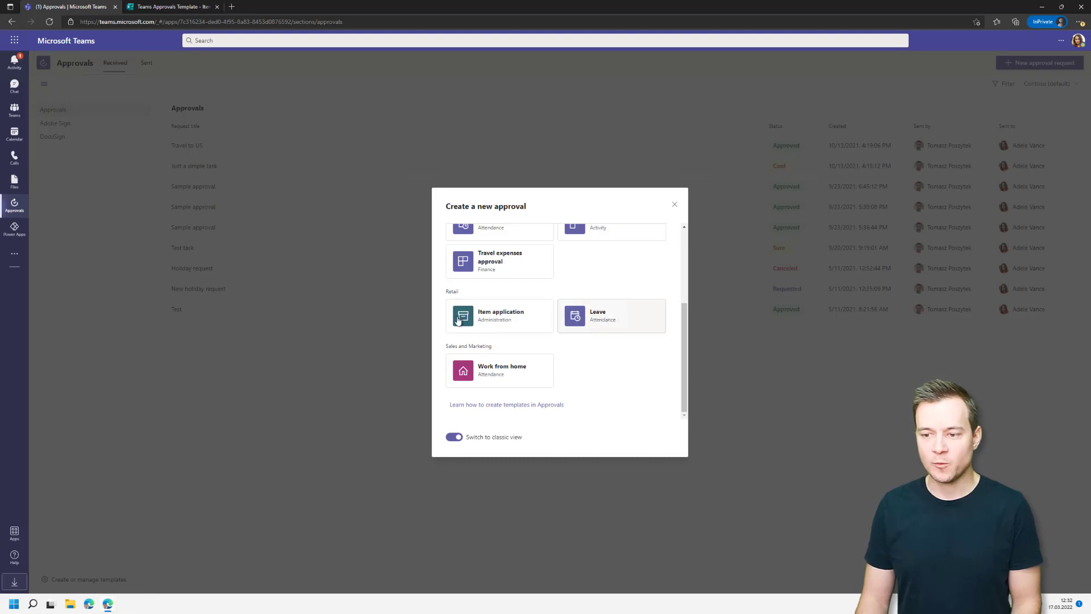
Start a Leave template request named 'Leave request' and add the suggested colleague as approver.
left_click(604, 320)
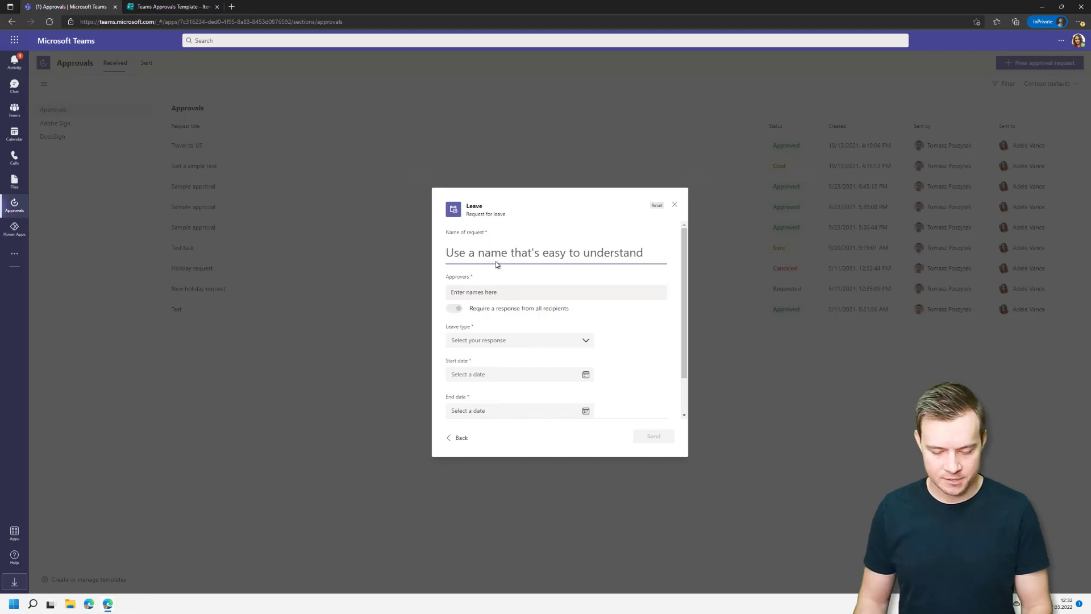
type("Le")
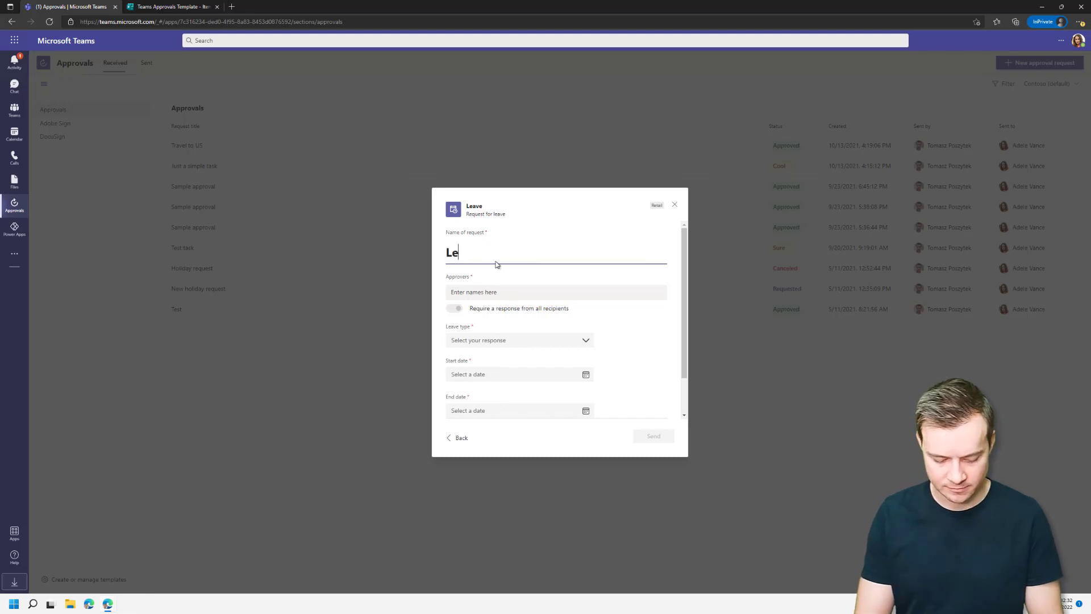
type("ave request")
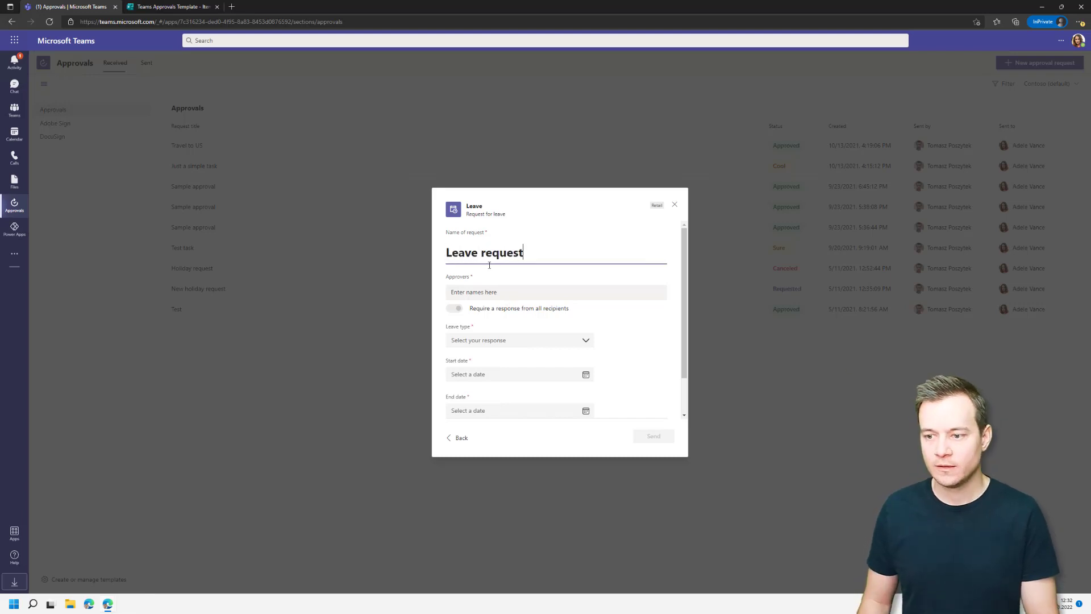
left_click(500, 292)
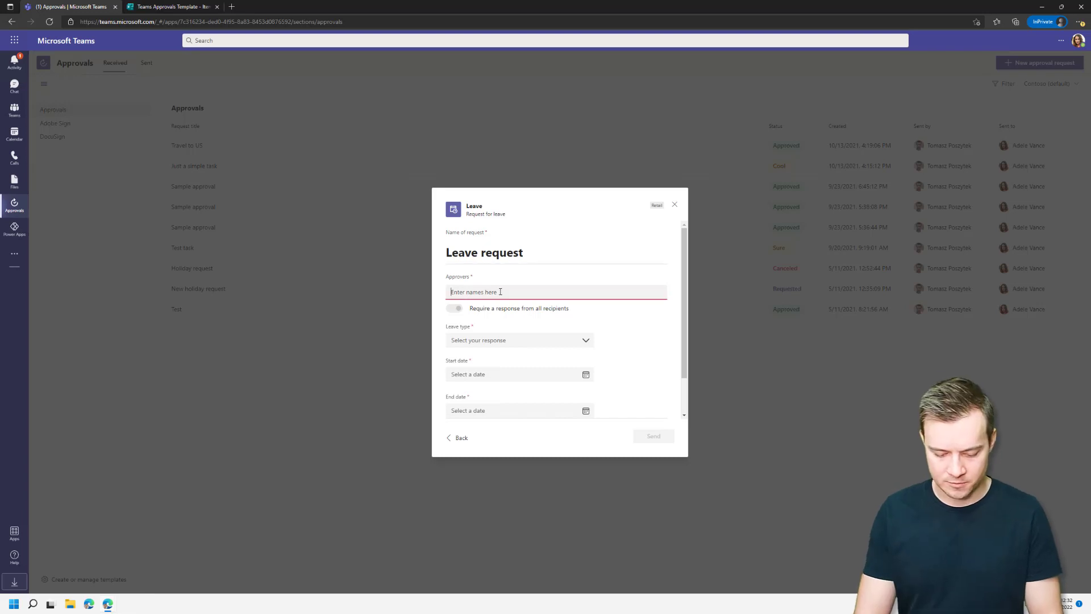
type("Tomasz Poszytek")
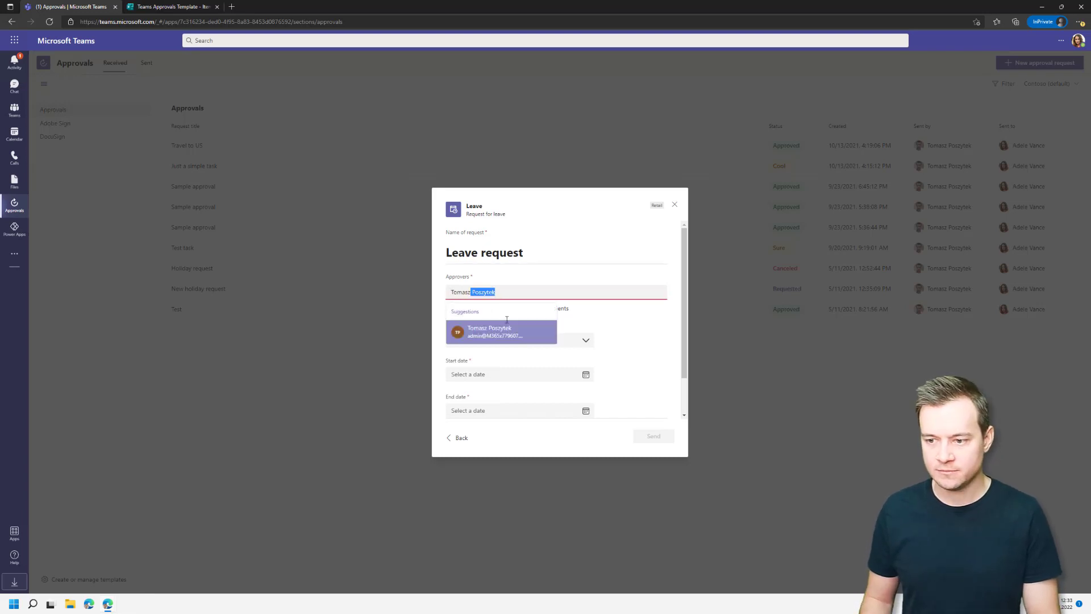
left_click(509, 332)
Set leave type to Annual, from 3/16/2022 to 3/18/2022.
left_click(507, 343)
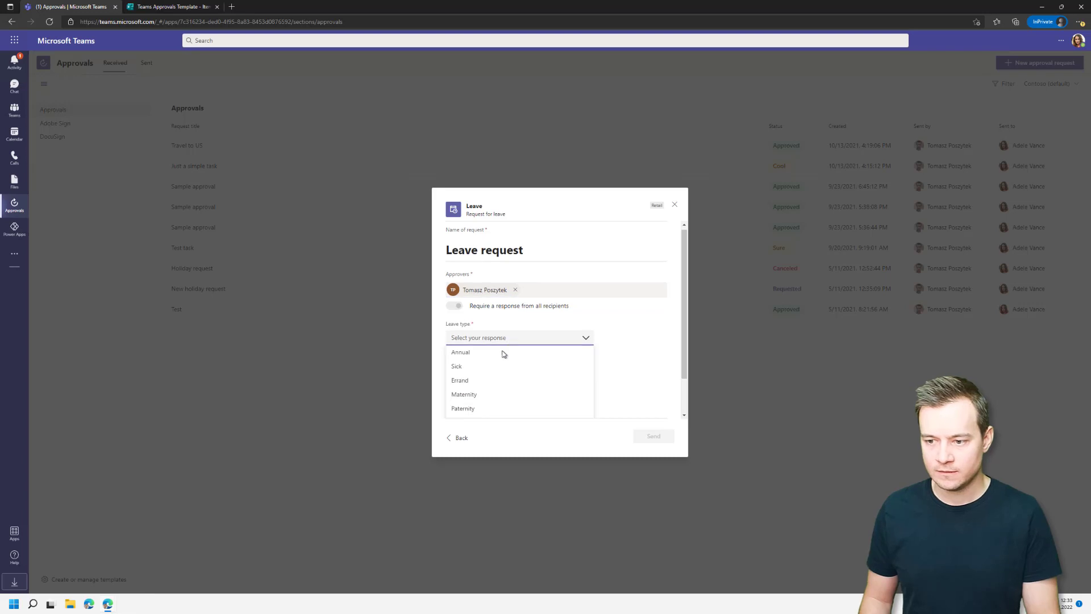
left_click(504, 353)
left_click(508, 373)
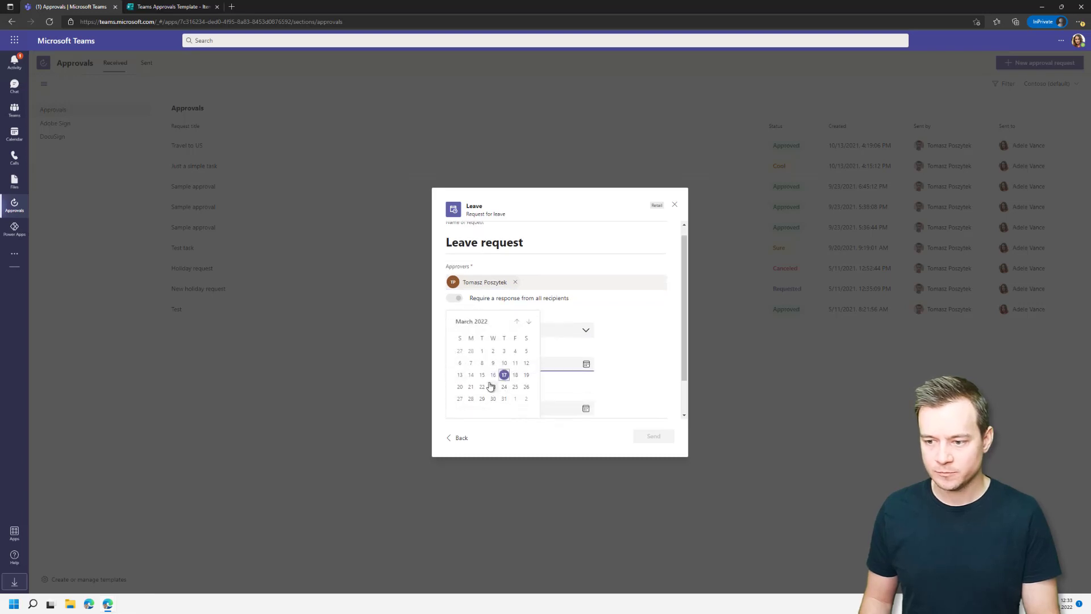
left_click(504, 374)
left_click(529, 401)
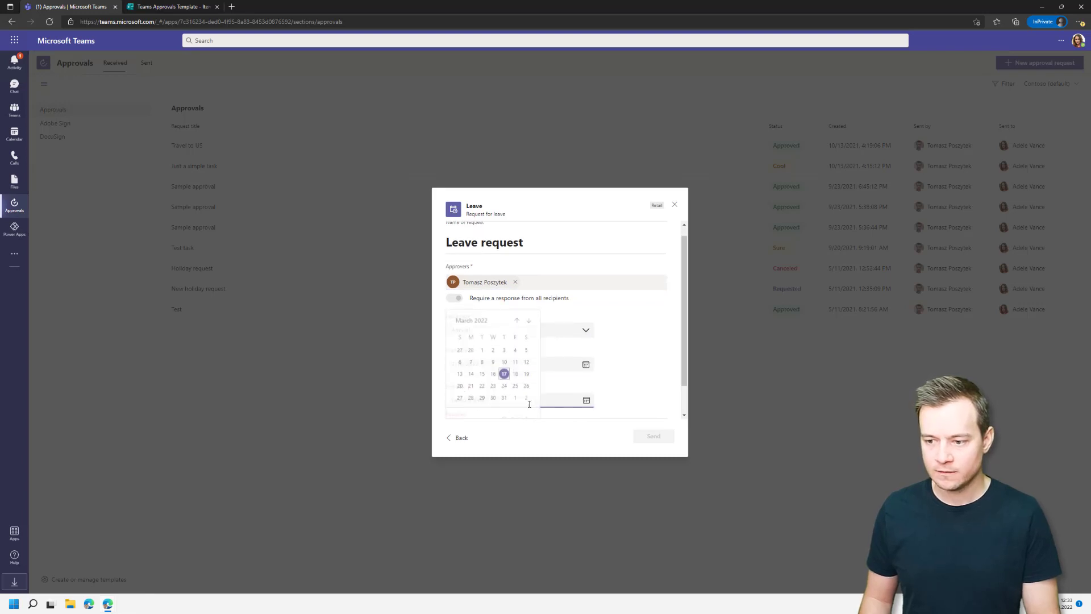
left_click(515, 373)
Add the remark 'I am so tired :)' and send the request.
scroll(550, 374, "down", 1)
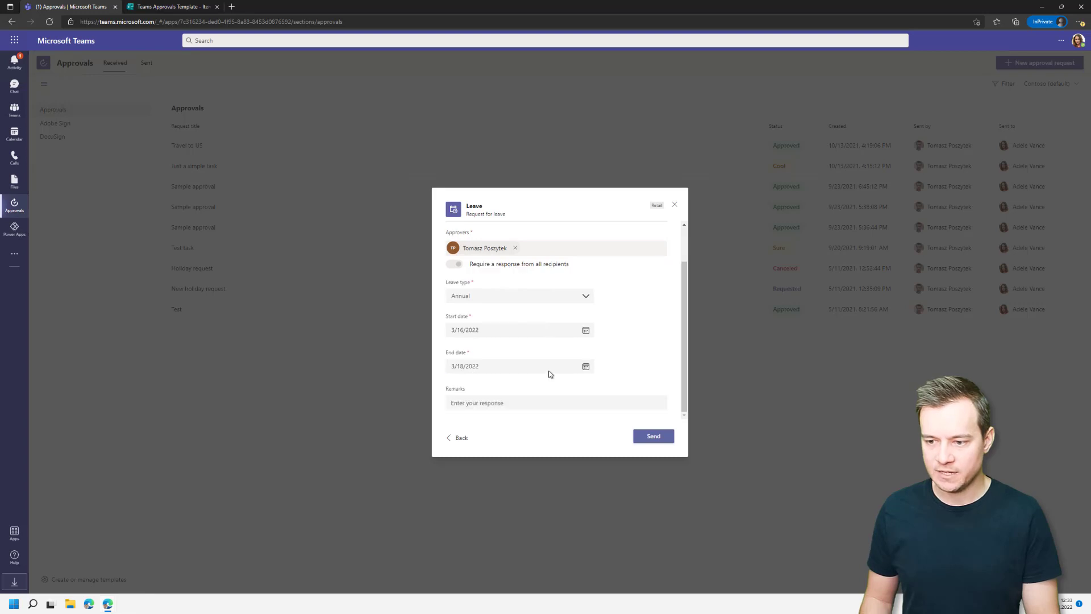
left_click(521, 403)
type("I")
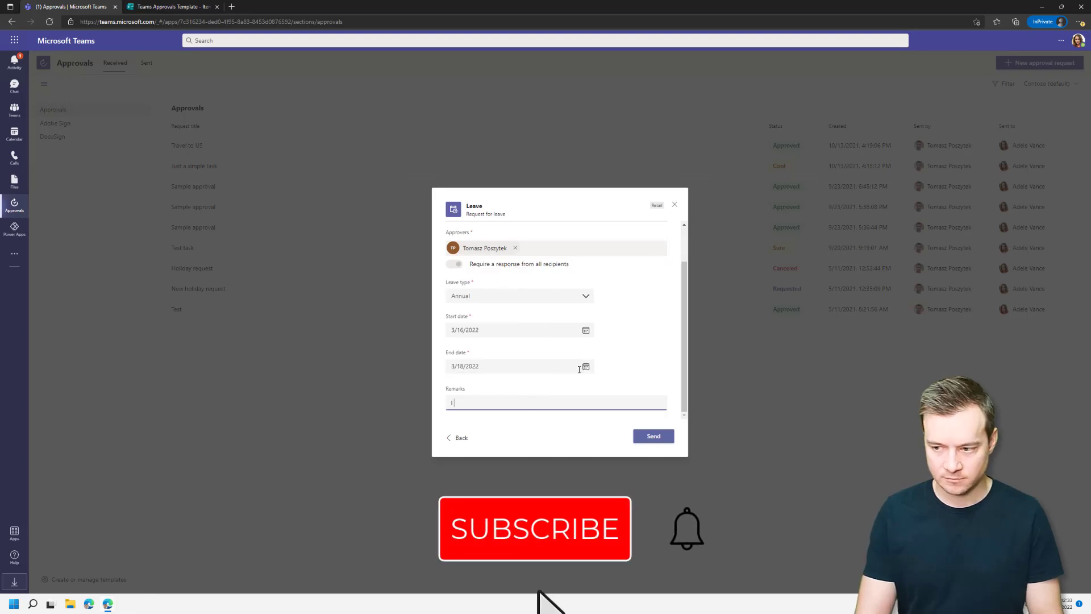
type(" am so tired :)")
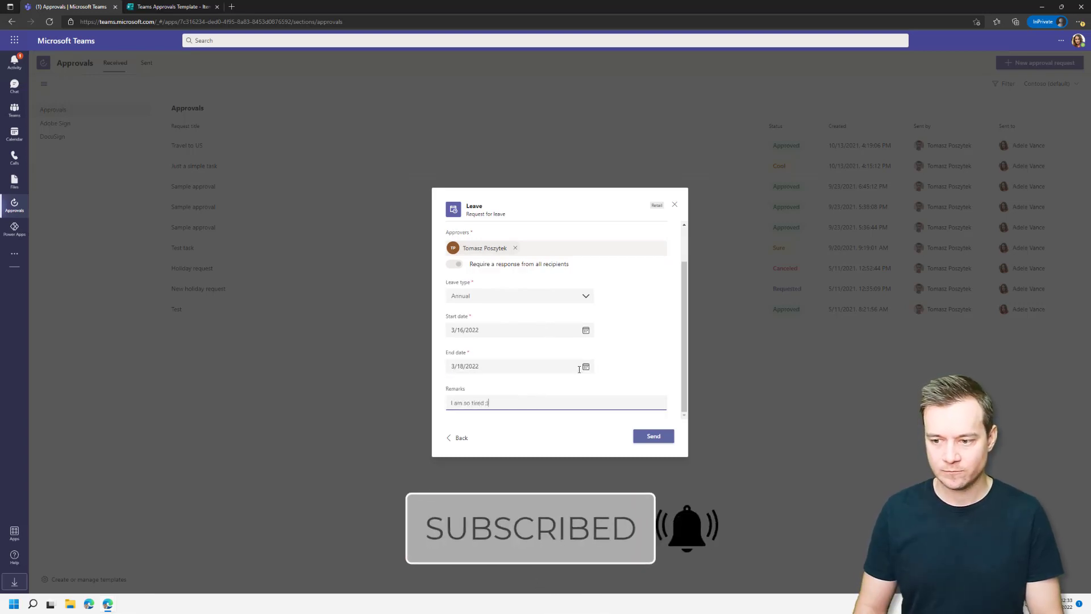
left_click(656, 440)
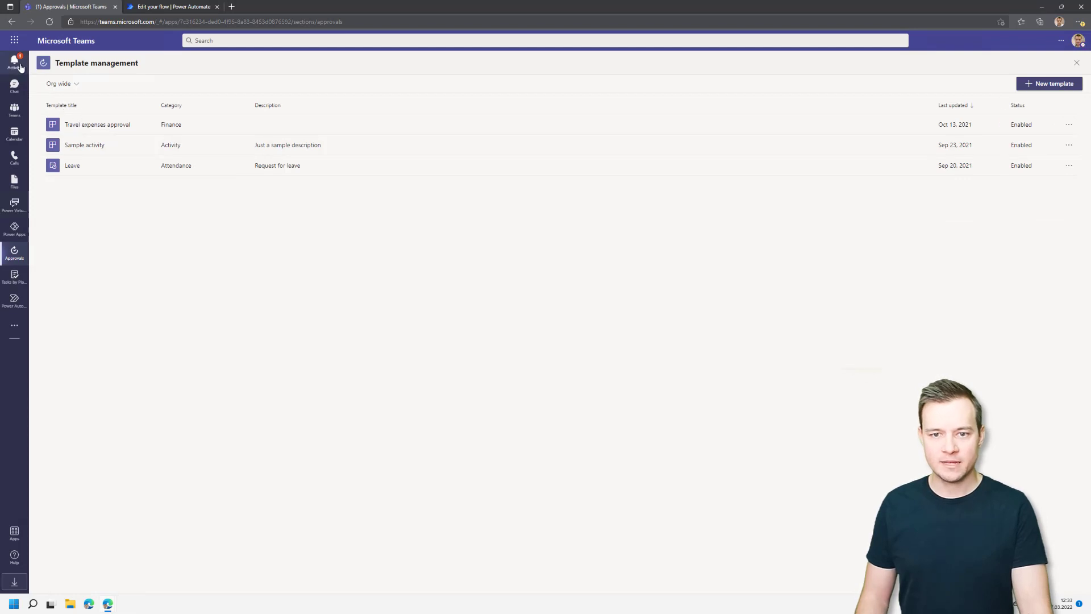
Open the received Leave request from Activity, comment 'Ok' and approve it.
left_click(15, 62)
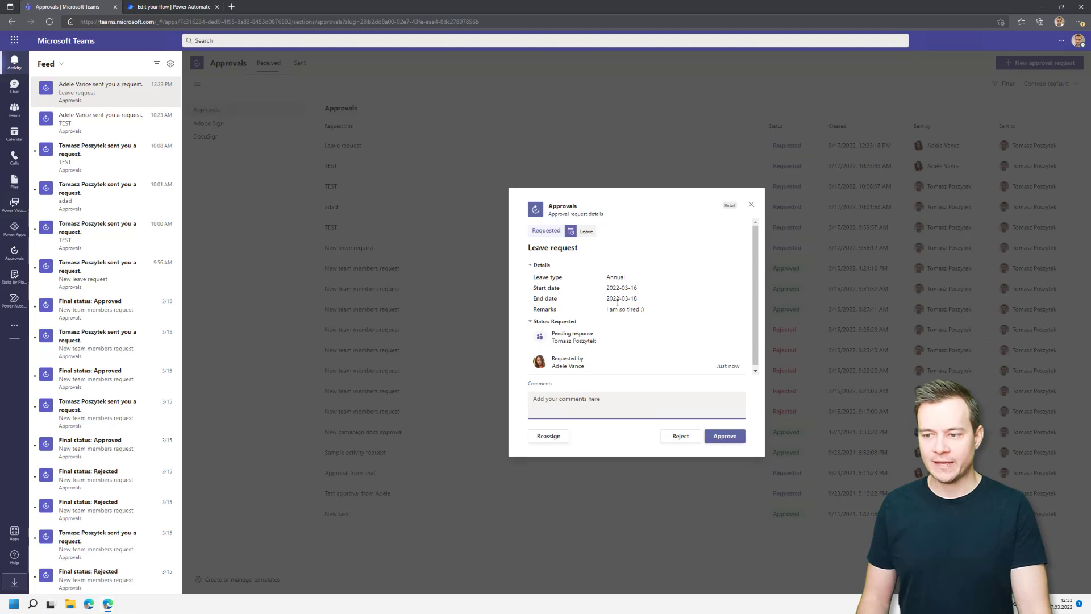
left_click_drag(627, 309, 612, 309)
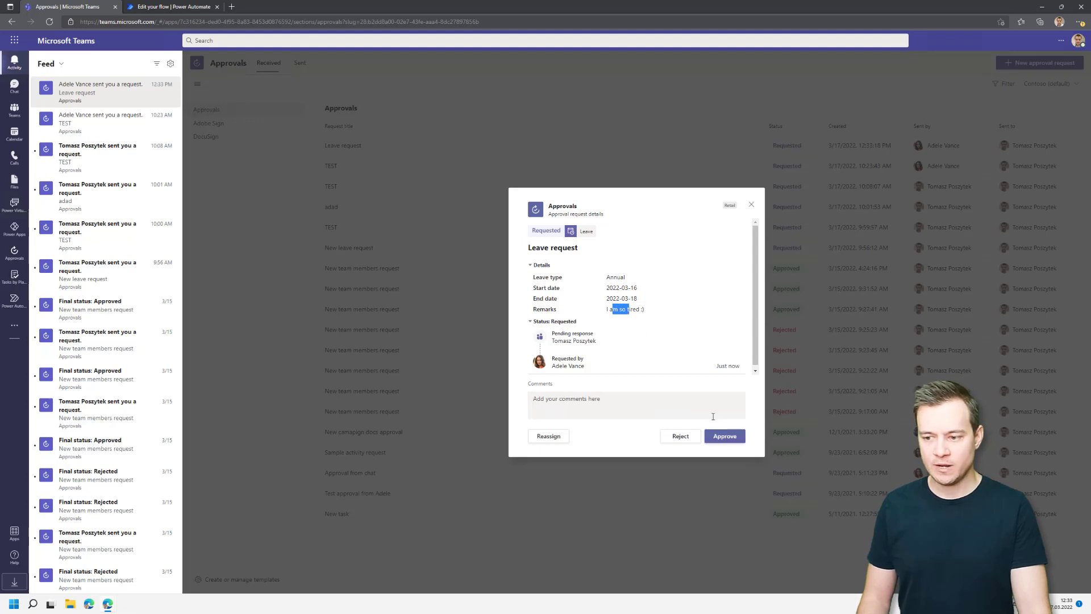
left_click(689, 400)
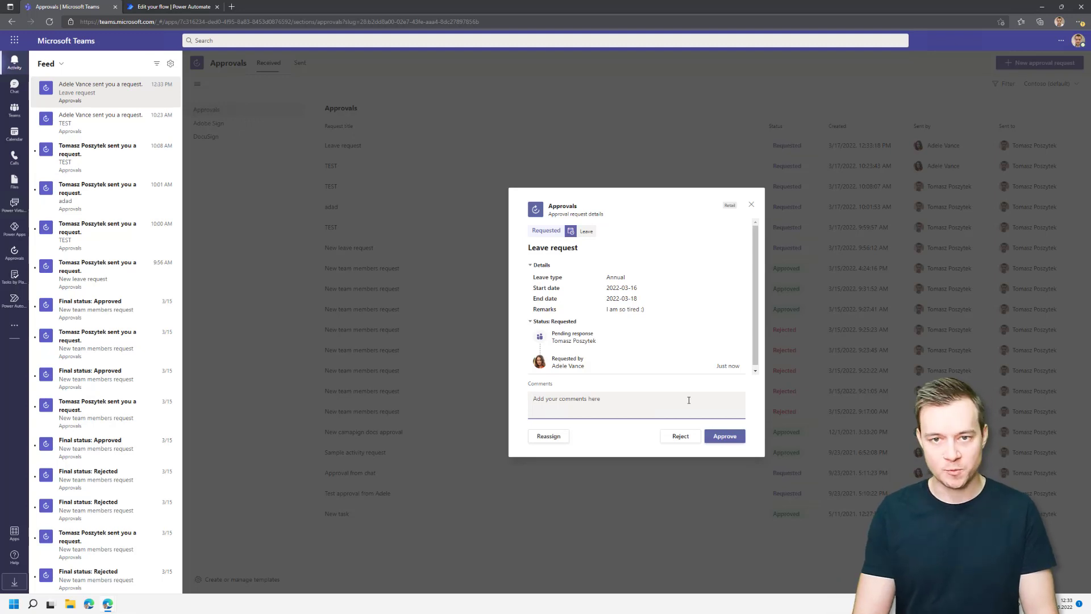
type("O")
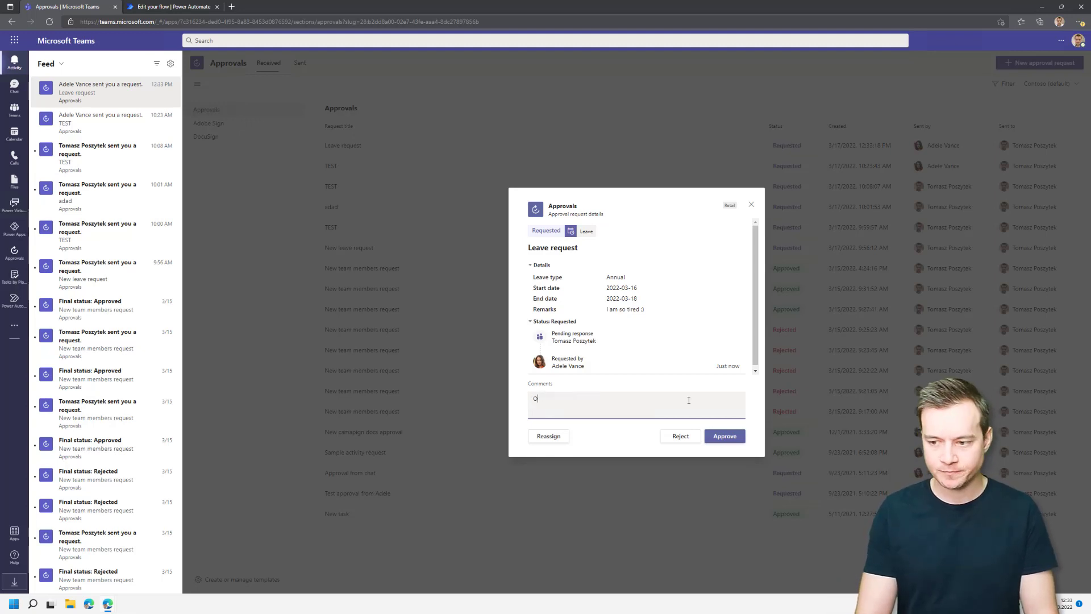
type("k")
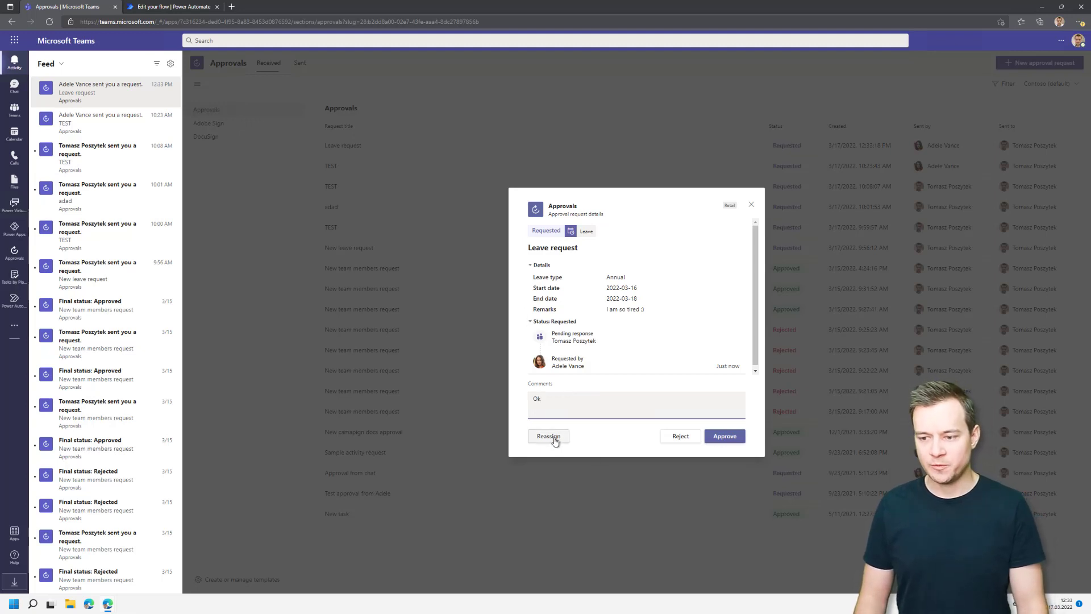
left_click(722, 438)
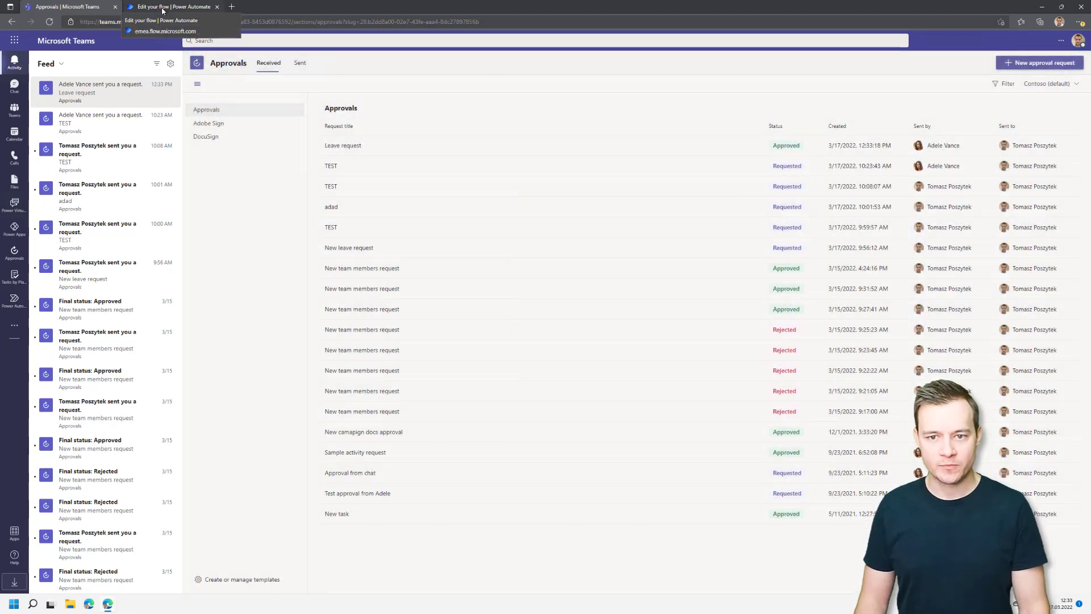
Back in Power Automate, open Data > Tables in a new tab and switch to it.
left_click(162, 8)
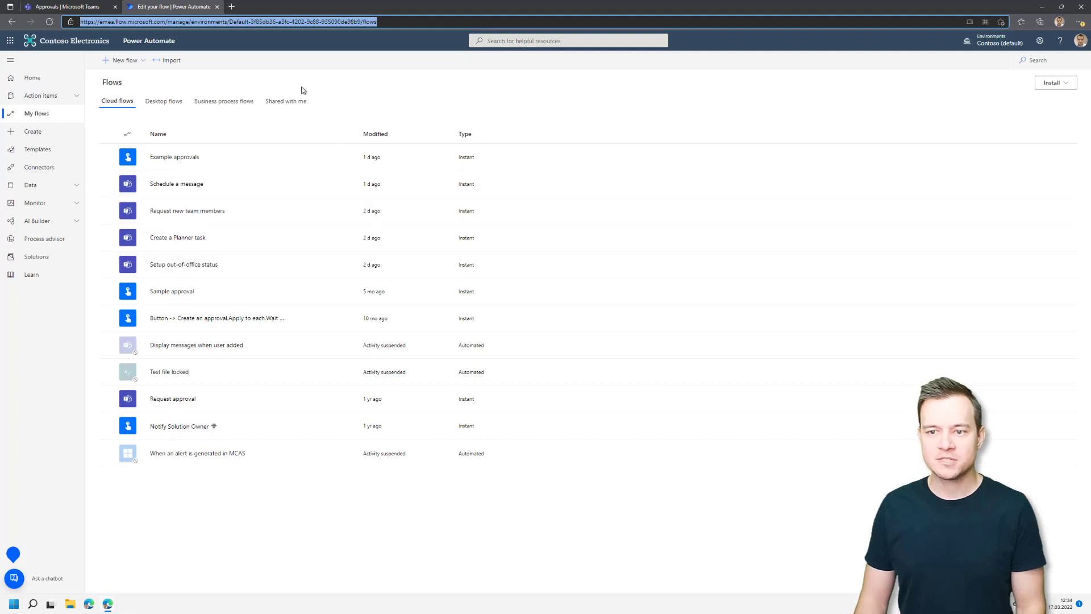
left_click(48, 187)
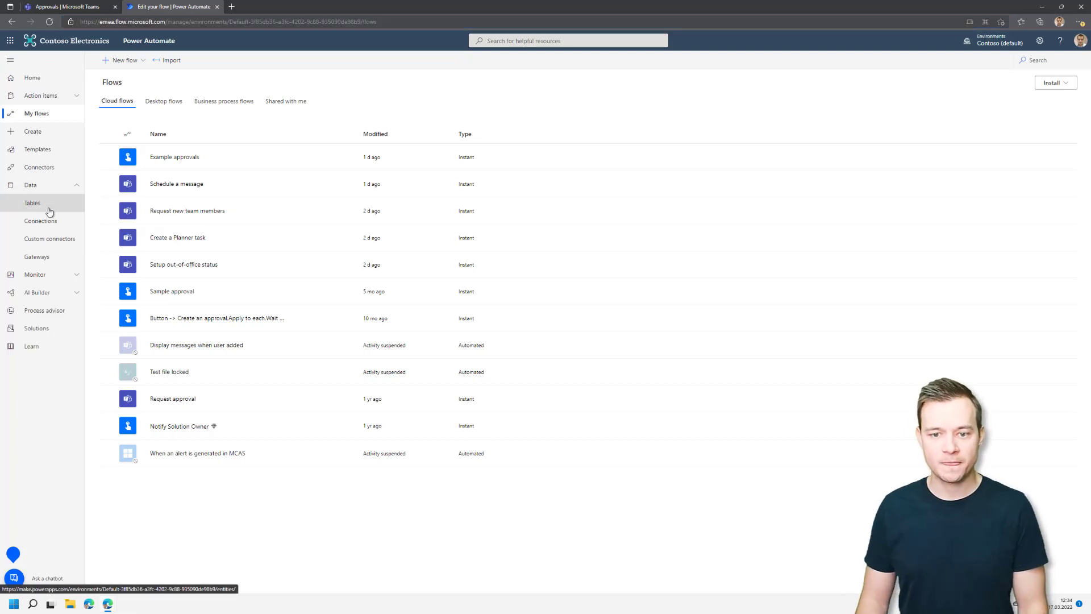
right_click(48, 207)
left_click(75, 217)
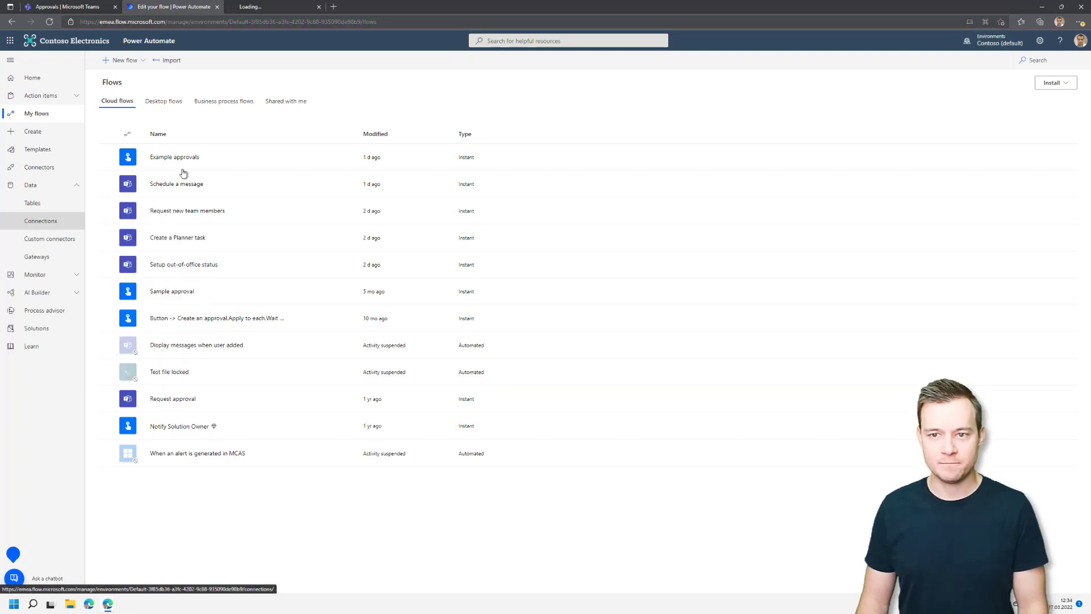
left_click(270, 8)
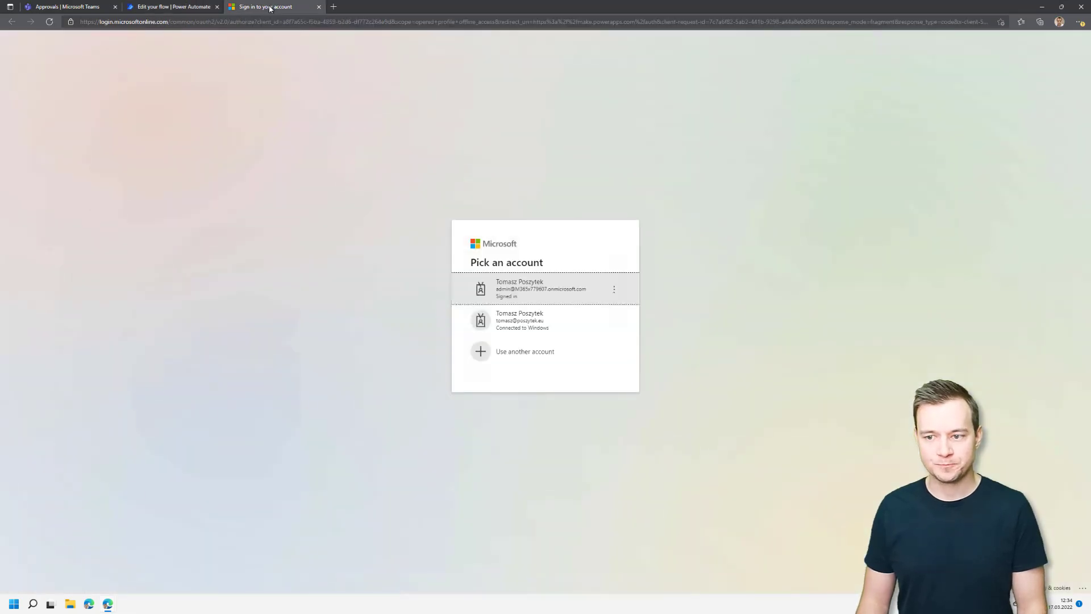
Sign in with the admin account and change the Tables view from Default to All.
left_click(557, 296)
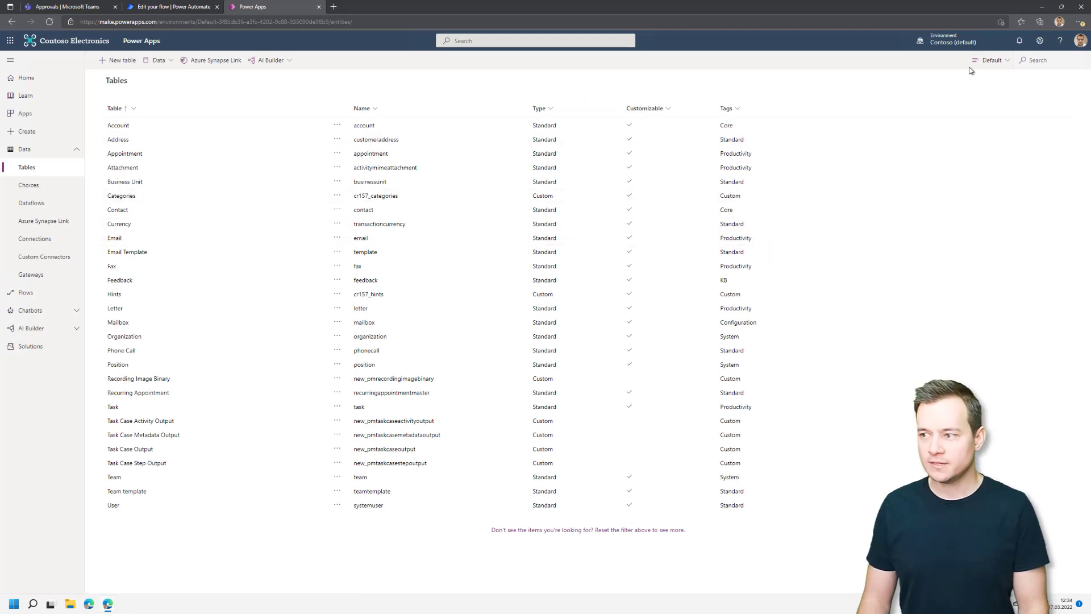
left_click(989, 60)
left_click(996, 108)
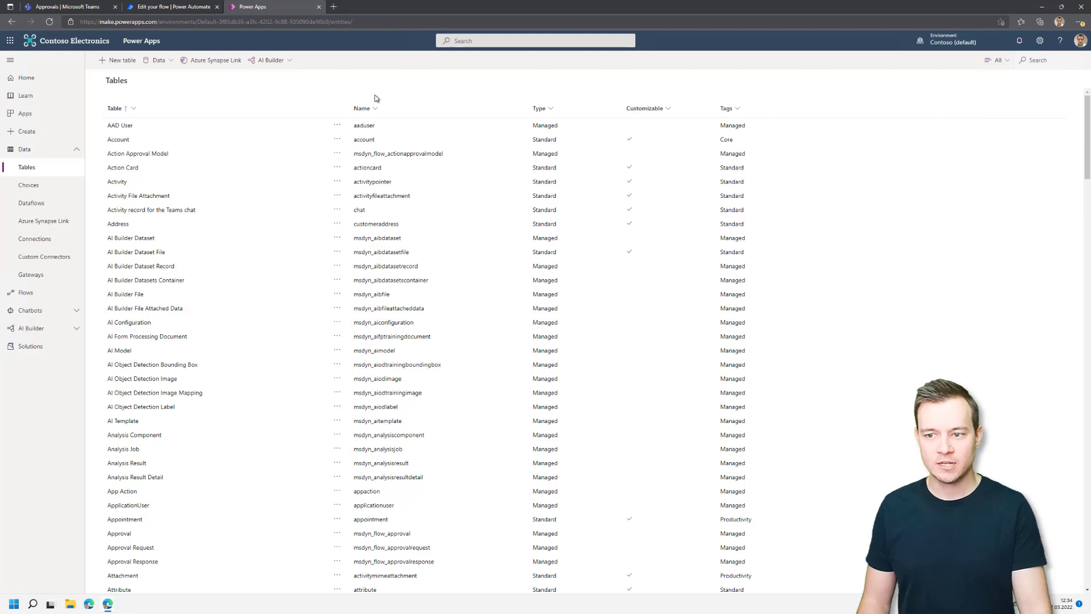
key("alt+Tab")
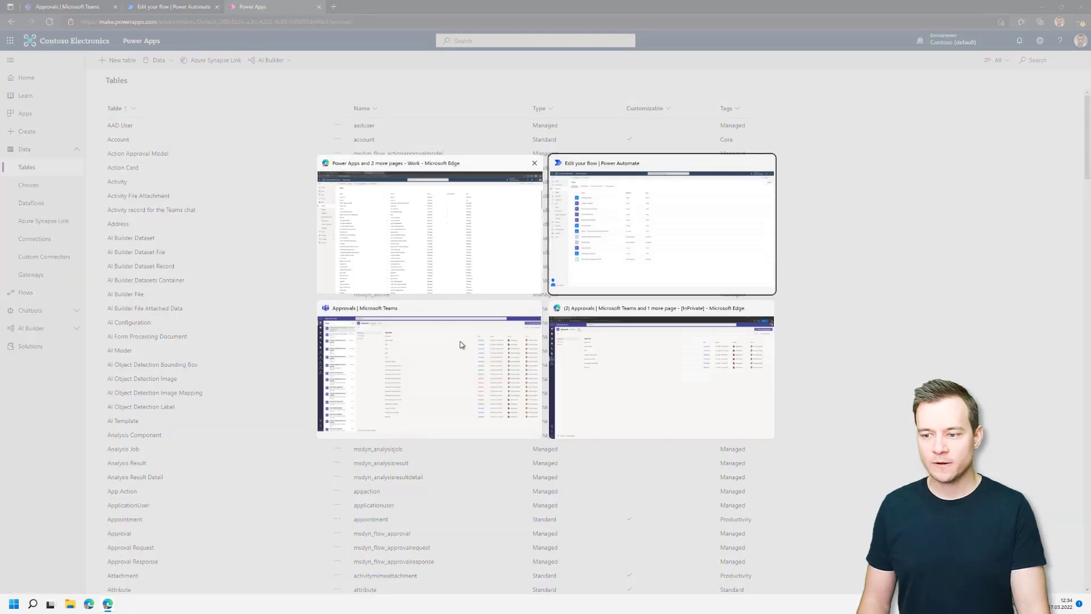
left_click(598, 368)
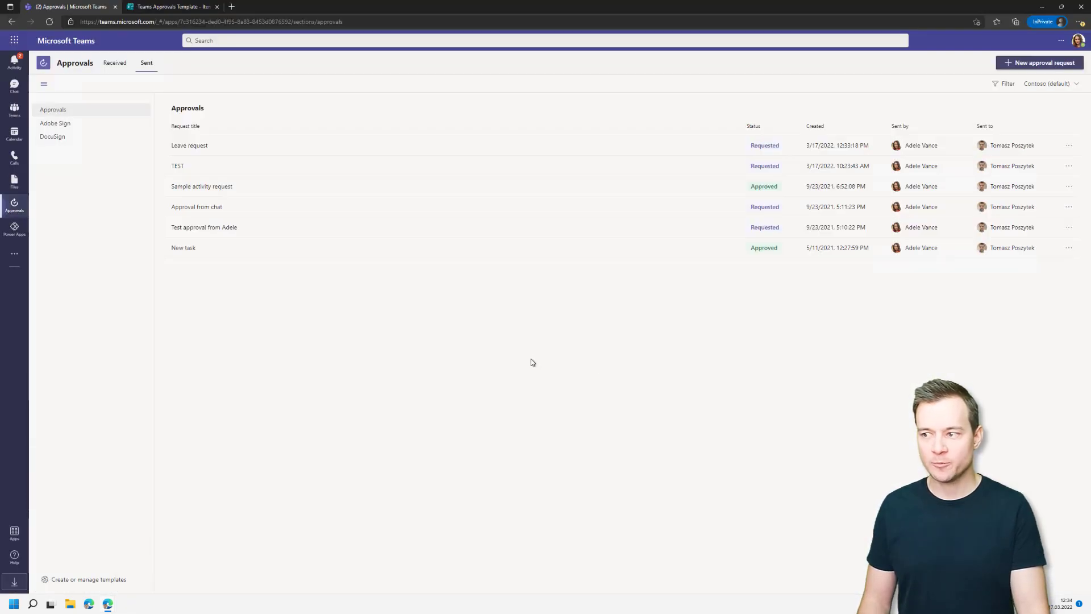
left_click(1059, 87)
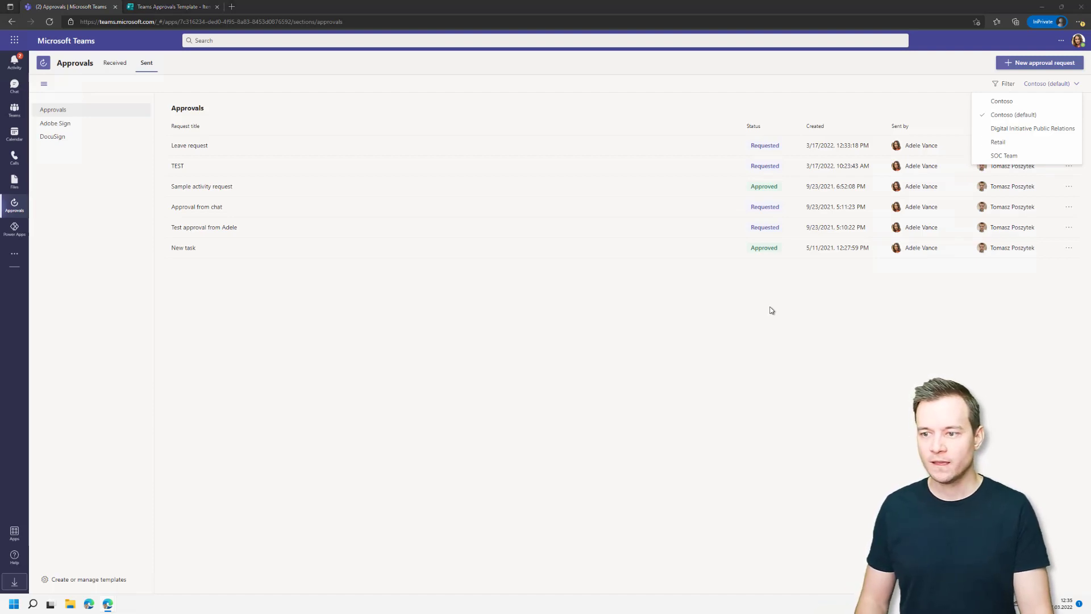
key("alt+Tab")
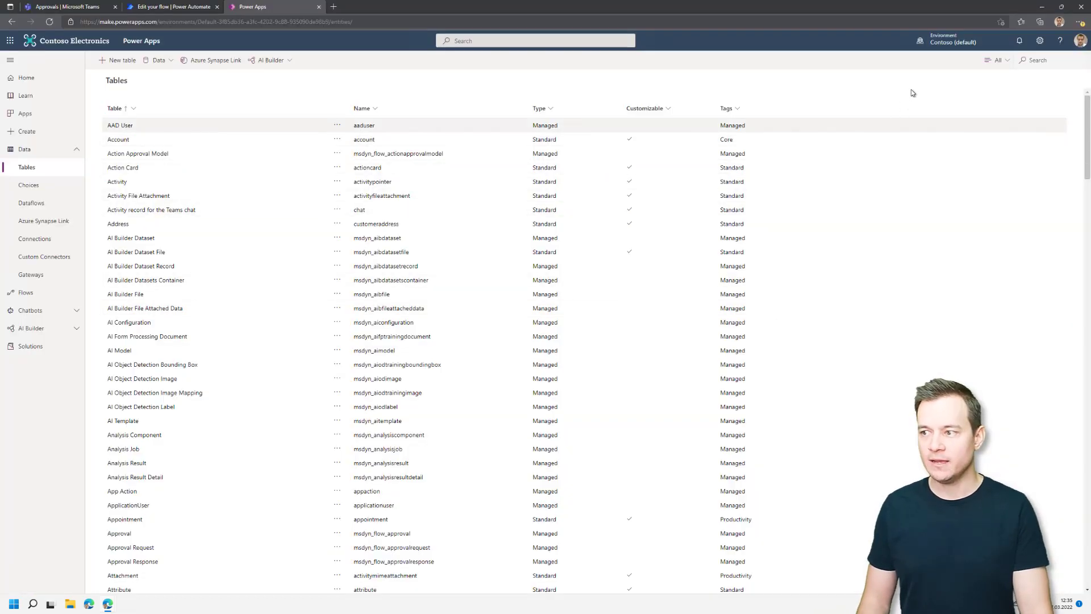
left_click(948, 46)
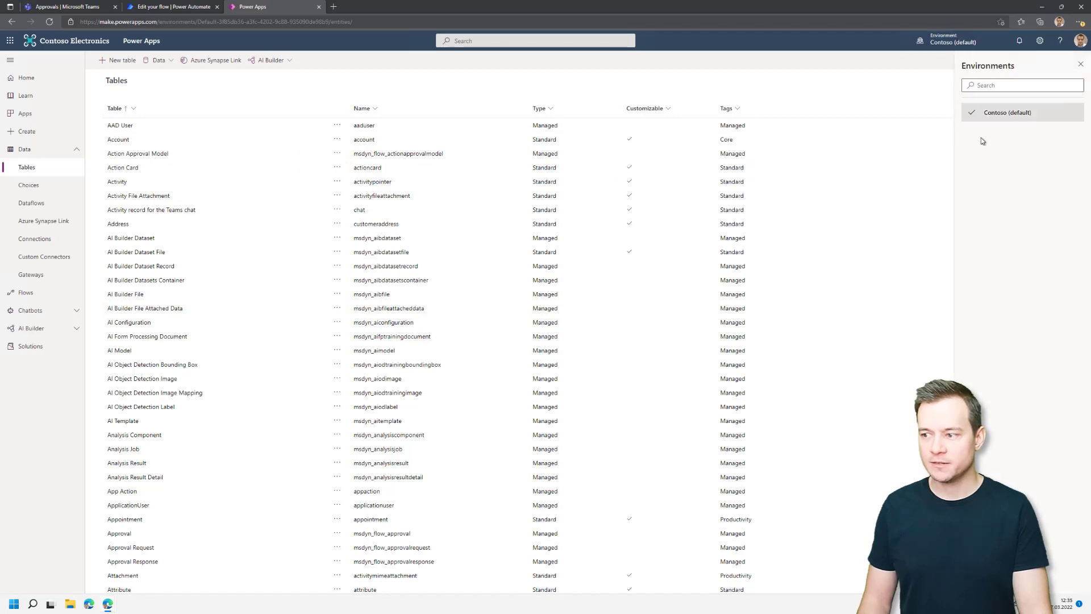
left_click(1080, 65)
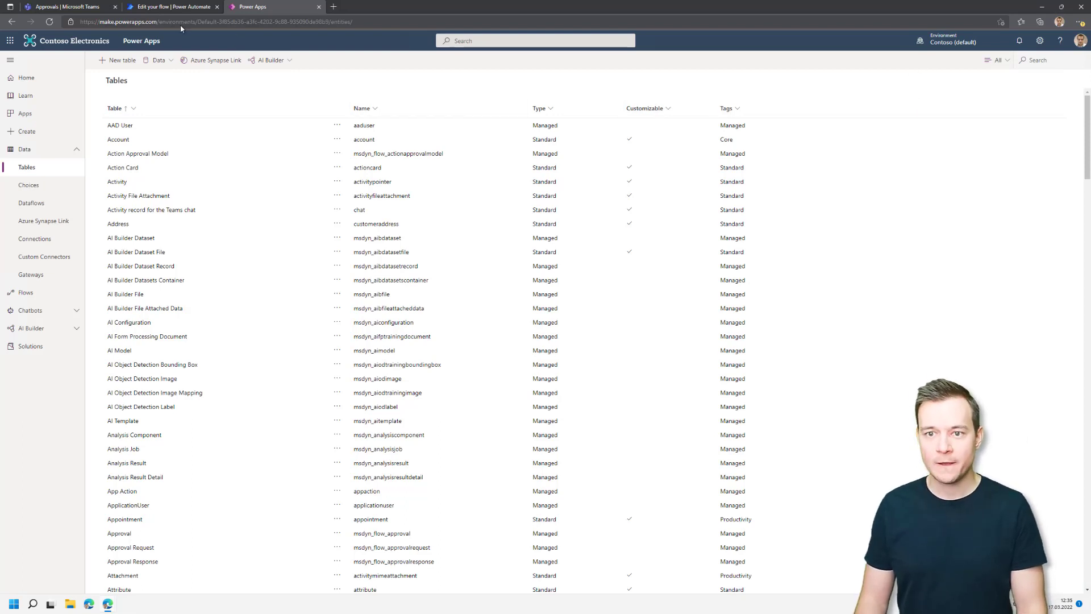
left_click(950, 43)
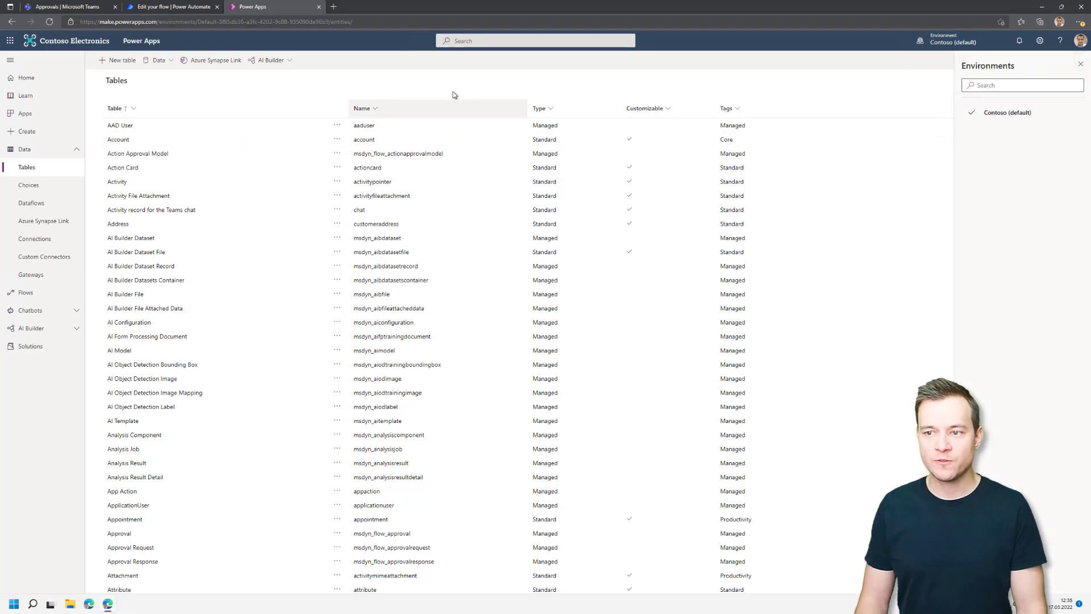
left_click(160, 5)
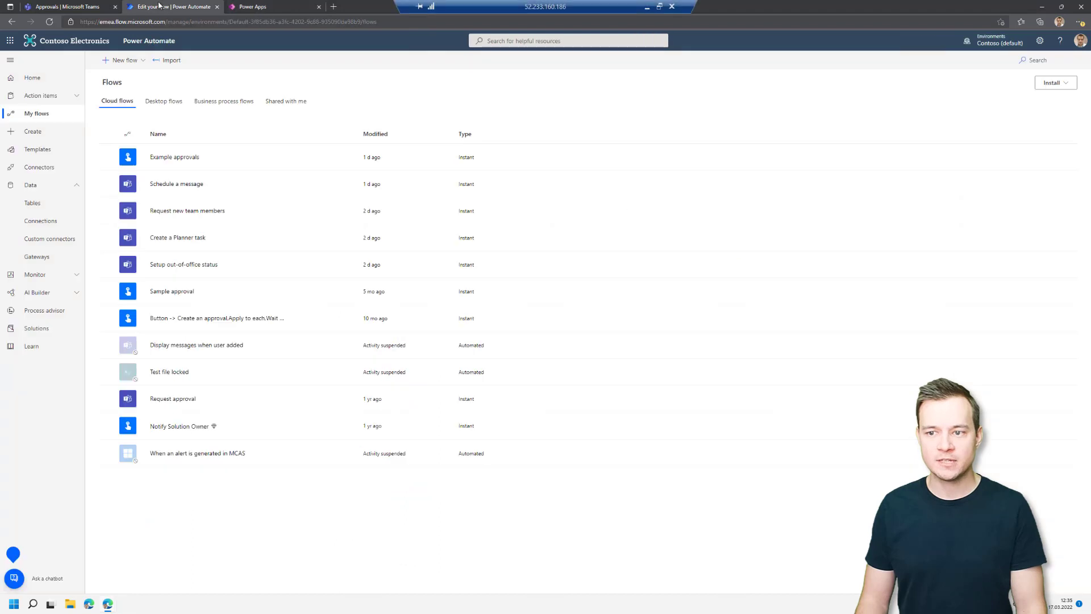
left_click(991, 46)
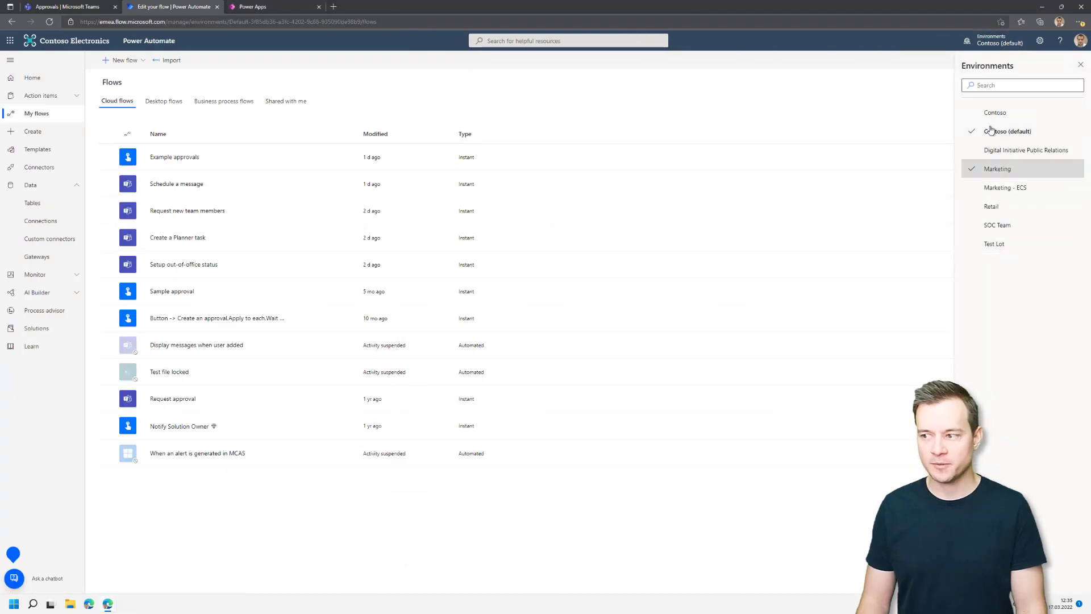
left_click(982, 227)
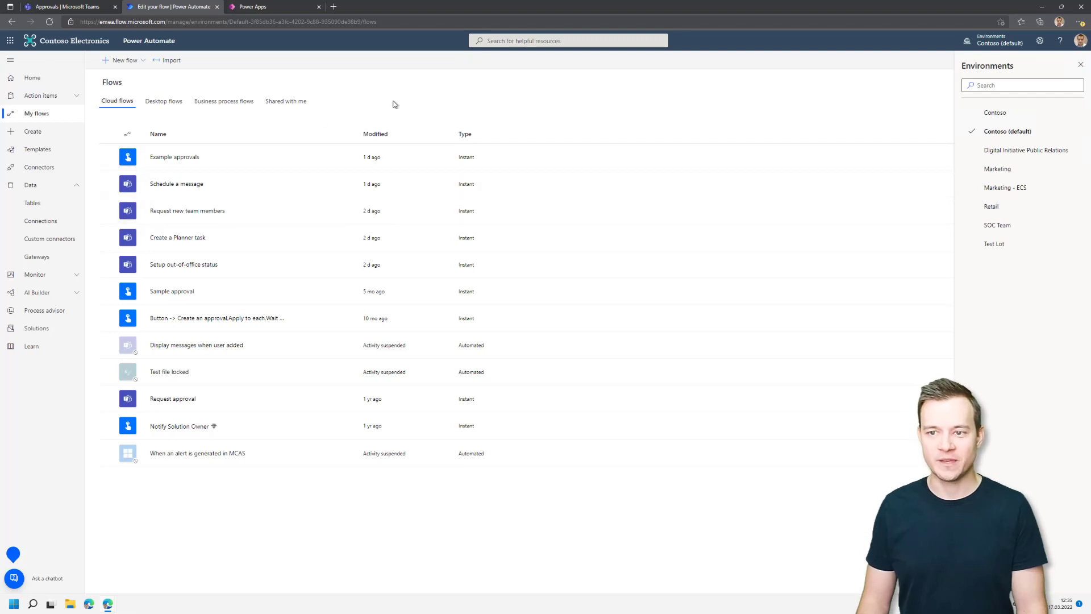
left_click(280, 9)
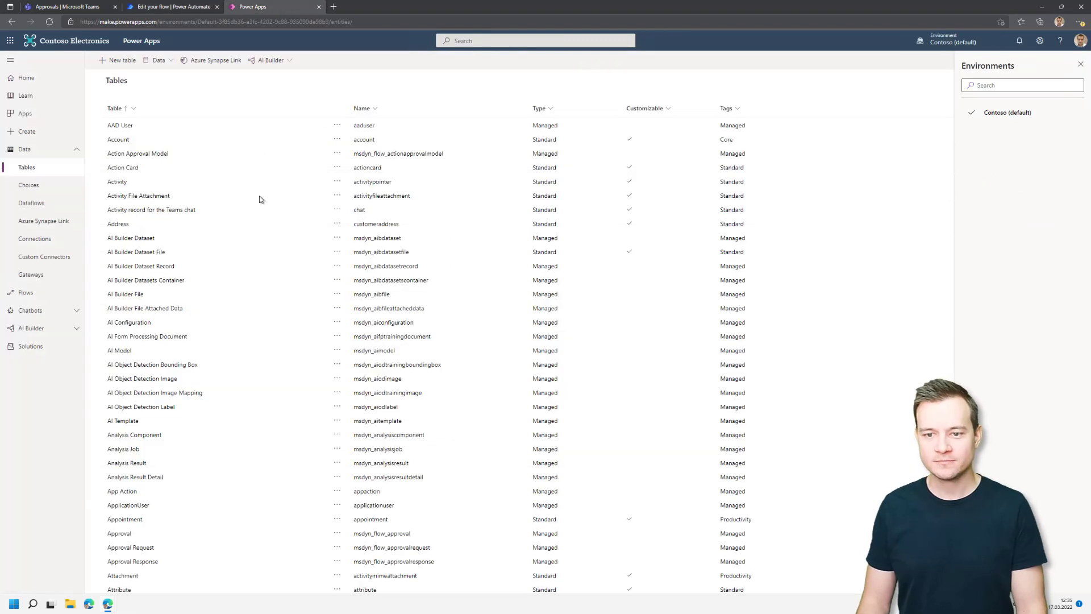
left_click(1079, 65)
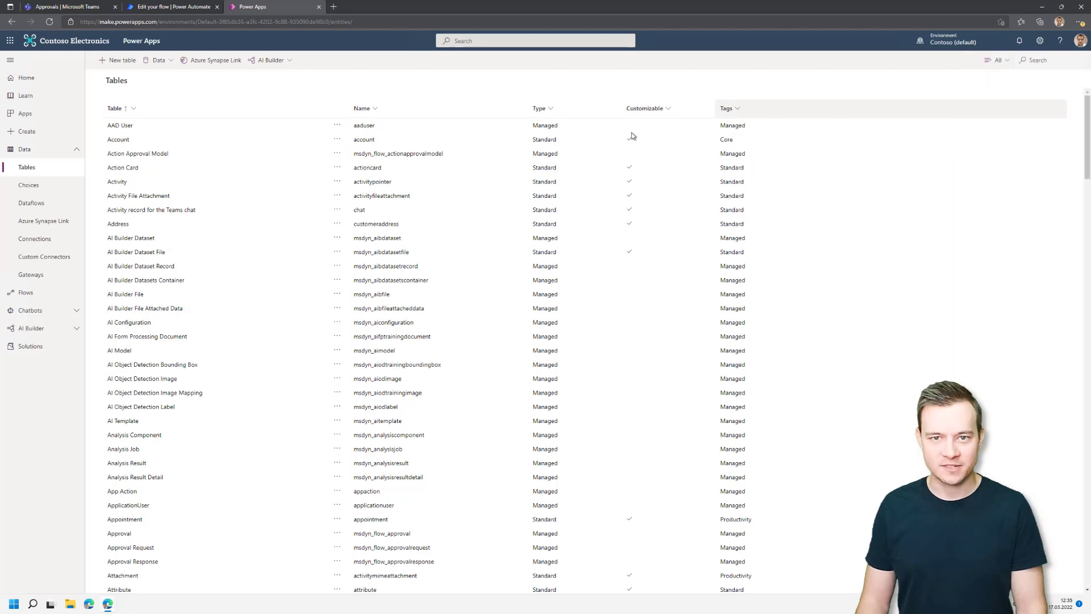
Open the Approval table, review columns like Template Form Id, then show its Data tab.
left_click(123, 539)
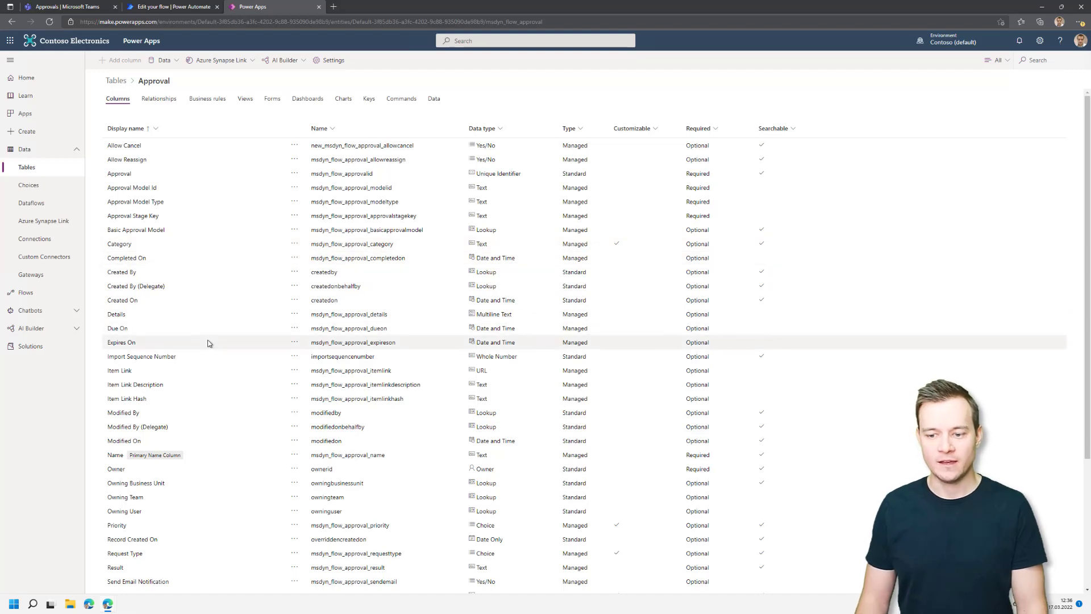
scroll(209, 343, "down", 3)
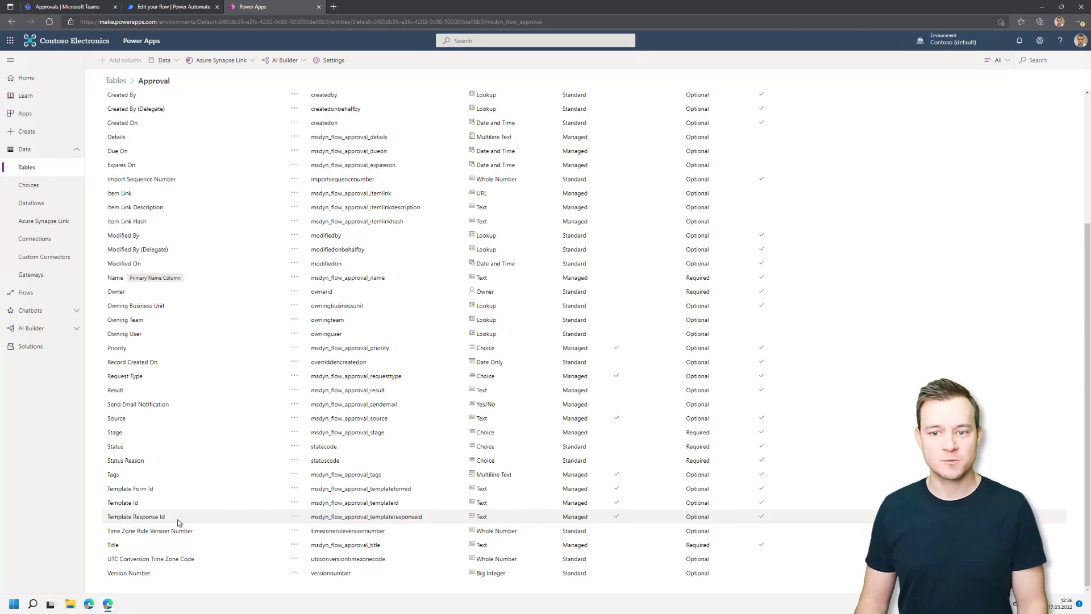
scroll(178, 522, "up", 5)
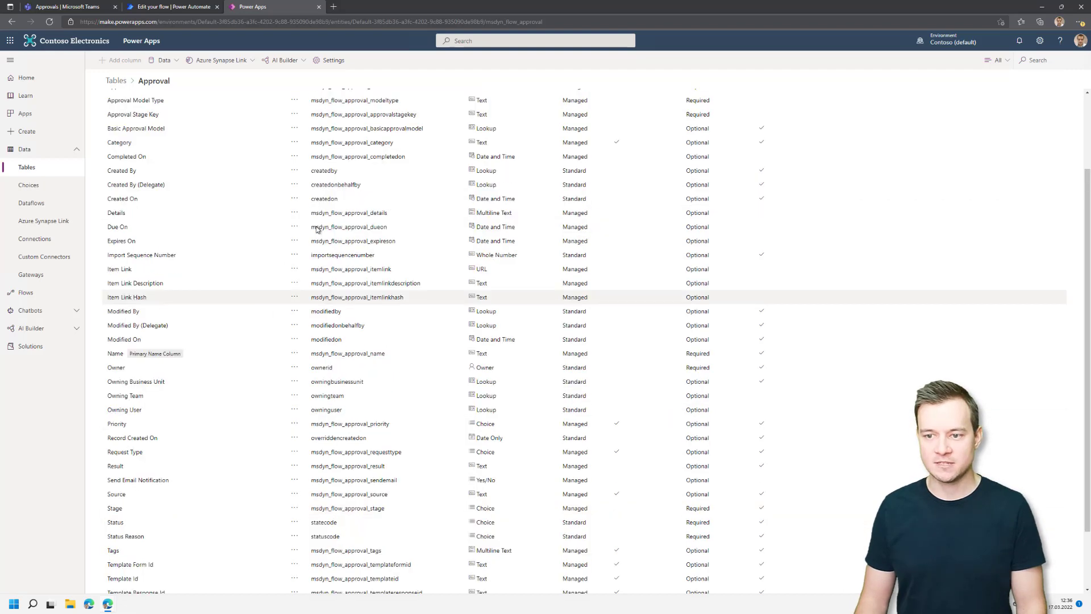
left_click(434, 100)
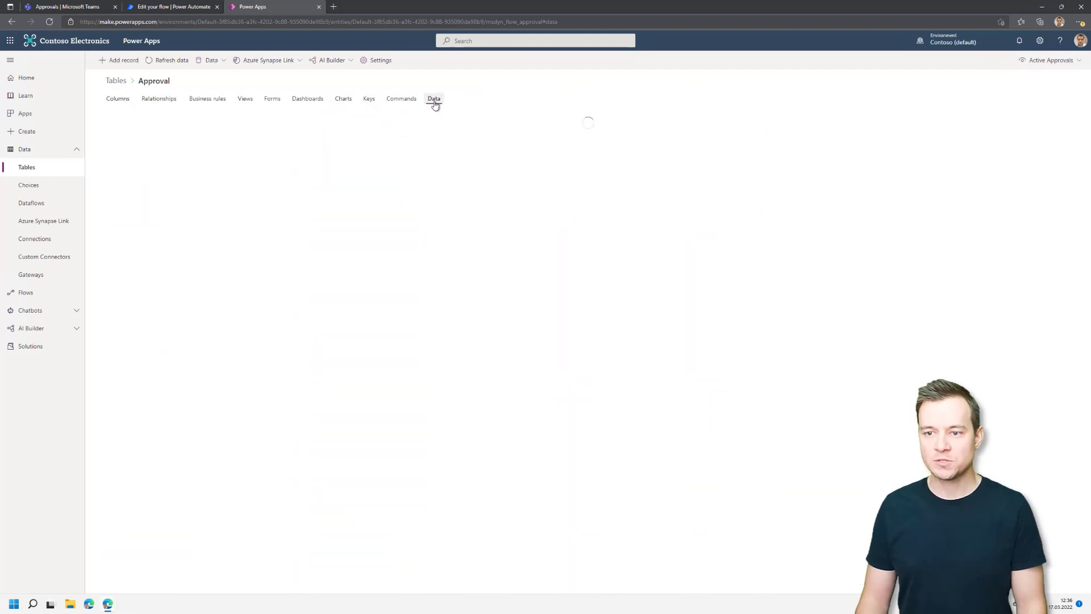
Switch the Approval data view to show all columns, glancing at the Teams Approvals window.
left_click(1041, 63)
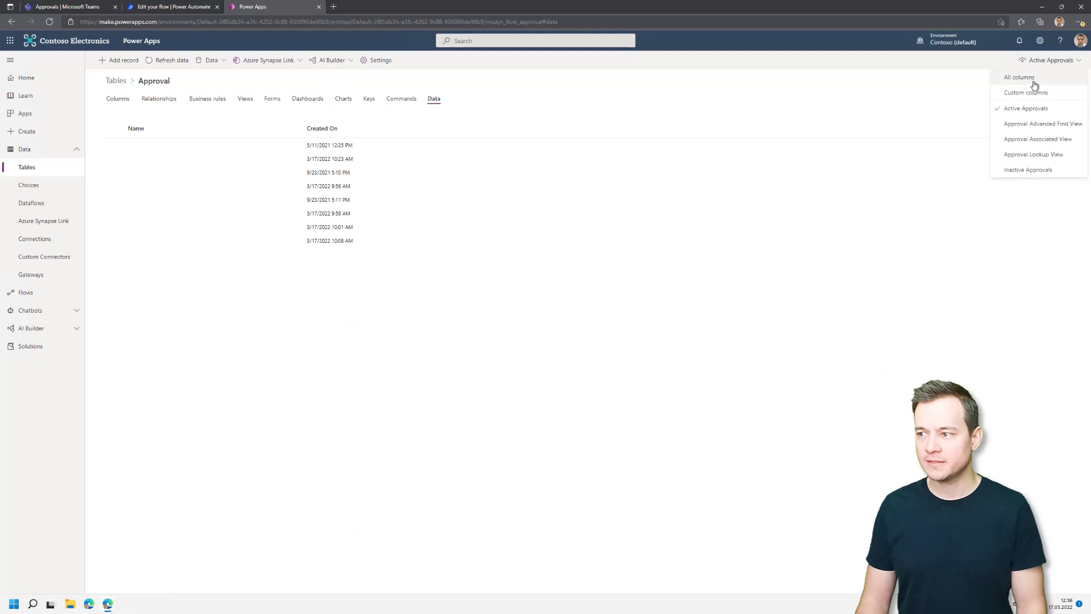
left_click(1033, 85)
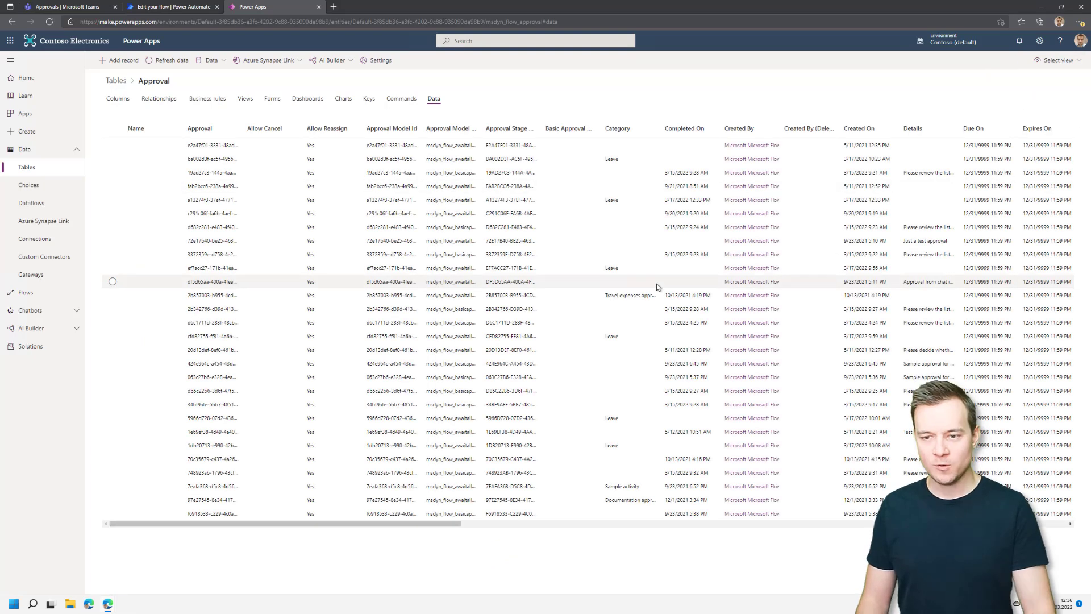
key("alt+Tab")
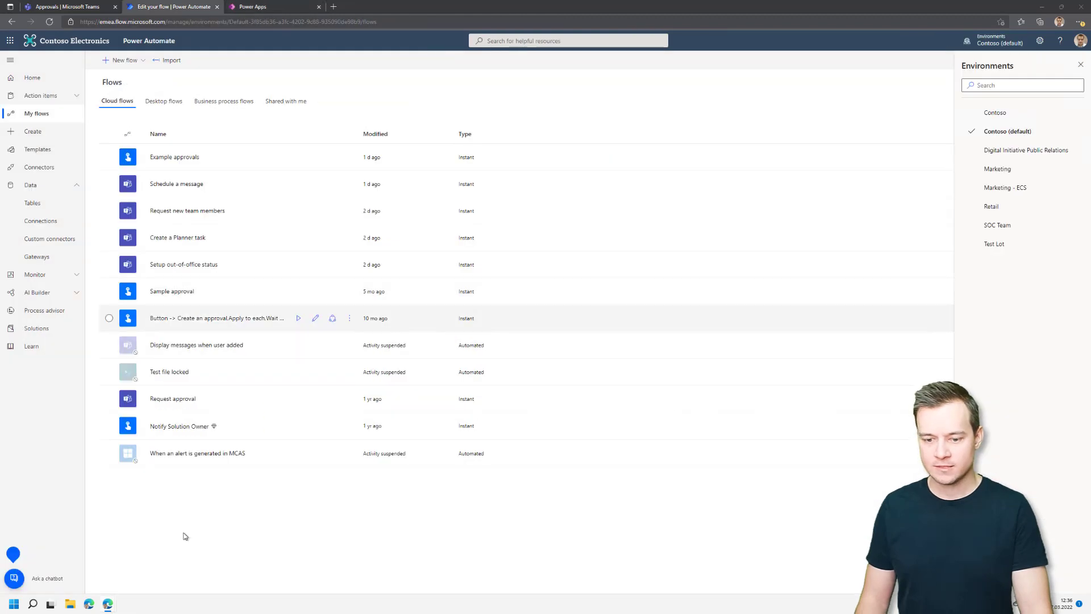
key("alt+Tab")
left_click(109, 605)
left_click(158, 572)
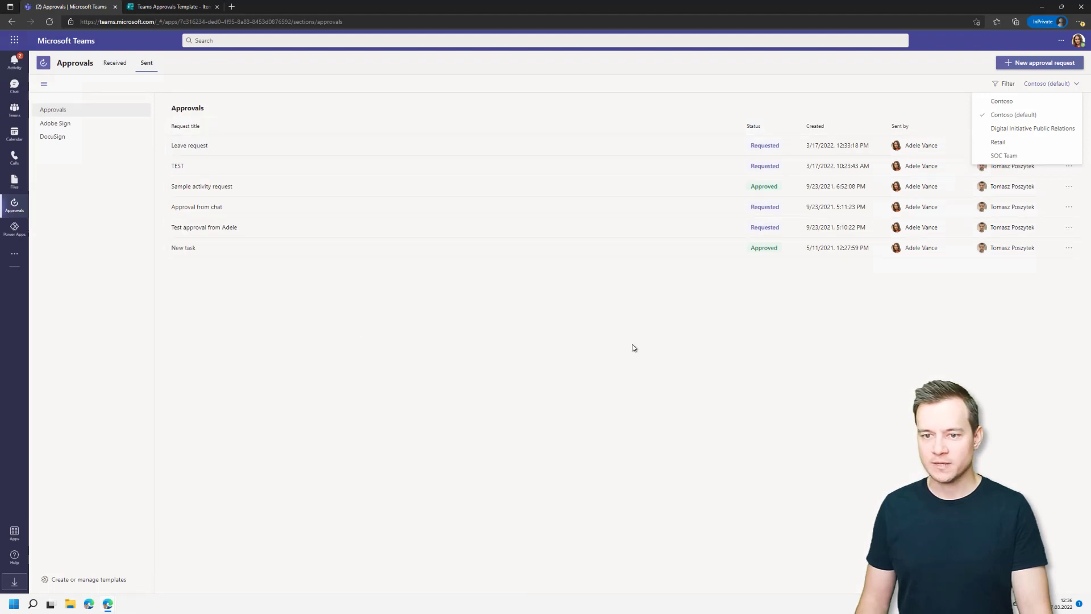
key("alt+Tab")
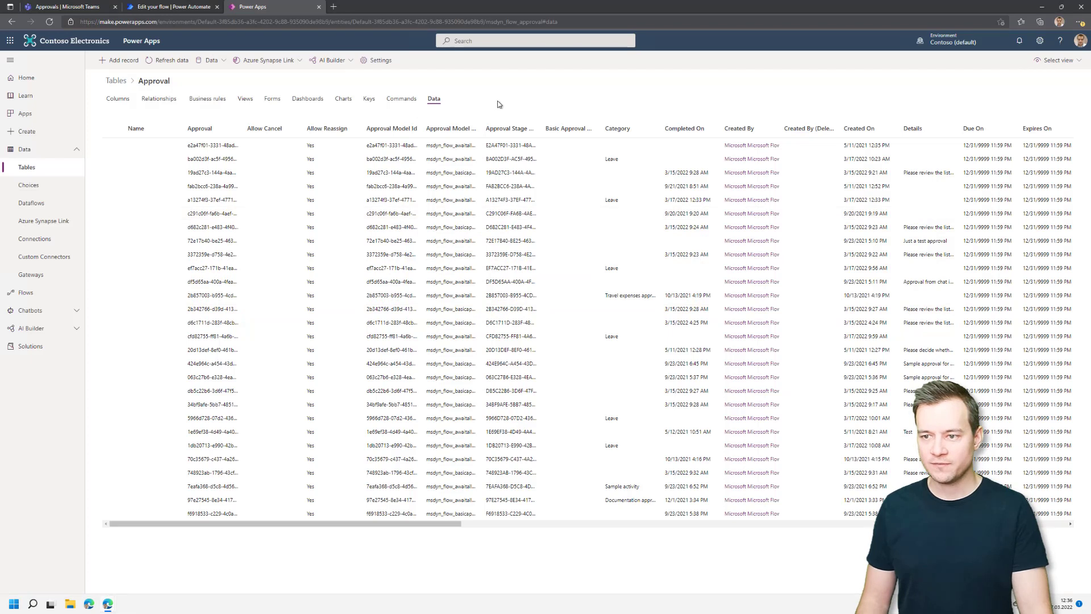
Find 'leave req' on the page and select the Leave request record.
key("ctrl+f")
type("leaver requ")
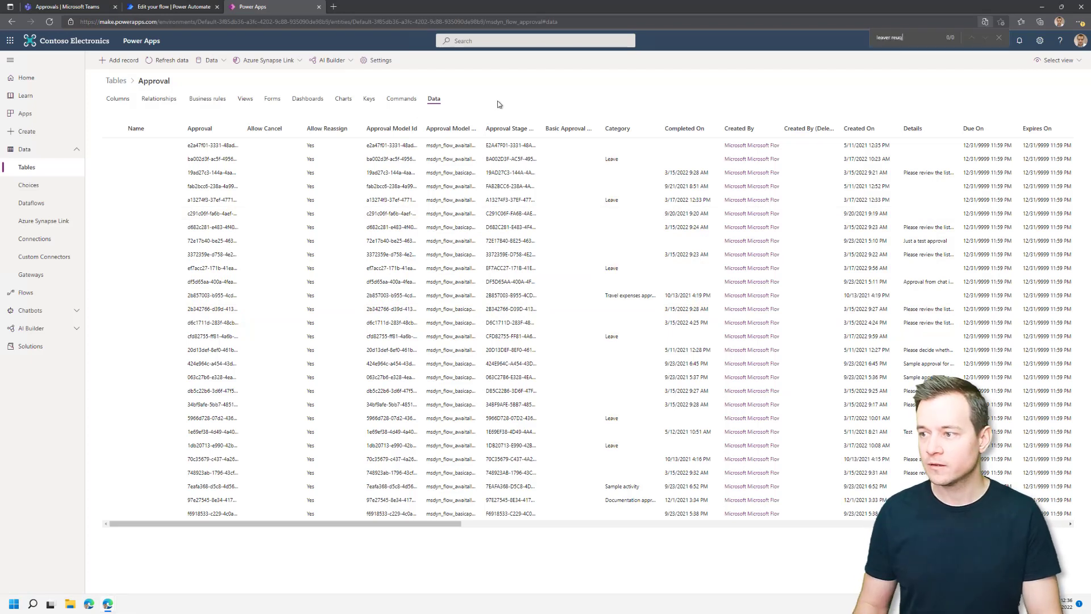
key("ctrl+a")
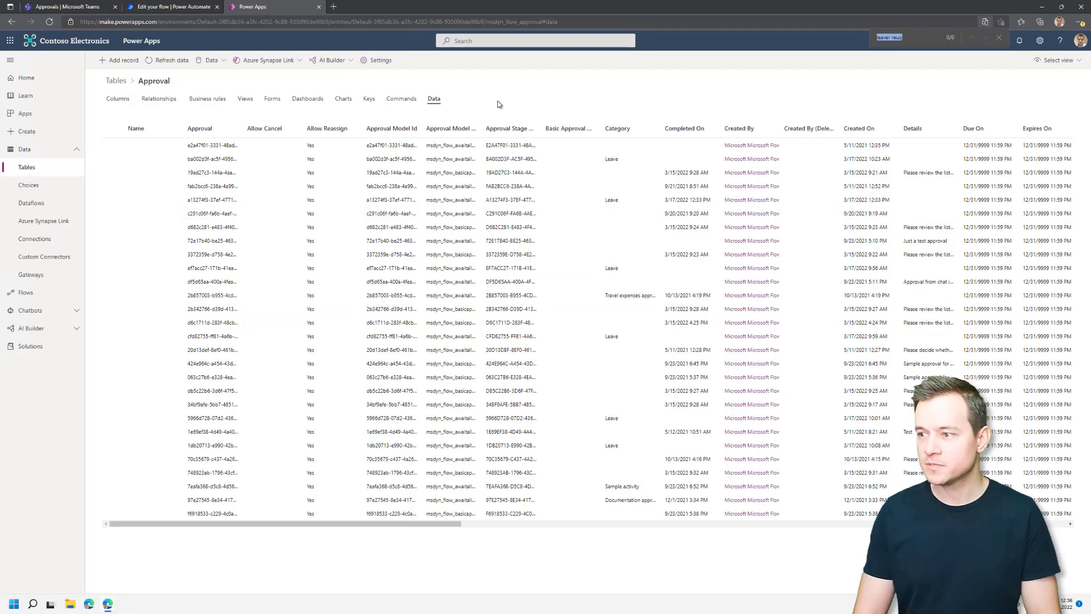
type("leave reques")
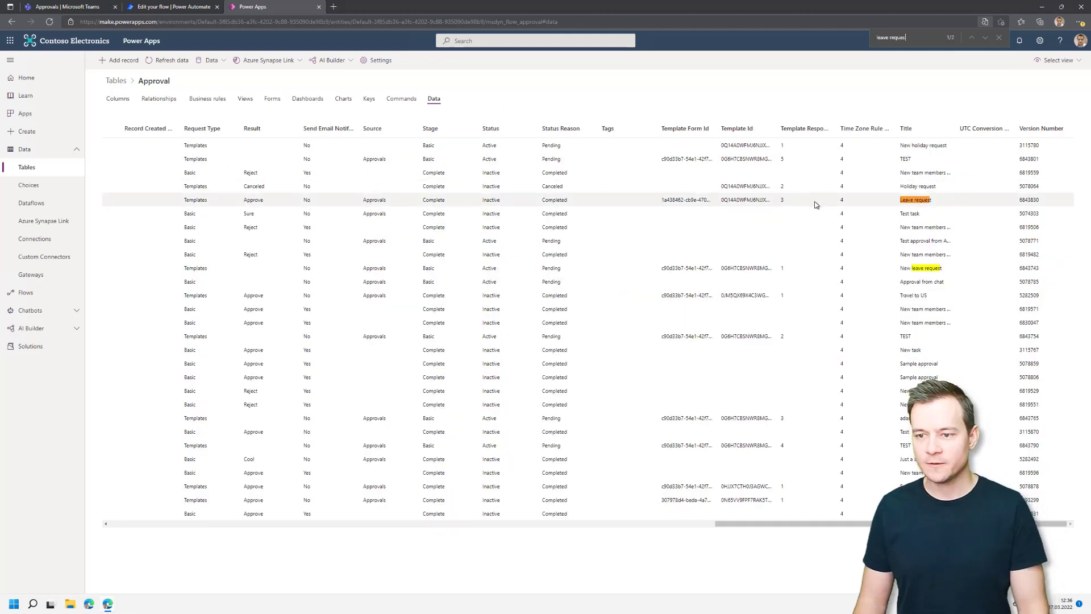
left_click(816, 205)
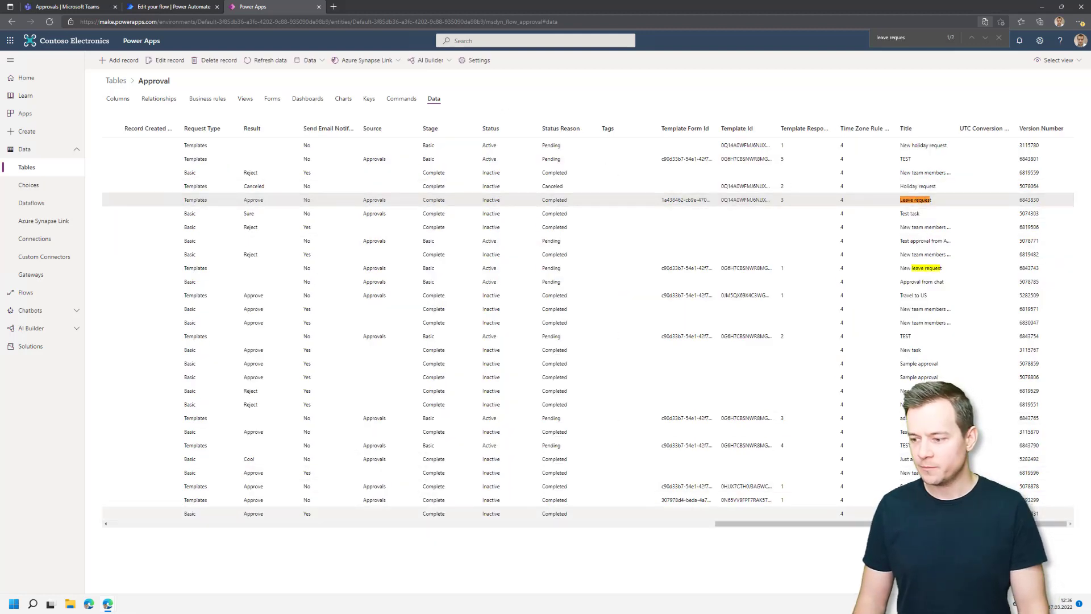
Widen Template Form Id to show full IDs and select the Leave request's leading GUID.
scroll(512, 351, "left", 15)
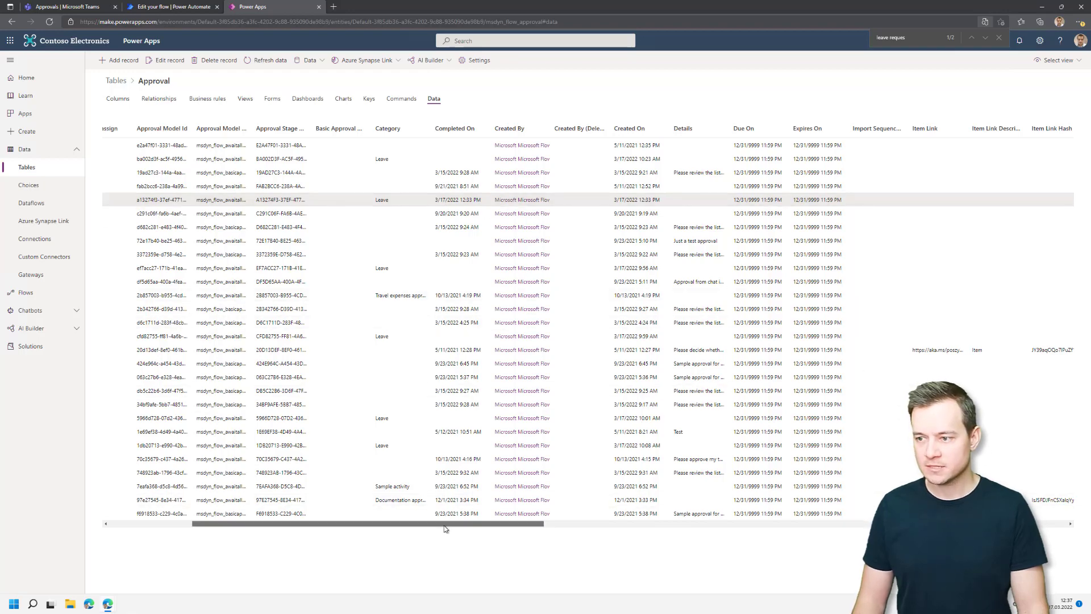
left_click_drag(444, 525, 658, 541)
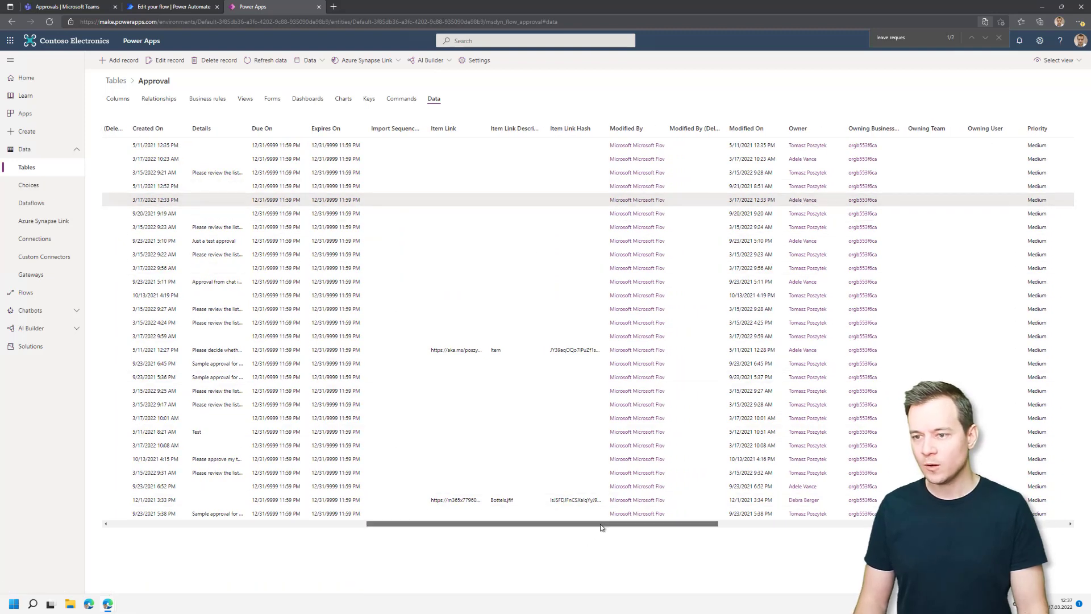
left_click_drag(602, 528, 904, 529)
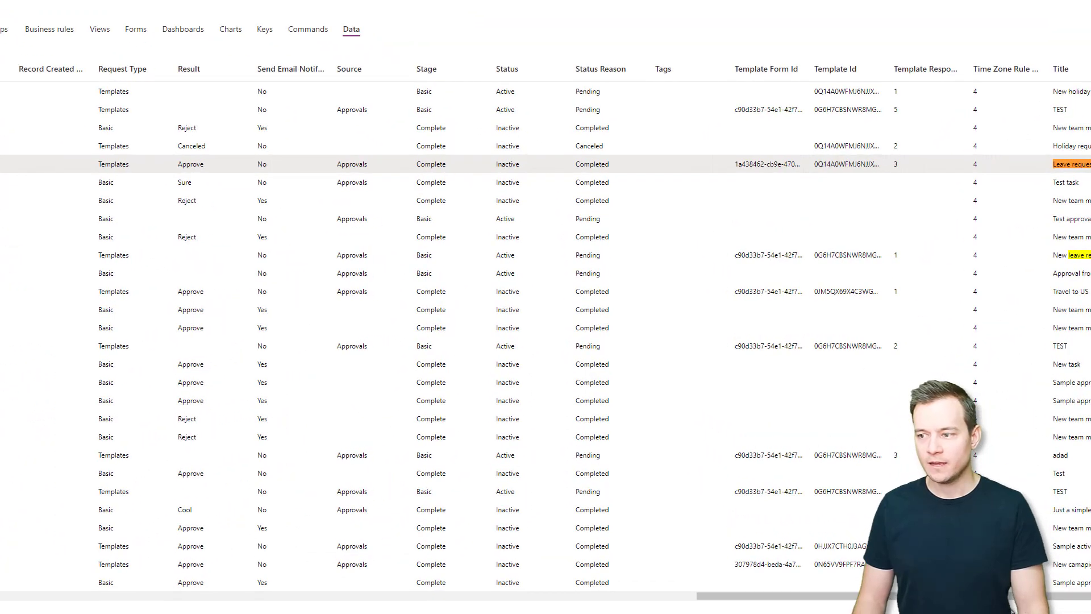
left_click_drag(1012, 595, 1041, 595)
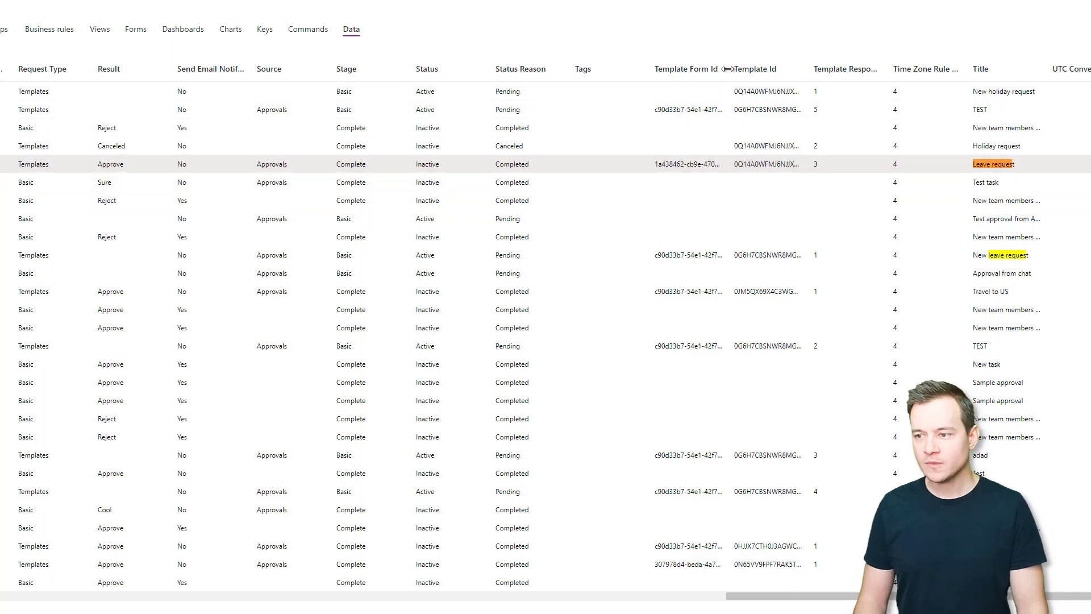
left_click_drag(728, 69, 1015, 68)
left_click_drag(796, 597, 923, 596)
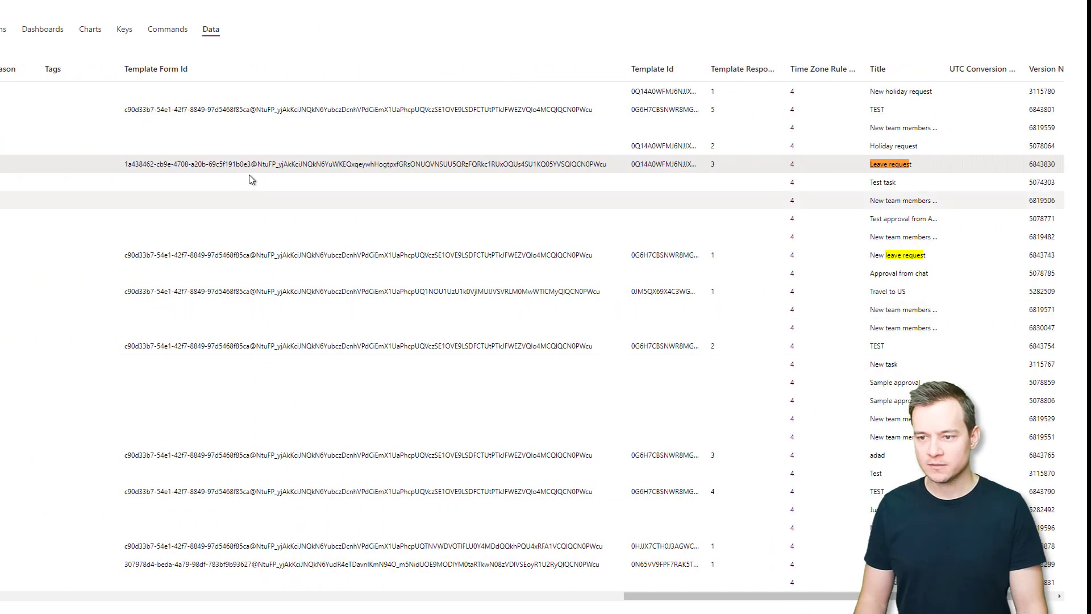
left_click_drag(250, 164, 125, 163)
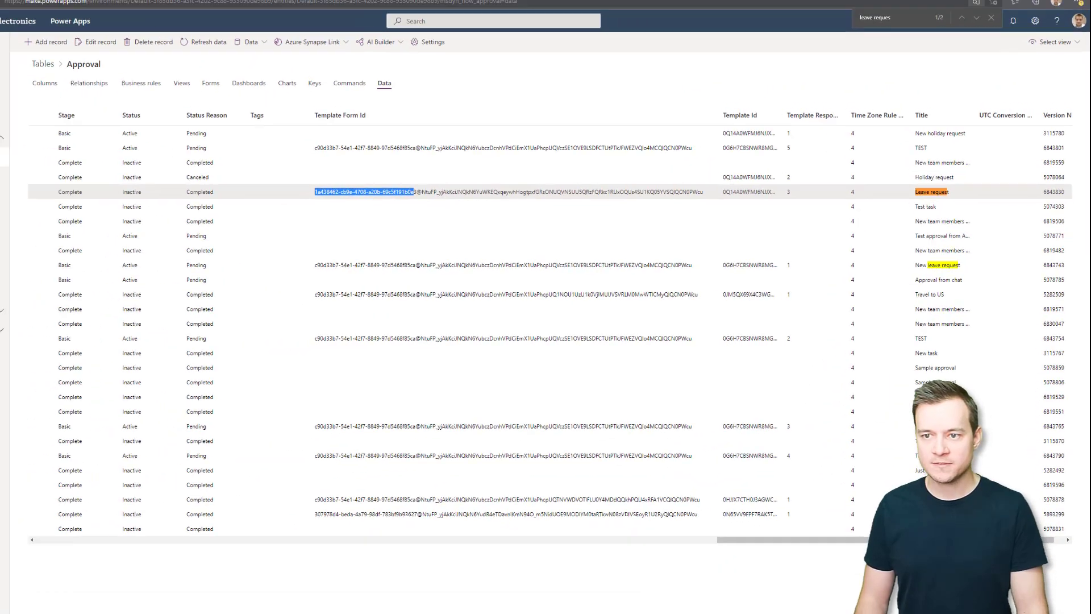
In a new tab, go to admin.microsoft.com and sign in with the admin account.
left_click(336, 6)
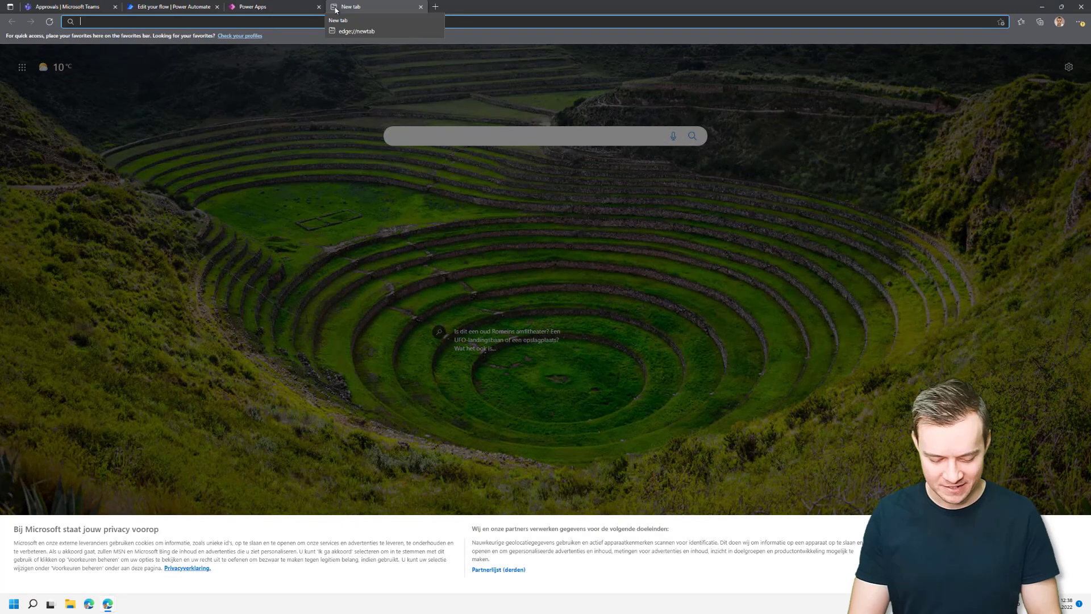
type("admin.")
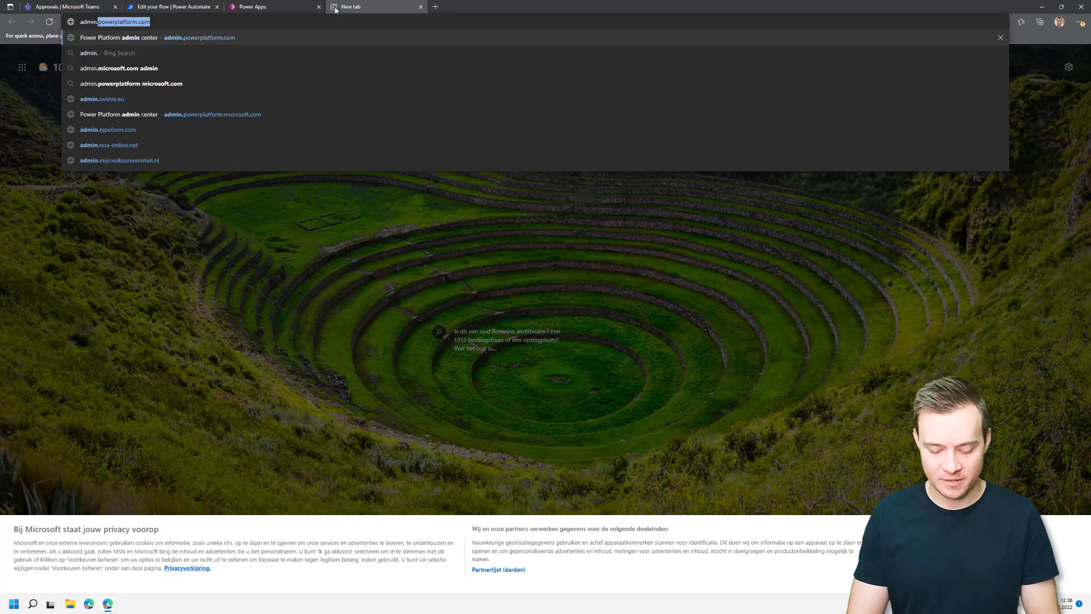
type(".micros")
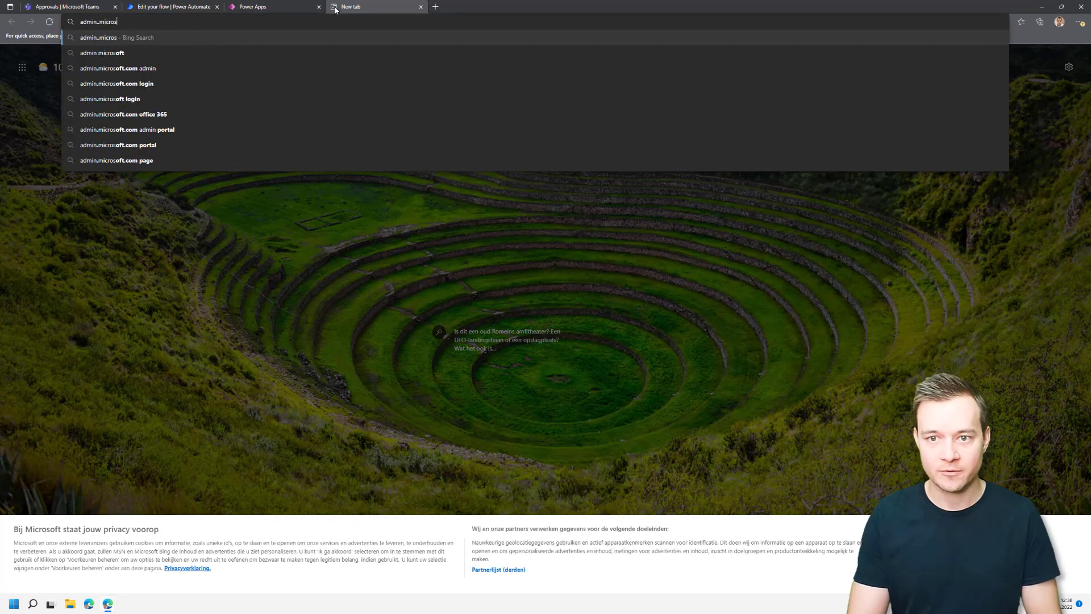
type("ofto")
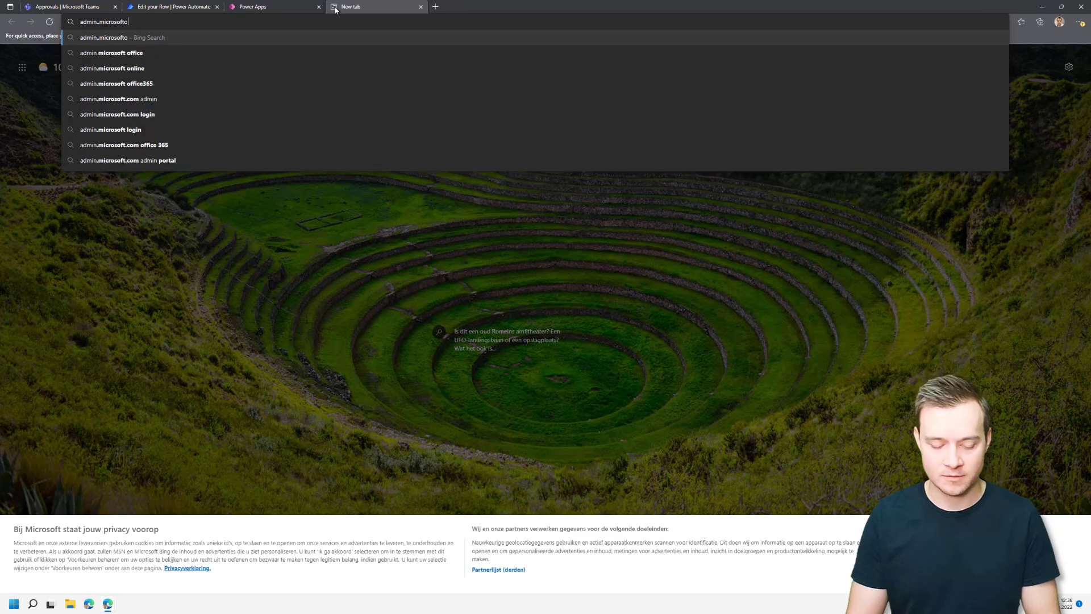
key("ctrl+shift+Left")
type("microsoft.com")
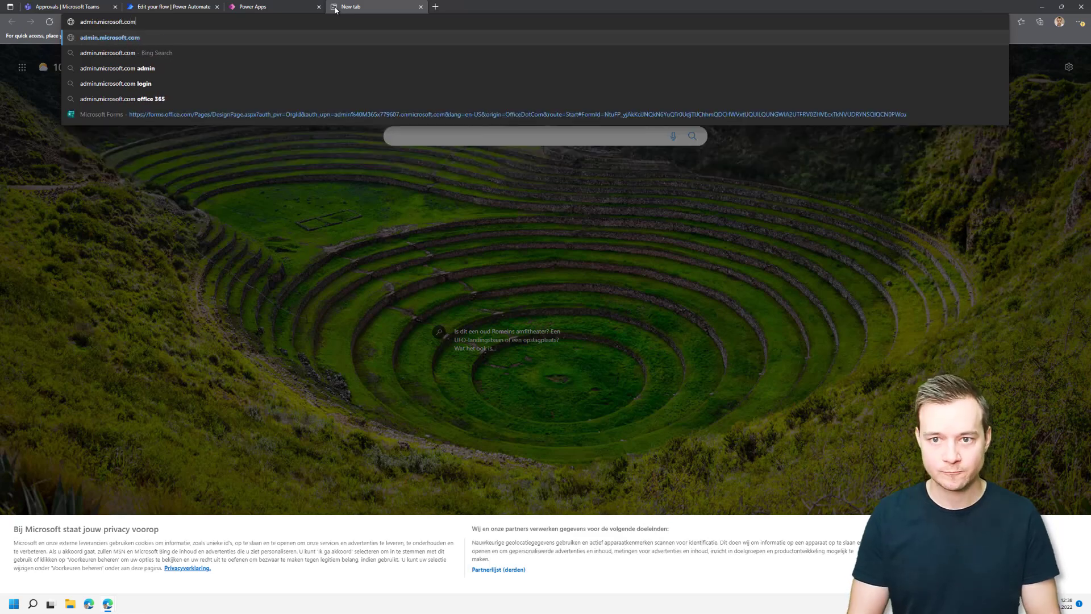
key("Return")
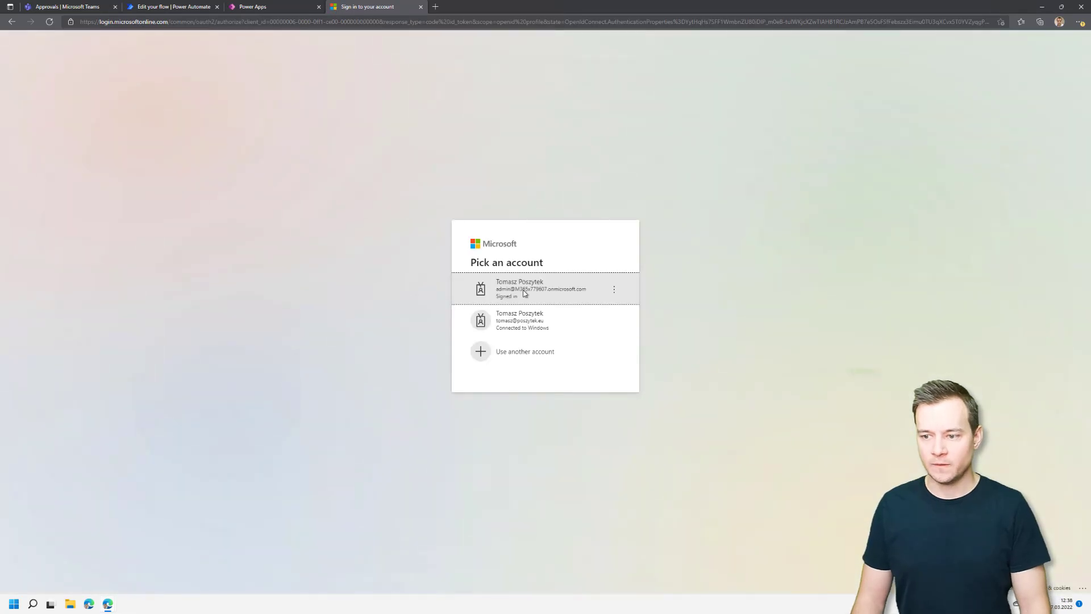
left_click(524, 292)
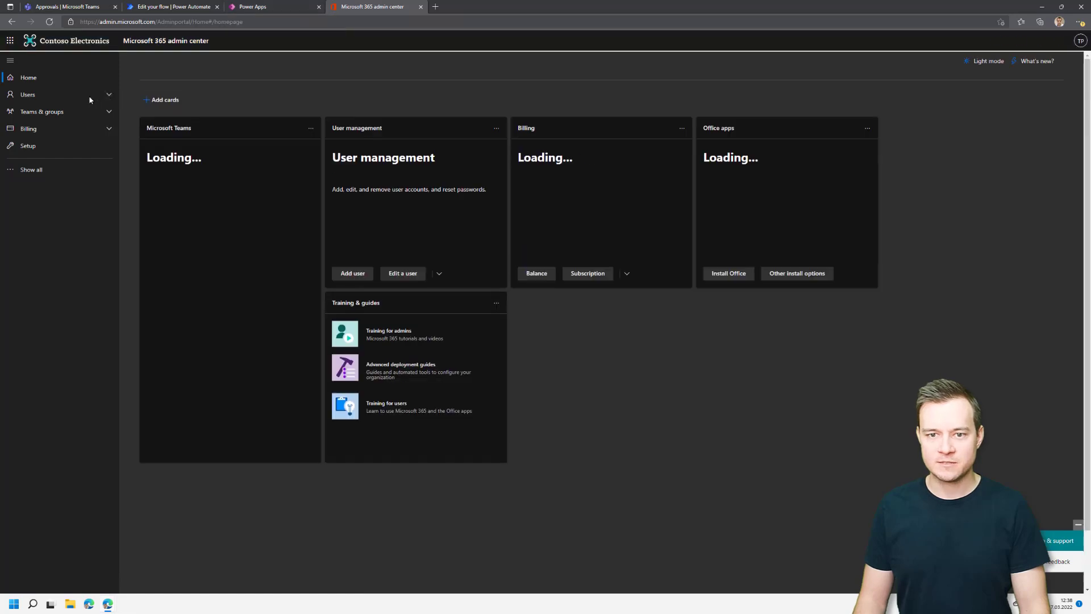
View Teams & groups > Active teams & groups, then return to the Power Automate window.
left_click(93, 98)
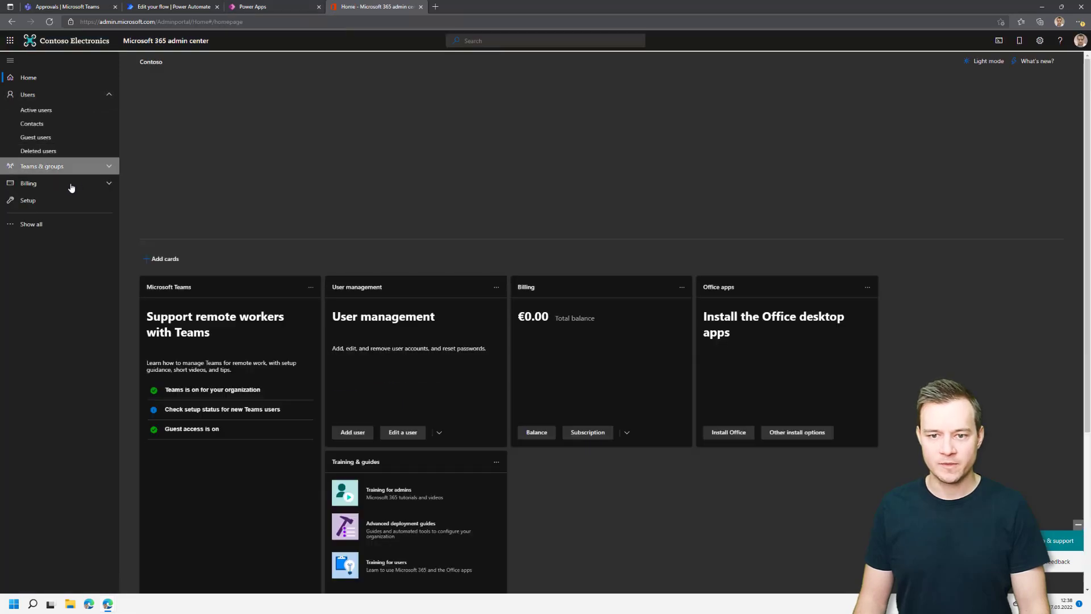
left_click(63, 166)
left_click(45, 186)
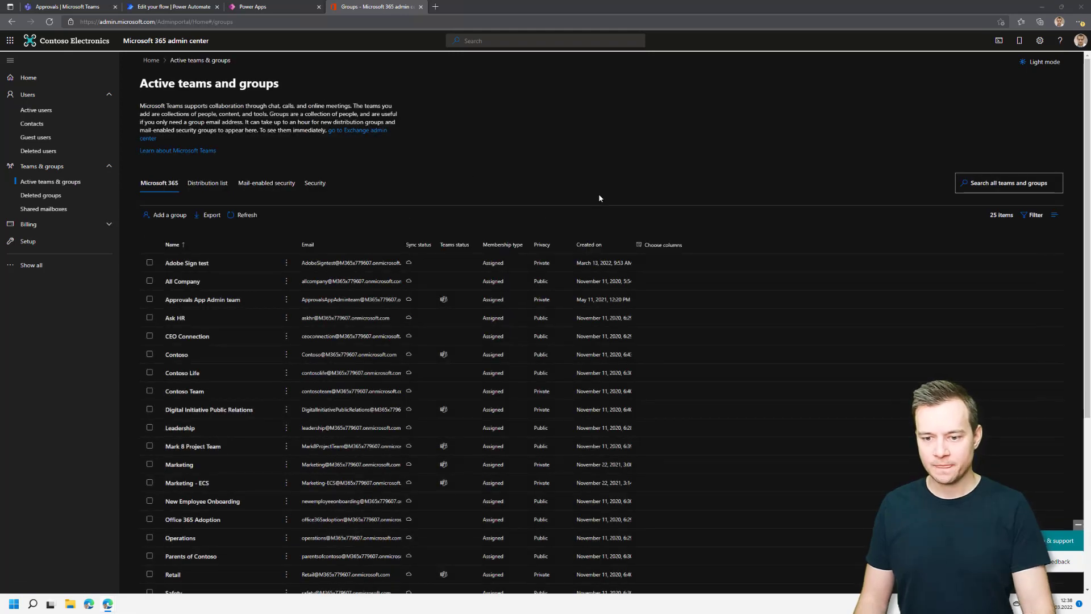
key("alt+Tab")
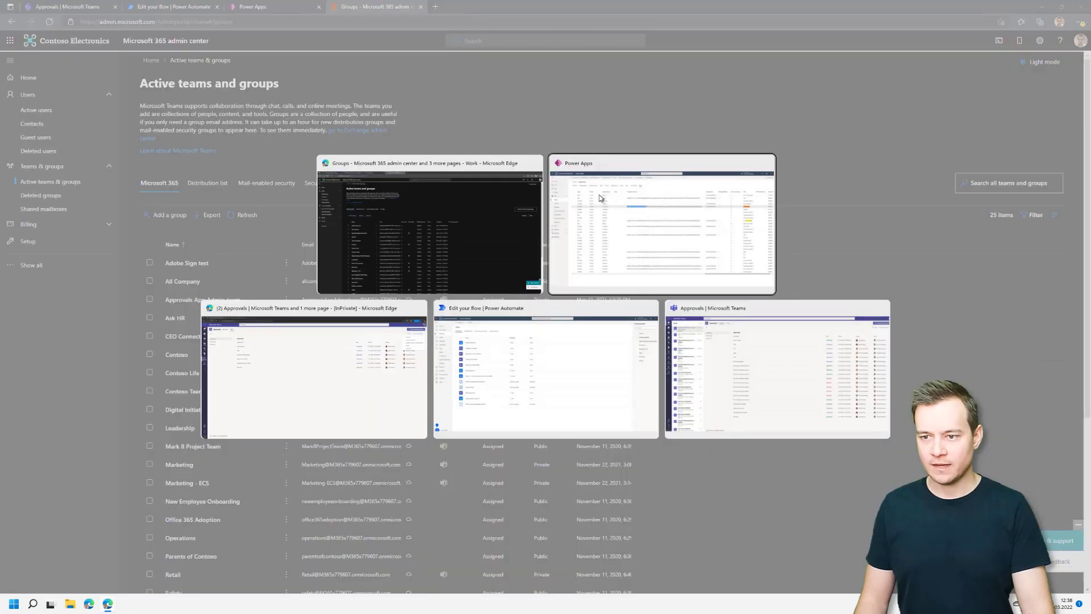
left_click(564, 374)
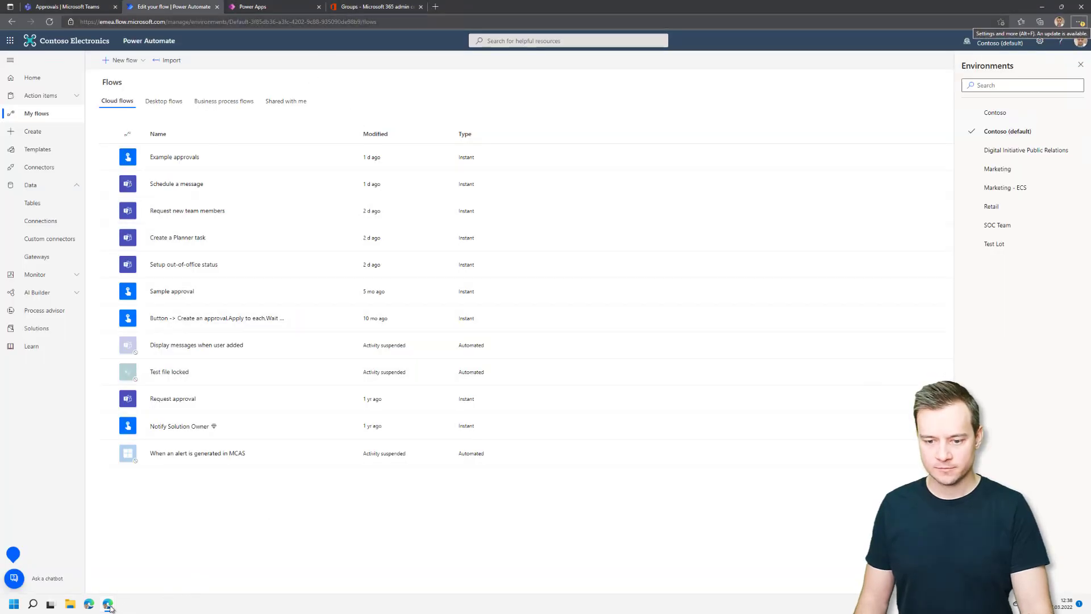
Check the Leave request's details in Teams Approvals, then return to the Item application form in Forms.
mouse_move(108, 602)
left_click(155, 561)
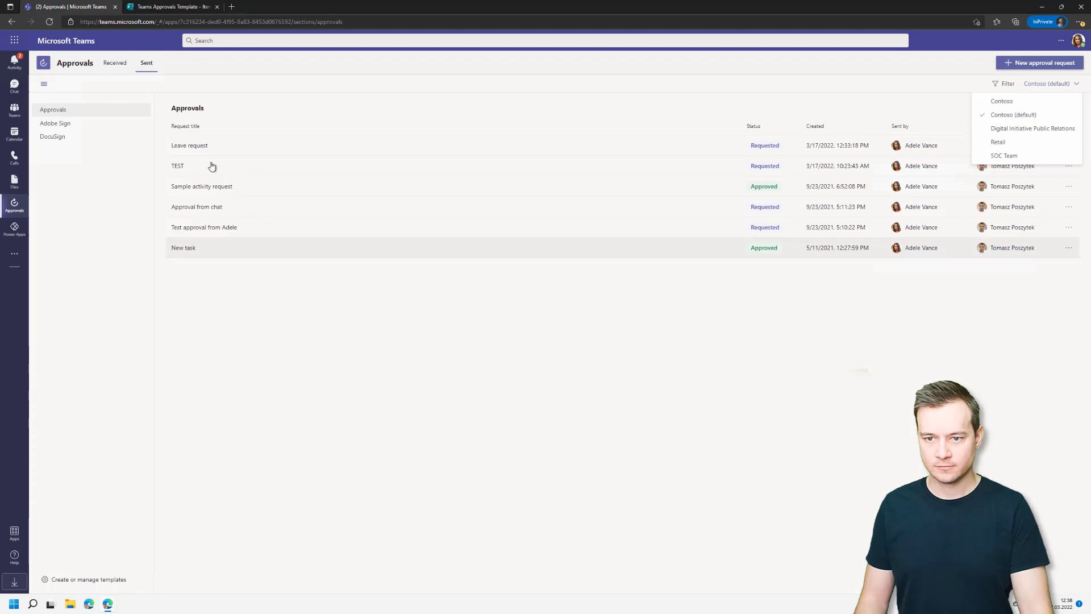
left_click(193, 146)
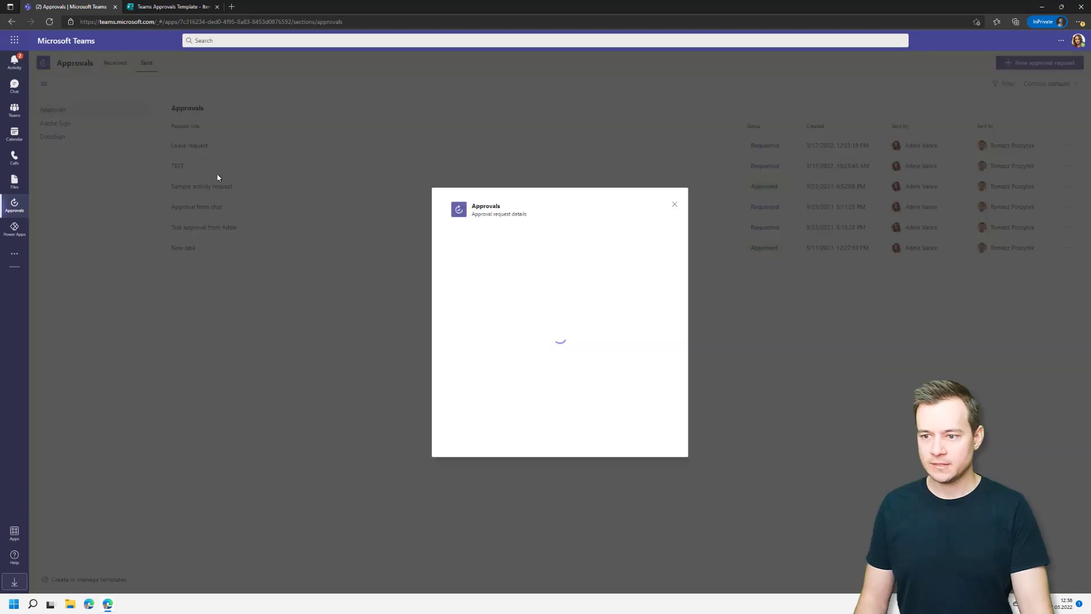
left_click(675, 209)
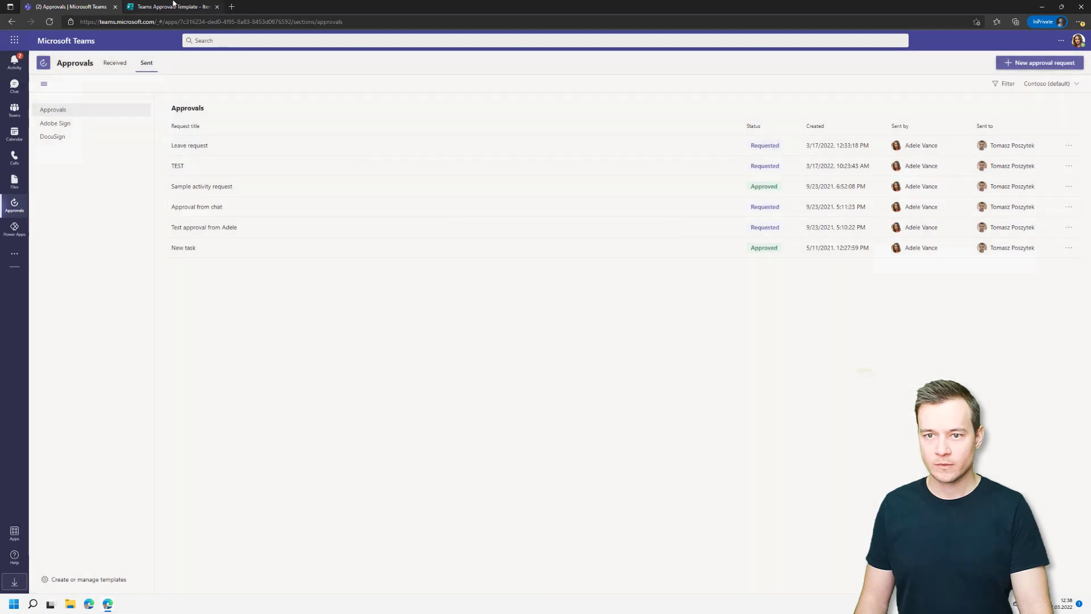
left_click(173, 5)
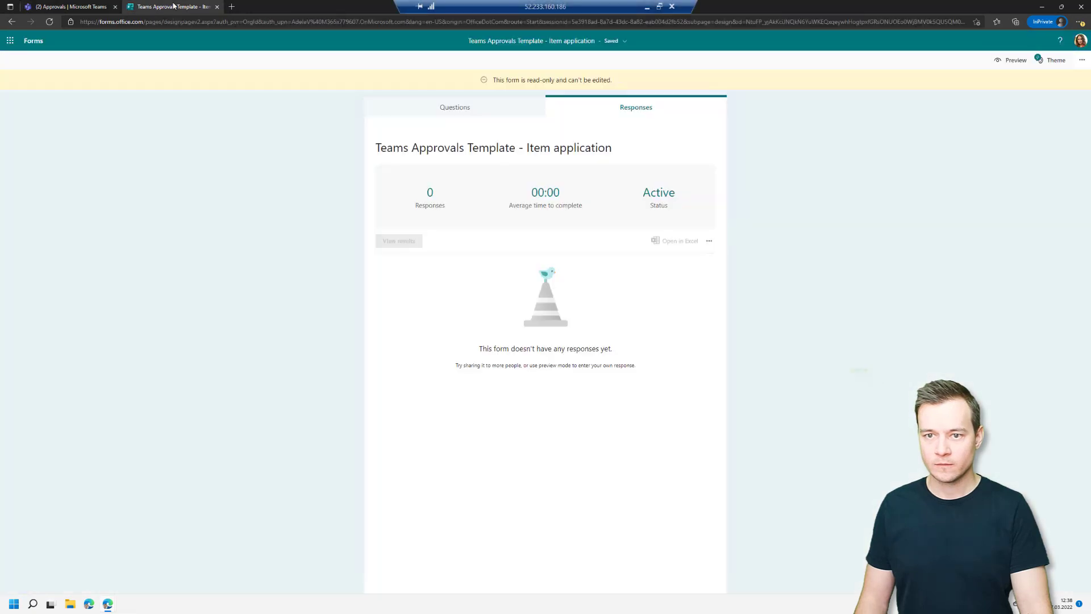
left_click(12, 22)
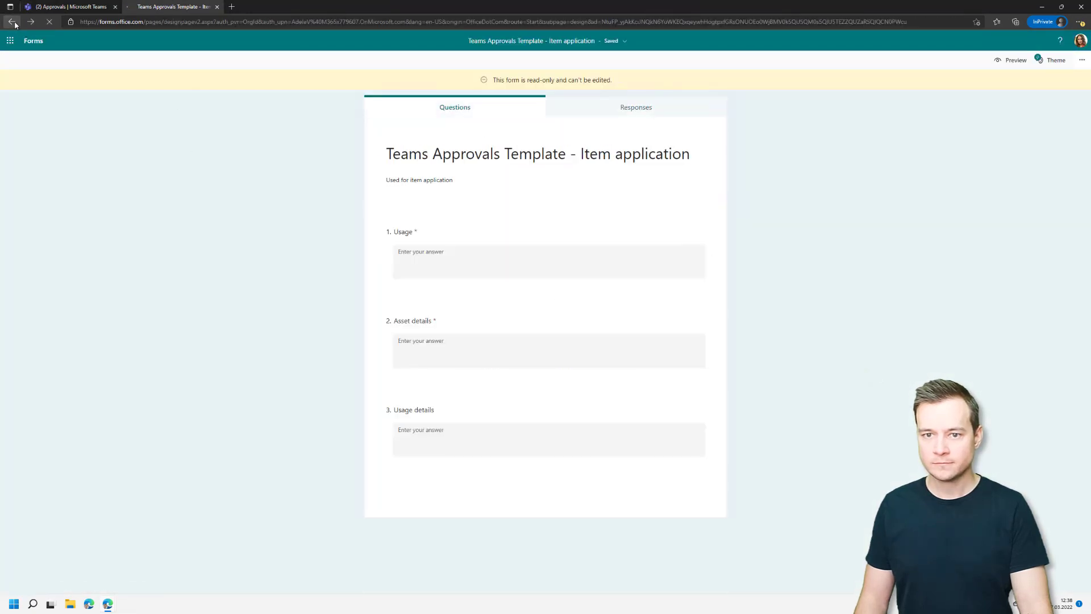
Go back to the Forms home page and open the Retail group's forms.
left_click(12, 21)
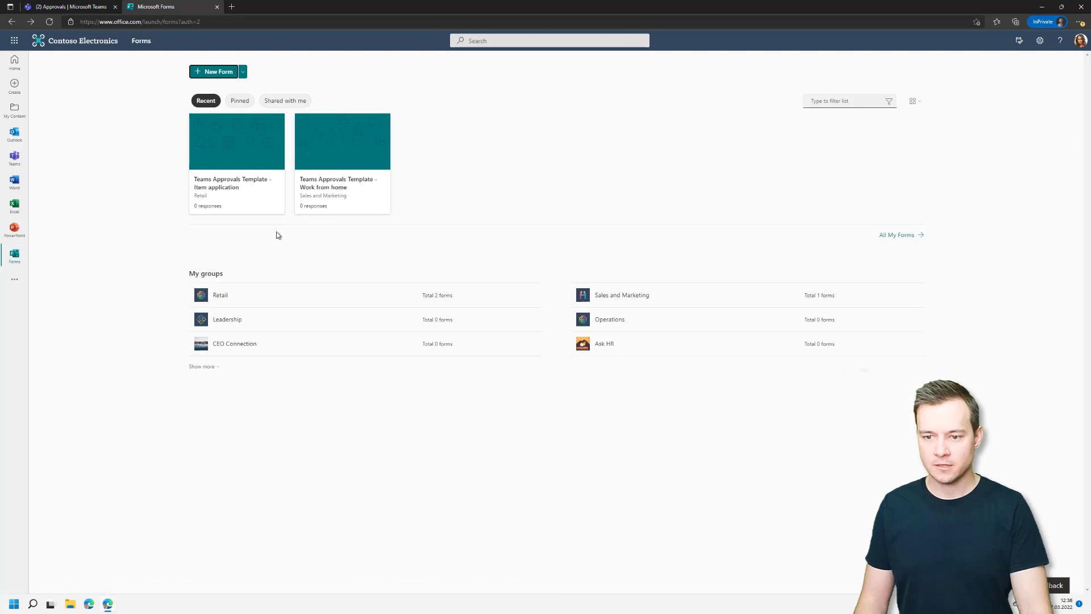
left_click(220, 298)
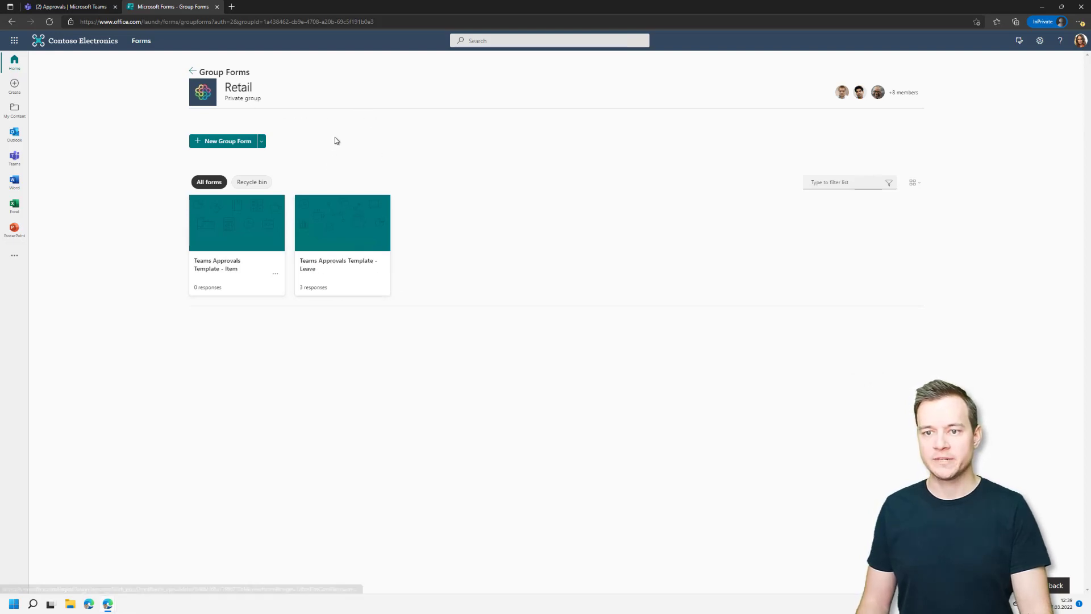
Select the Retail group ID in the Forms address, then return to the Power Apps Approval data.
key("alt+Tab")
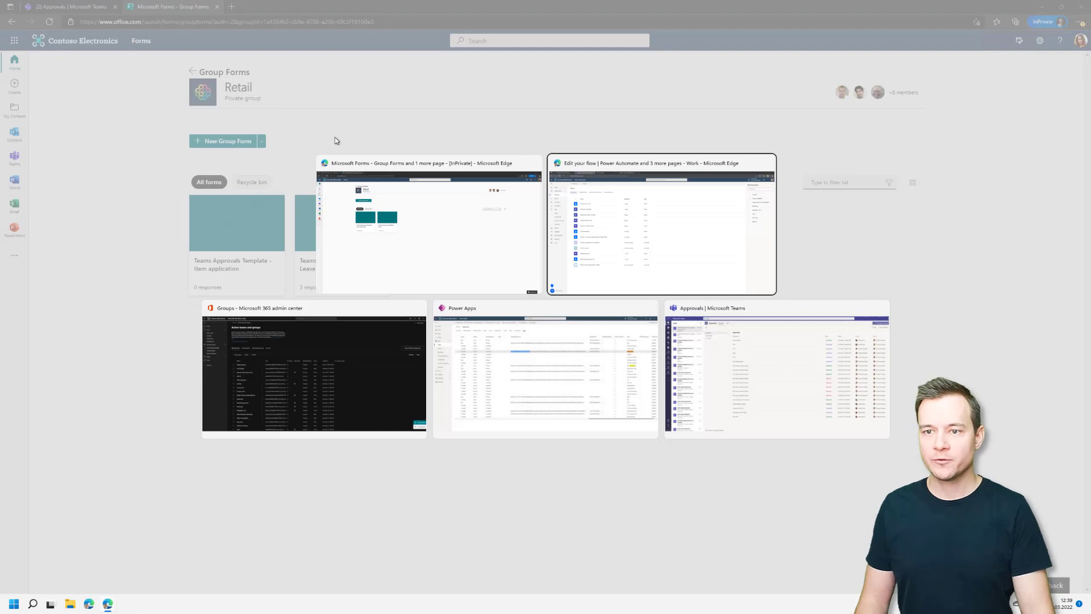
key("Escape")
left_click_drag(263, 22, 421, 16)
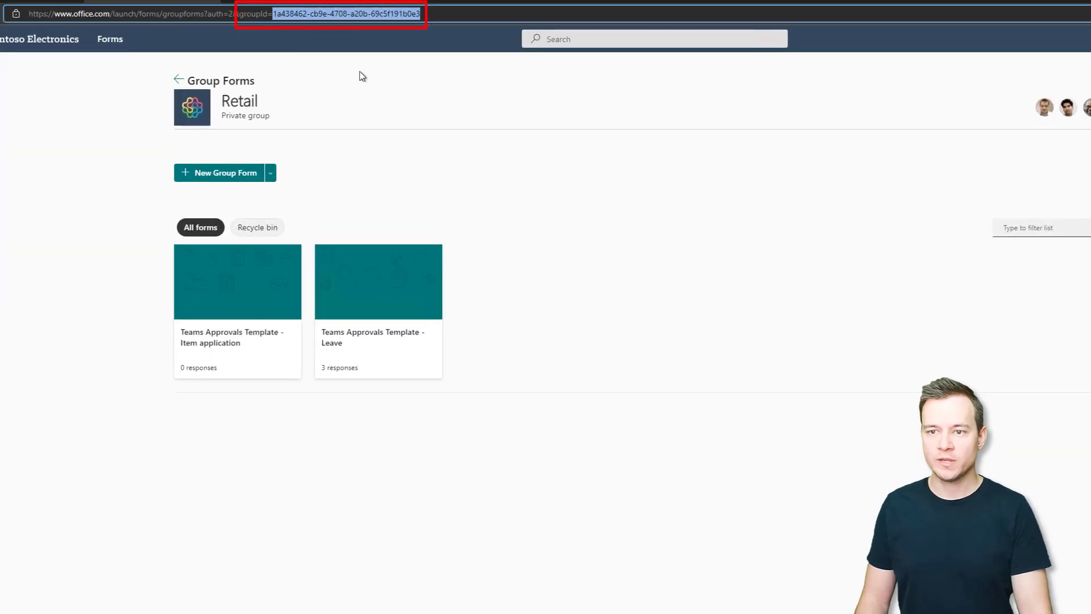
key("alt+Tab")
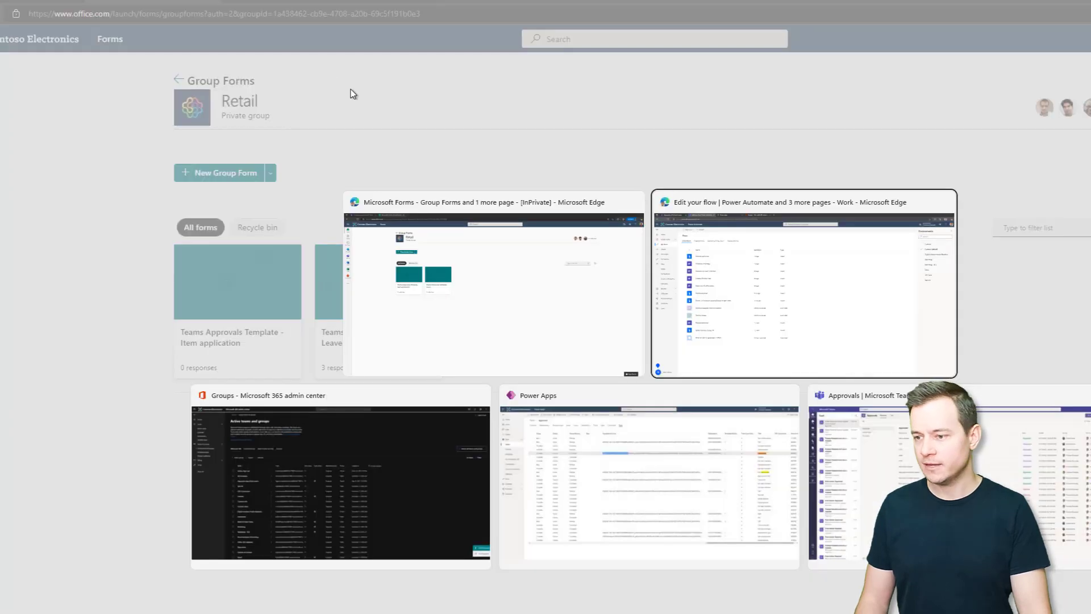
left_click(668, 521)
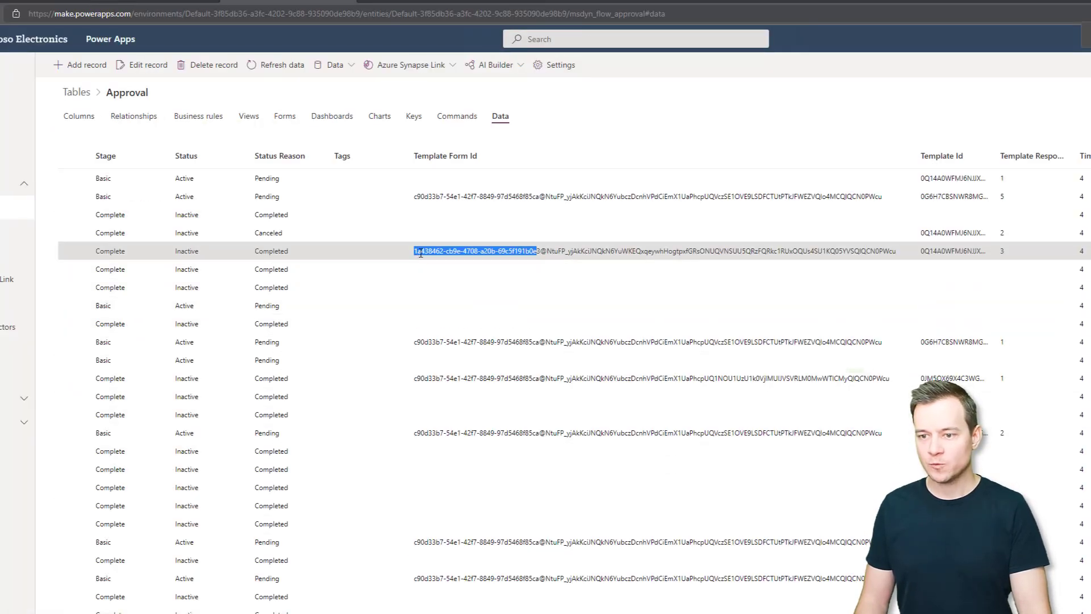
key("alt+Tab")
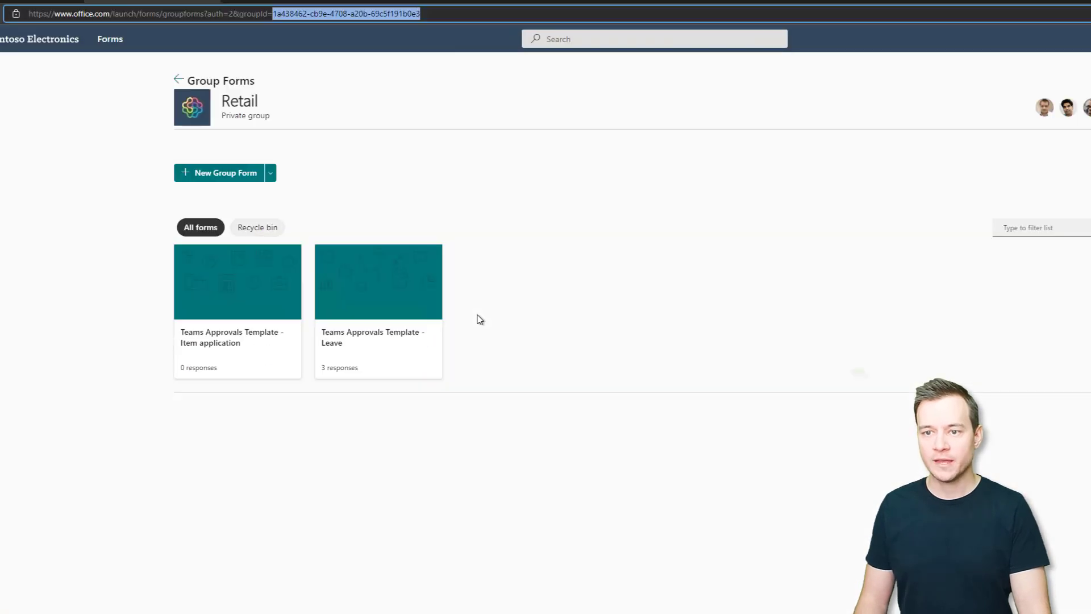
key("alt+Tab")
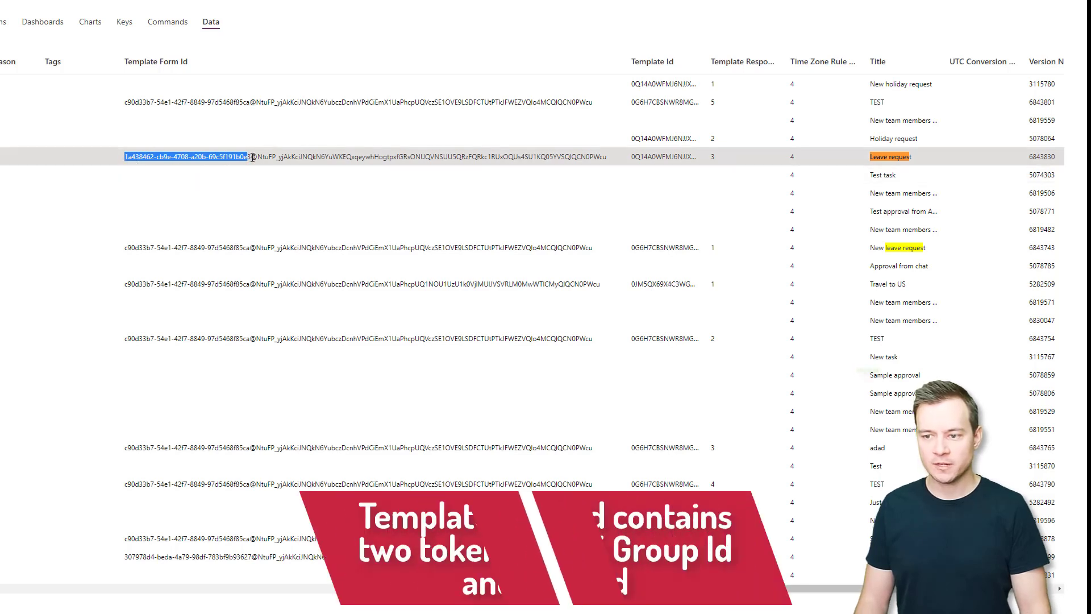
Select the group and form ID parts of the Leave Template Form Id, and widen the Template Id and Template Response Id columns.
left_click_drag(250, 157, 139, 161)
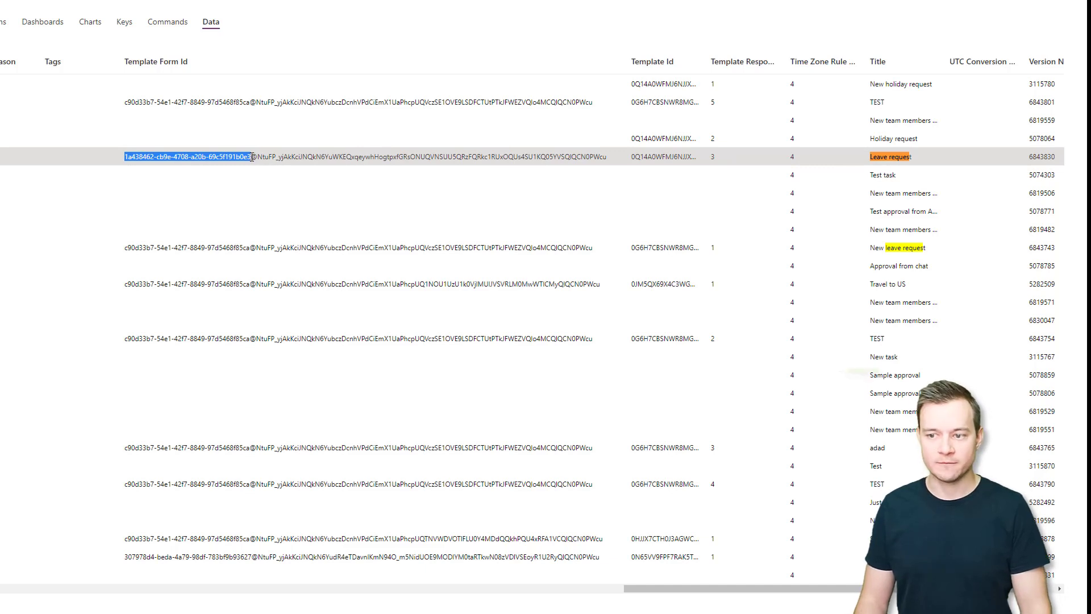
left_click_drag(259, 157, 604, 161)
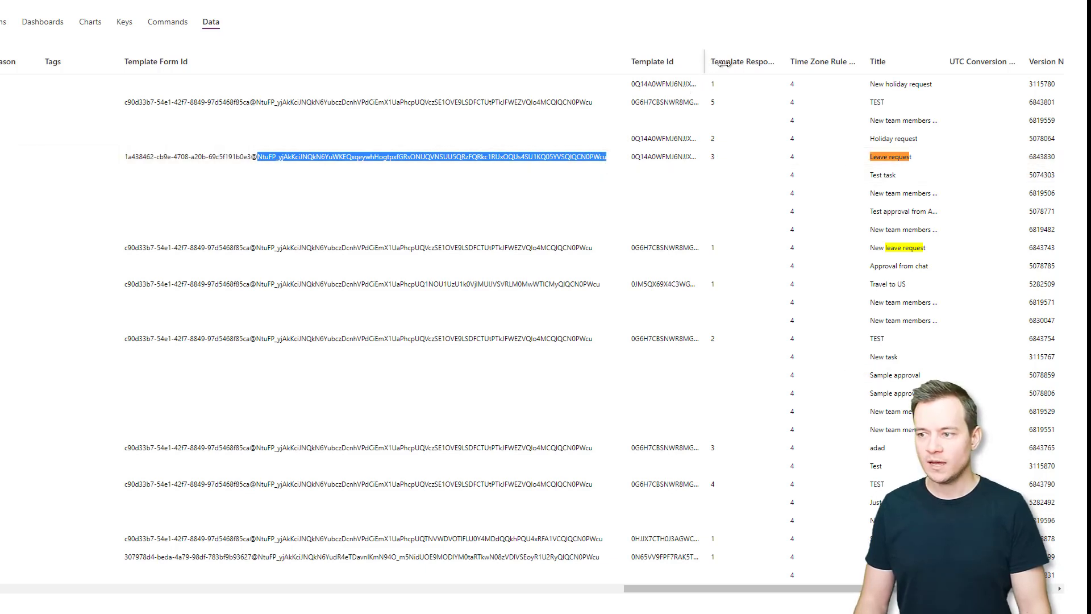
left_click_drag(708, 63, 966, 65)
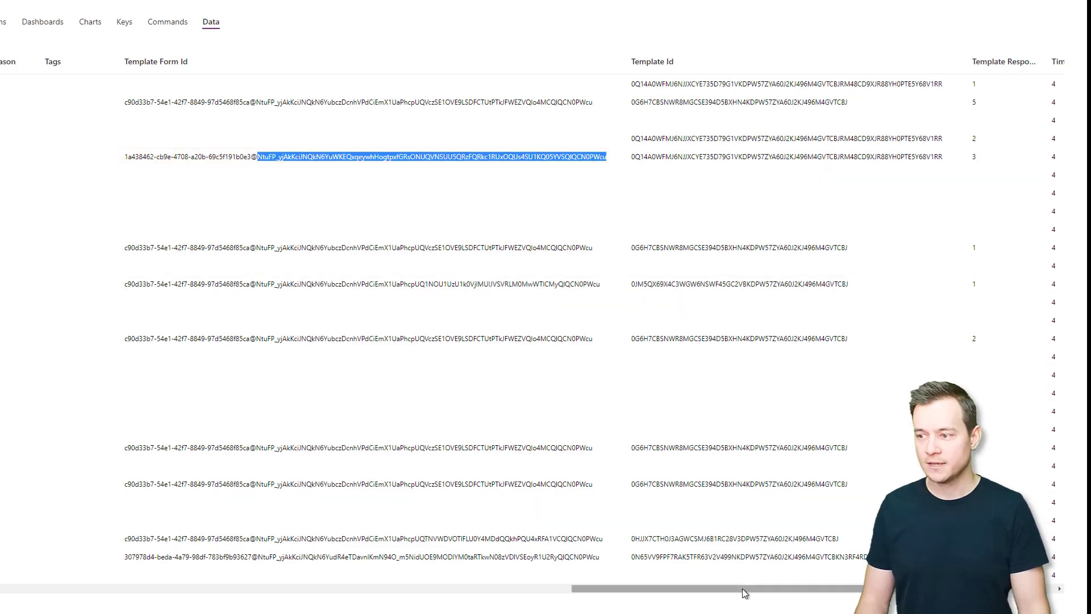
left_click_drag(743, 591, 833, 591)
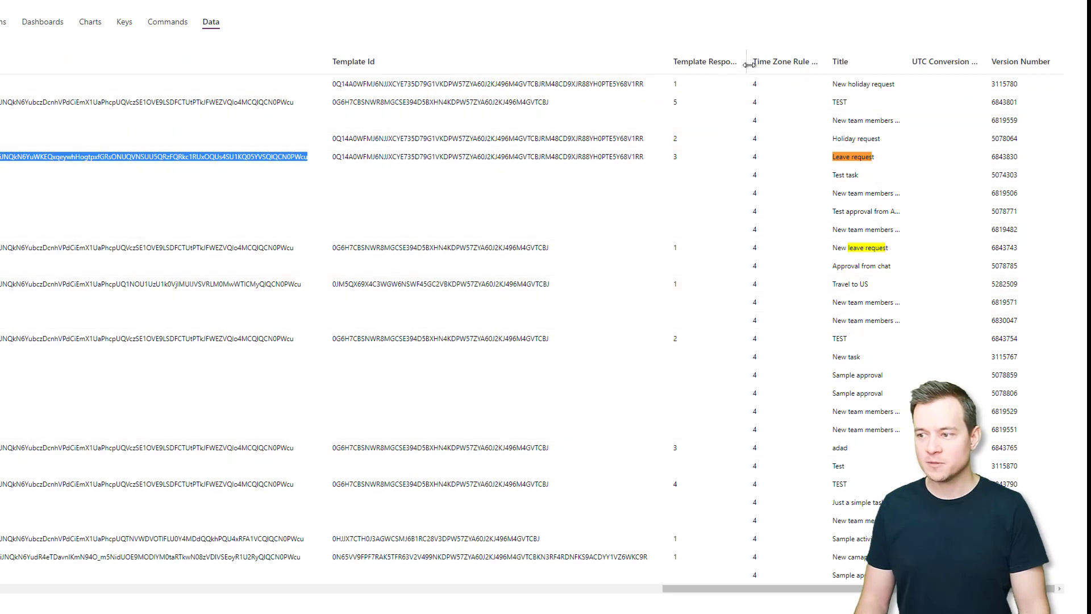
mouse_move(749, 64)
left_mouse_down()
mouse_move(790, 67)
mouse_move(767, 68)
left_mouse_up()
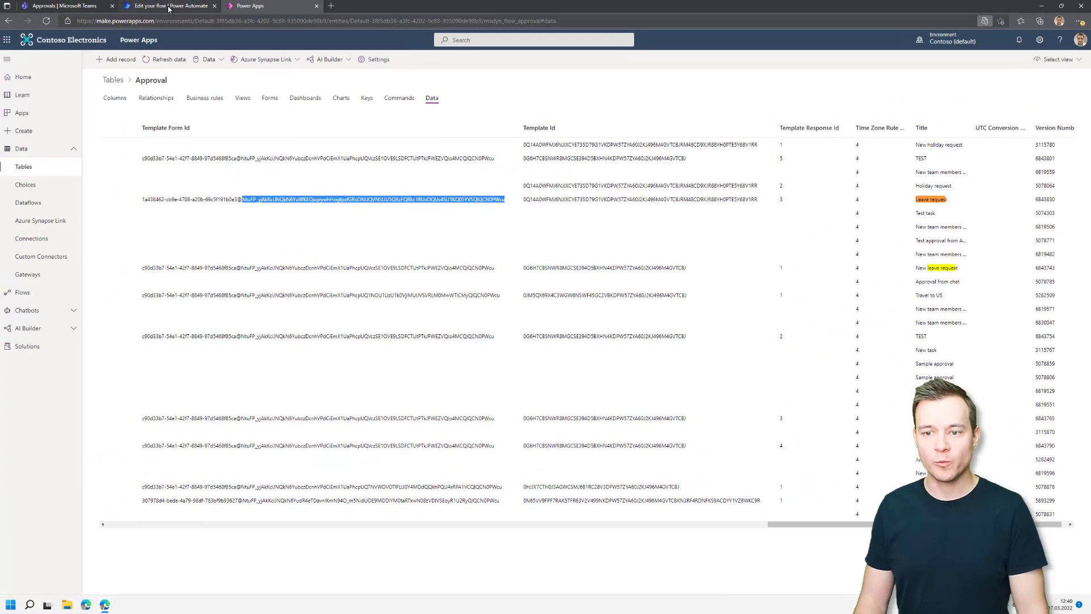
left_click(169, 8)
Create an automated cloud flow with the Forms trigger 'When a new response is submitted', leaving Form Id unset.
left_click(121, 59)
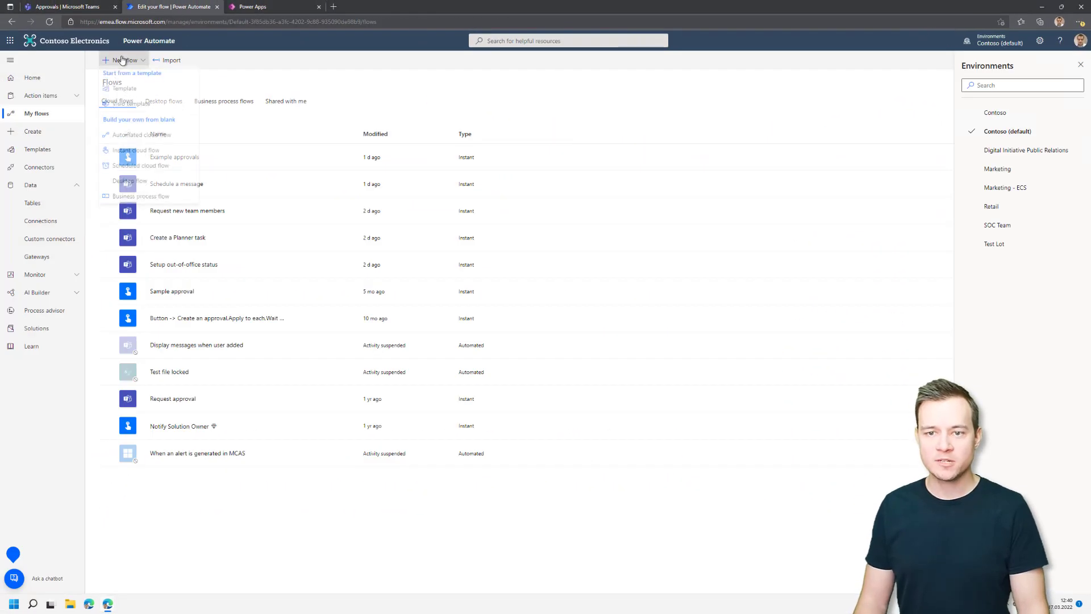
left_click(137, 139)
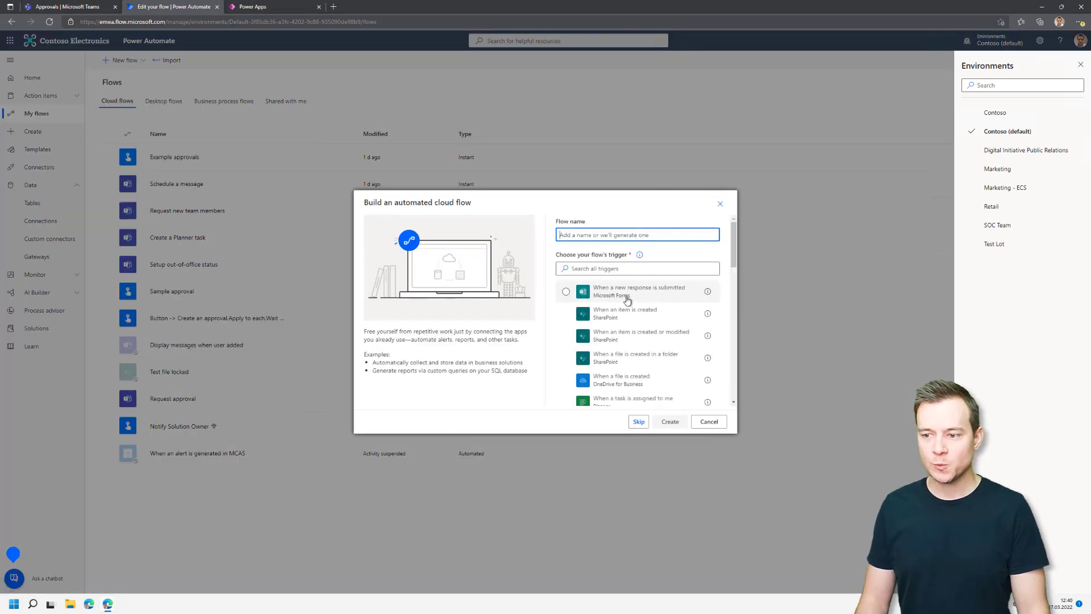
left_click(627, 297)
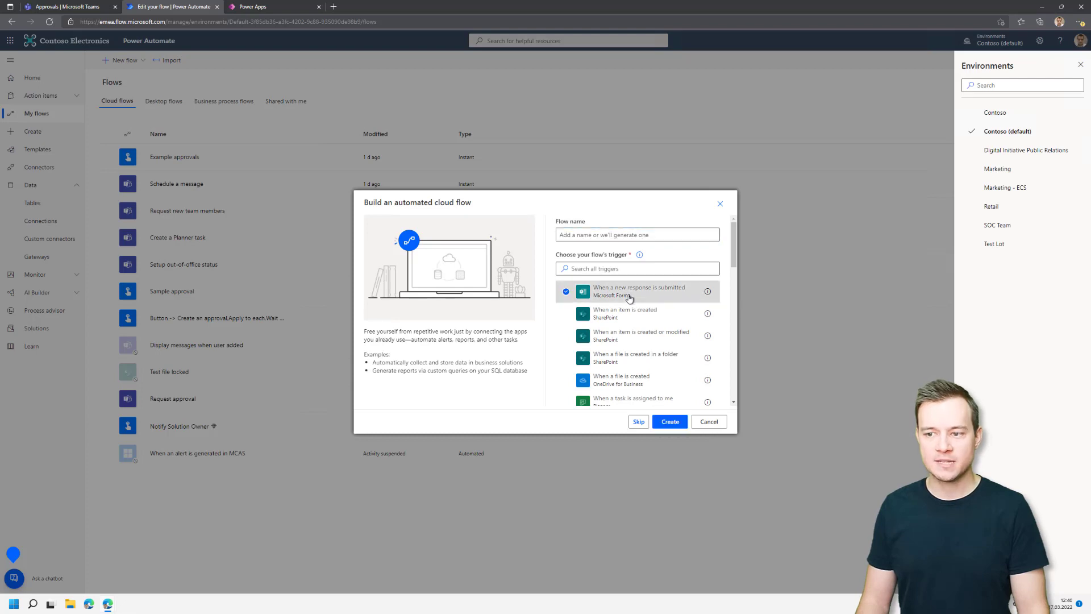
left_click(669, 421)
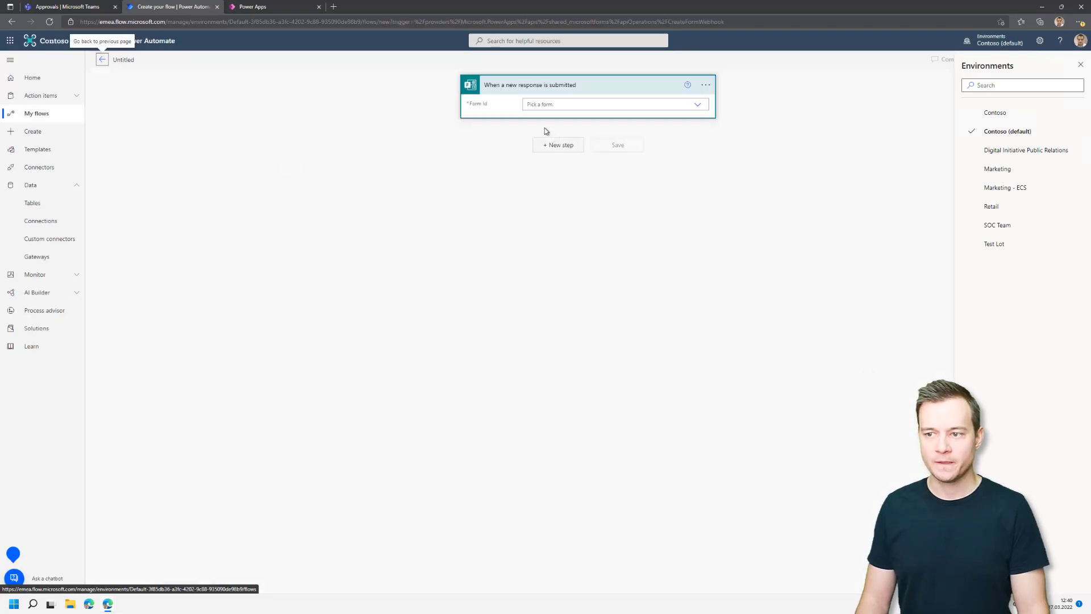
left_click(702, 109)
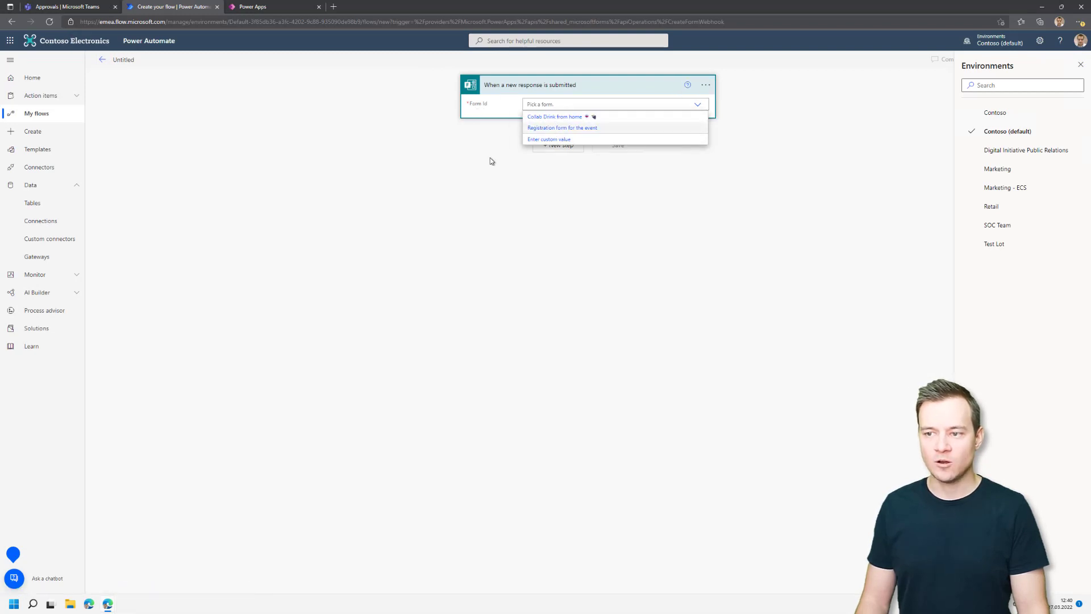
left_click(499, 144)
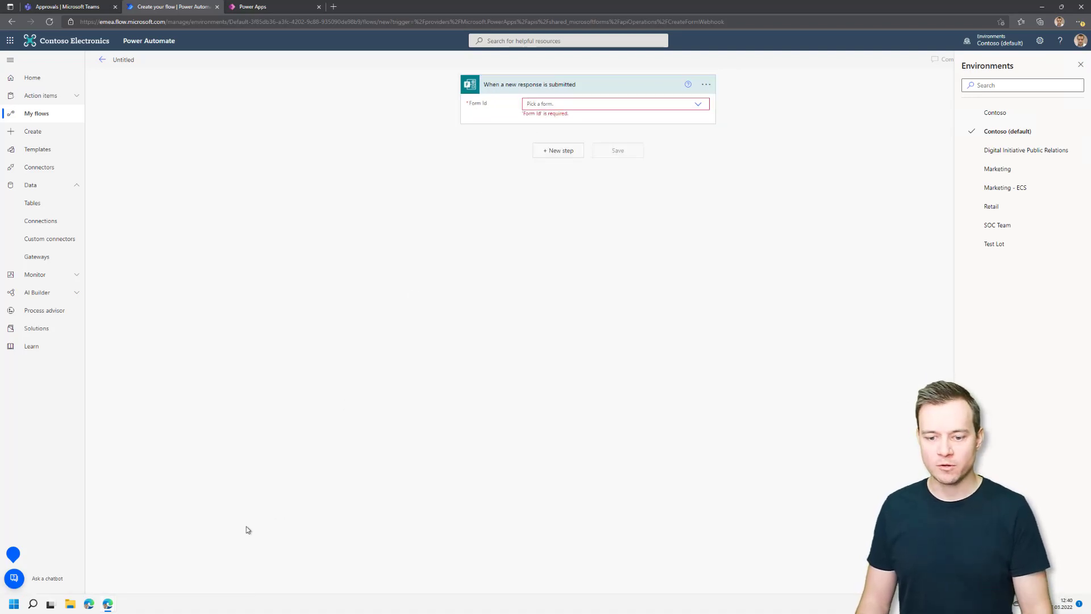
Open the Teams Approvals Template - Leave form, copy its form ID from the address, and return to the flow.
mouse_move(108, 608)
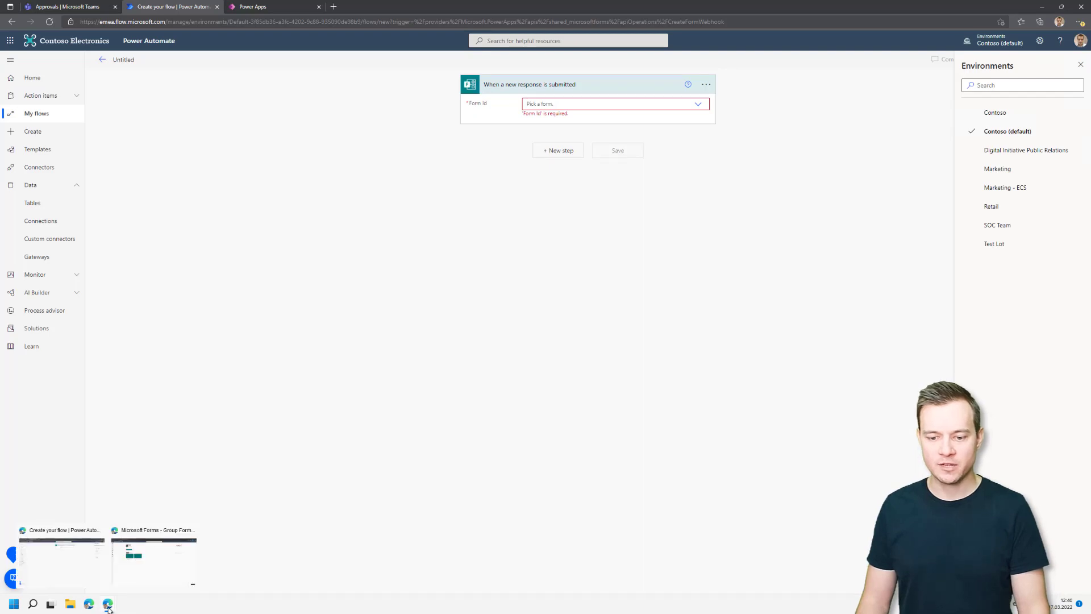
left_click(146, 574)
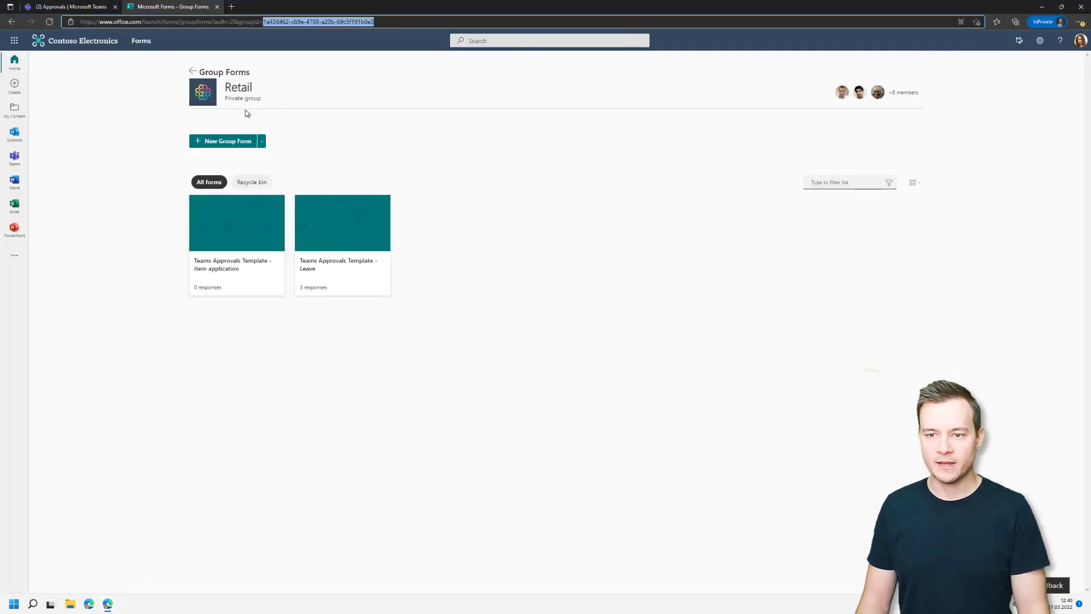
right_click(339, 236)
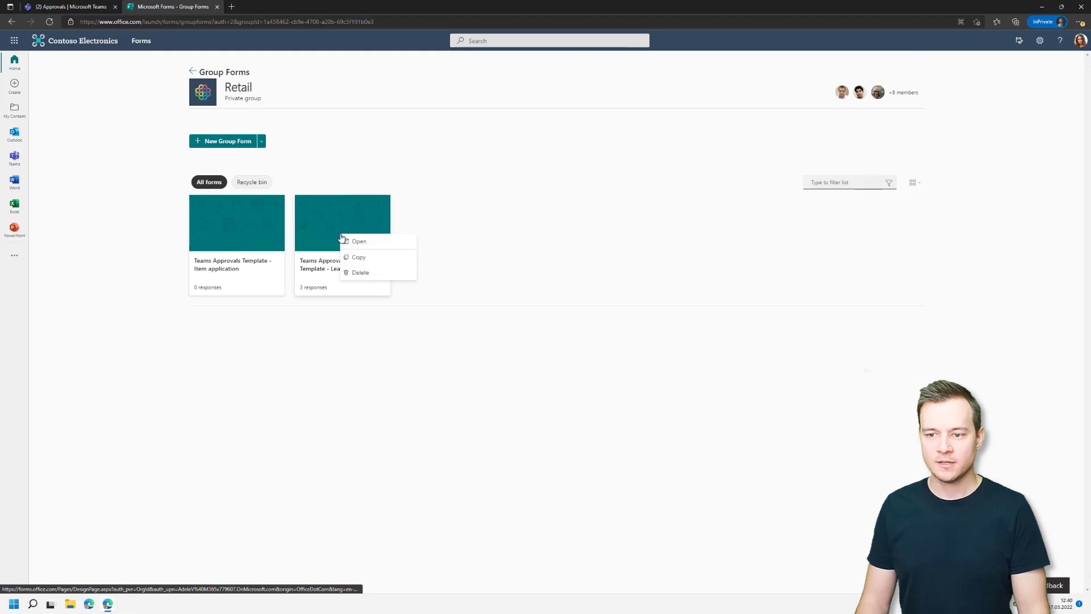
left_click(309, 226)
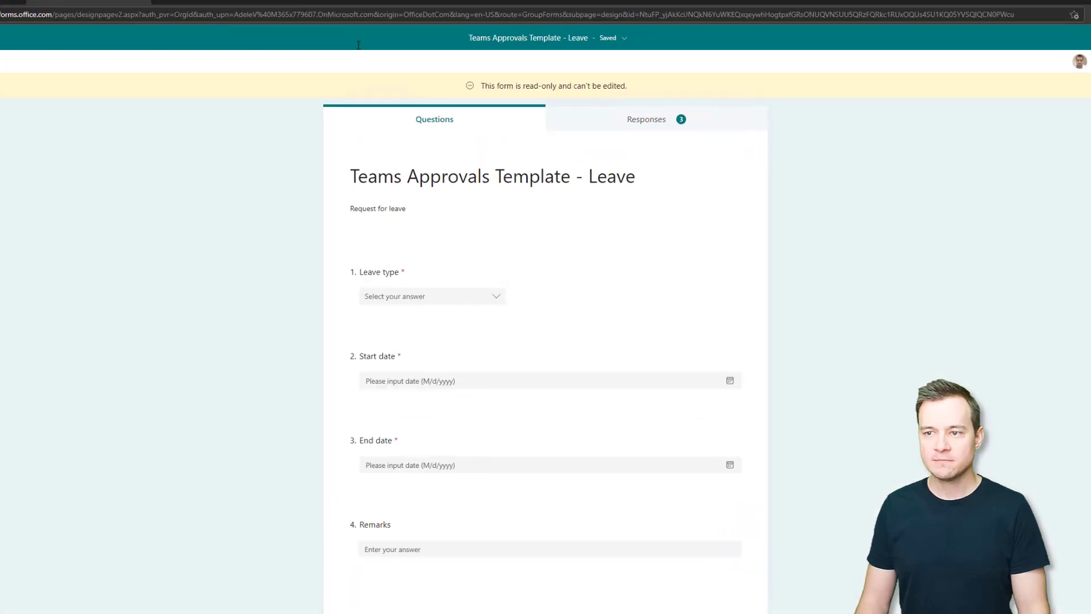
left_click_drag(639, 14, 1072, 11)
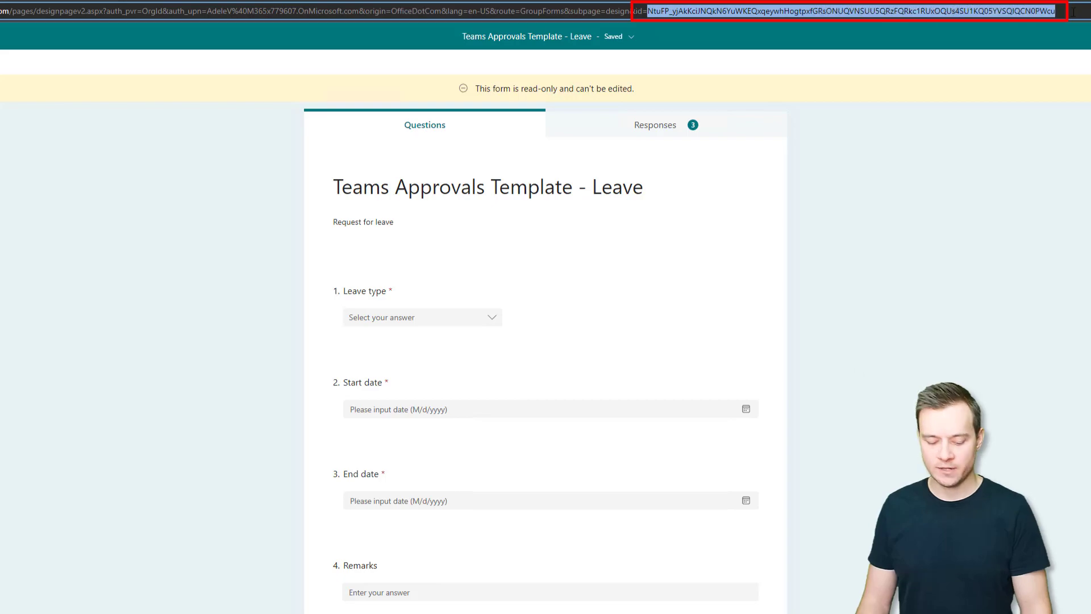
key("alt+Tab")
left_click(608, 168)
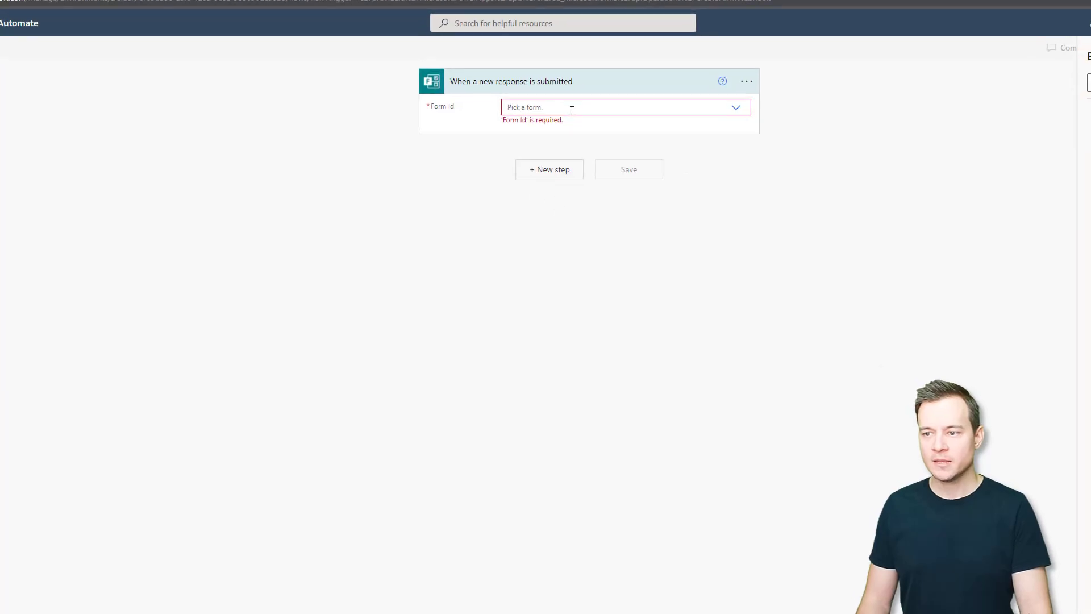
Set the trigger's Form Id to the pasted Leave template form ID as a custom value.
left_click(571, 109)
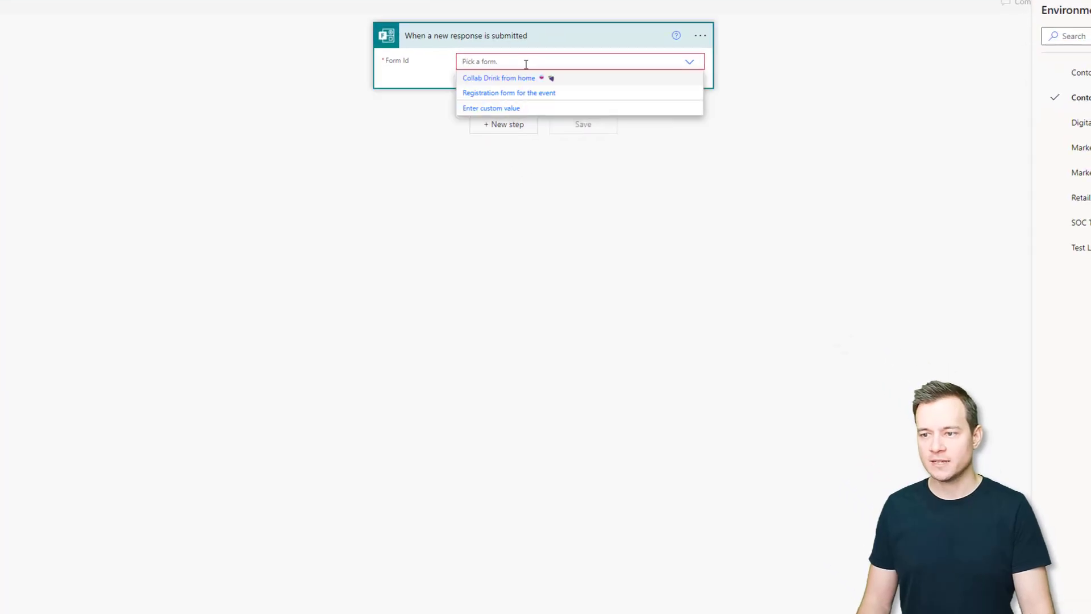
left_click(515, 112)
type("NtuFP_yjAkKcUNQkN6YuWKEQxqeywhHogtpxfGRsONUQVNSUU5QRzFQRkc1RUxOQUs4SU1KQ05YVSQlQCN0PWcu")
Add a Get response details step with the template Form Id and the trigger's Response Id.
left_click(503, 128)
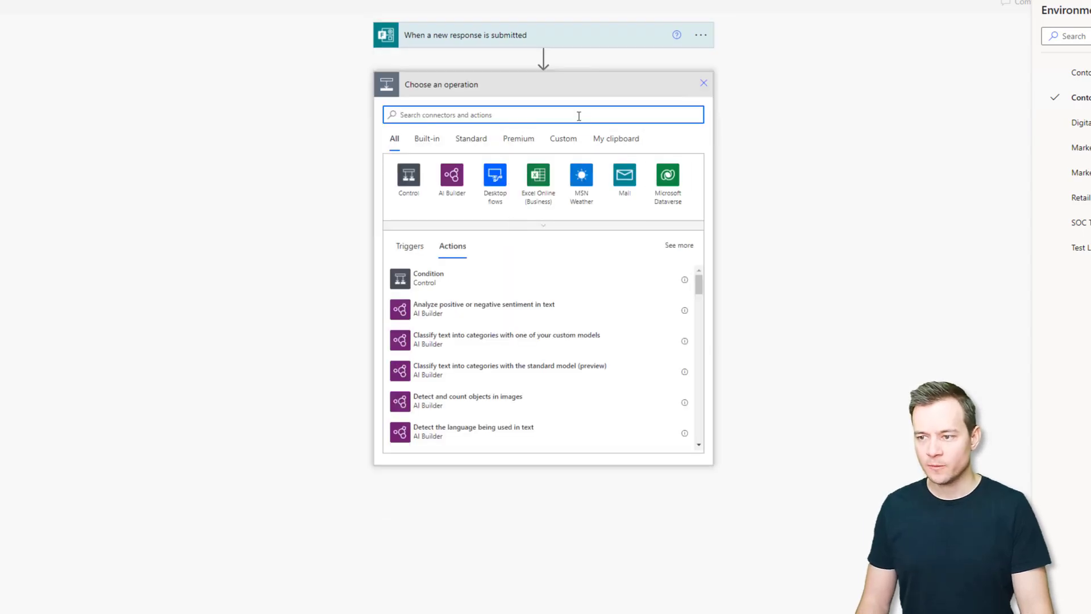
type("form")
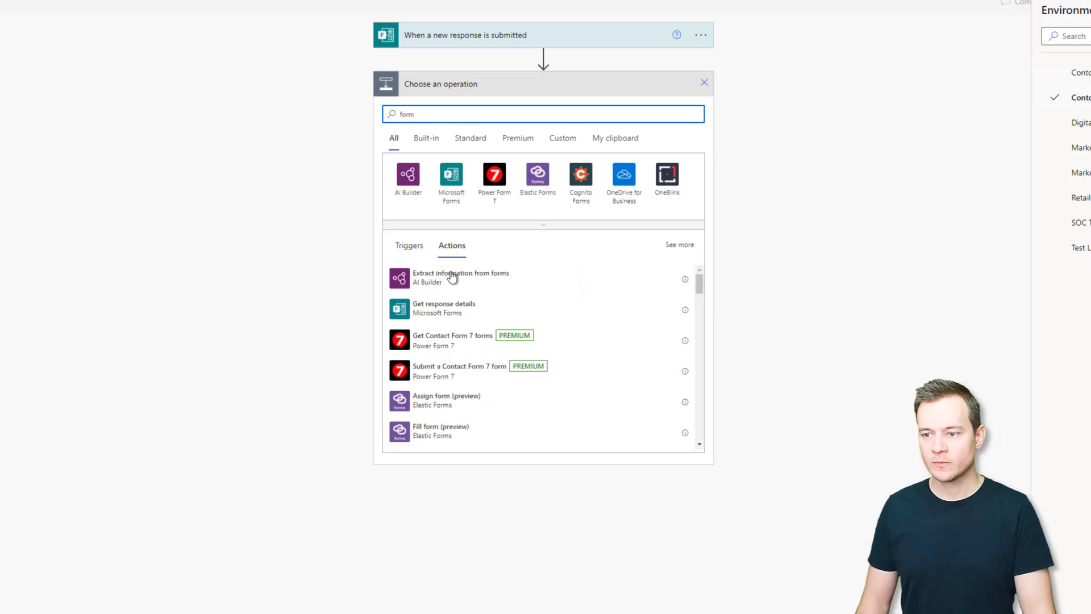
left_click(448, 312)
left_click(565, 112)
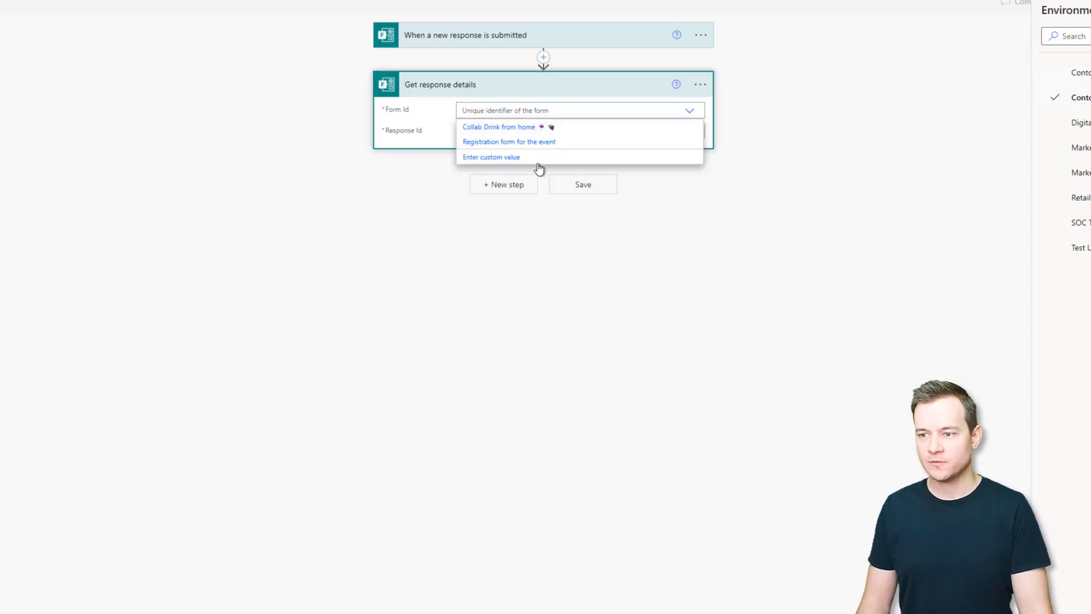
left_click(532, 159)
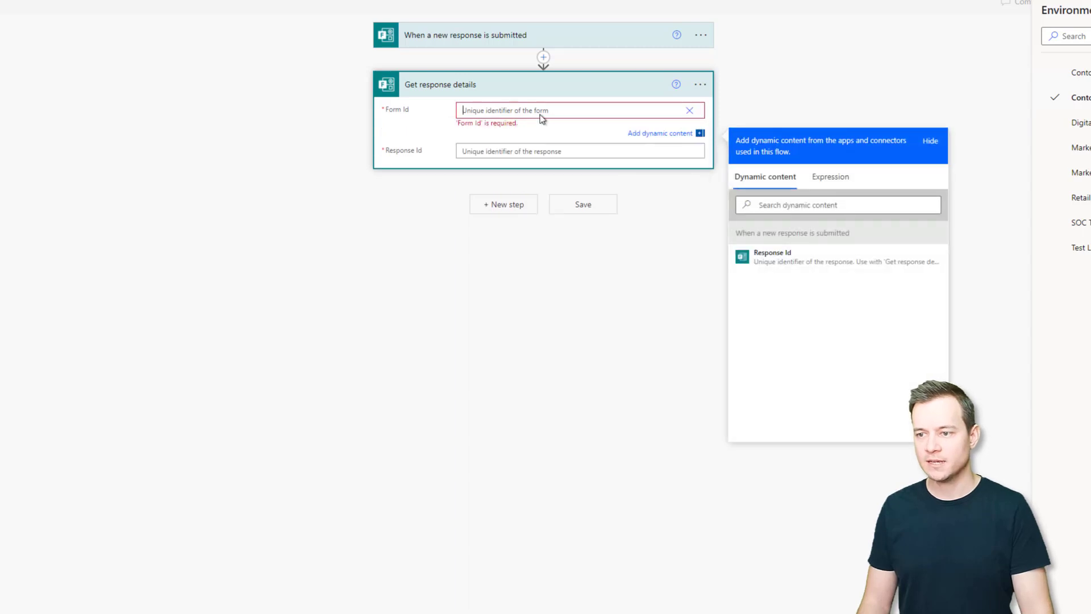
type("NtuFP_yjAkKciJNQkN6YuWKEQxqeywhHogtpxfGRsONUQVNSUU5QRzFQRkc1RUxOQUs4SU1KQ05YVSQlQCN0PWcu")
left_click(598, 154)
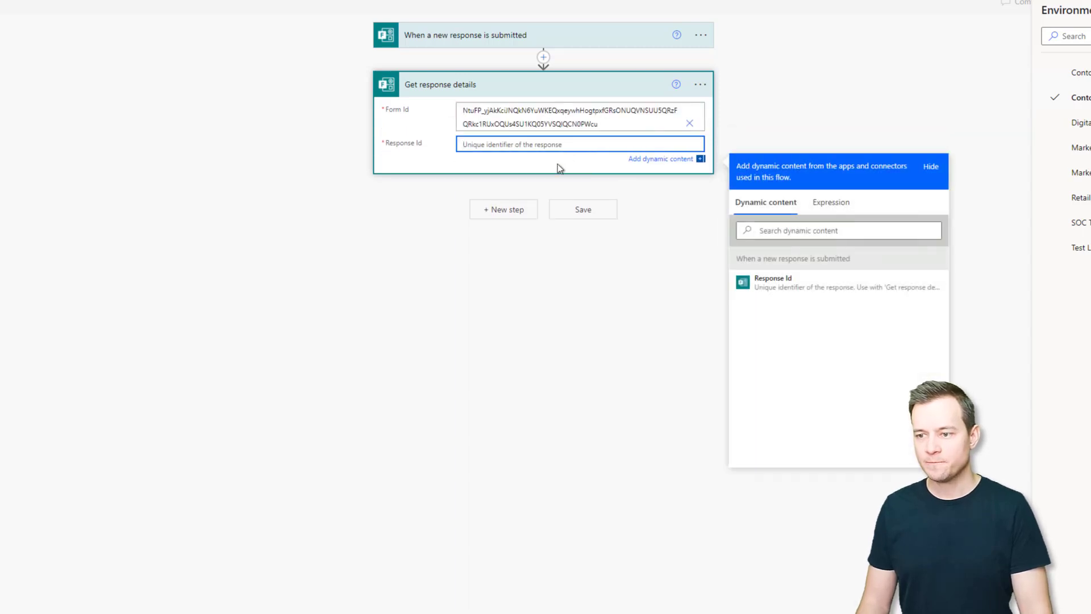
left_click(797, 287)
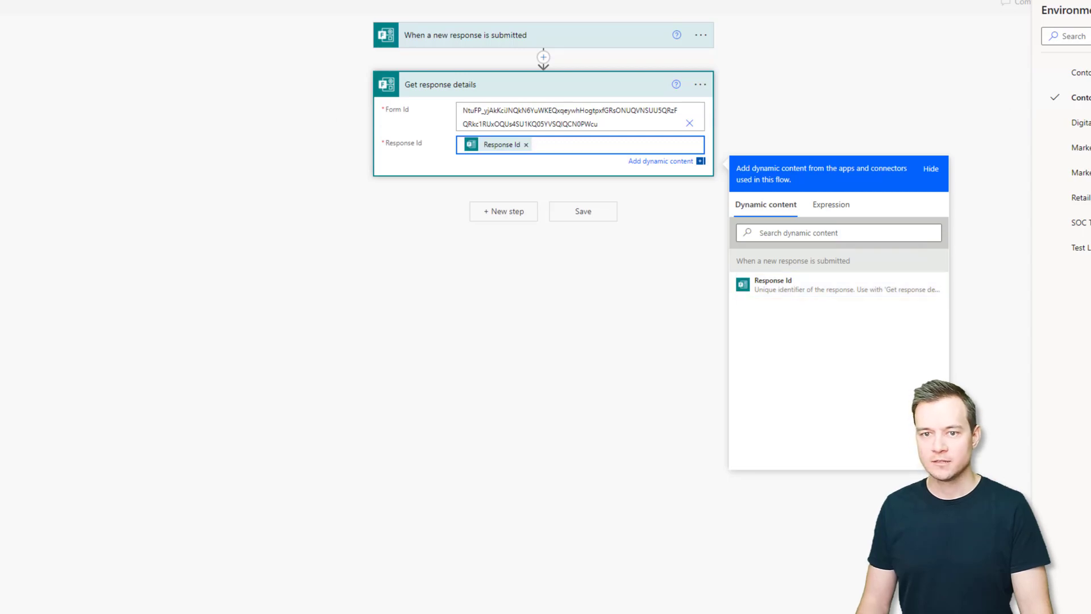
Rename the flow to 'Templates test 1' and save it.
left_click(123, 60)
type("Te")
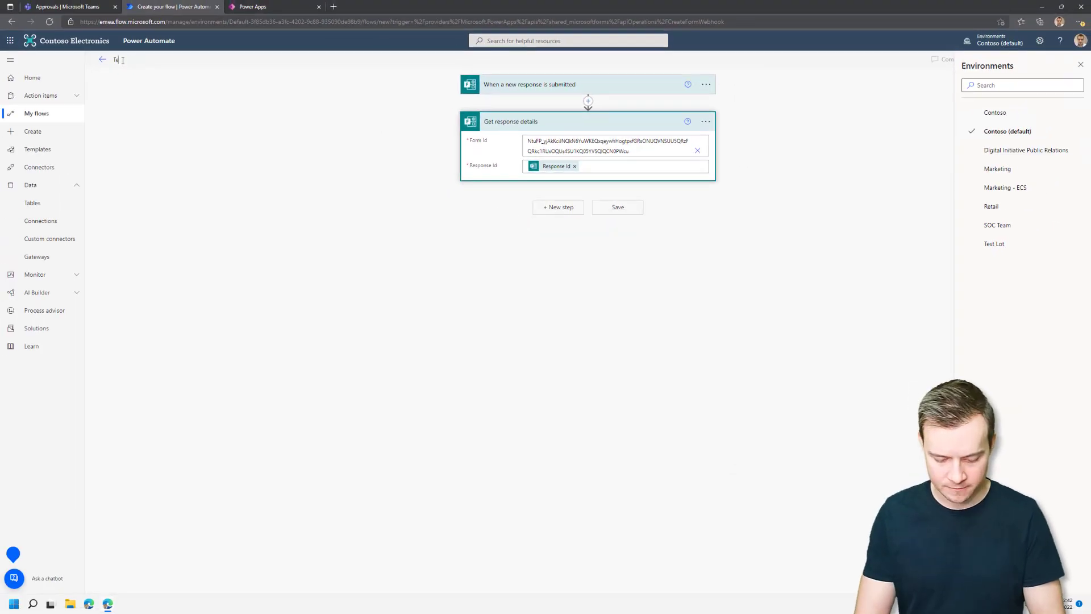
type("mplates tes")
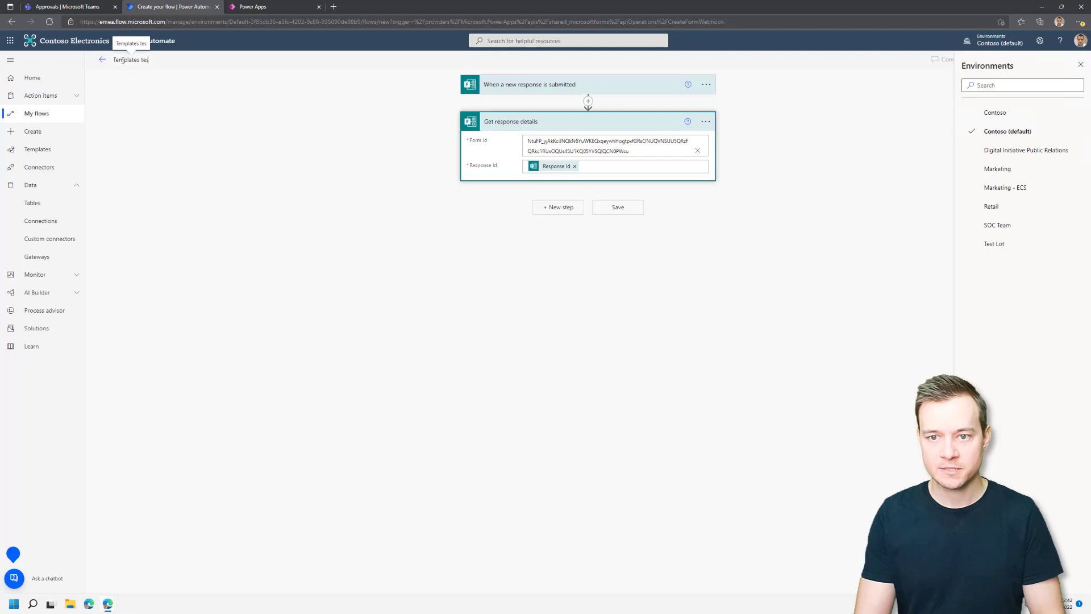
type("t 1")
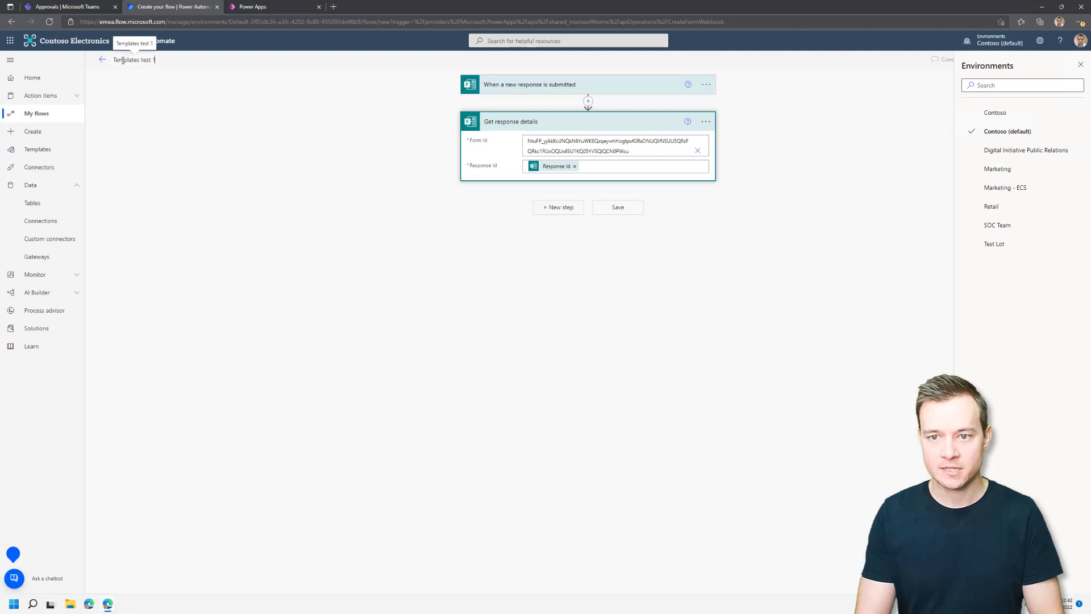
left_click(1081, 66)
left_click(1001, 66)
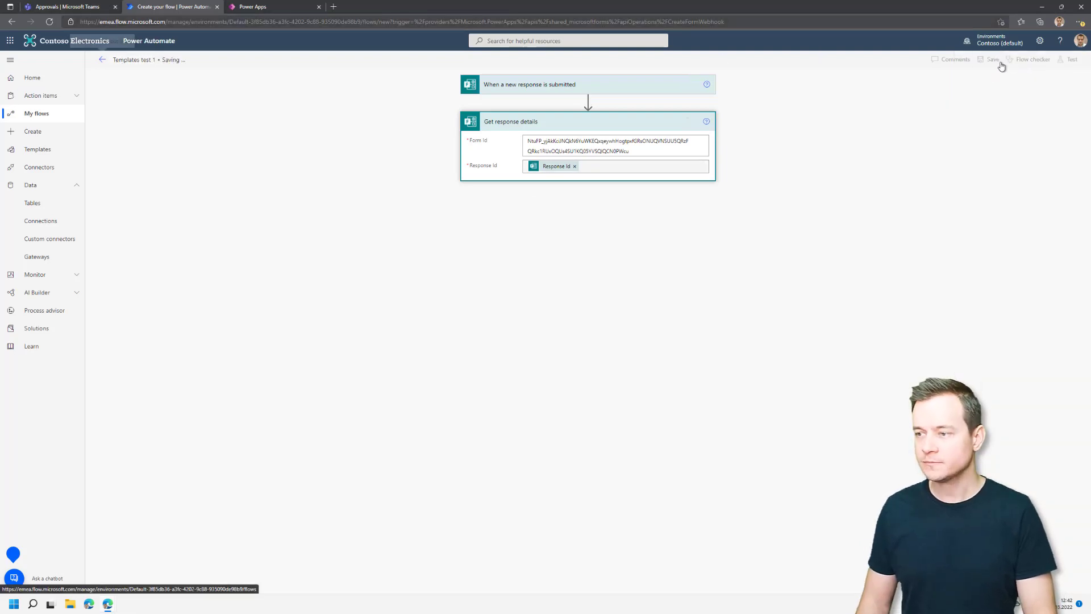
Start a new approval request in Teams using the Retail Leave template.
mouse_move(108, 608)
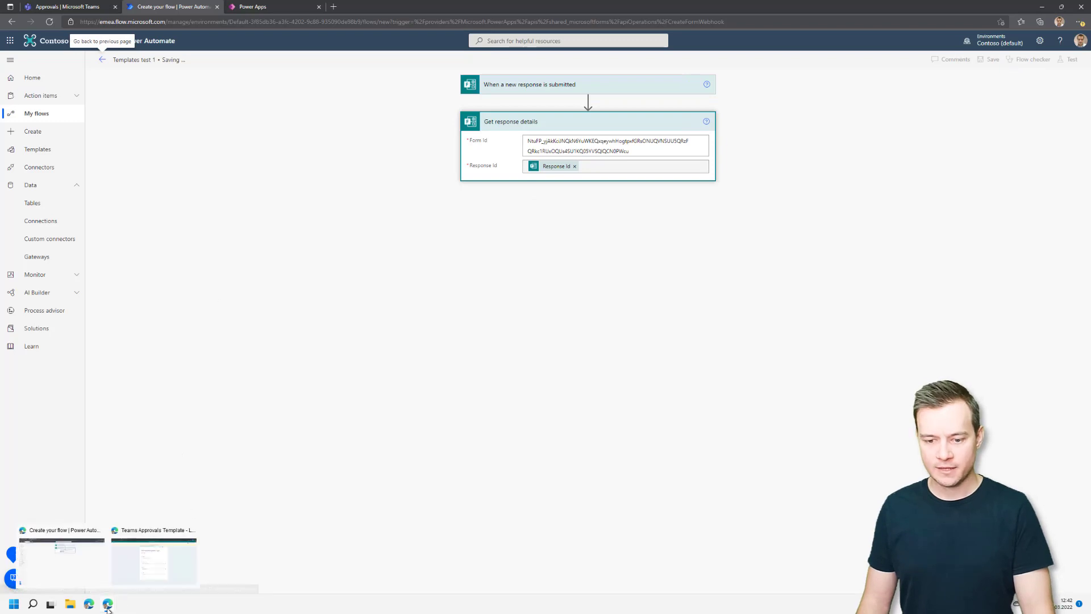
left_click(146, 566)
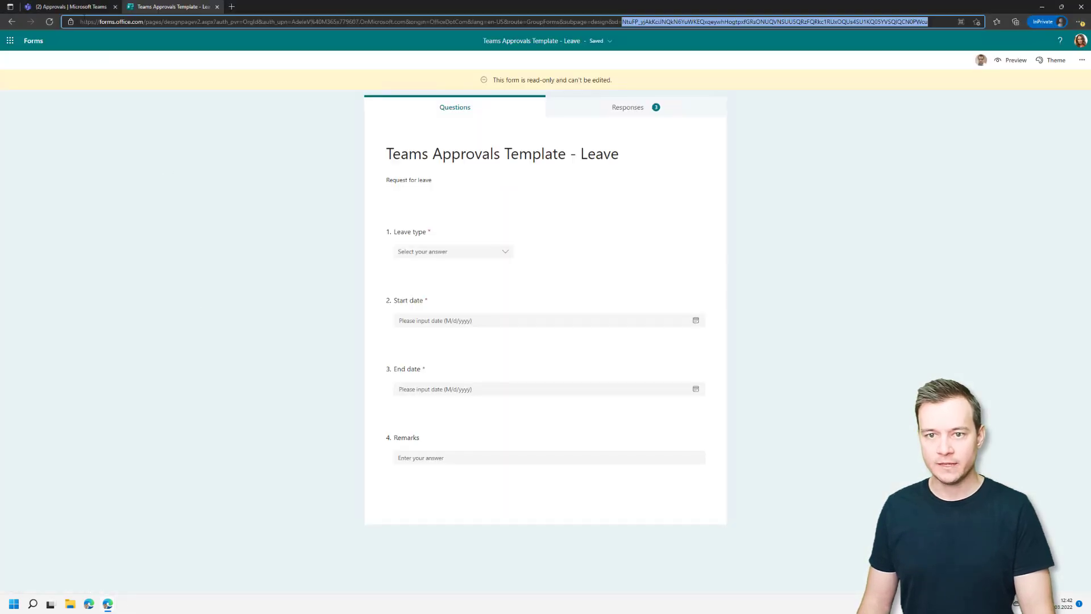
left_click(69, 6)
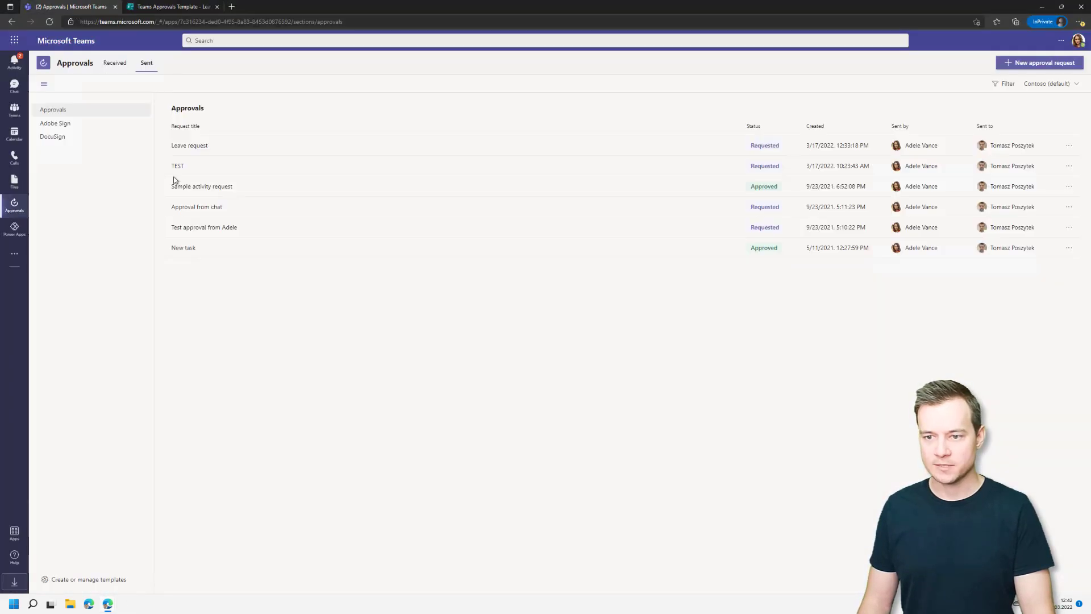
left_click(1054, 63)
scroll(529, 348, "down", 2)
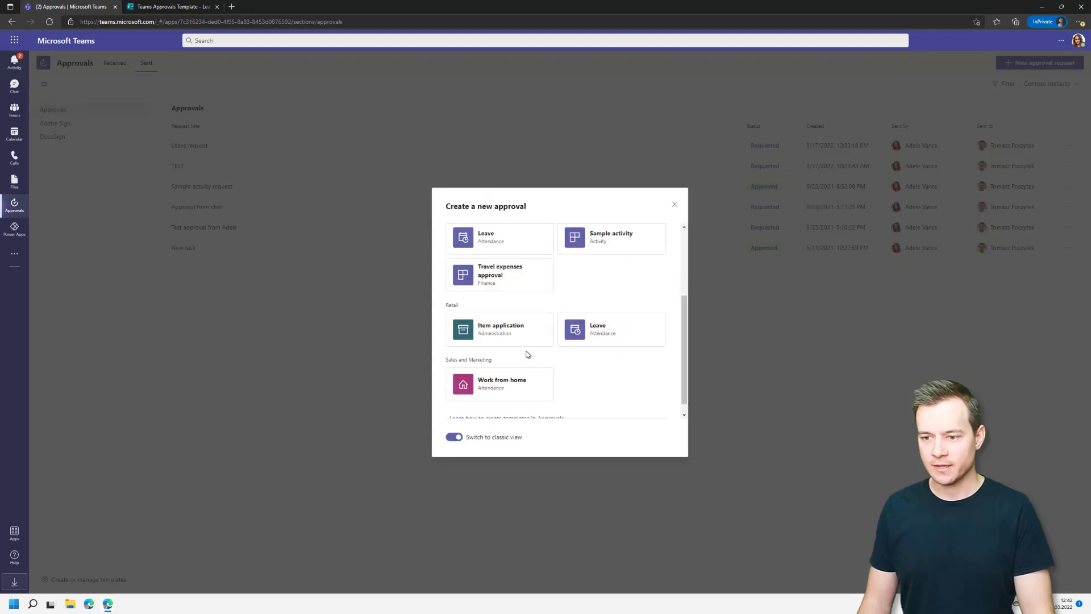
left_click(596, 335)
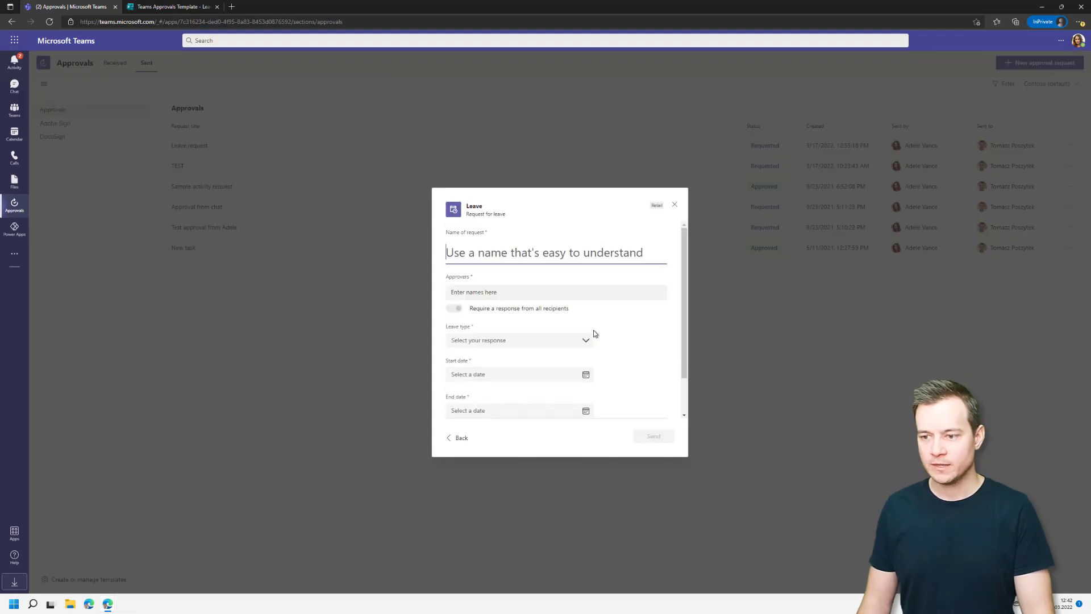
Title the request 'Test leave request' and add the approver.
type("Test")
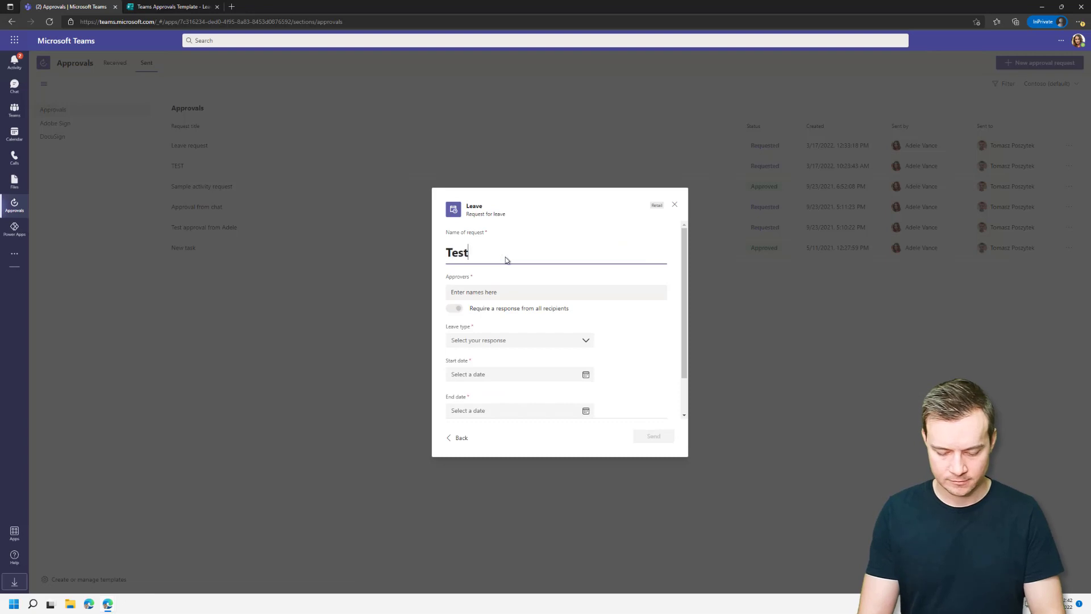
type(" leave request")
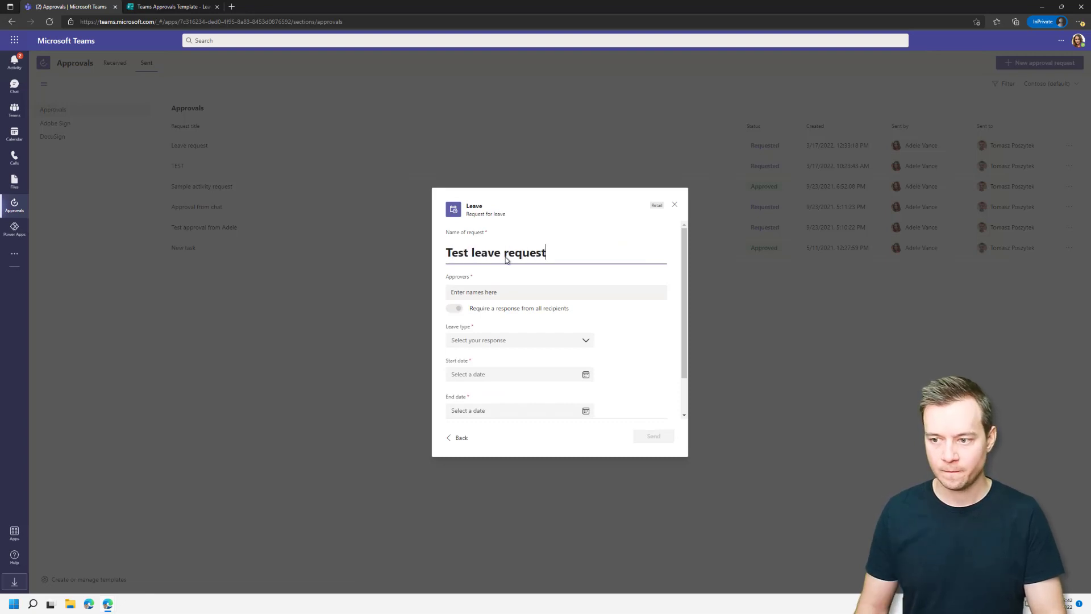
left_click(515, 292)
type("tomasz@")
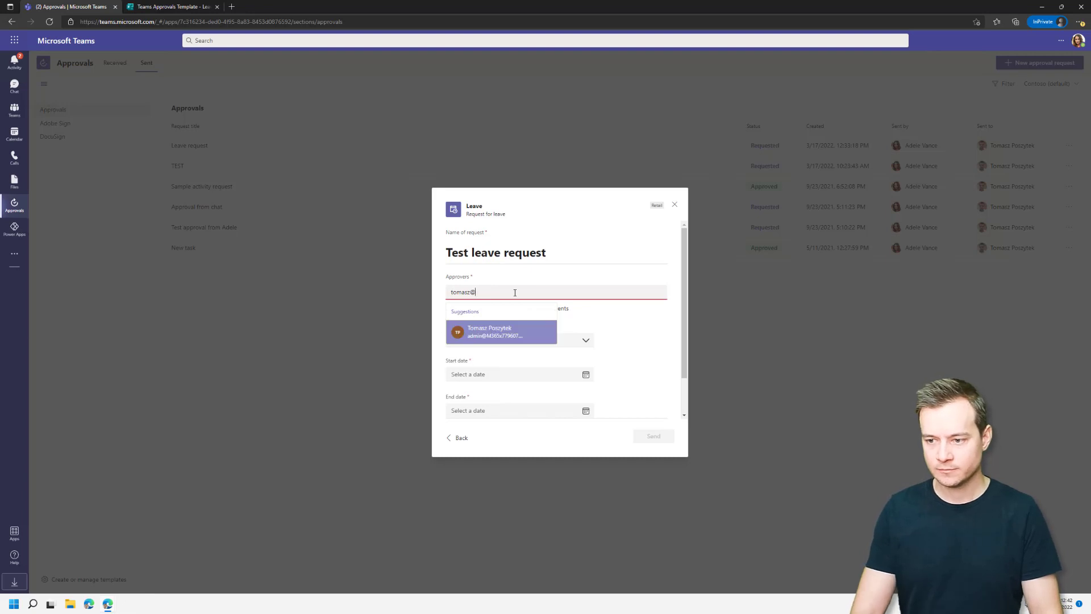
key("Return")
Set leave type to Sick, from 13 March to 18 March 2022.
left_click(513, 339)
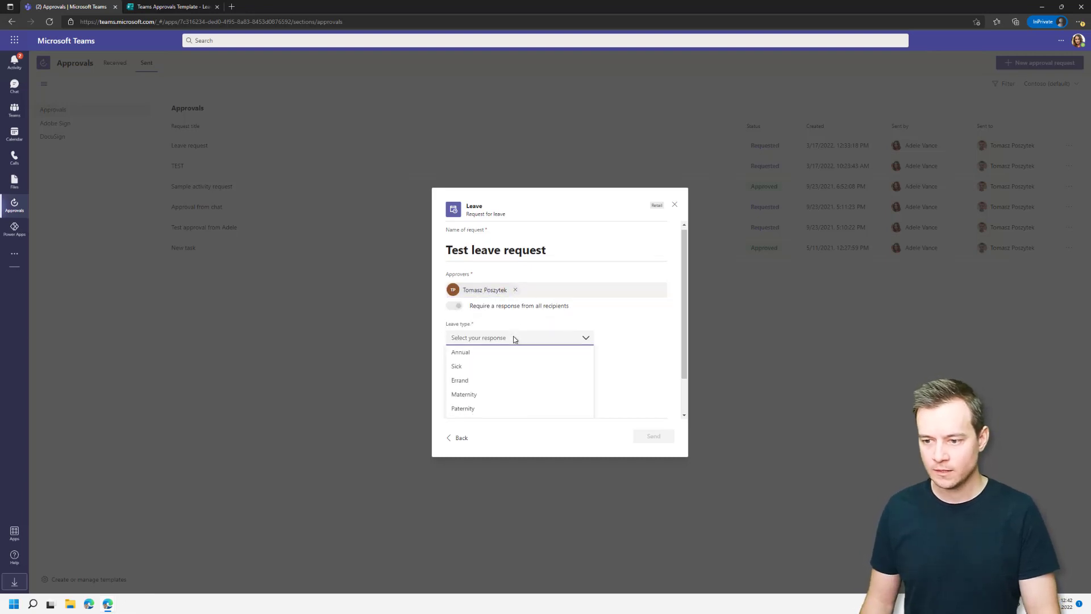
left_click(484, 368)
left_click(484, 370)
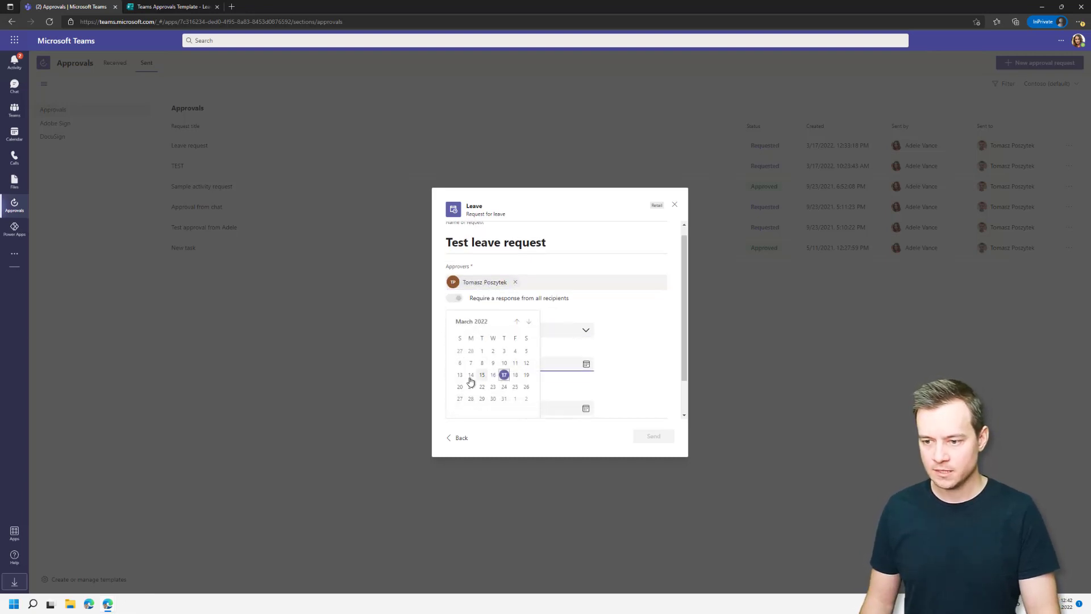
left_click(459, 373)
left_click(519, 403)
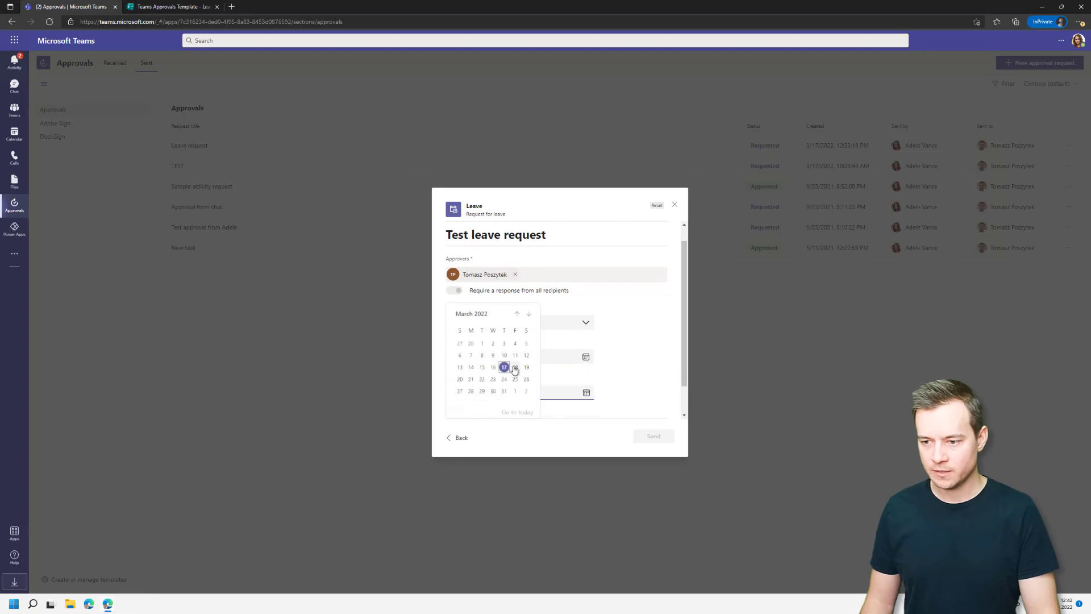
left_click(514, 369)
Enter a short remark and send the leave approval request.
scroll(539, 393, "down", 1)
left_click(532, 403)
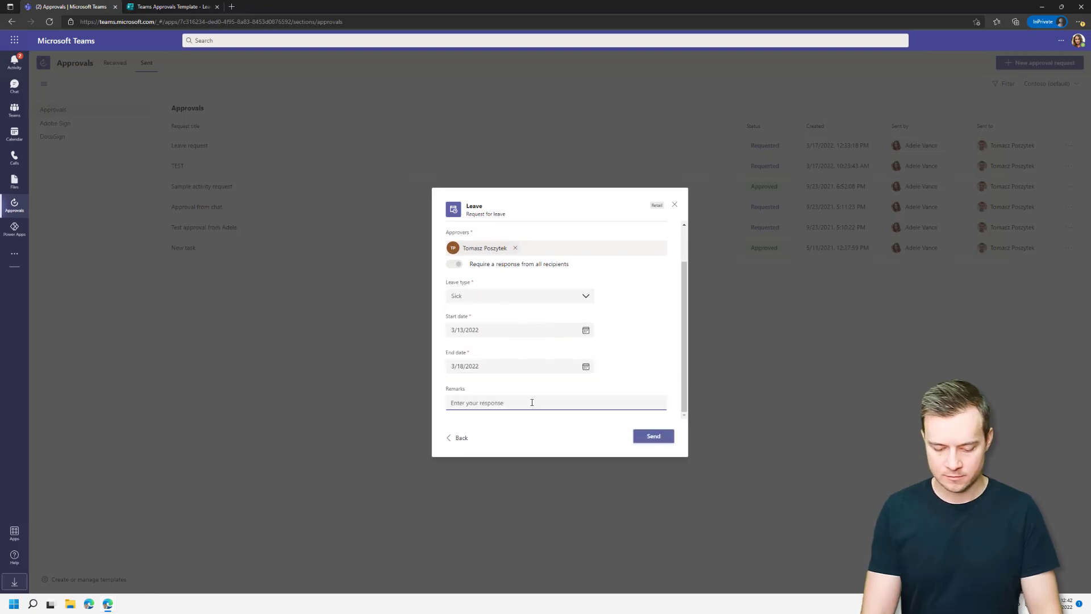
type("Just some remak")
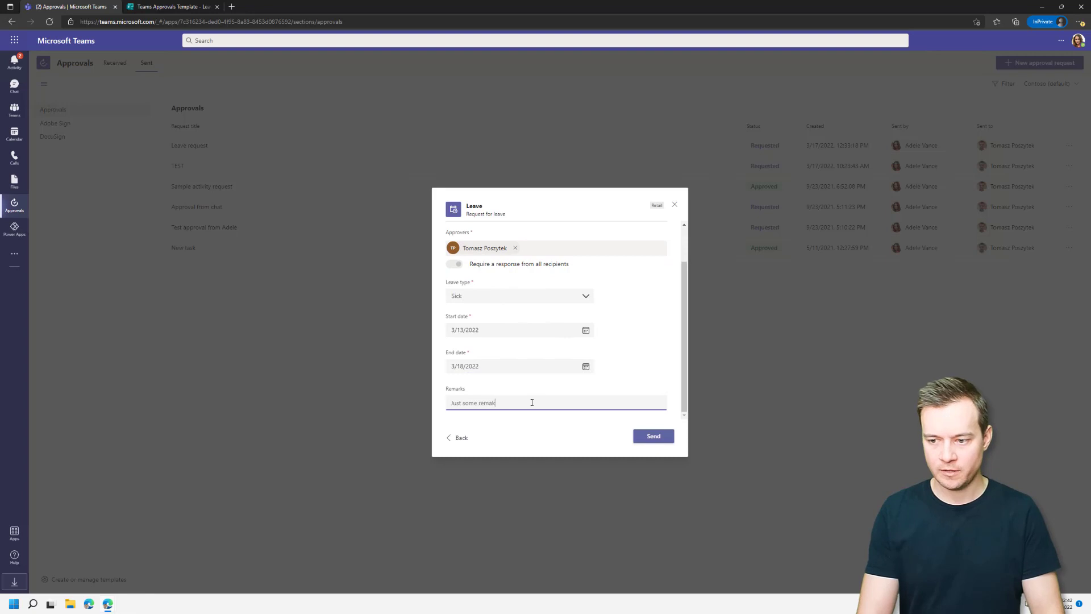
key("BackSpace")
key("BackSpace")
key("BackSpace")
type("rks")
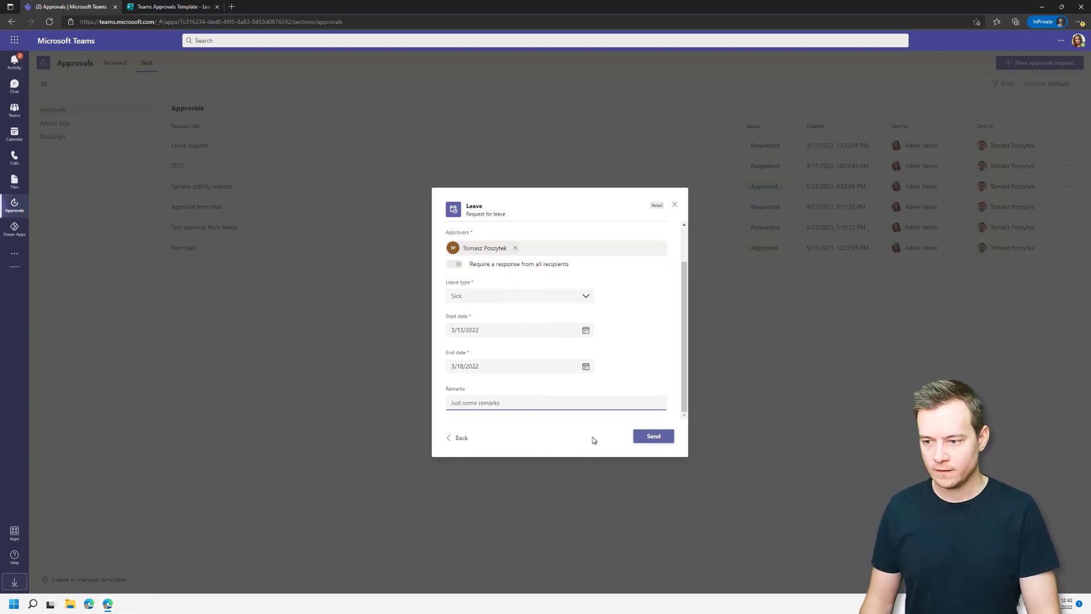
left_click(649, 436)
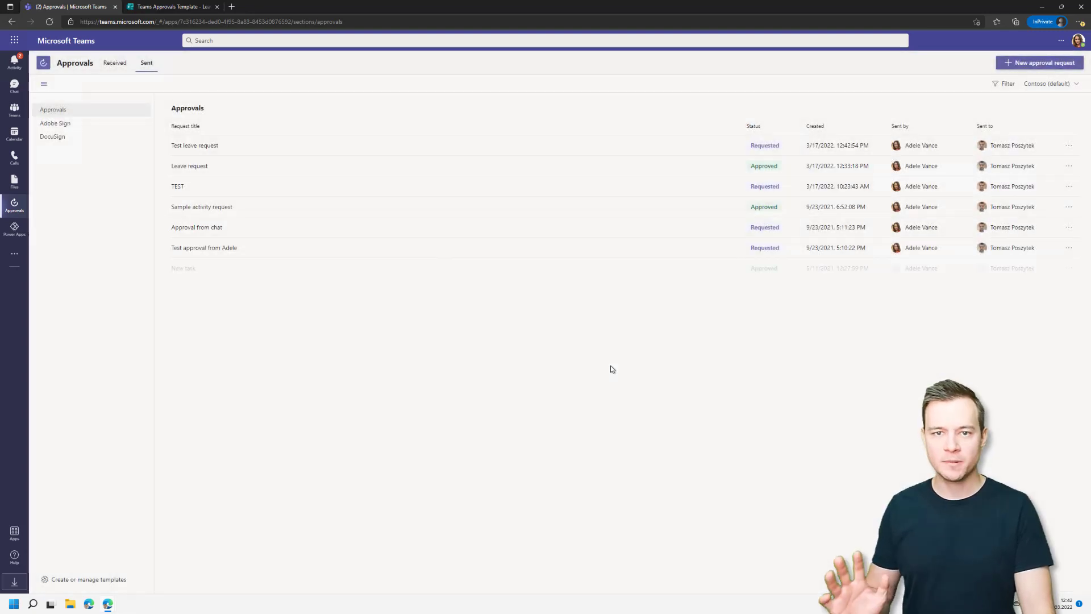
Open the latest Templates test 1 run and expand the trigger and Get response details outputs.
key("alt+Tab")
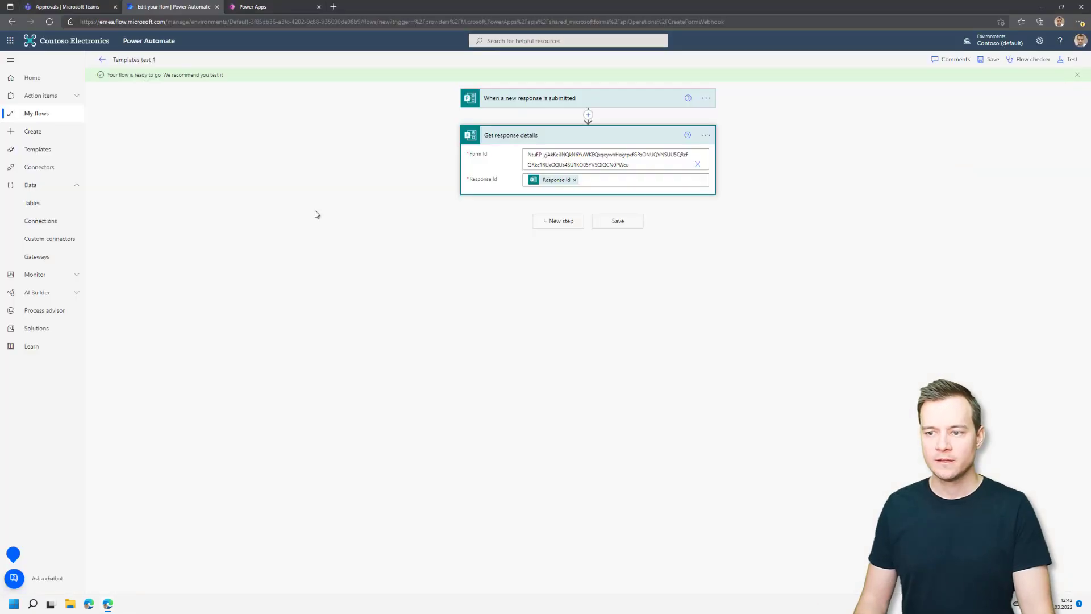
left_click(102, 59)
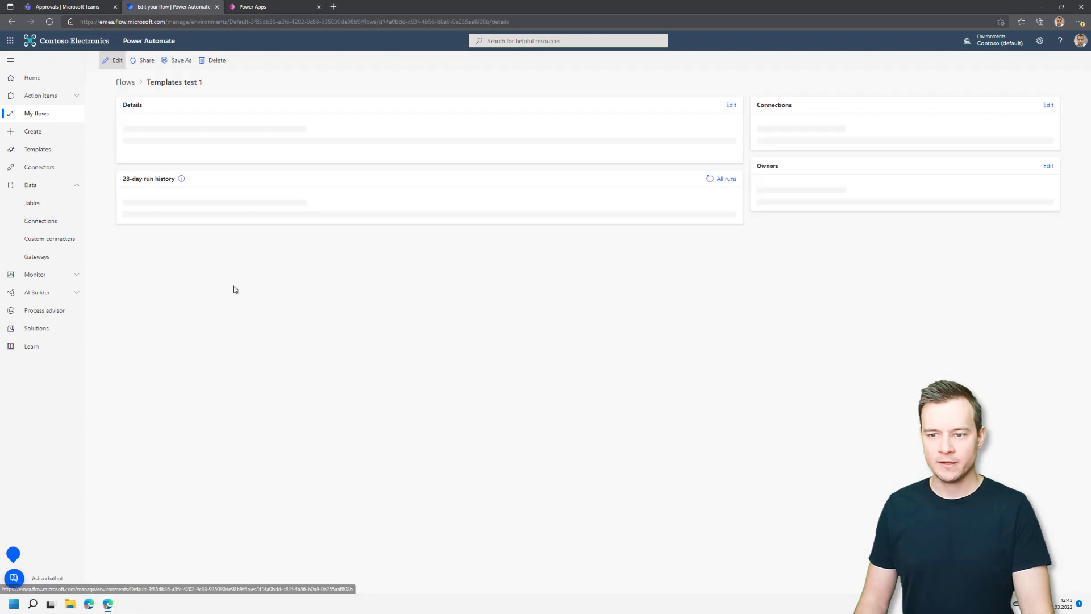
left_click(554, 382)
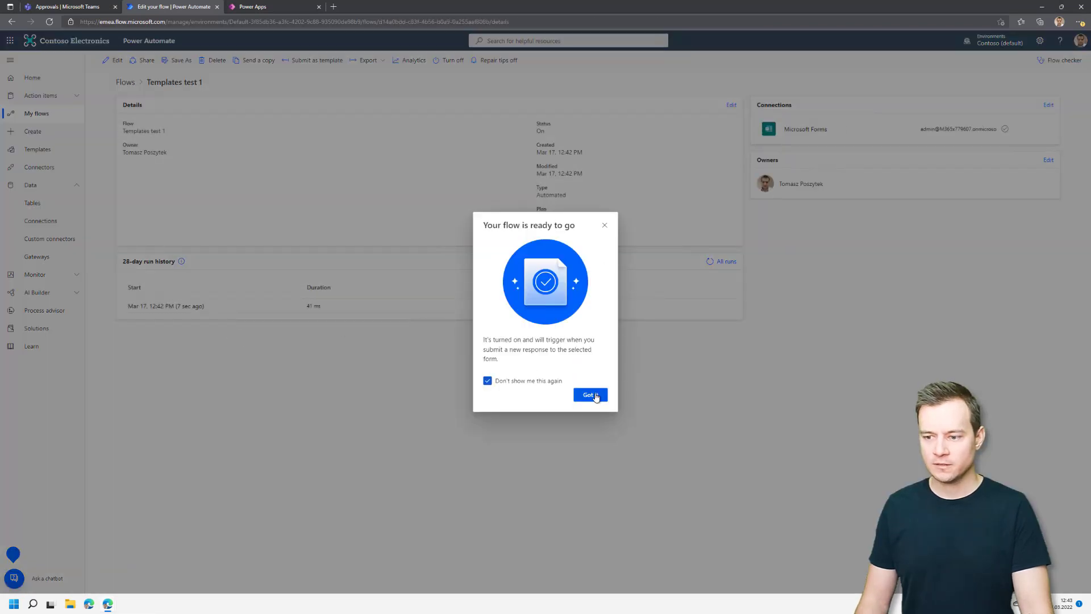
left_click(594, 394)
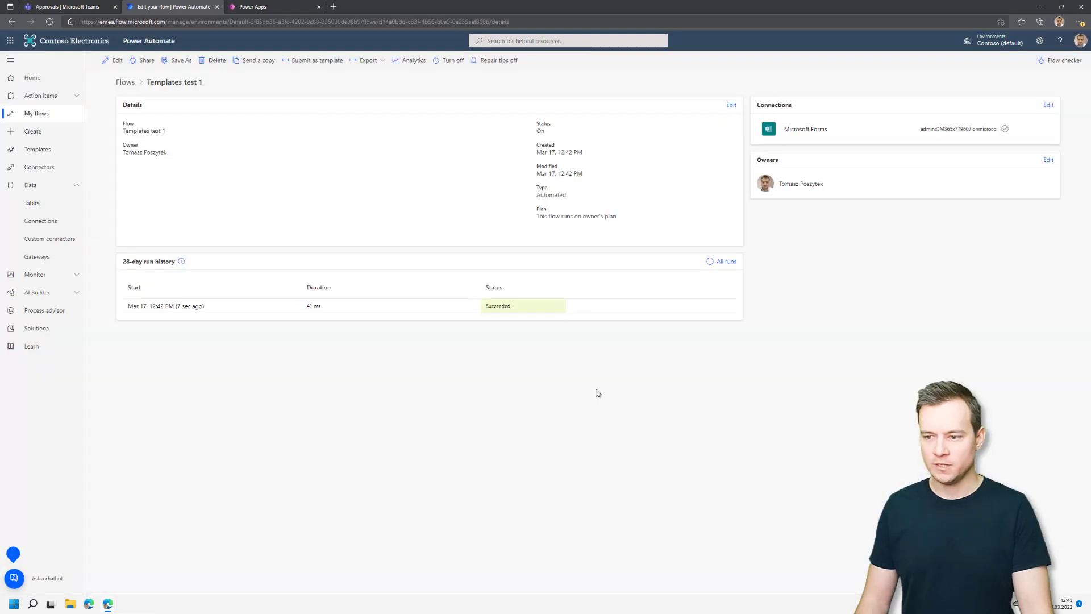
left_click(186, 307)
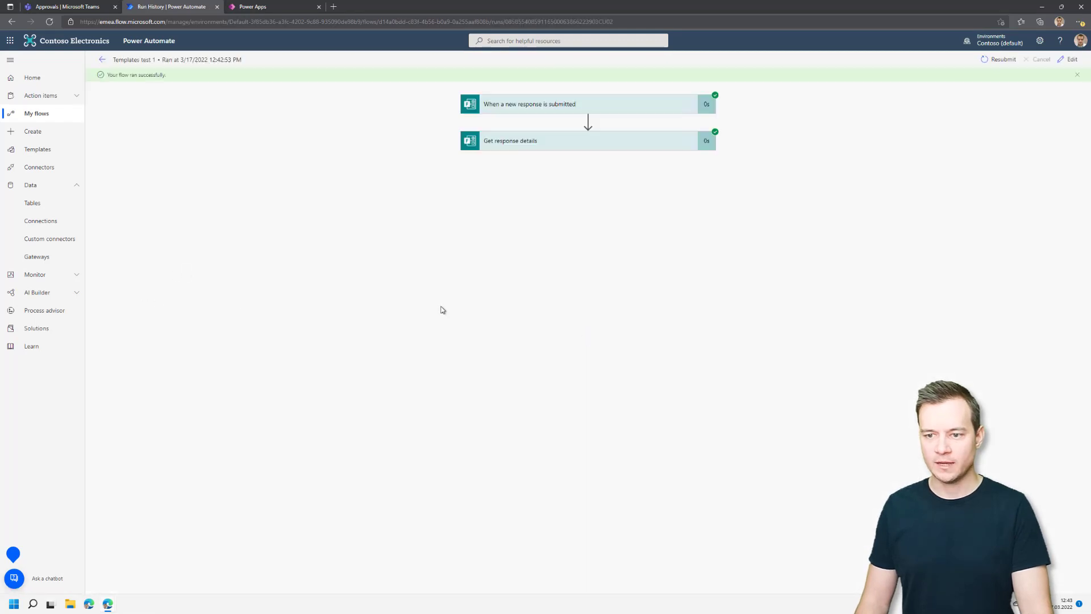
left_click(550, 109)
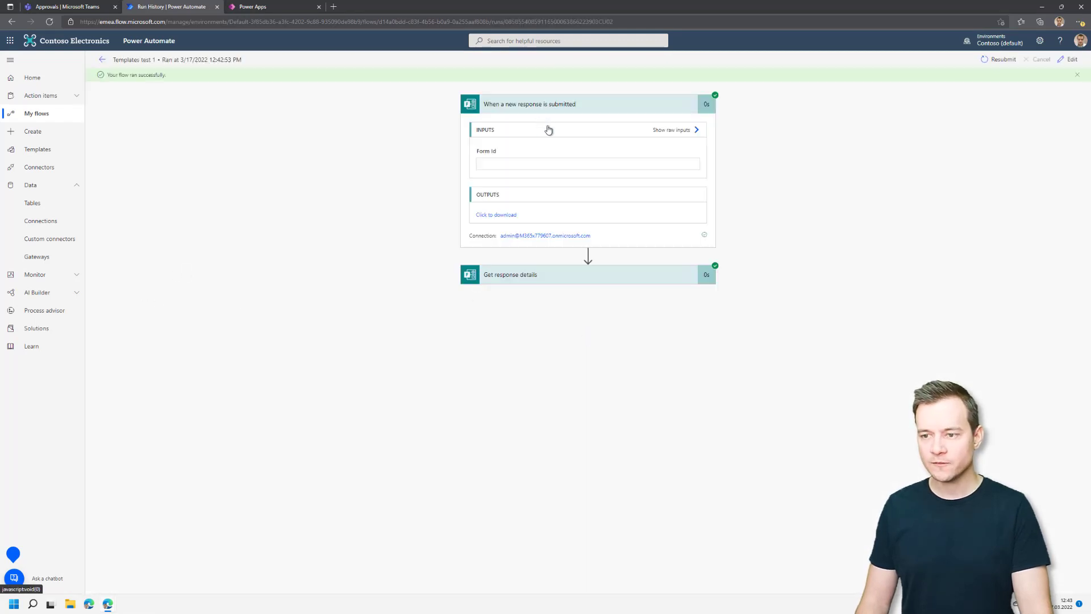
left_click(573, 284)
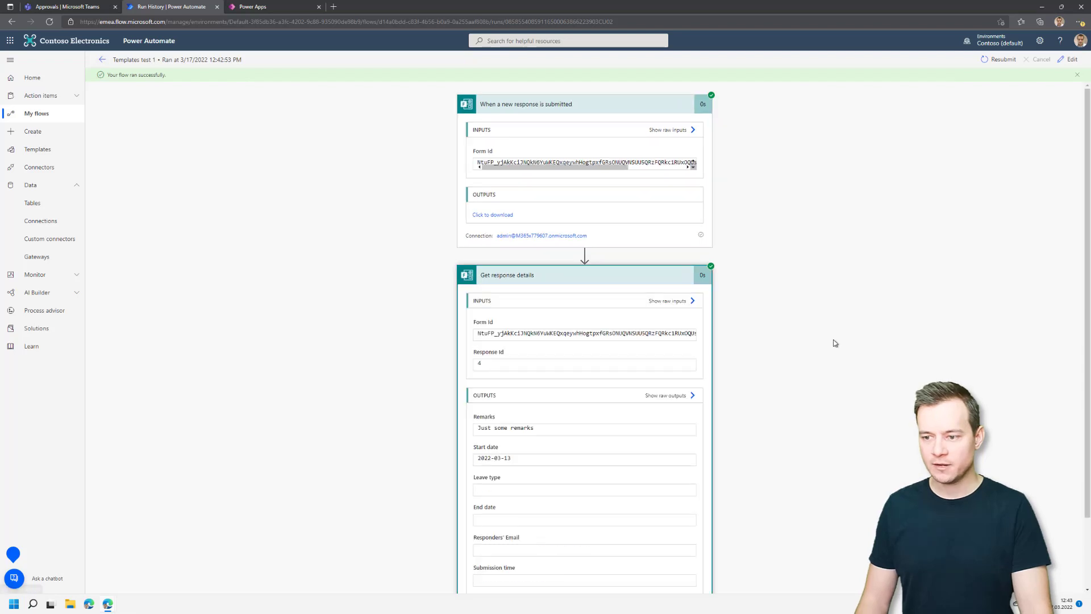
scroll(834, 340, "down", 2)
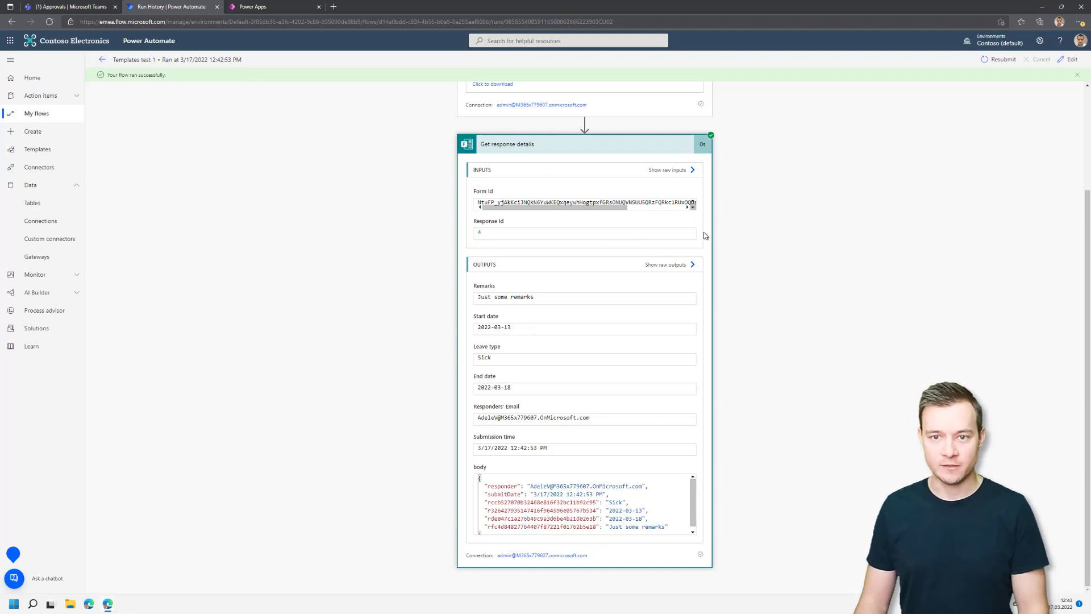
Check the Teams approvals page and Outlook mail, then return to the flow's run details.
left_click(79, 9)
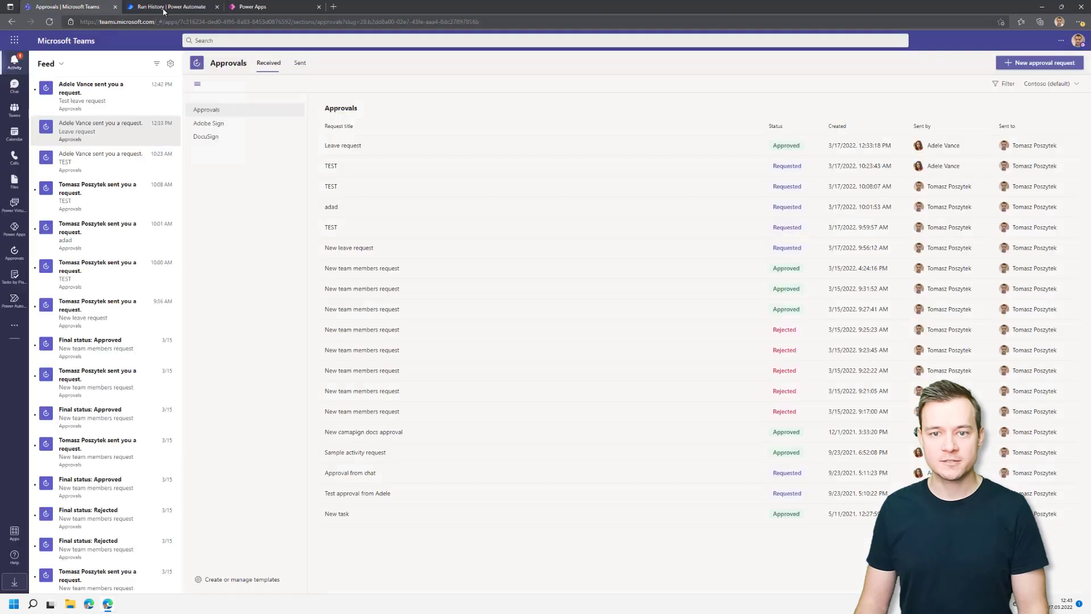
left_click(165, 10)
left_click(10, 40)
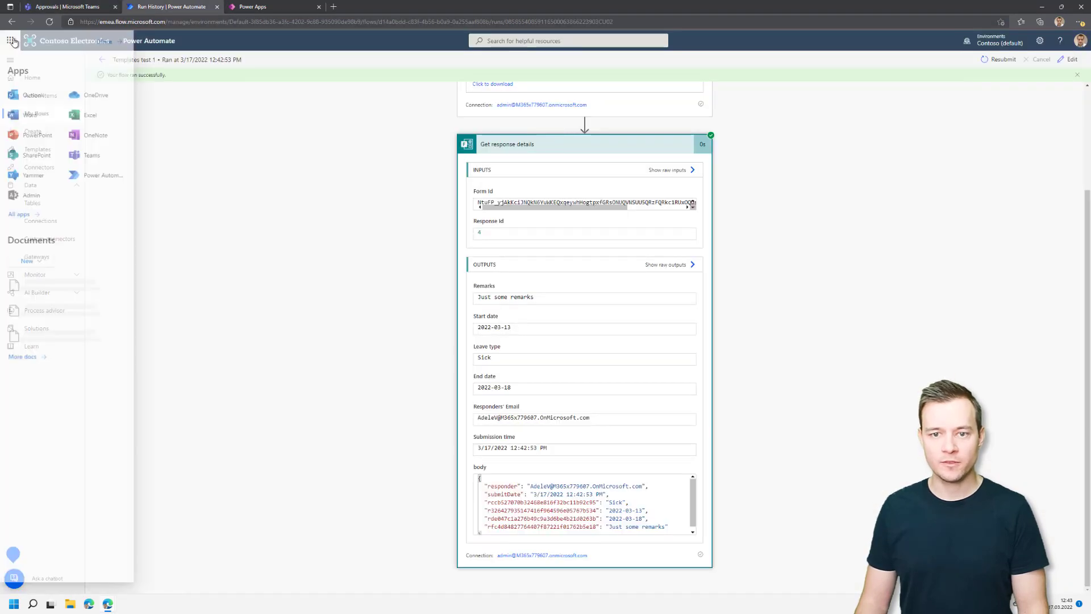
left_click(34, 97)
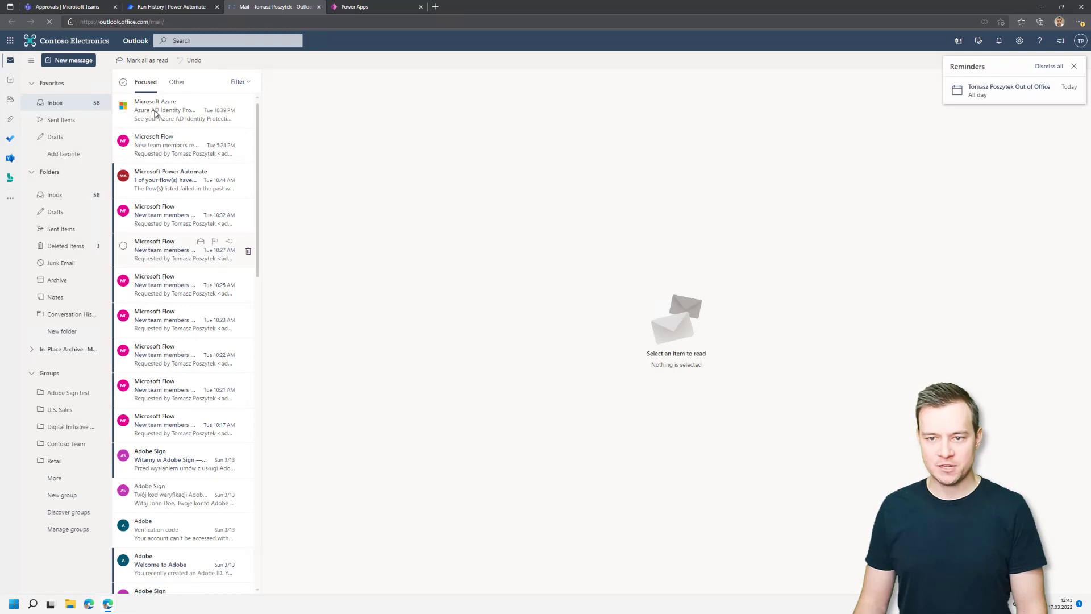
left_click(177, 83)
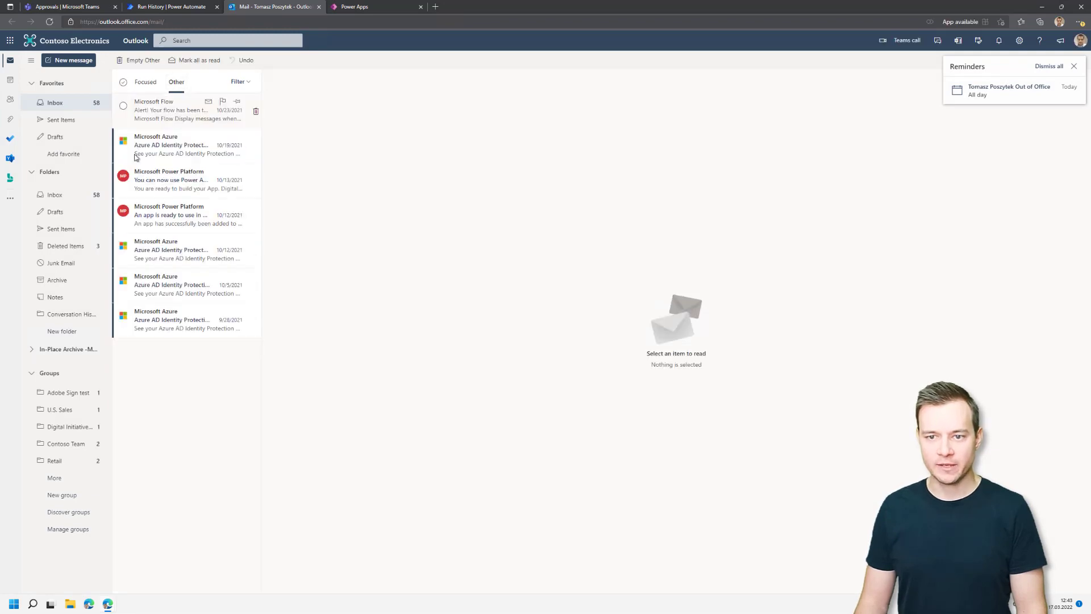
left_click(146, 86)
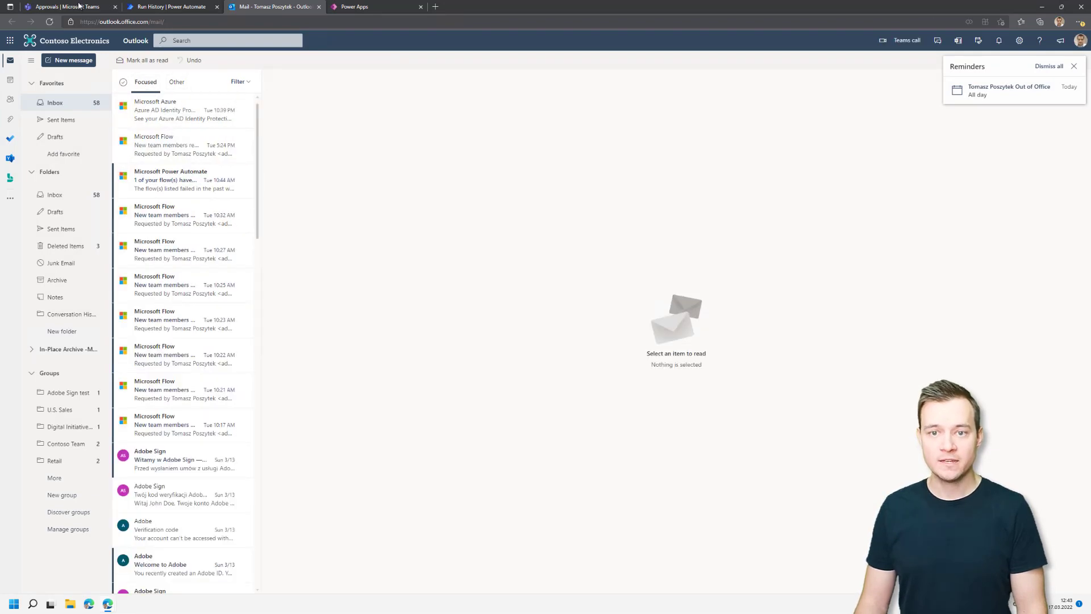
left_click(79, 6)
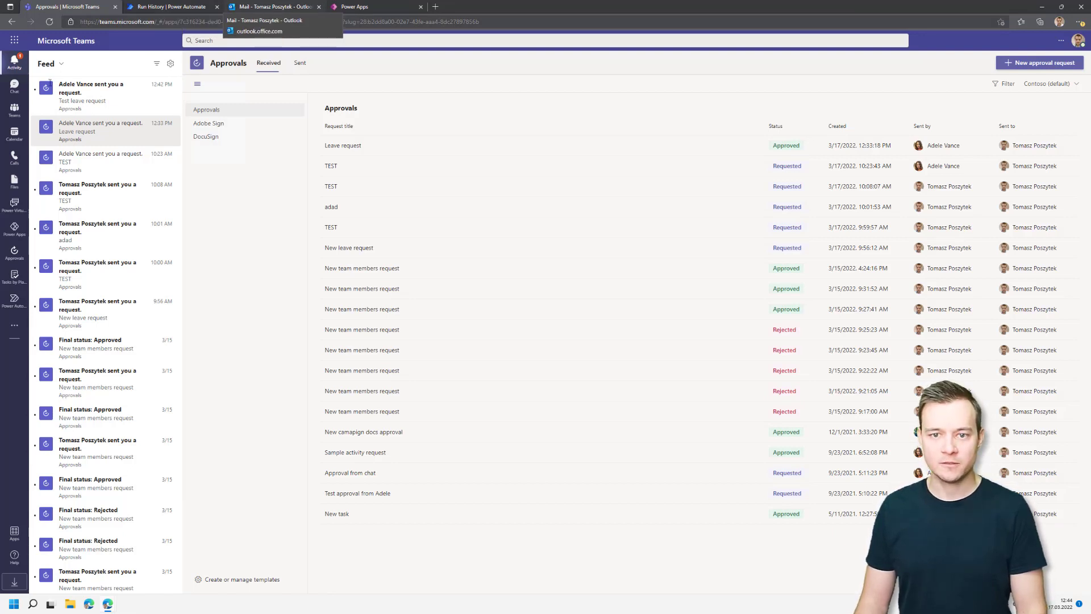
left_click(152, 8)
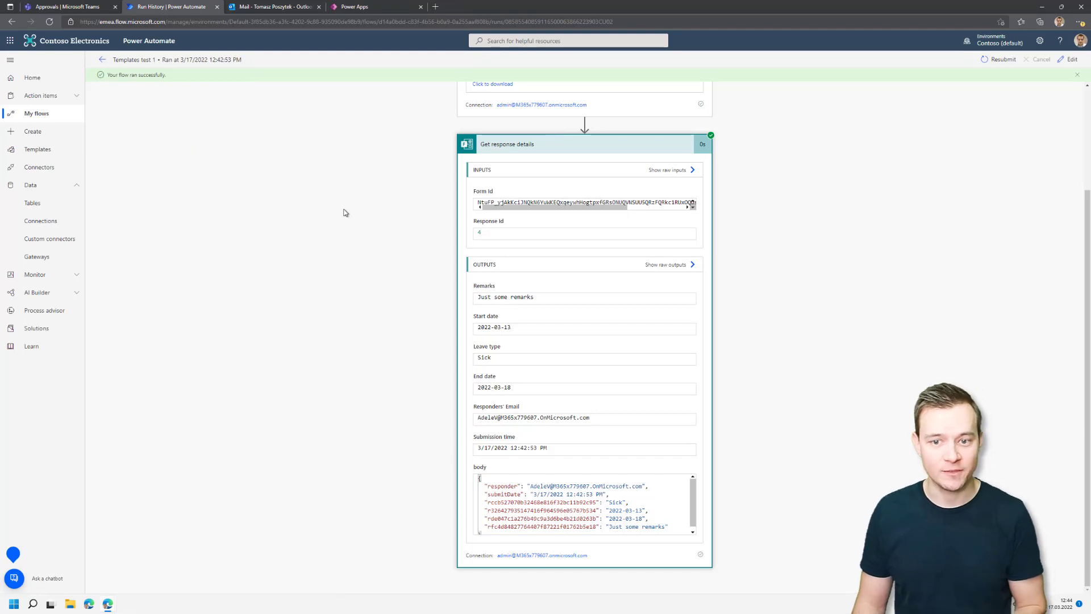
Create a blank automated flow with the Dataverse trigger 'When a row is added, modified or deleted'.
left_click(102, 60)
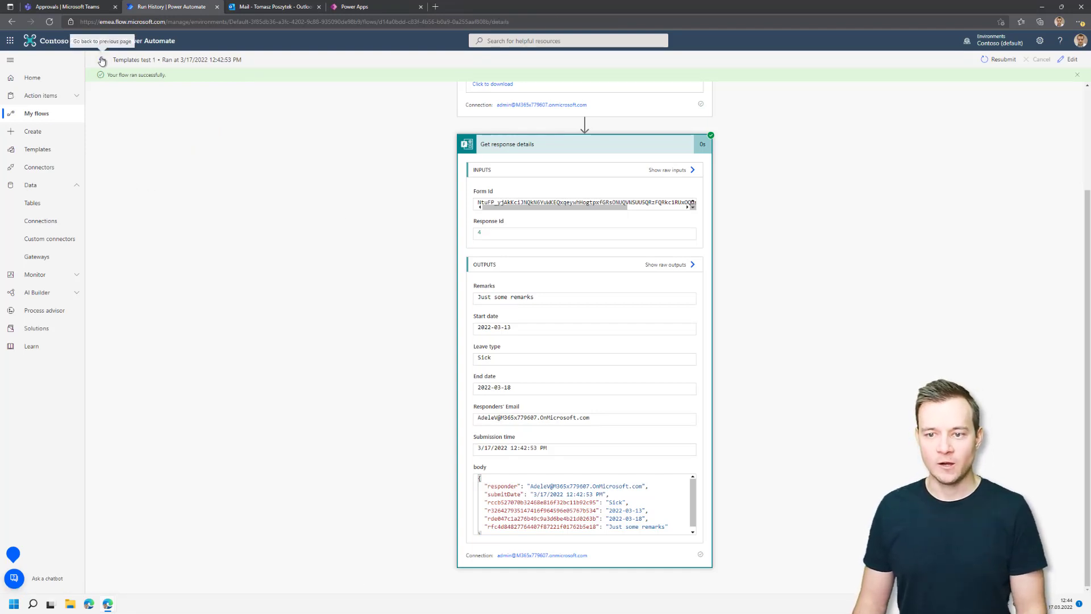
left_click(35, 131)
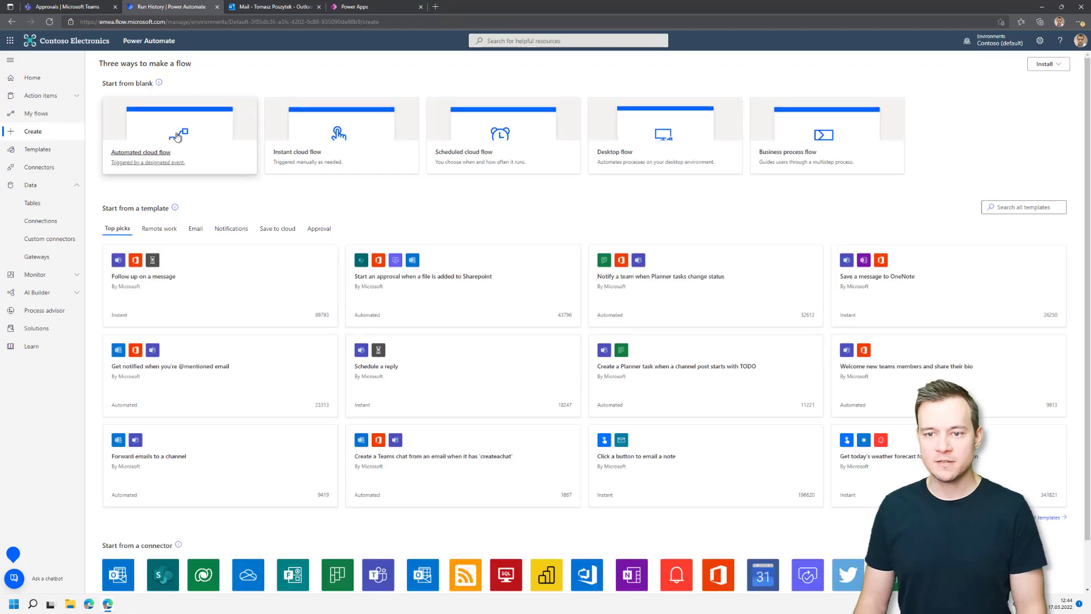
left_click(189, 148)
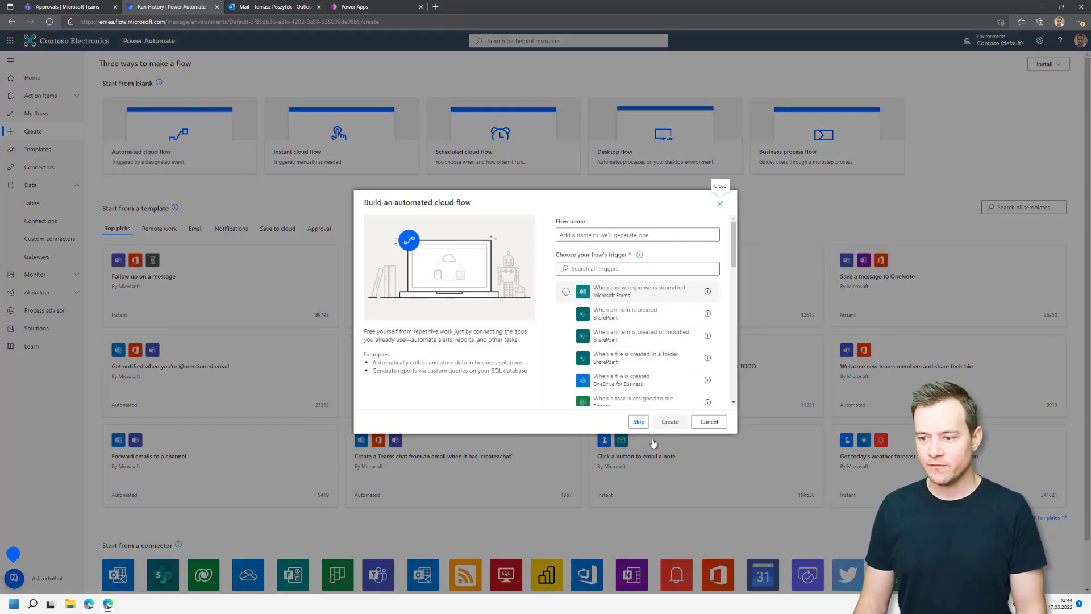
left_click(639, 420)
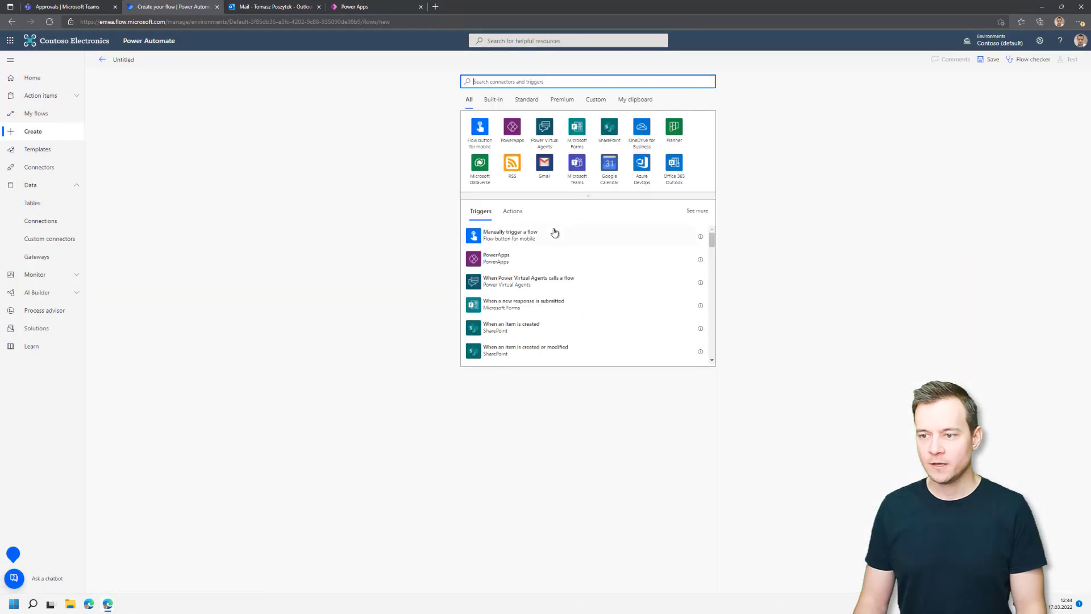
left_click(475, 183)
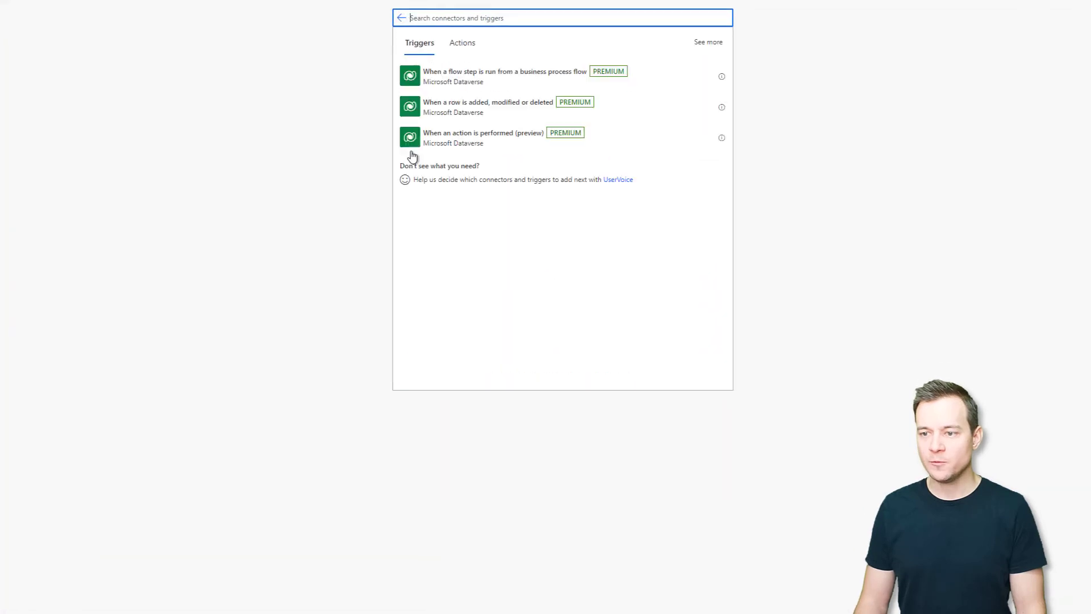
left_click(480, 111)
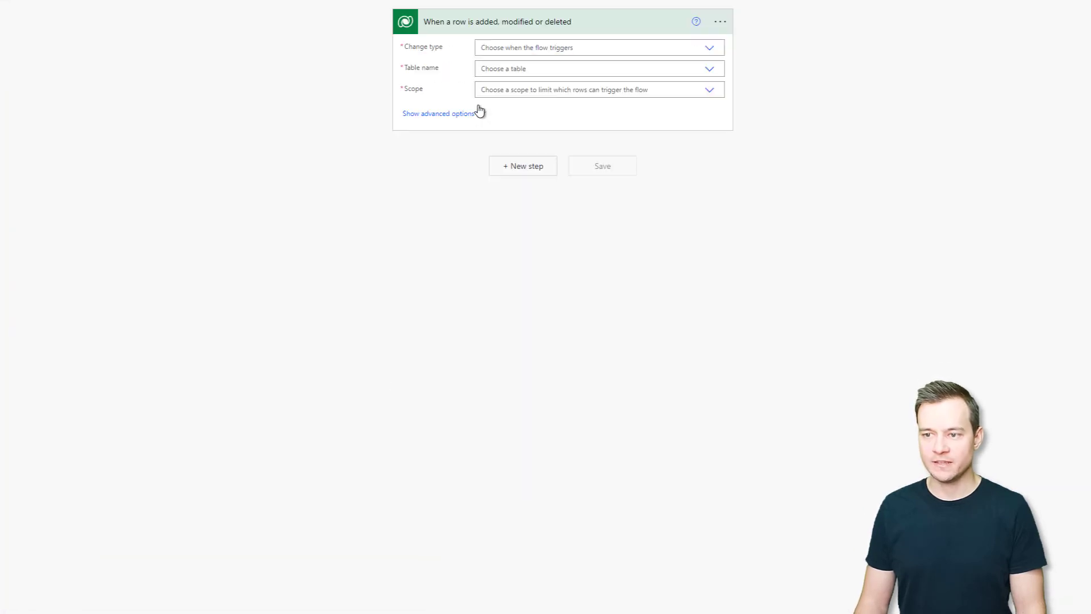
Set the trigger to Added on the Approvals table, Organization scope, with advanced options shown.
left_click(711, 52)
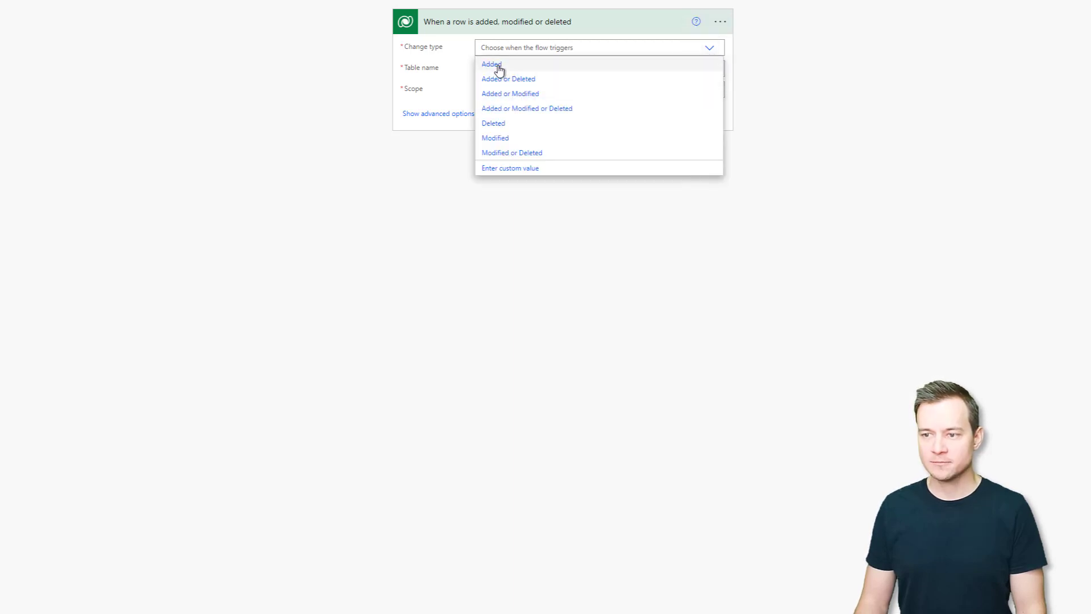
left_click(492, 65)
left_click(709, 73)
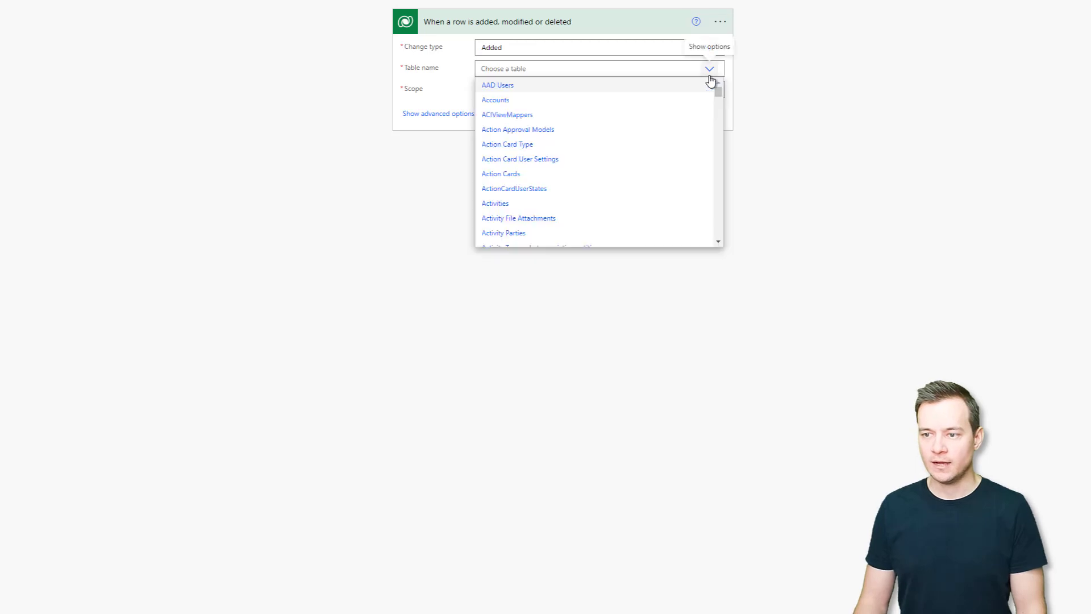
left_click(660, 68)
type("appro")
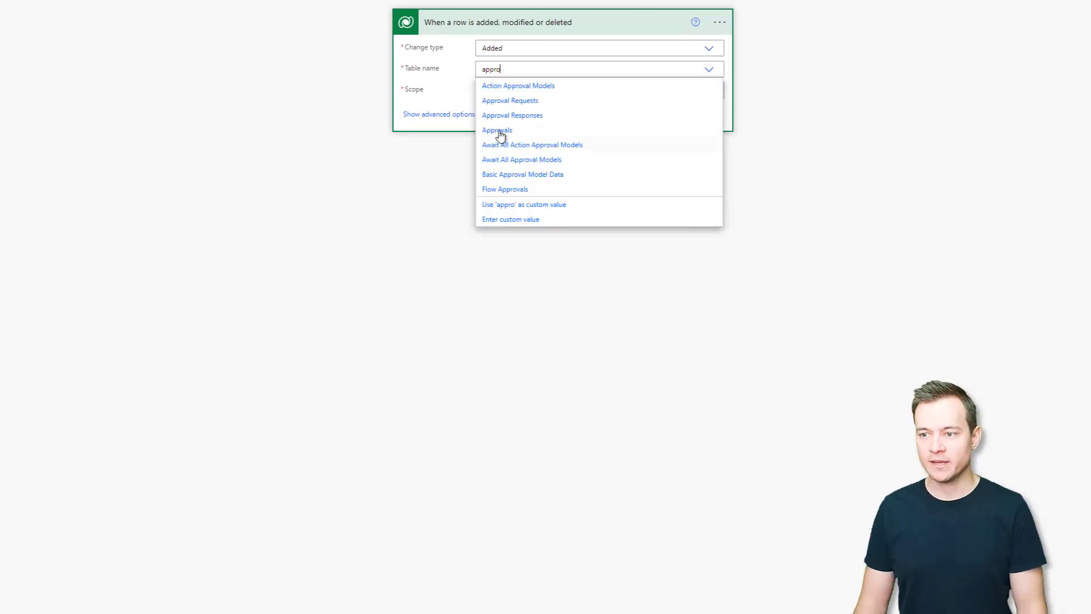
left_click(498, 133)
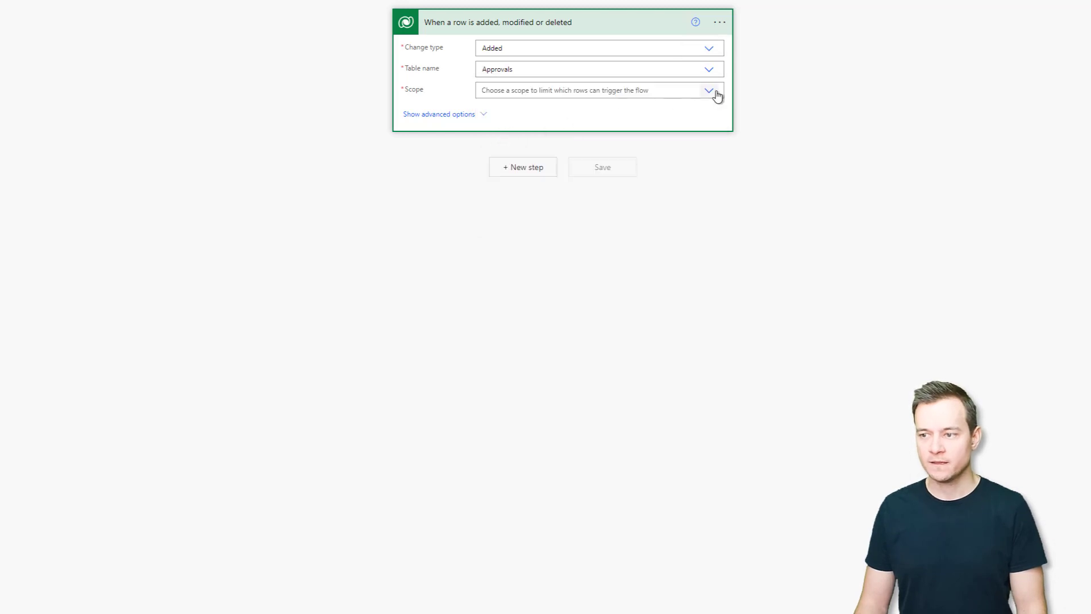
left_click(712, 92)
left_click(520, 122)
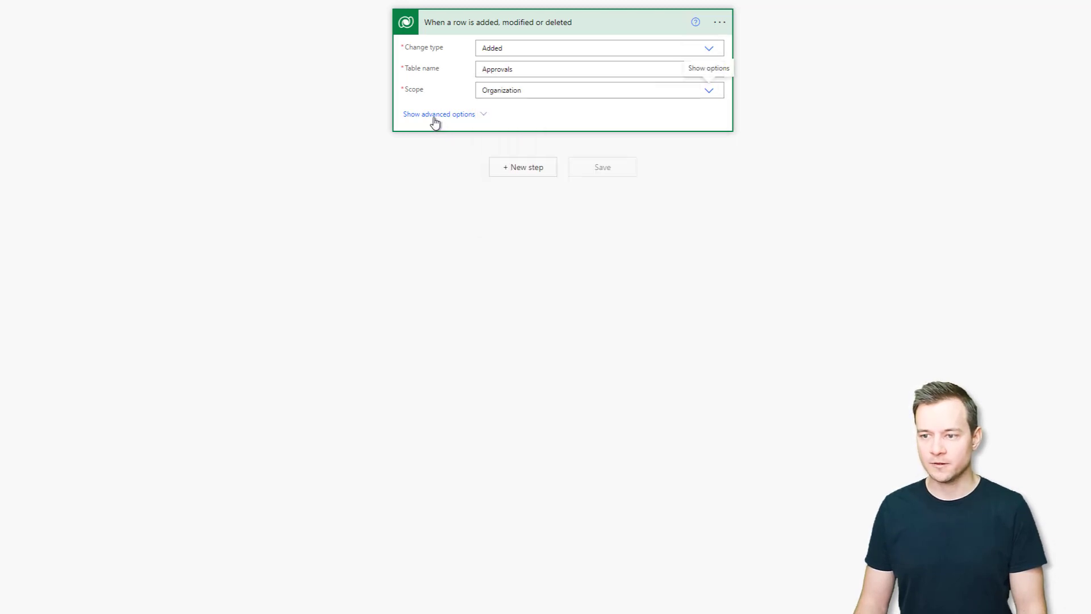
left_click(439, 115)
left_click(509, 132)
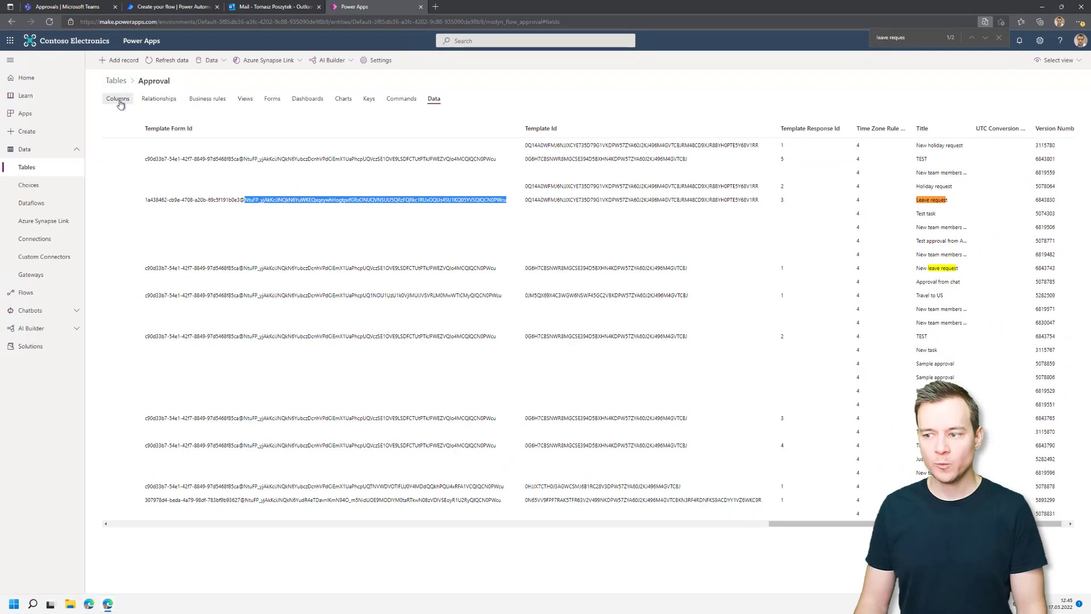
In the Approval table's columns, find Template Form Id and select its name msdyn_flow_approval_templateformid.
left_click(118, 100)
scroll(187, 460, "down", 3)
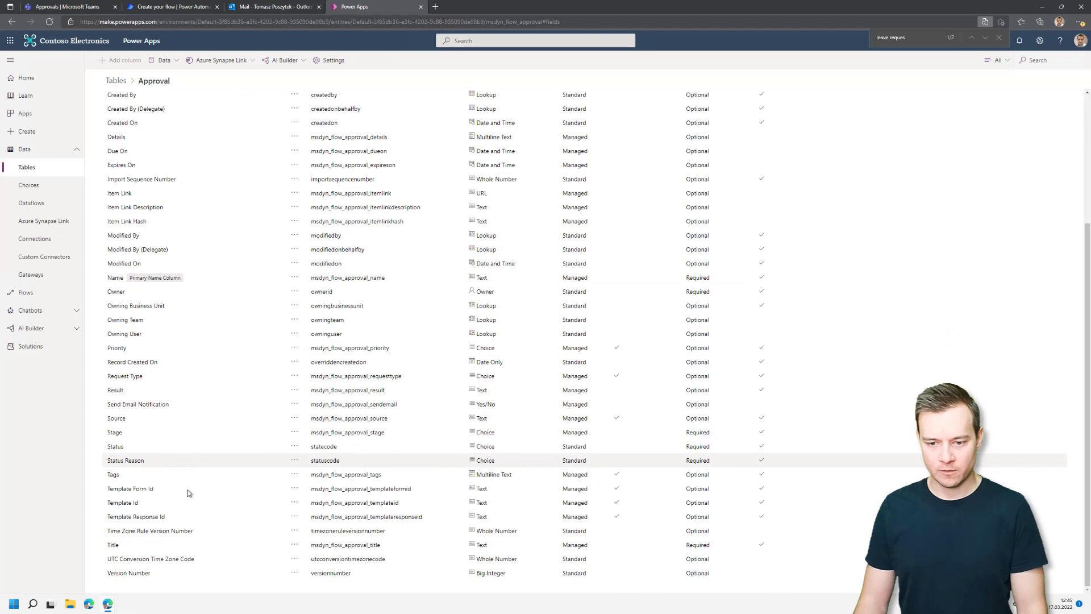
left_click_drag(161, 491, 108, 489)
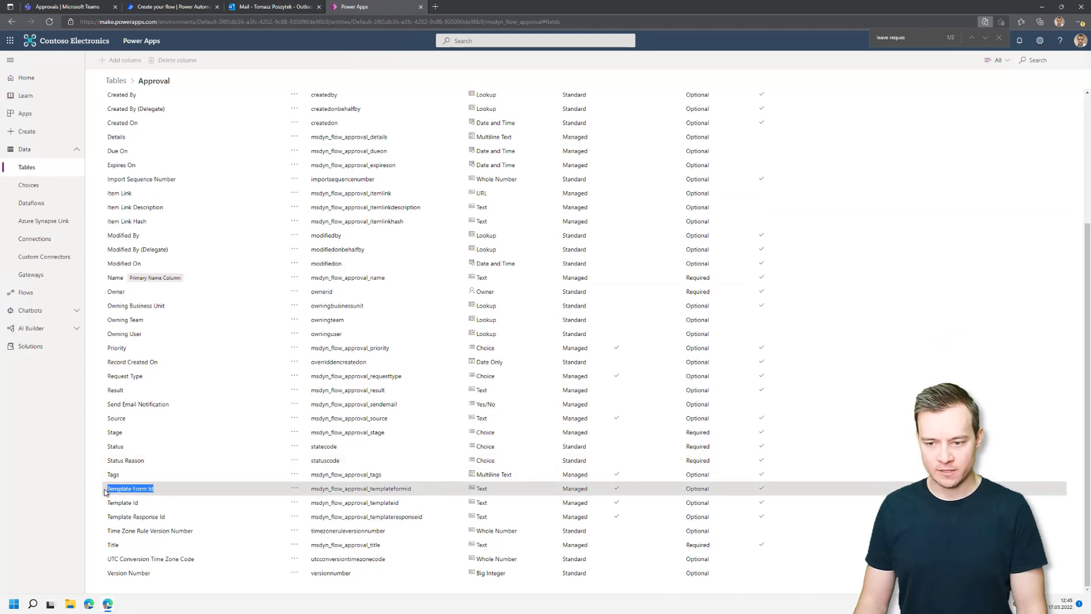
left_click_drag(311, 490, 412, 490)
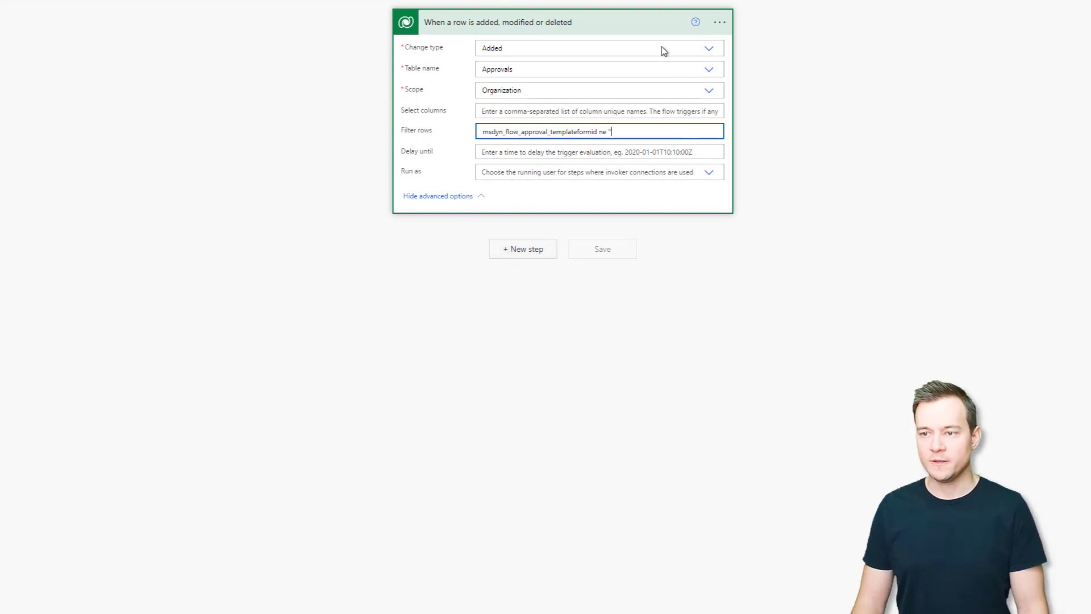
Add a Compose action as a new step after the Dataverse trigger.
left_click(528, 252)
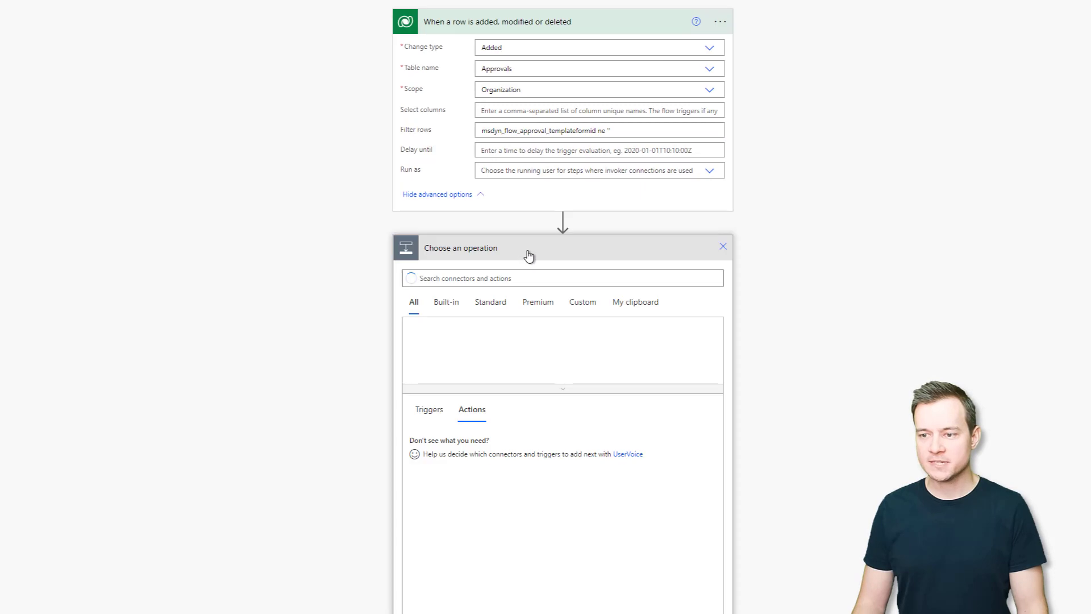
type("compos")
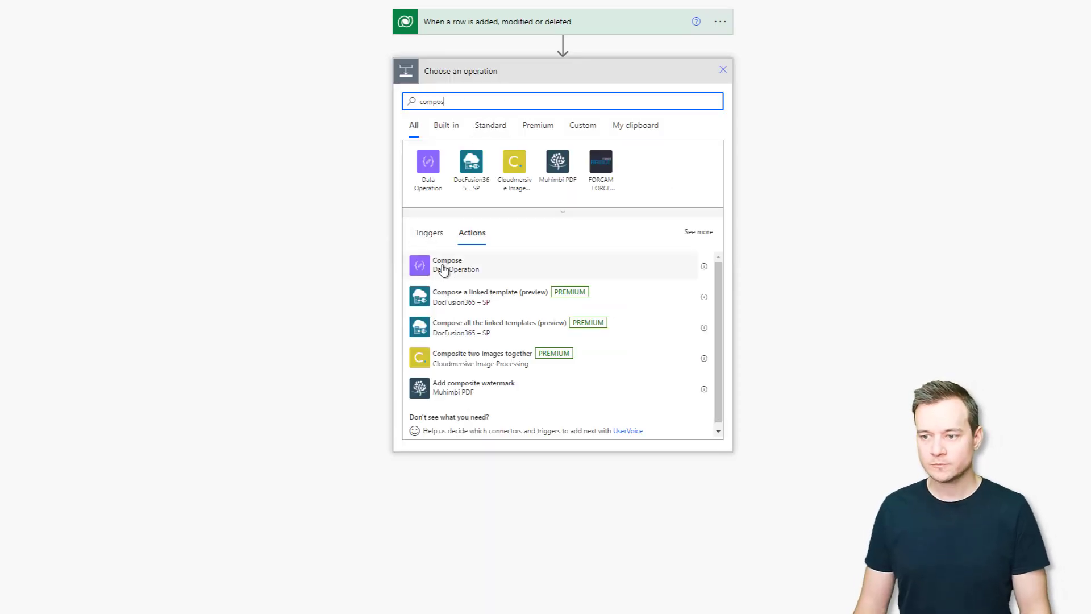
left_click(442, 265)
Begin a split( expression for the Compose inputs and browse all of the trigger's fields.
left_click(525, 98)
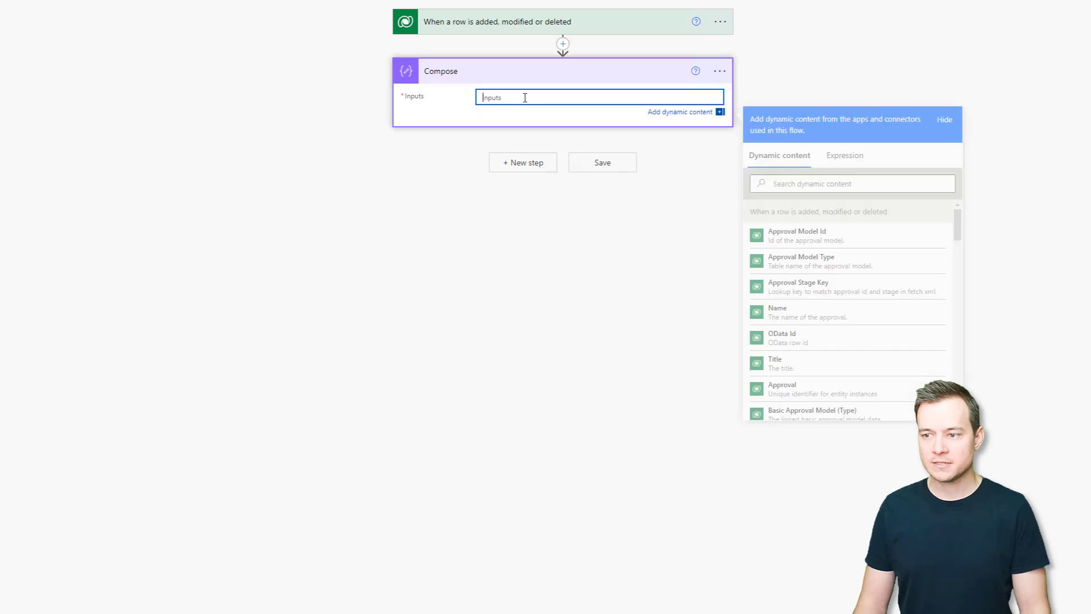
left_click(852, 163)
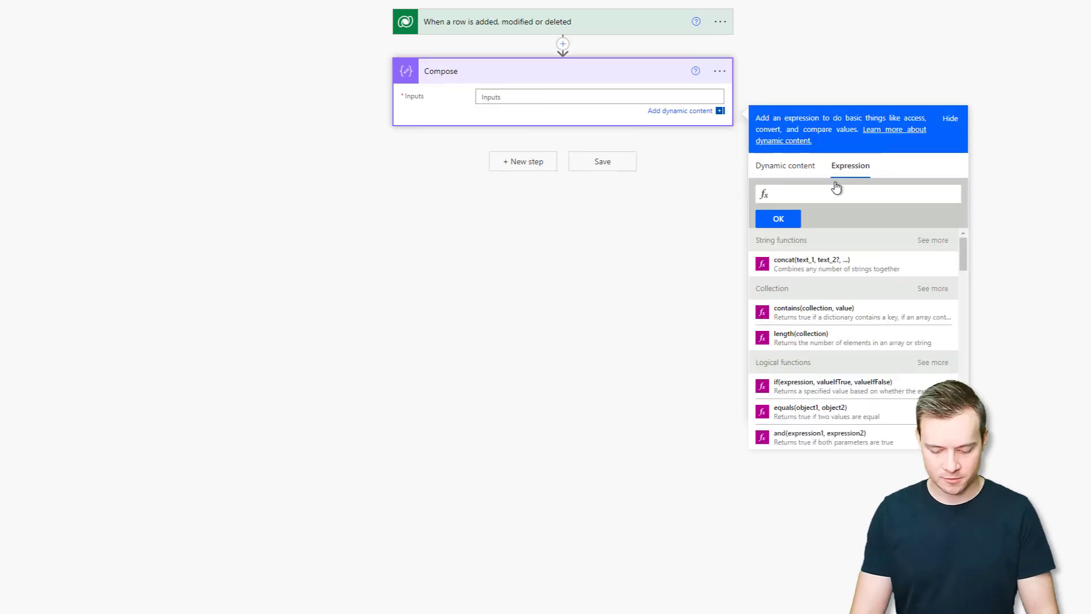
type("split(")
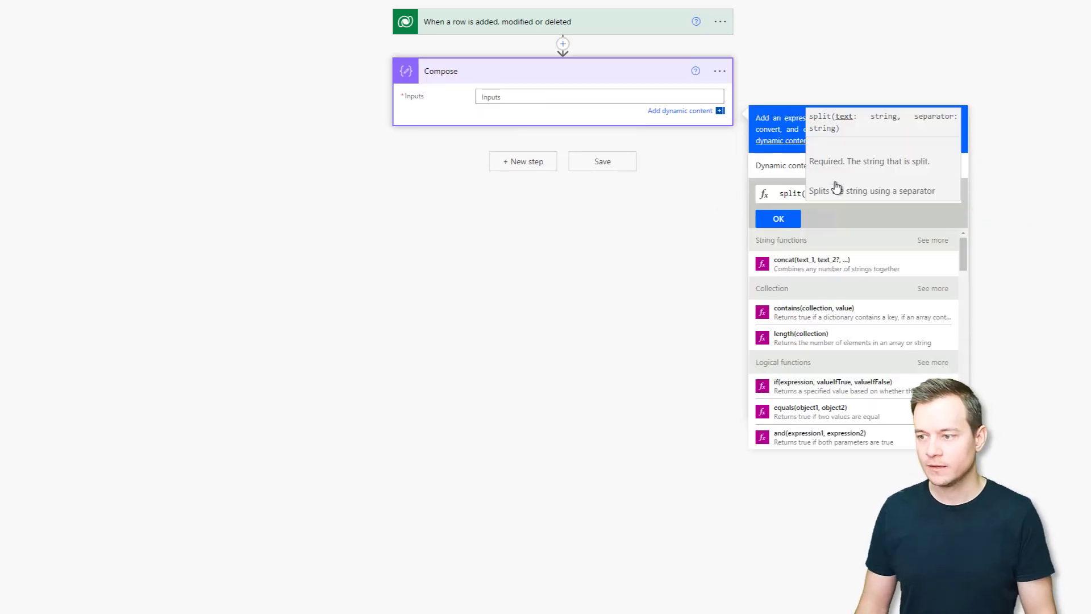
left_click(779, 165)
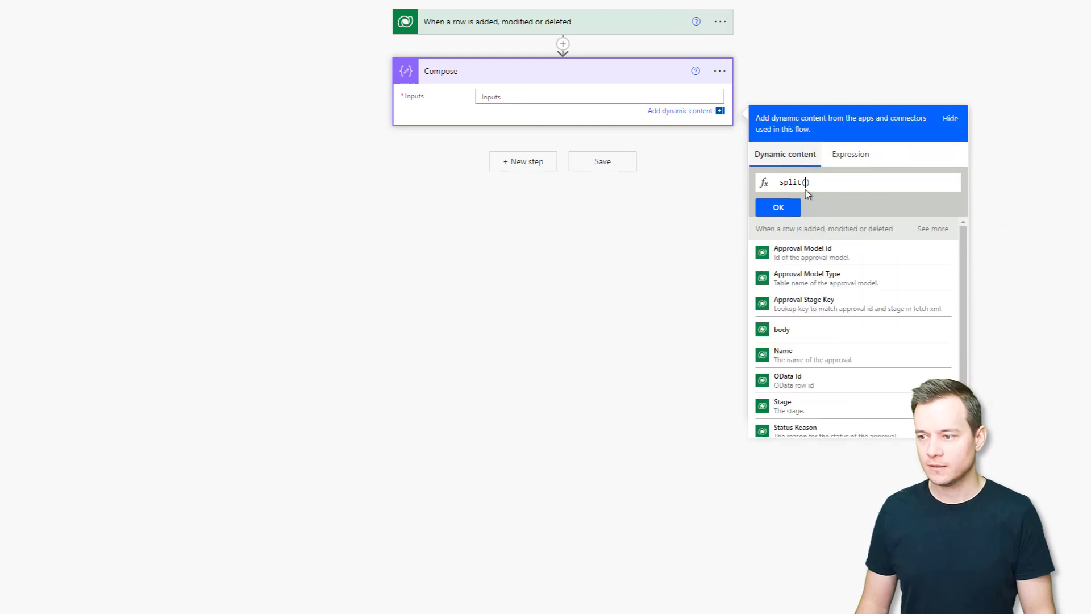
left_click(935, 229)
scroll(964, 306, "down", 5)
scroll(964, 322, "down", 12)
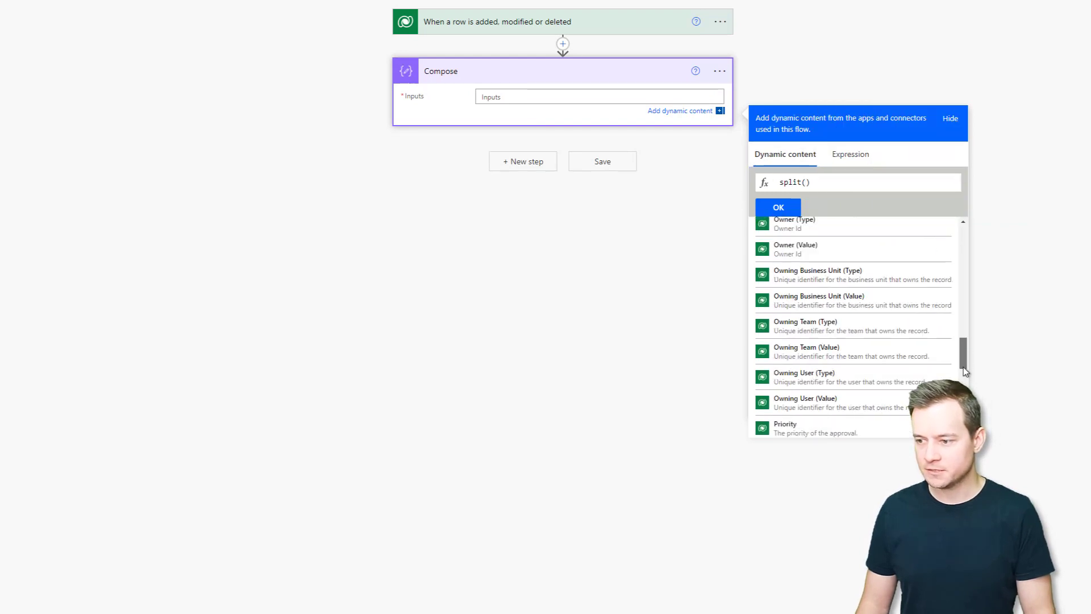
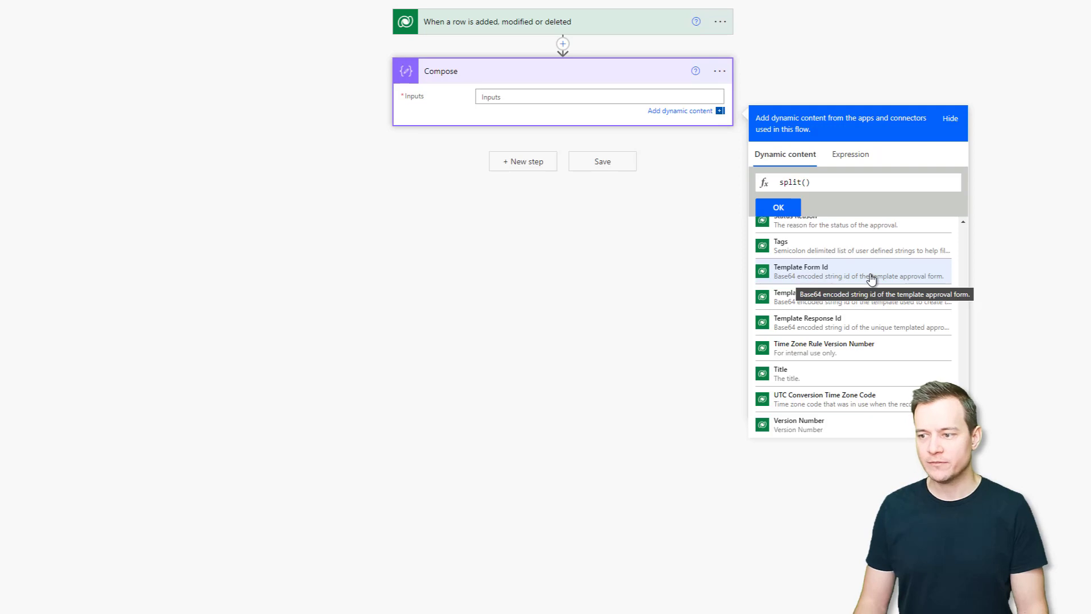
Complete split(triggerOutputs()?['body/msdyn_flow_approval_templateformid'], '@') in Compose Inputs, copying the expression.
left_click(850, 276)
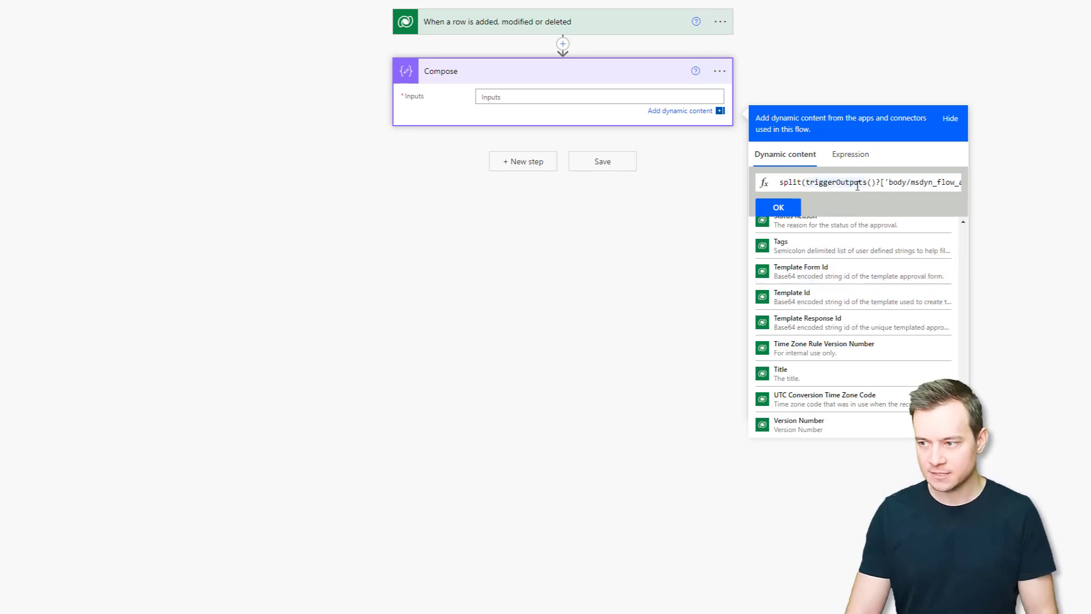
key("End")
key("Left")
type(", '@")
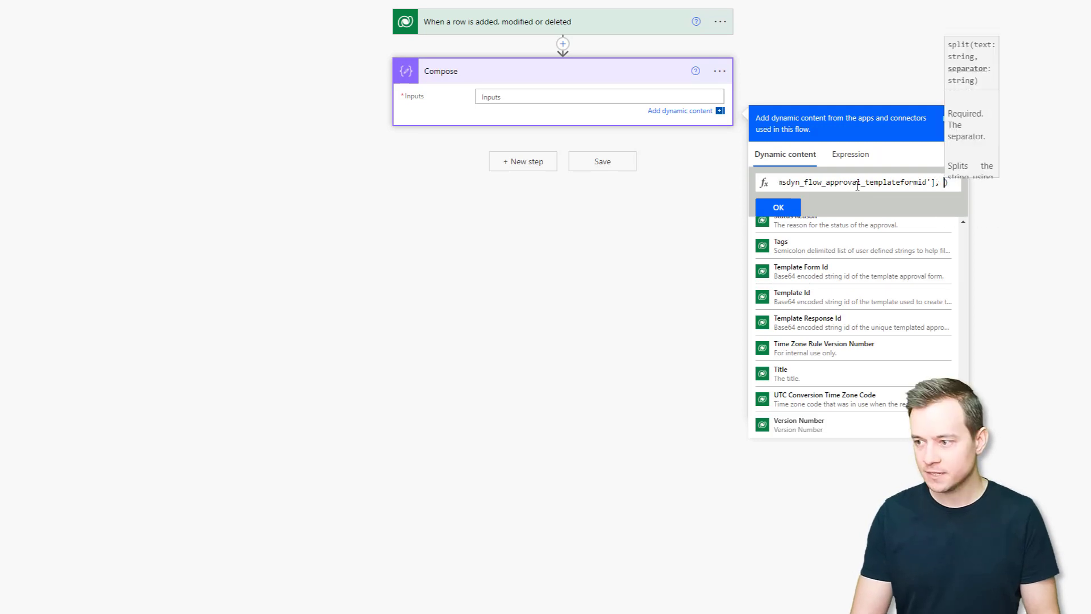
key("ctrl+a")
key("ctrl+c")
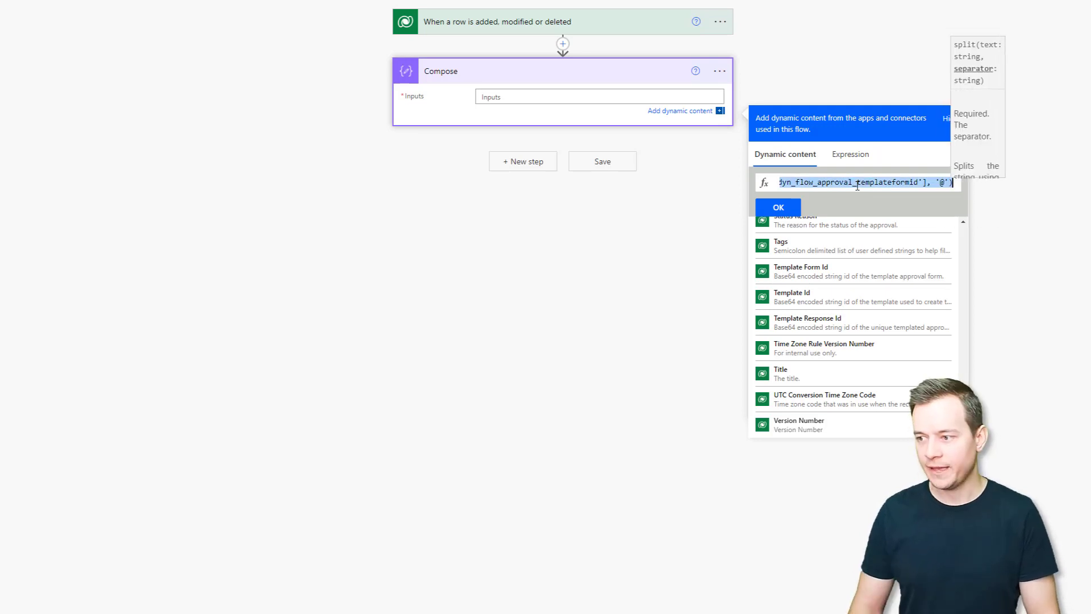
left_click(776, 210)
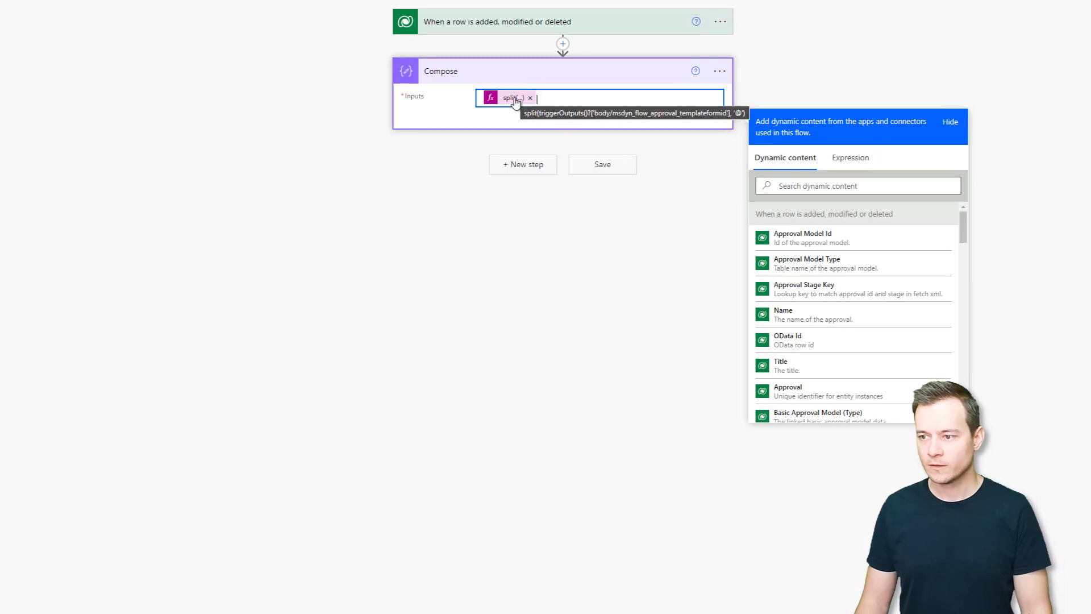
Add a note to the Compose step containing the copied split expression.
left_click(732, 80)
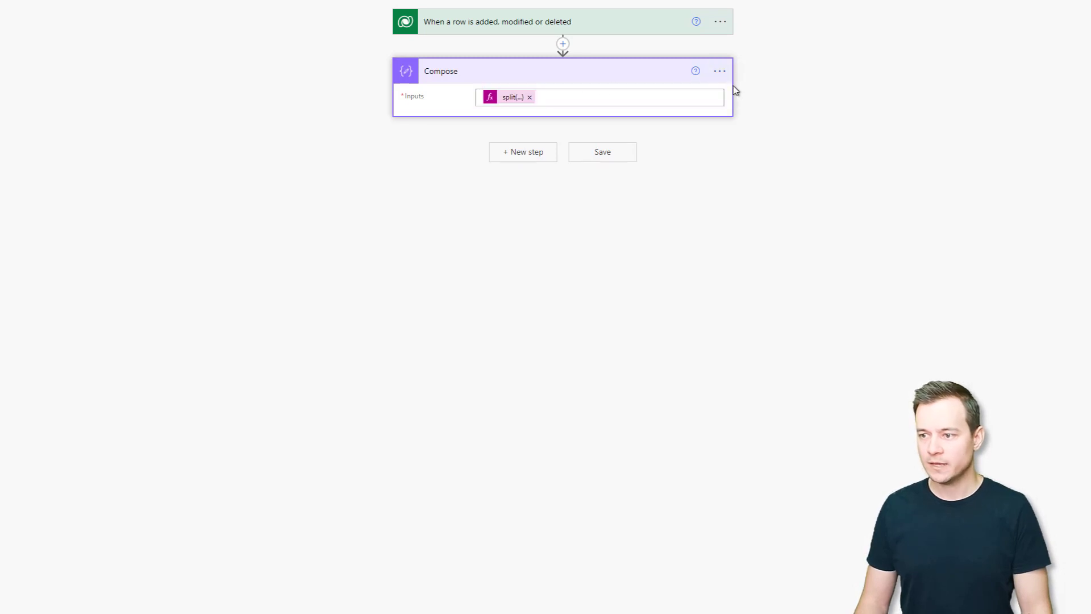
left_click(719, 79)
left_click(753, 111)
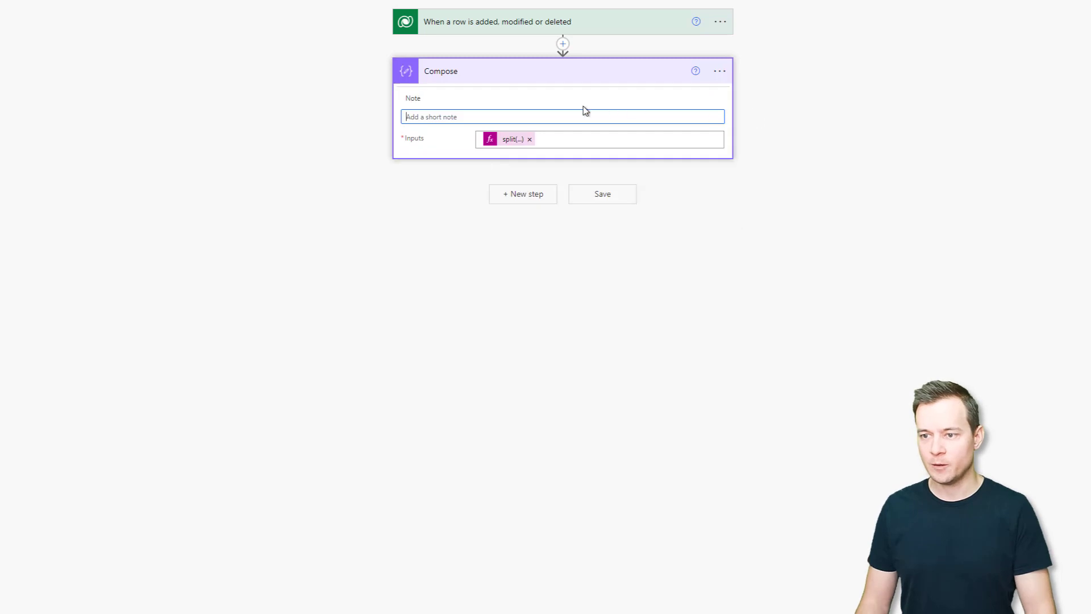
key("ctrl+v")
left_click(584, 91)
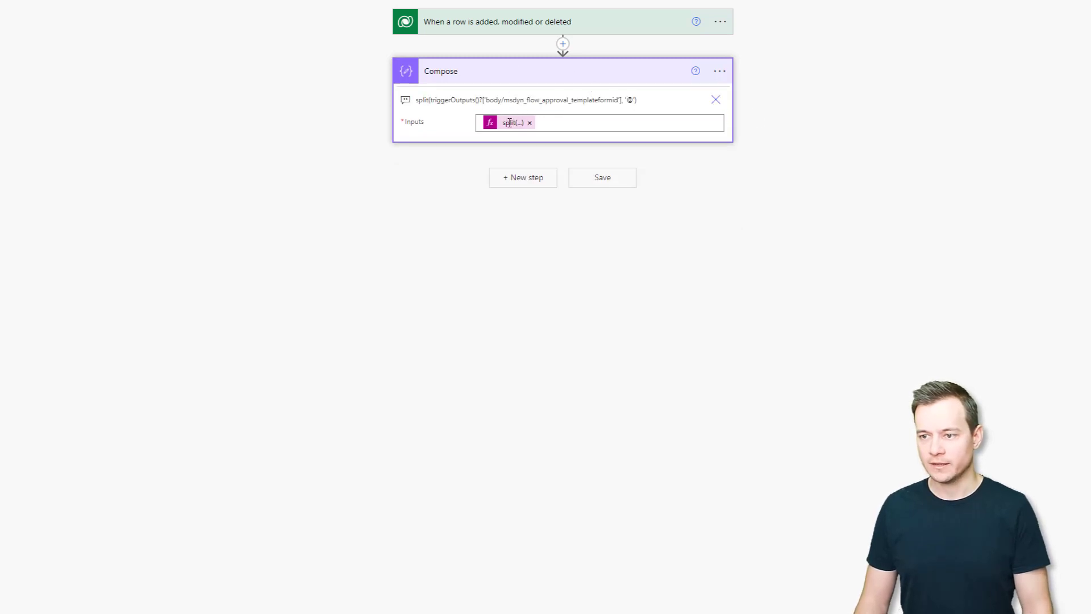
Add a Forms Get response details action with Form Id set to last(outputs('Compose')).
left_click(526, 178)
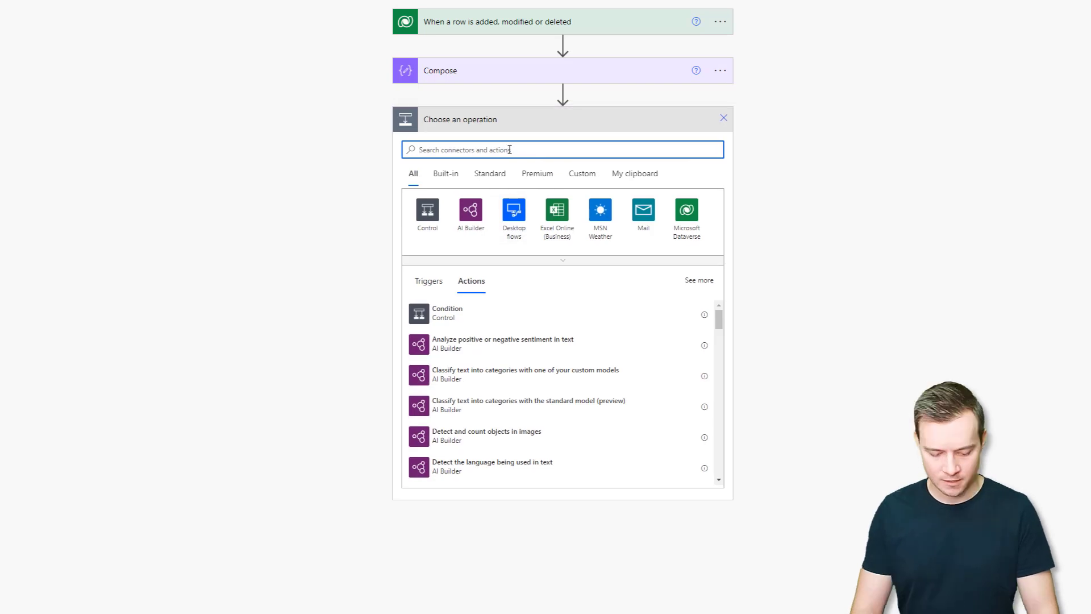
type("form")
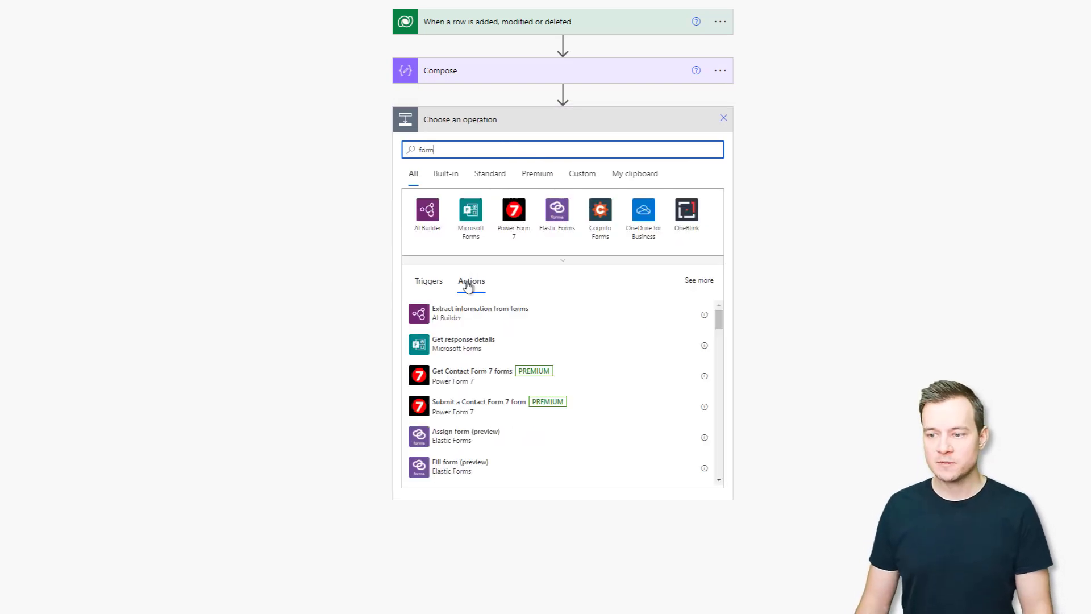
left_click(457, 350)
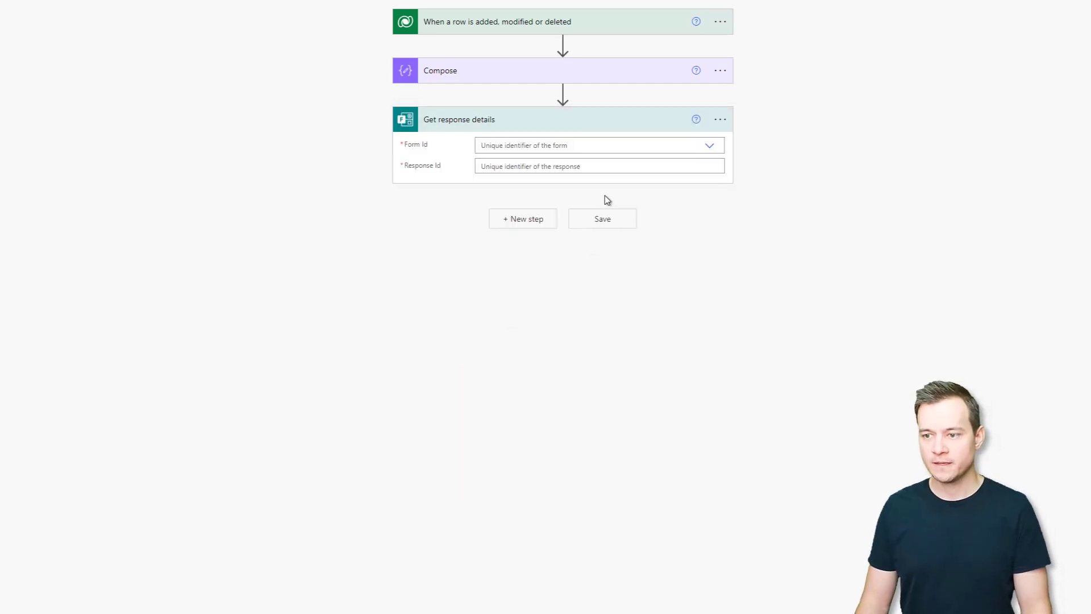
left_click(574, 147)
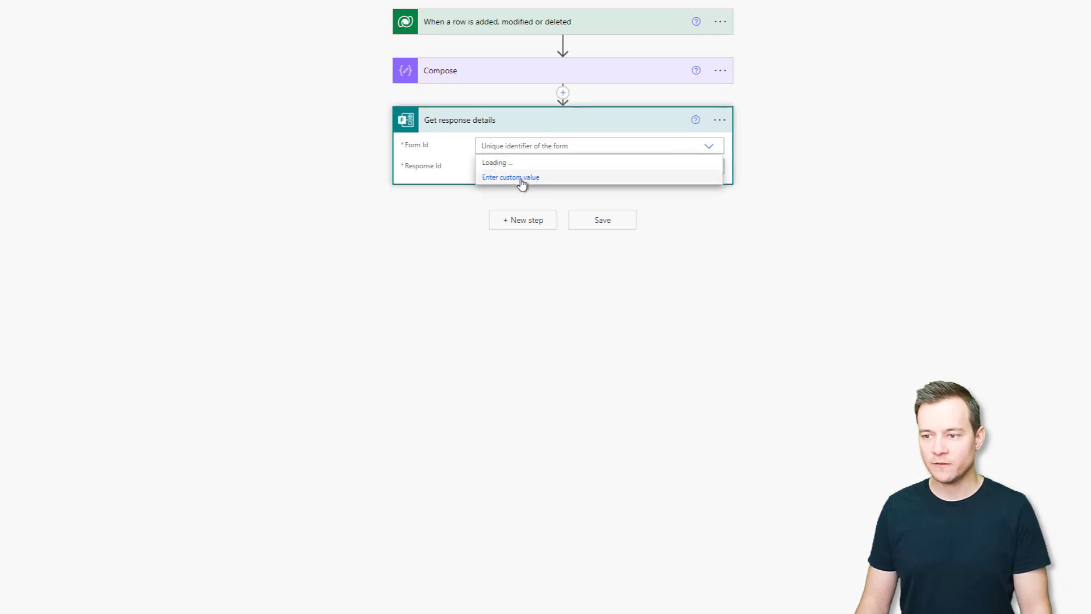
left_click(539, 145)
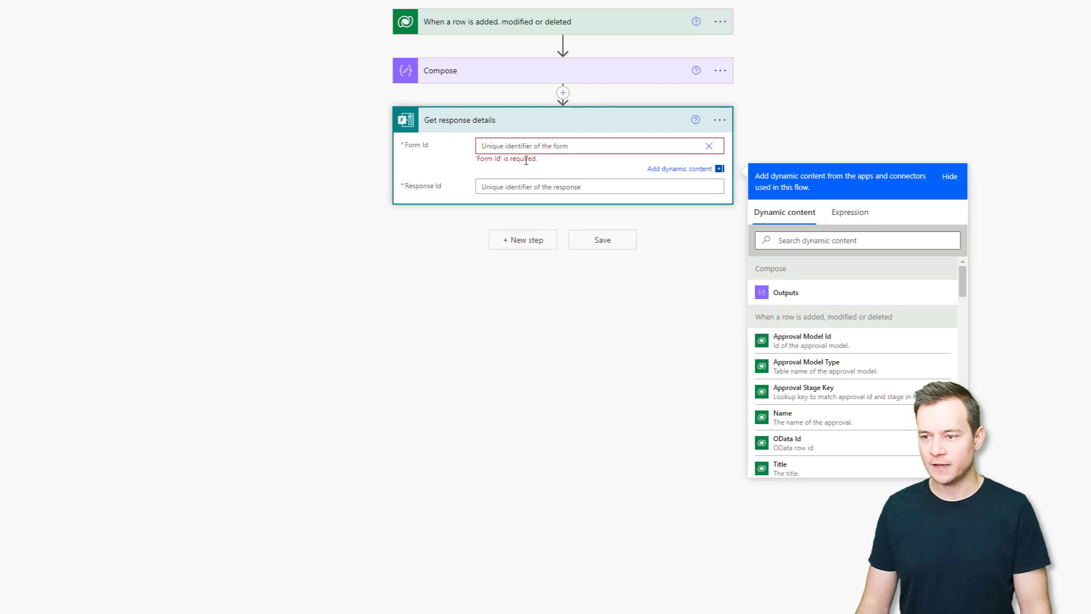
left_click(847, 214)
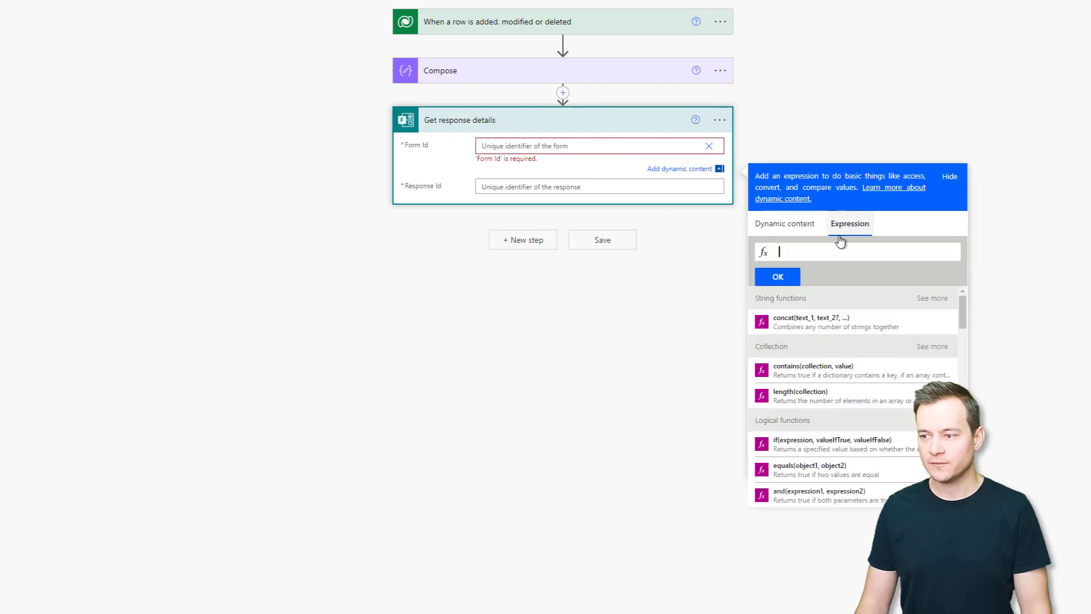
type("last(")
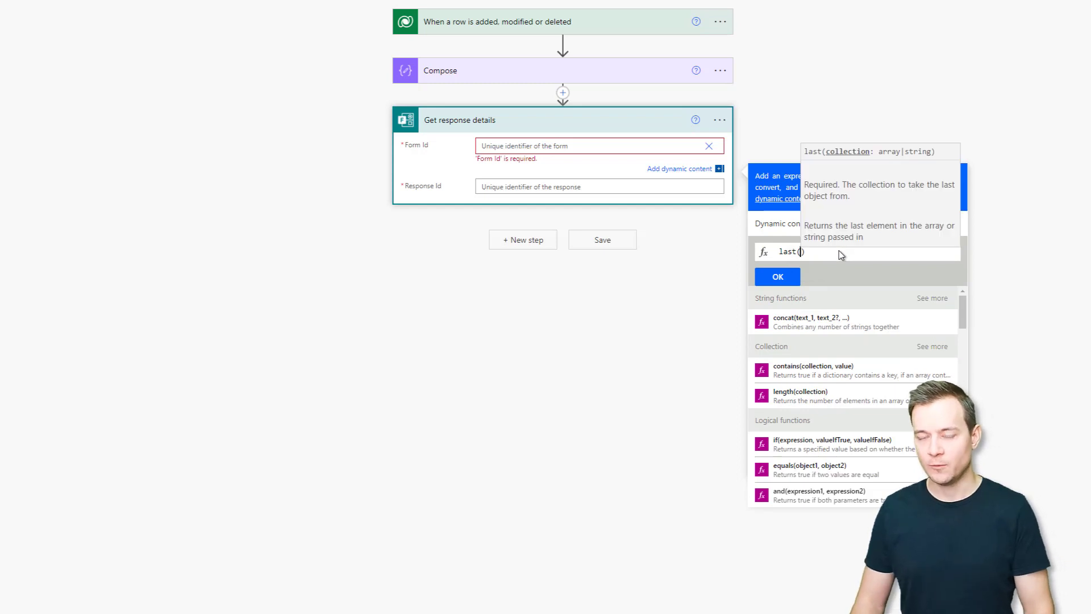
left_click(777, 224)
left_click(785, 312)
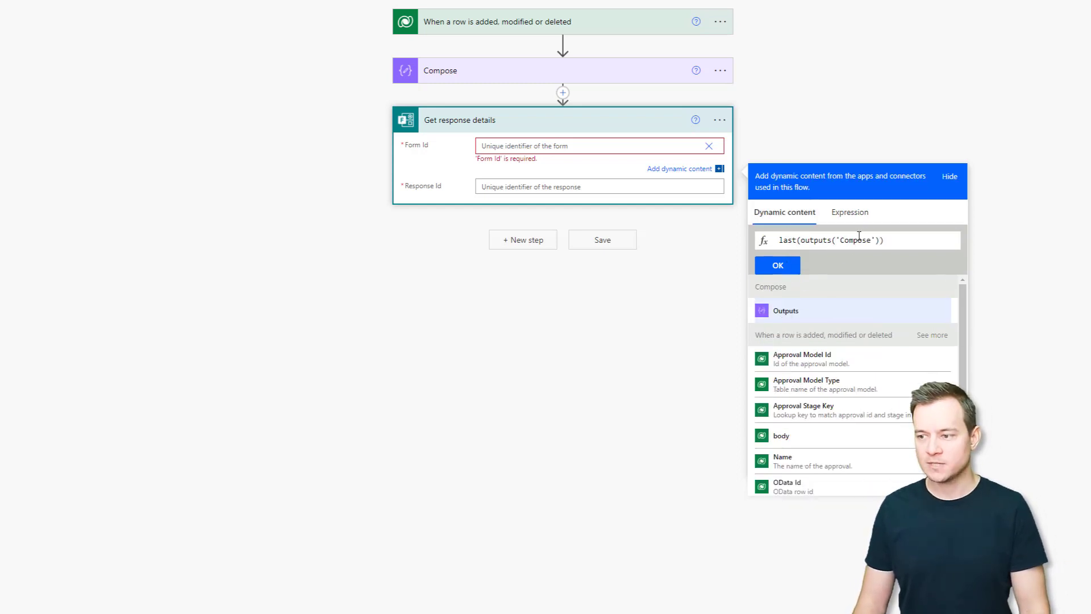
left_click(772, 265)
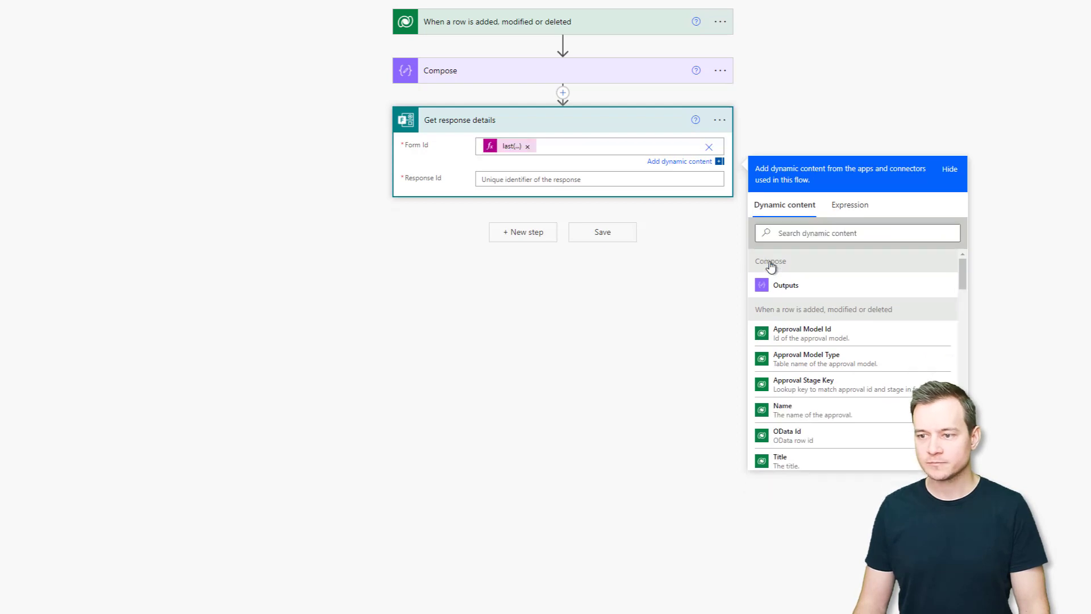
Set Response Id to the trigger's Template Response Id field and begin a new step.
left_click(539, 183)
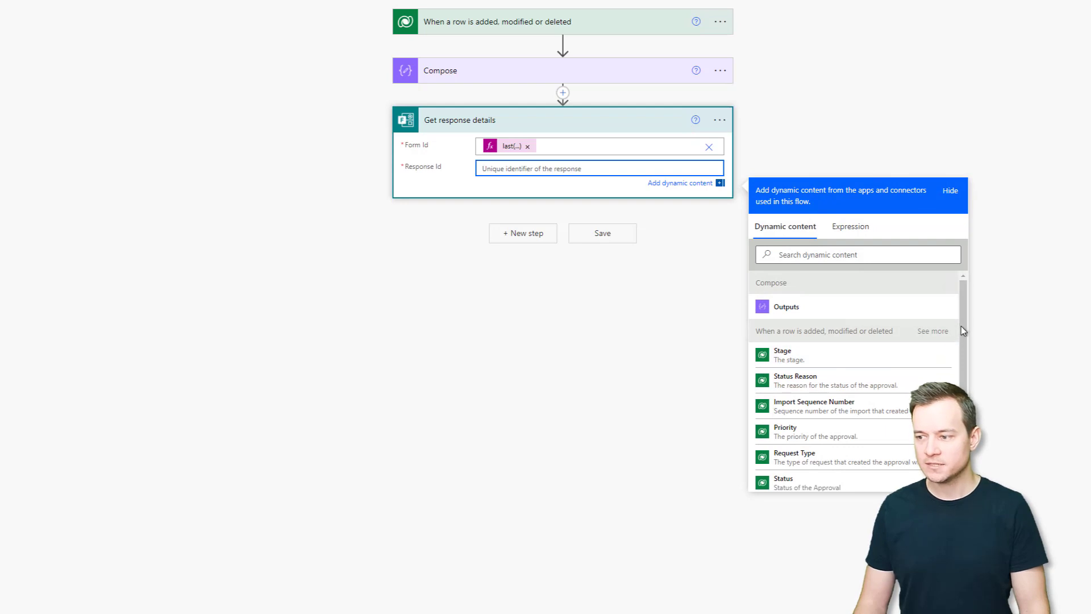
left_click_drag(961, 326, 961, 374)
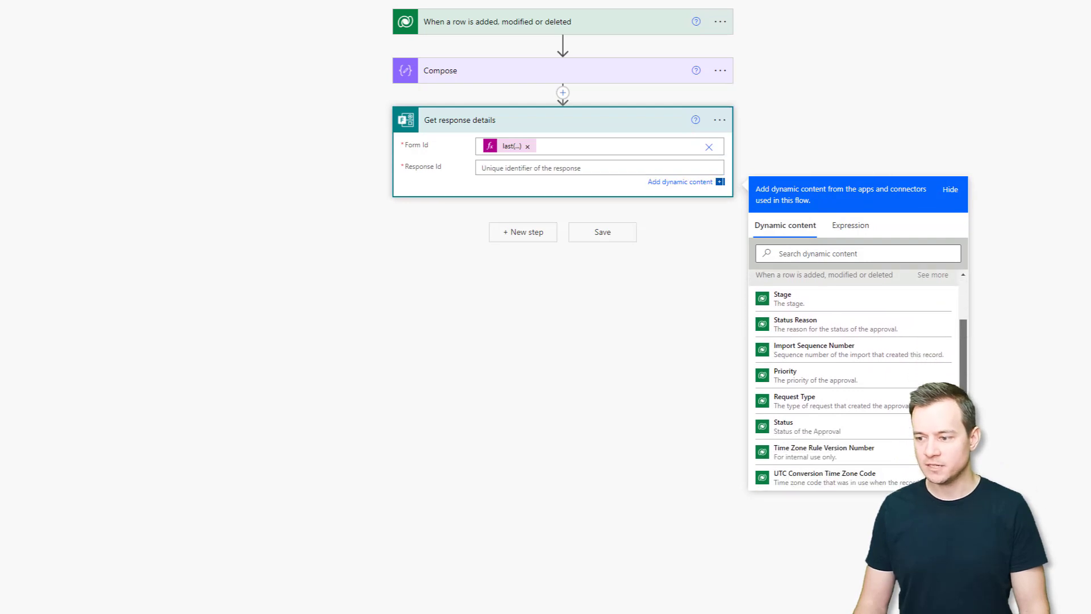
left_click(940, 275)
scroll(852, 369, "down", 1)
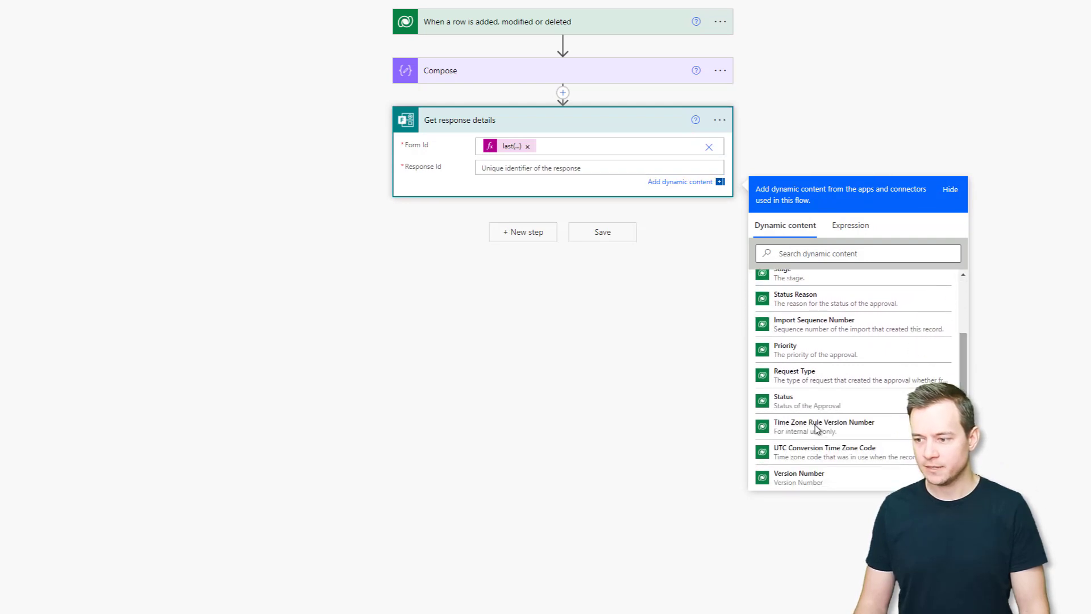
left_click(806, 252)
type("temap")
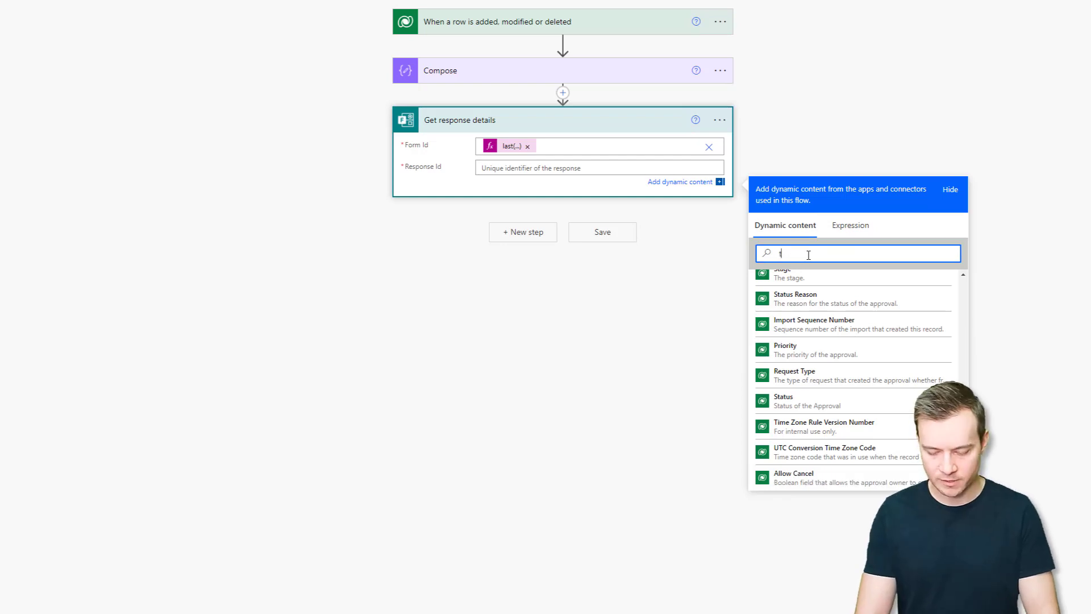
key("BackSpace")
key("BackSpace")
type("pla")
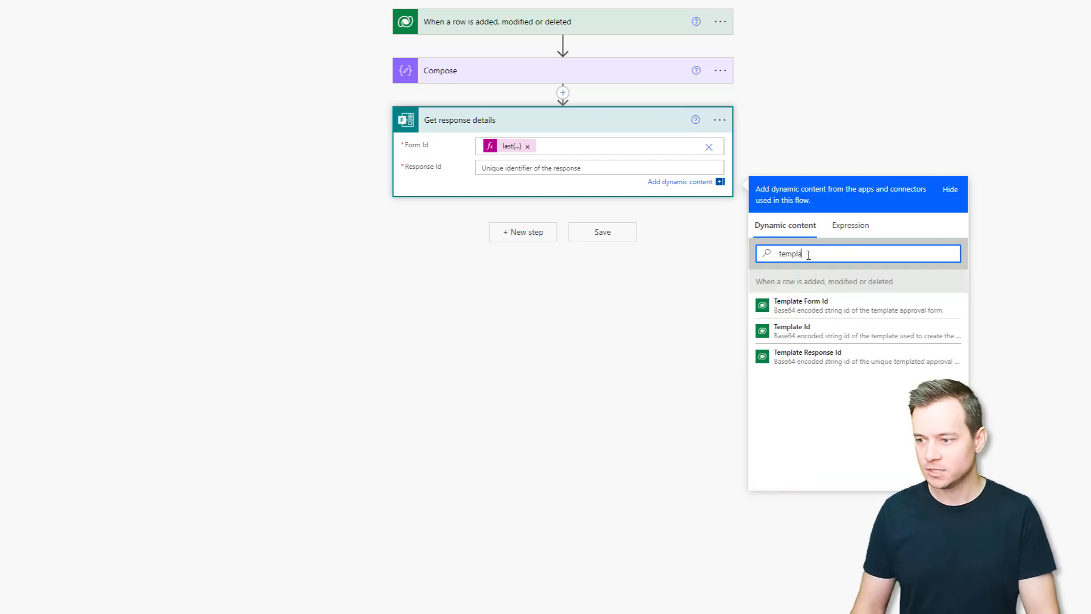
left_click(818, 356)
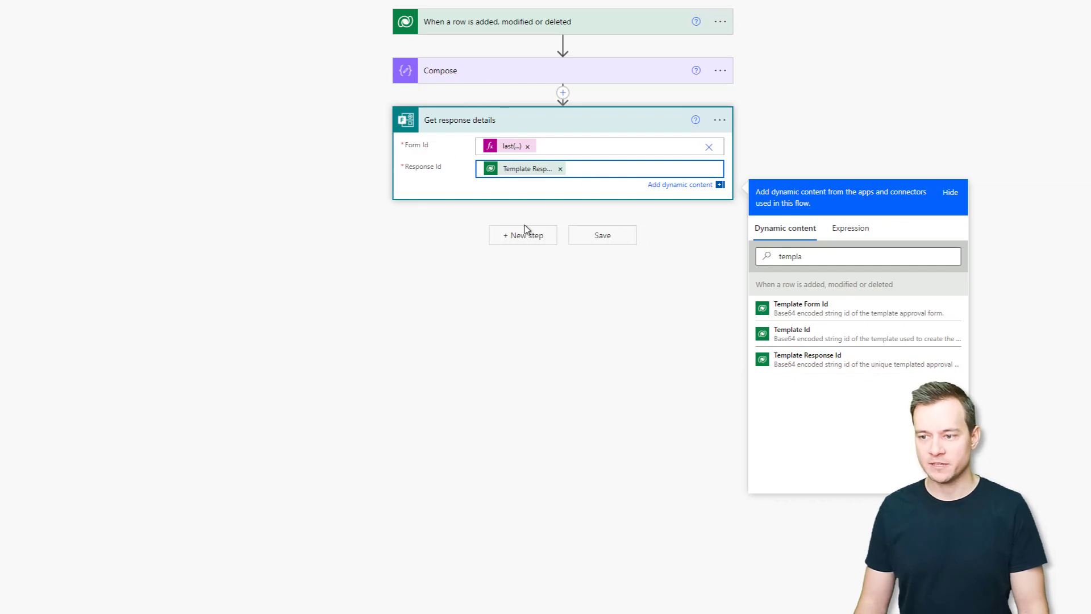
left_click(528, 238)
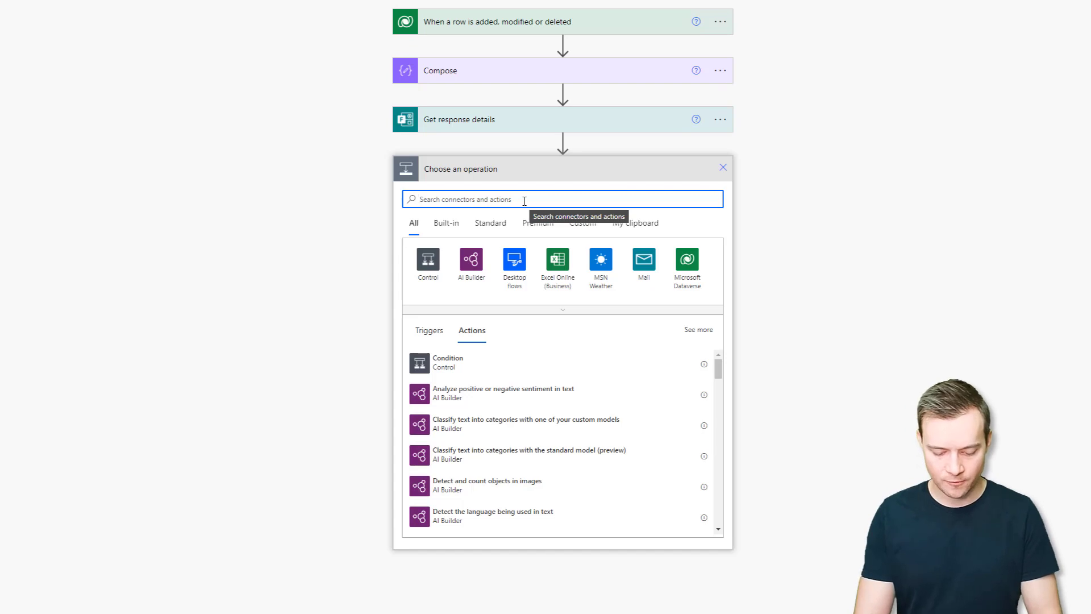
Add the Office 365 Groups List group members action.
type("group")
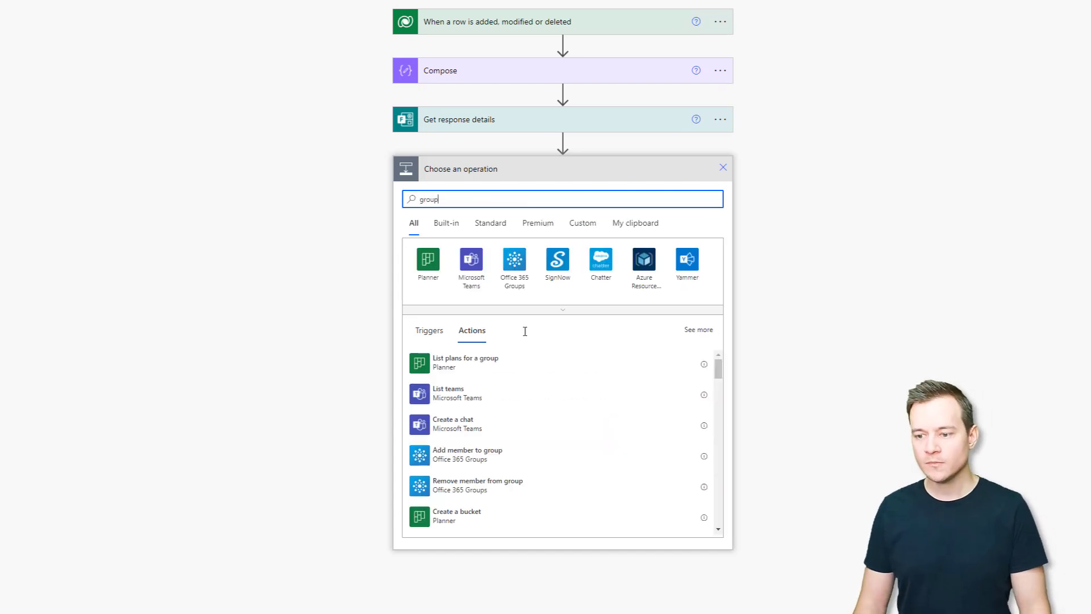
left_click(518, 267)
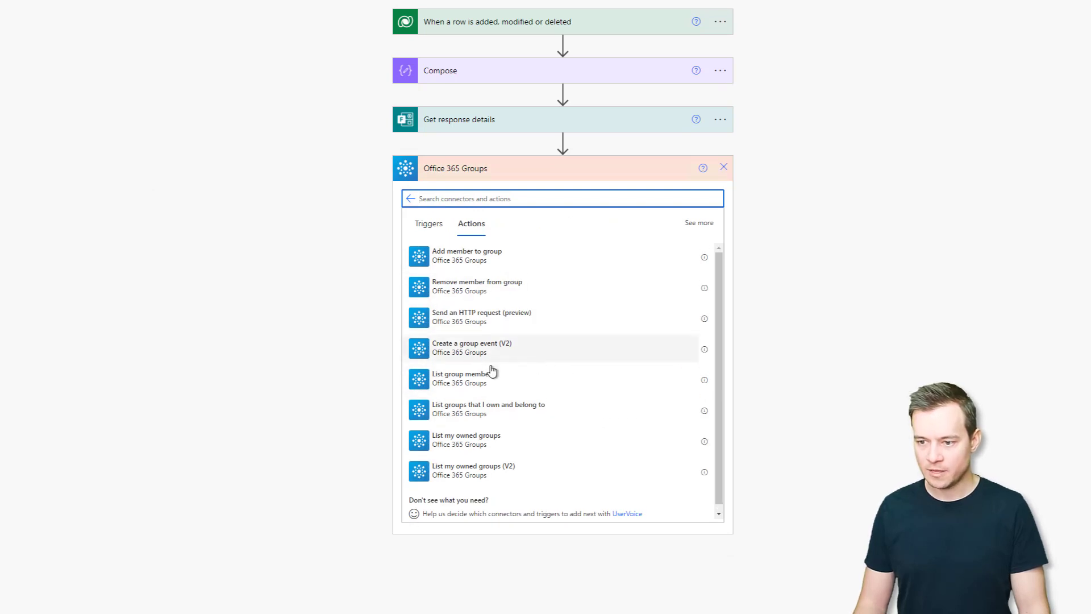
left_click(477, 384)
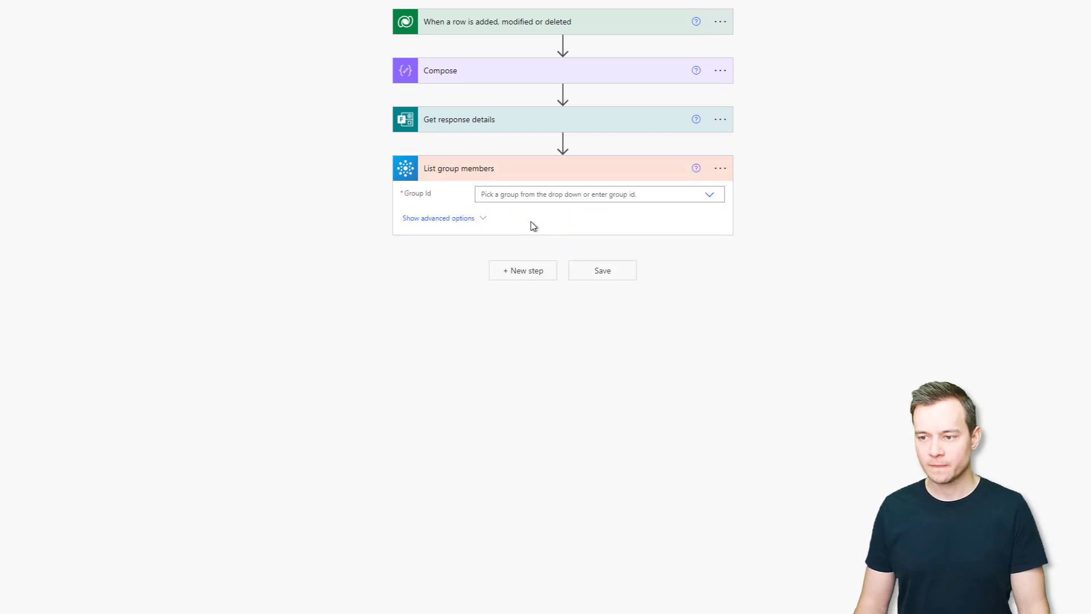
Set Group Id to the custom expression first(outputs('Compose')).
left_click(709, 194)
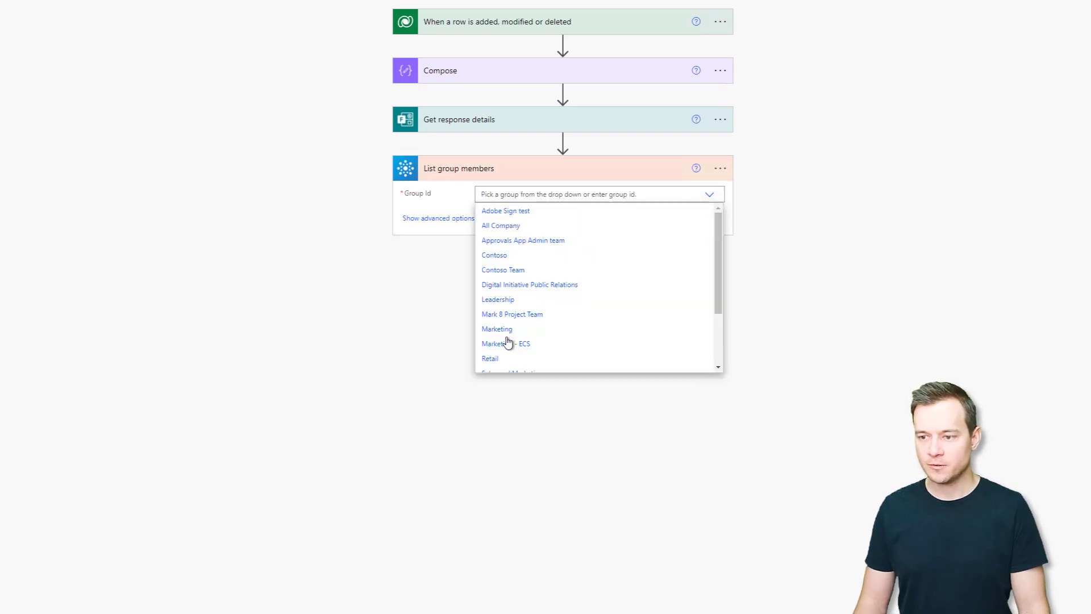
scroll(505, 341, "down", 2)
left_click(516, 366)
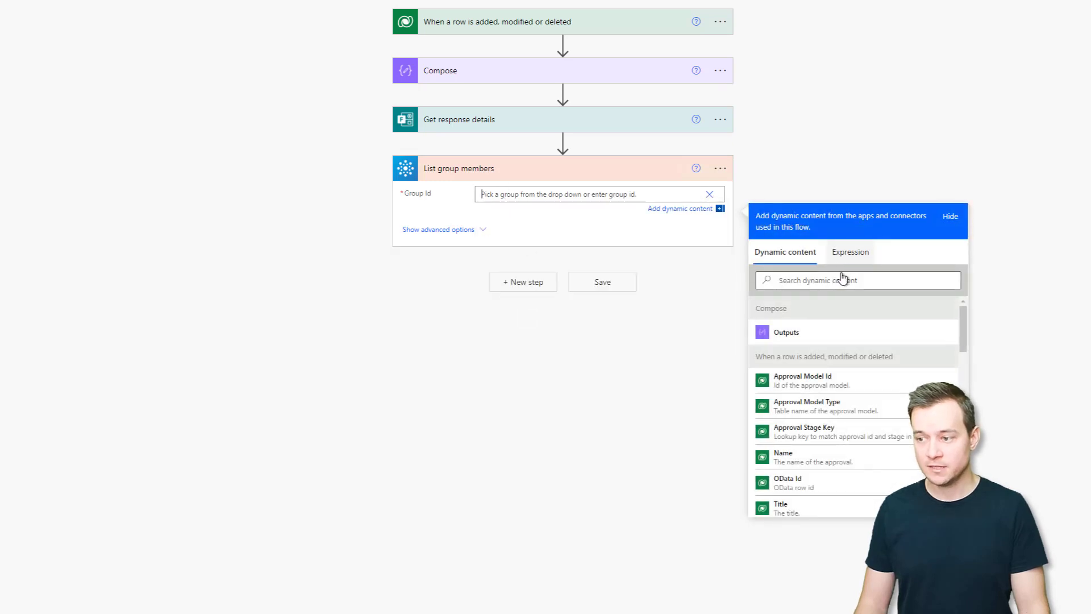
left_click(847, 253)
type("f")
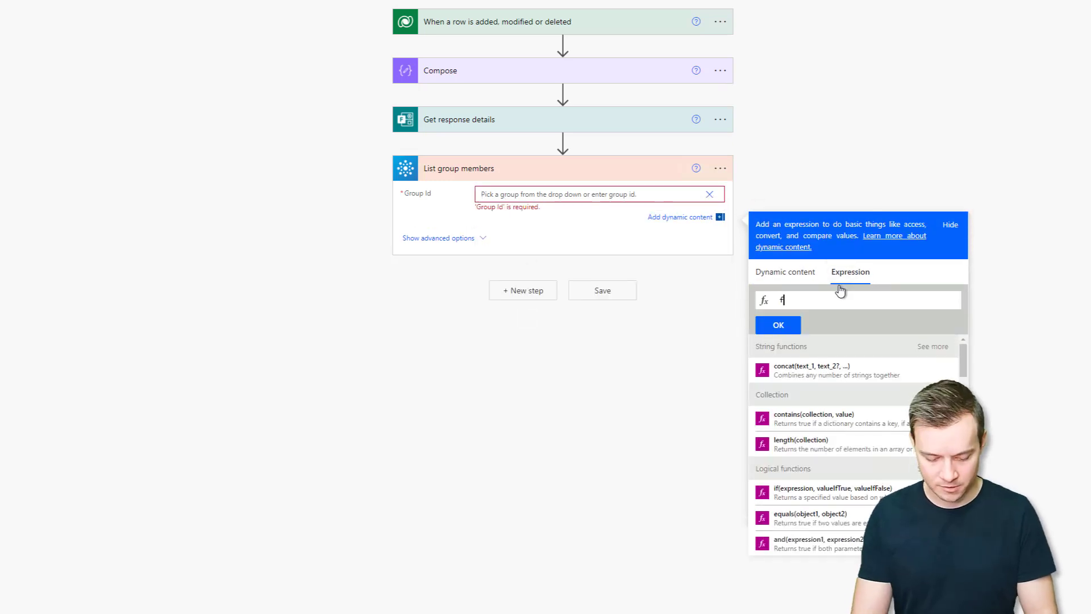
type("irst(")
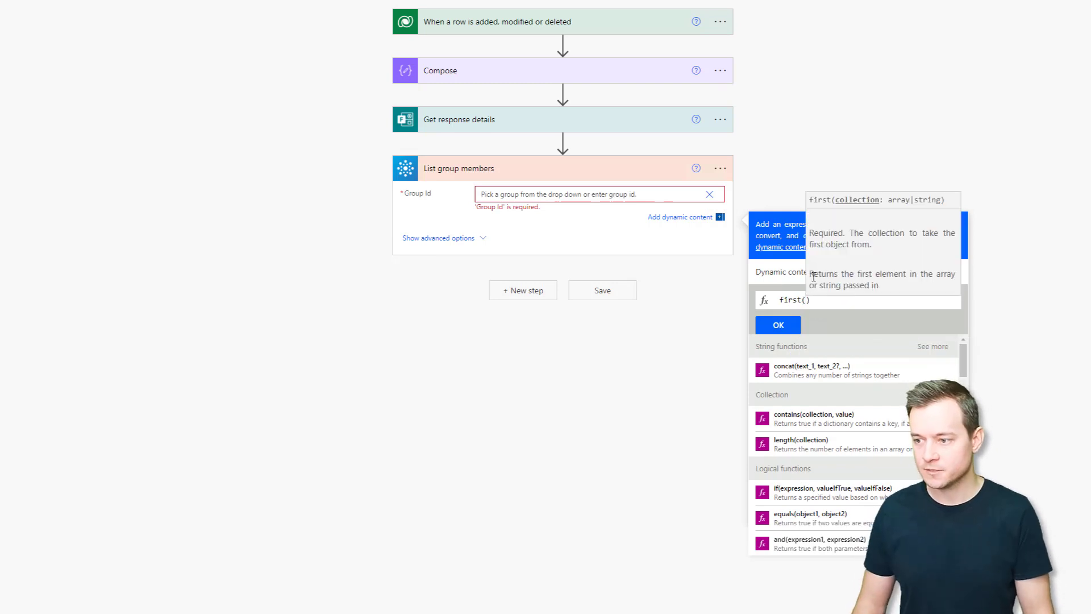
left_click(783, 275)
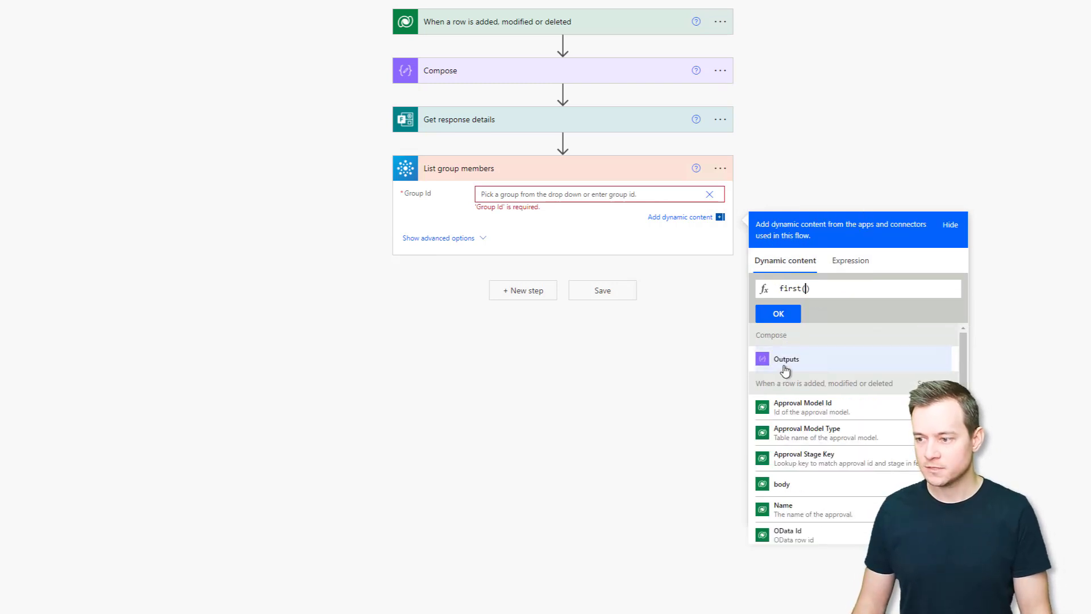
left_click(781, 367)
left_click(779, 313)
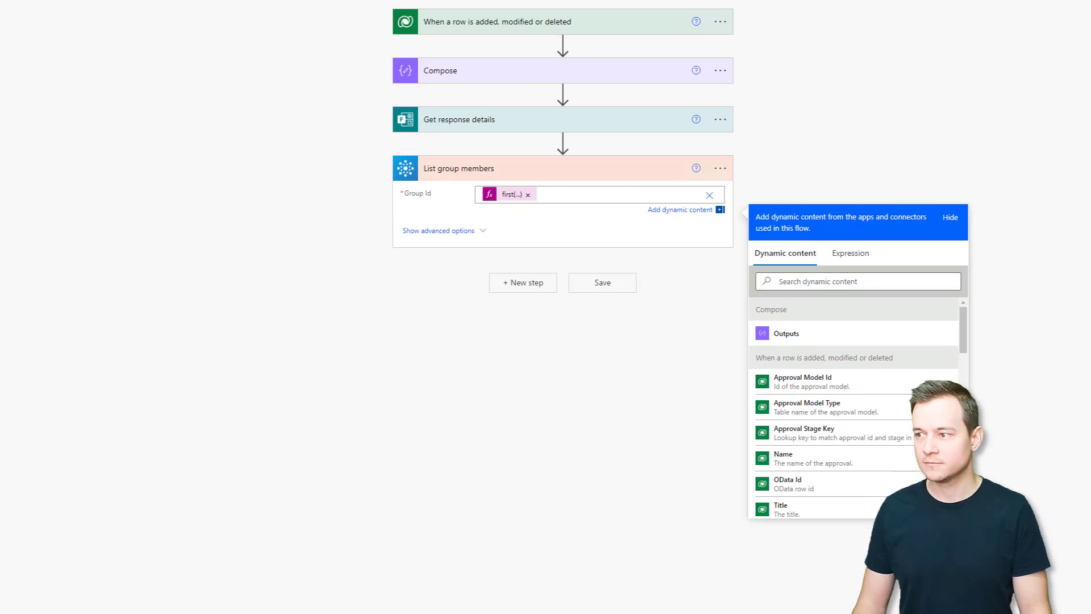
Name the flow 'Approvals with templates' and save it.
left_click(126, 59)
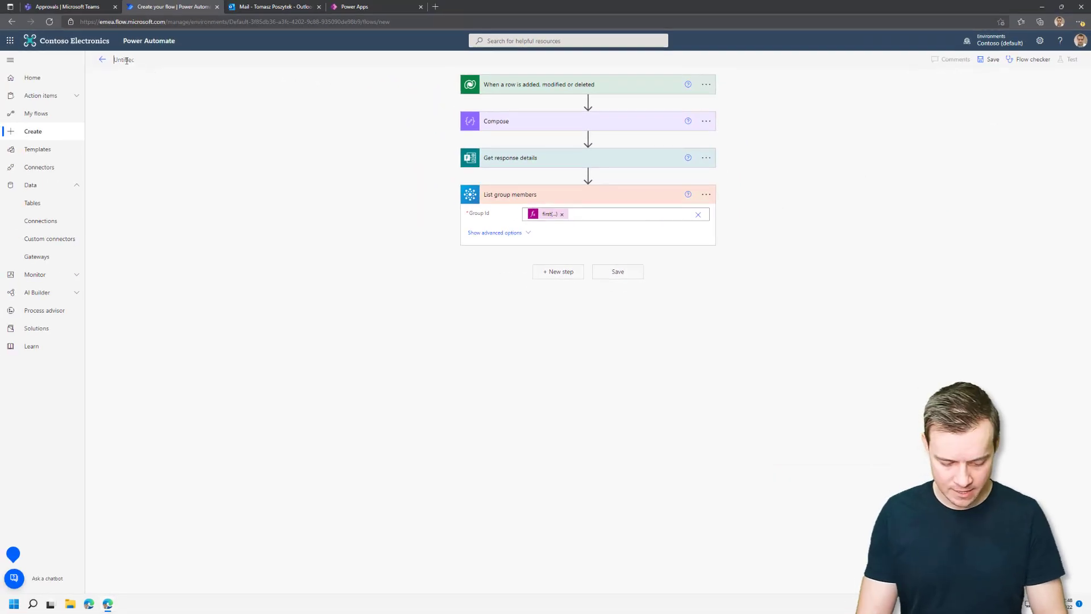
type("Appr")
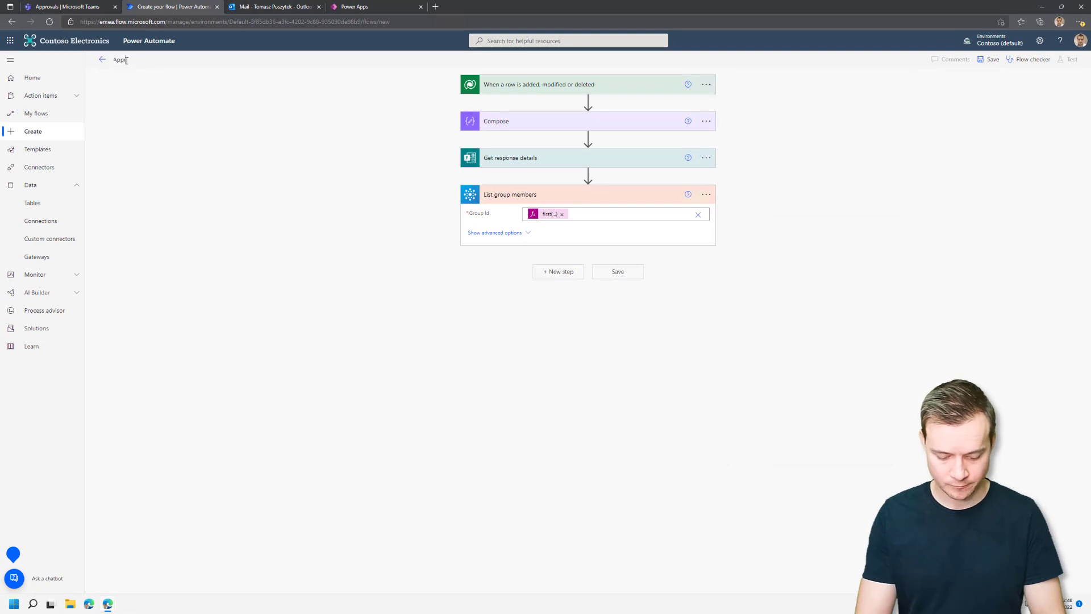
type("ovals with te")
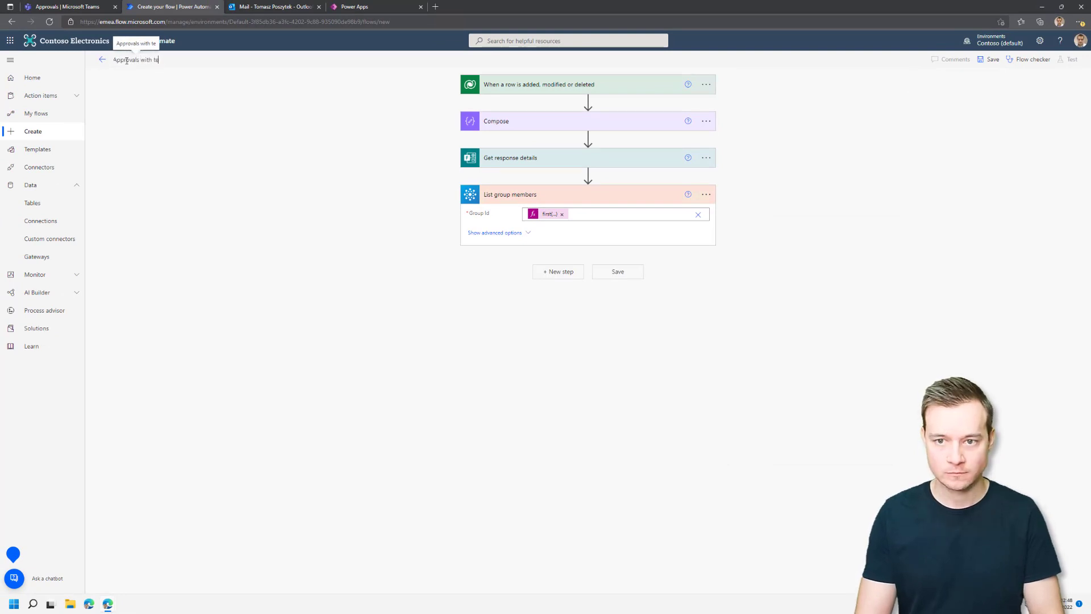
type("mp")
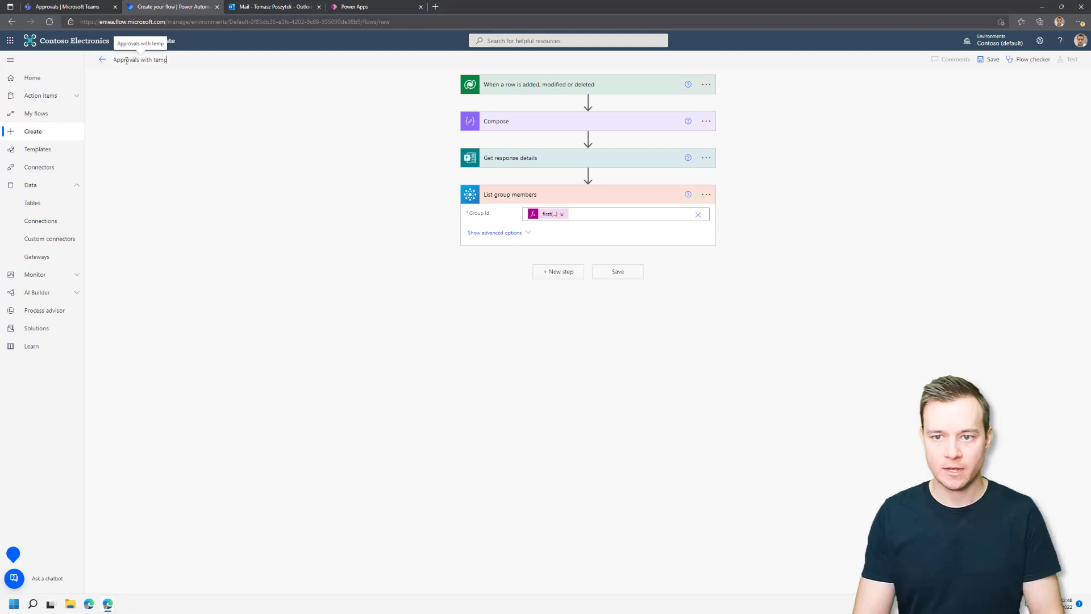
type("llates")
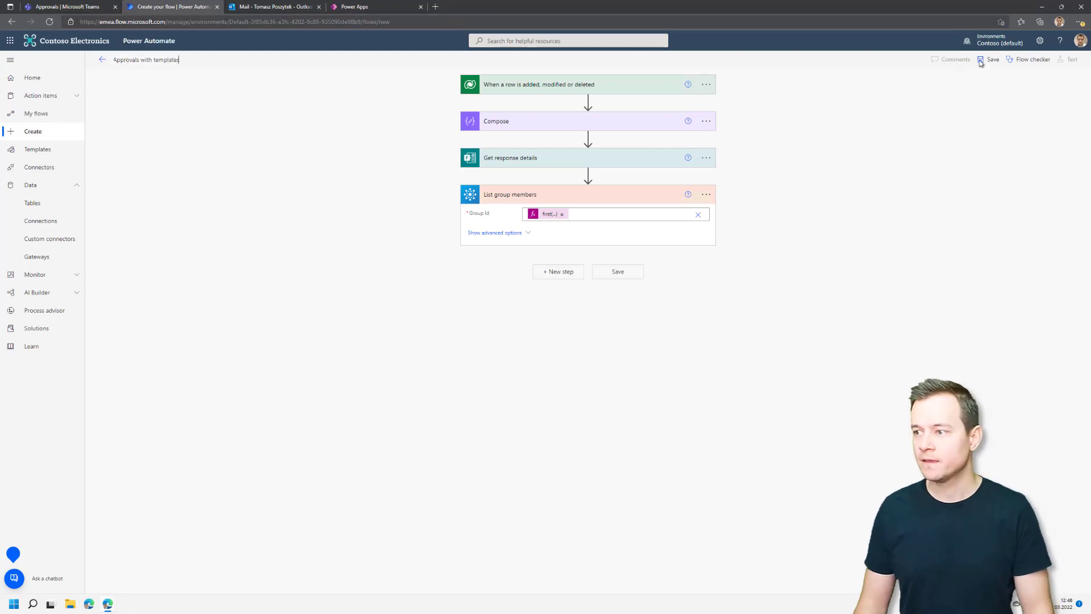
left_click(981, 60)
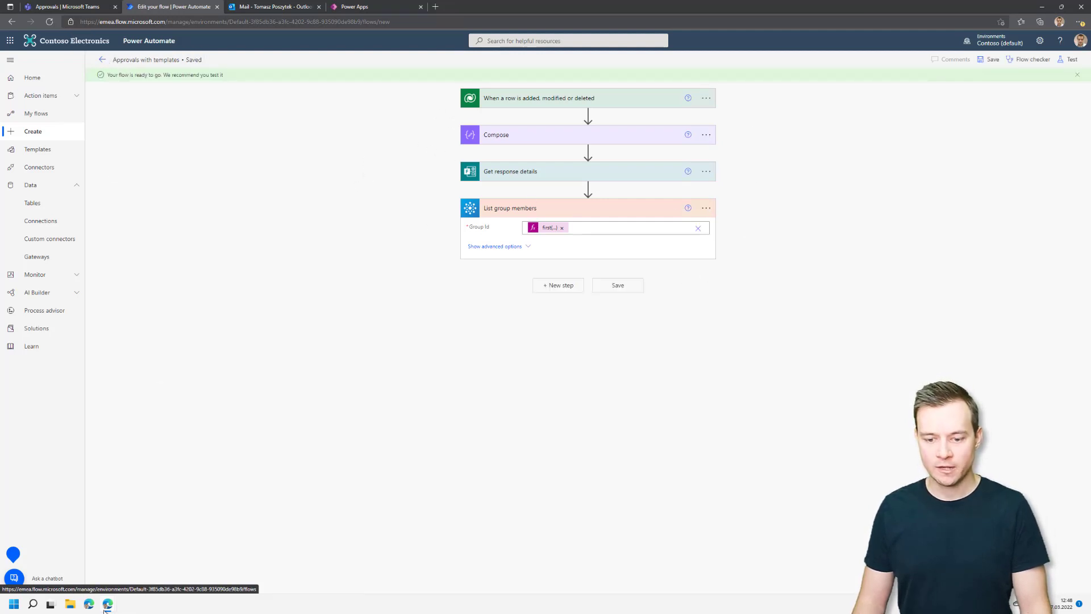
In Teams Approvals, start a new approval request from the Work from home template.
mouse_move(108, 607)
left_click(148, 574)
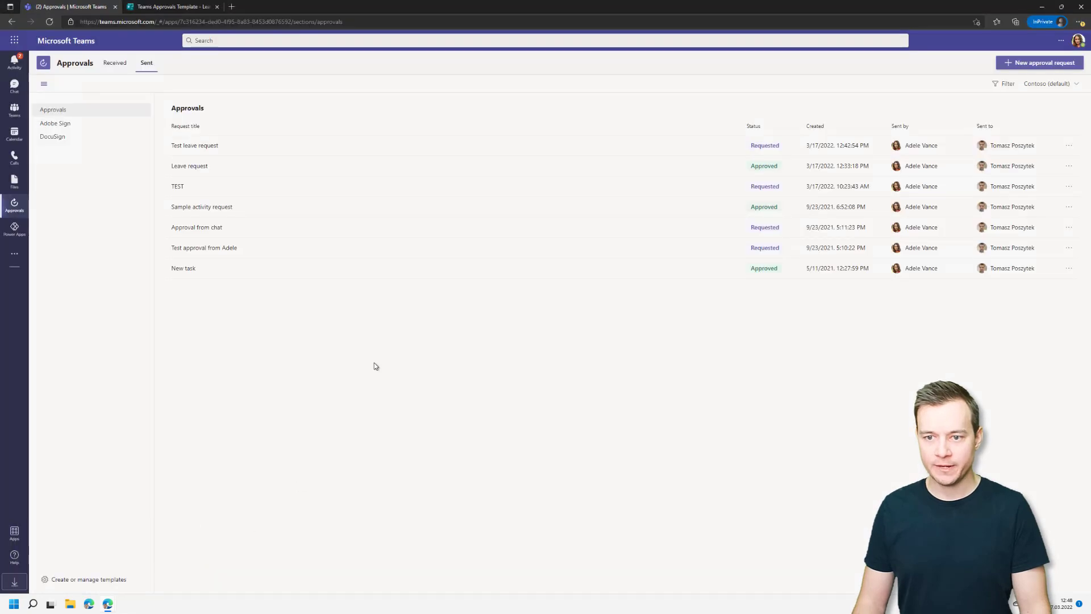
left_click(1018, 64)
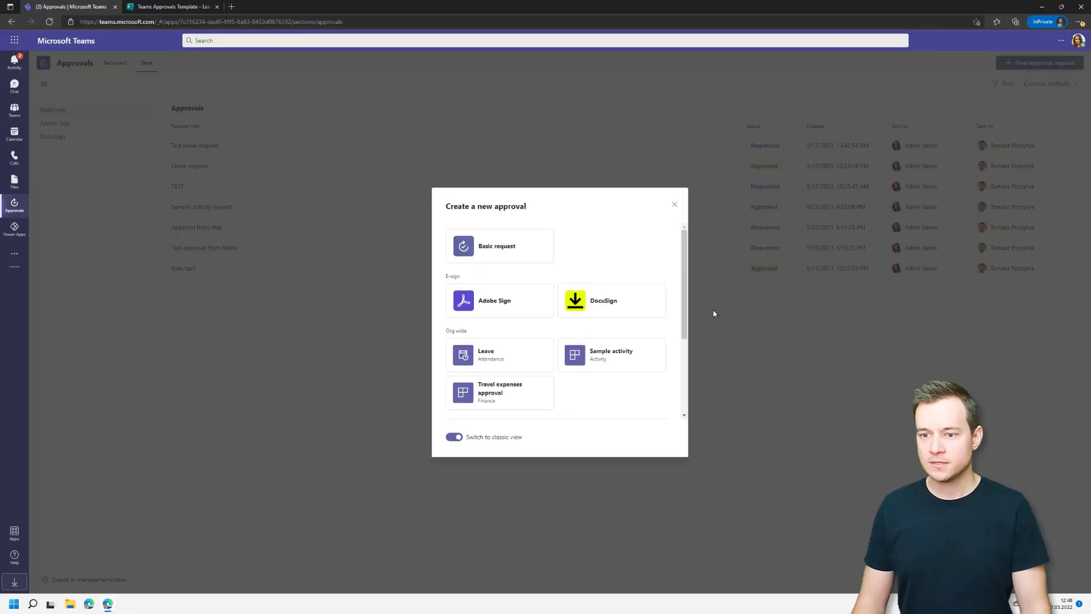
scroll(555, 313, "down", 3)
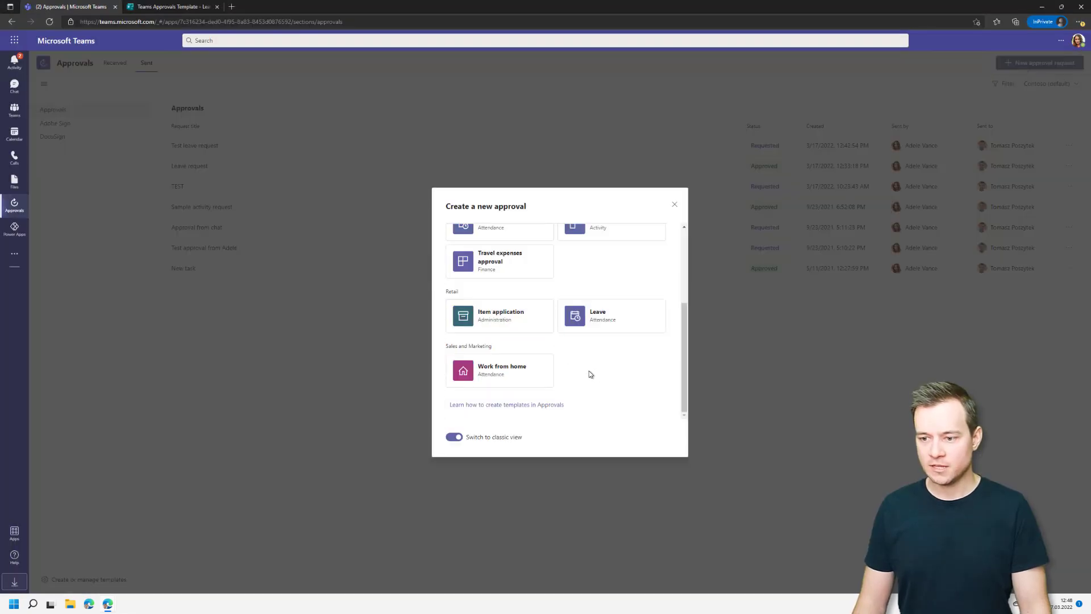
left_click(503, 375)
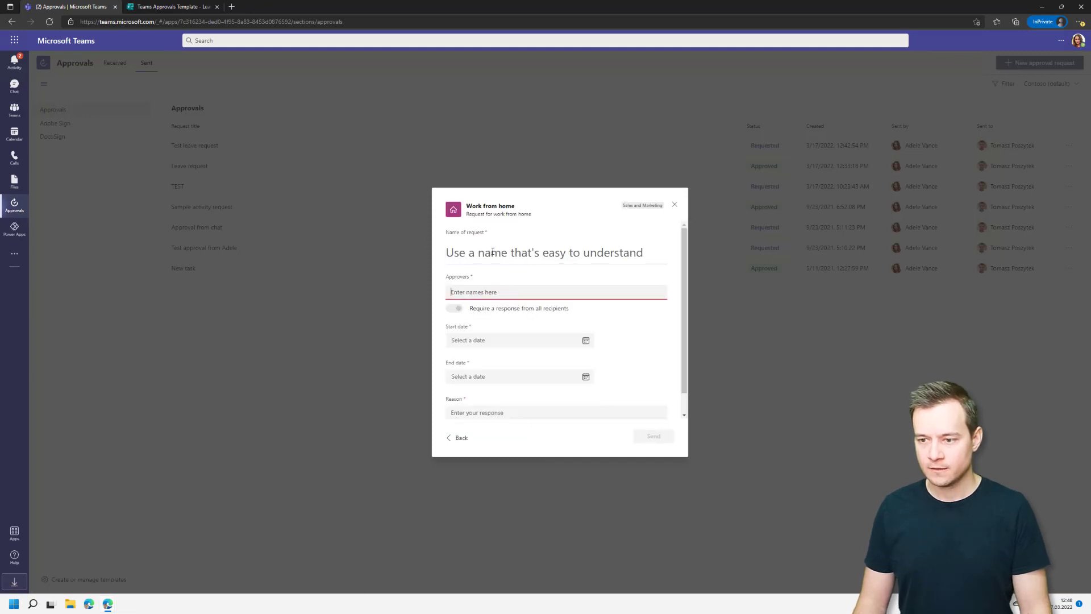
Name the request 'Work from Home test' and add the suggested person as approver.
left_click(492, 251)
type("Wo")
key("BackSpace")
key("BackSpace")
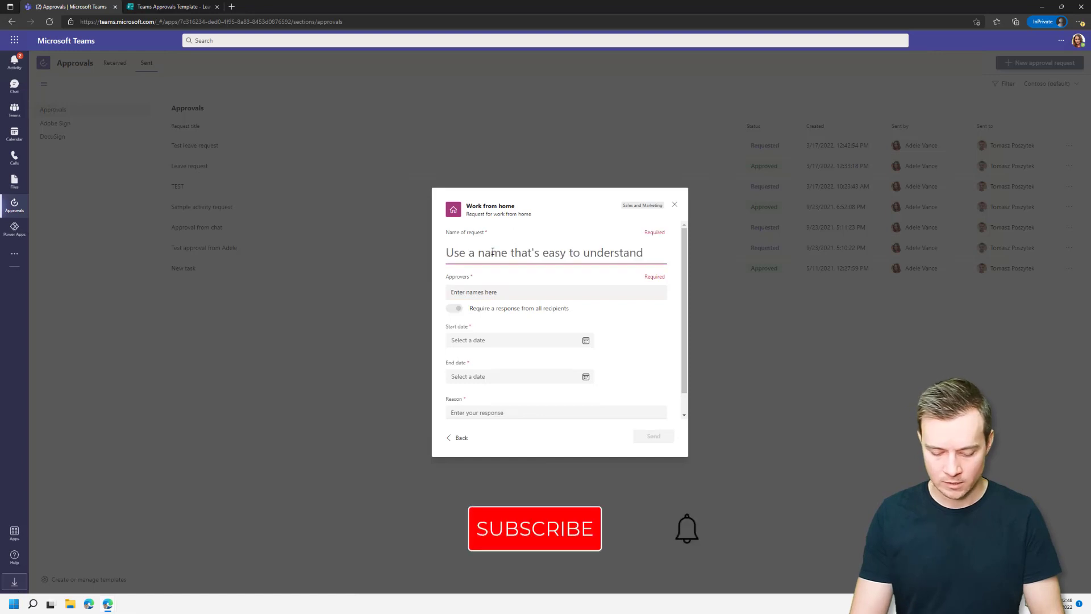
type("Work fr")
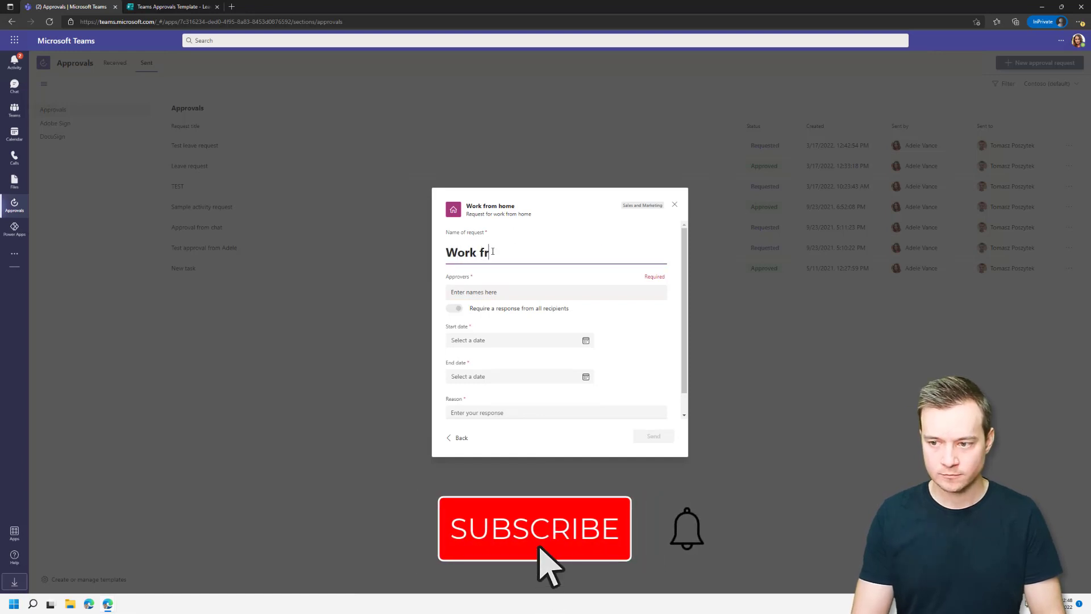
type("om Home test")
key("Tab")
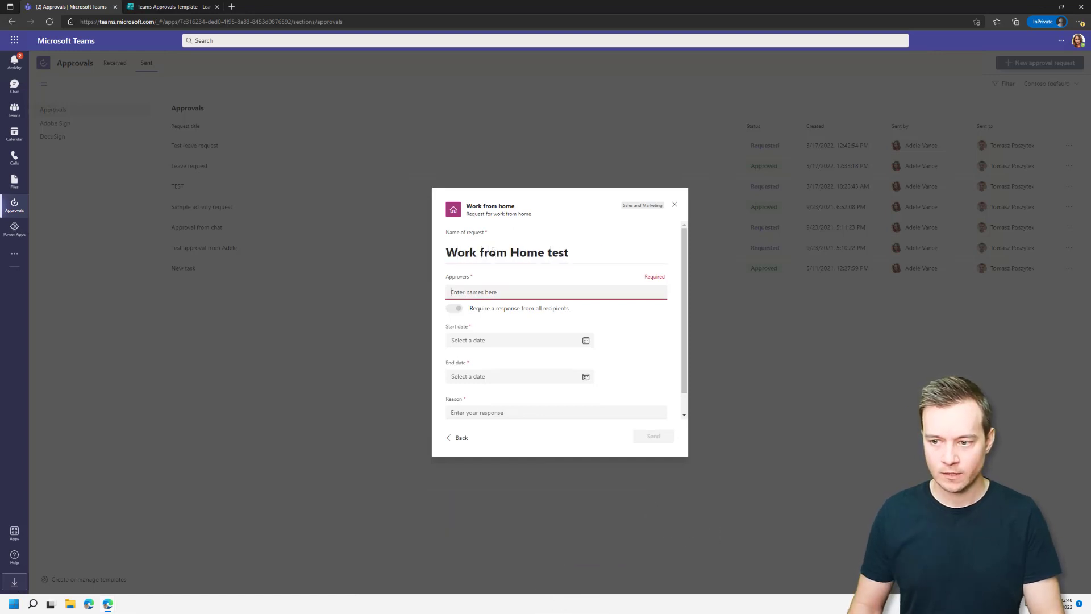
type("tomasz Poszytek")
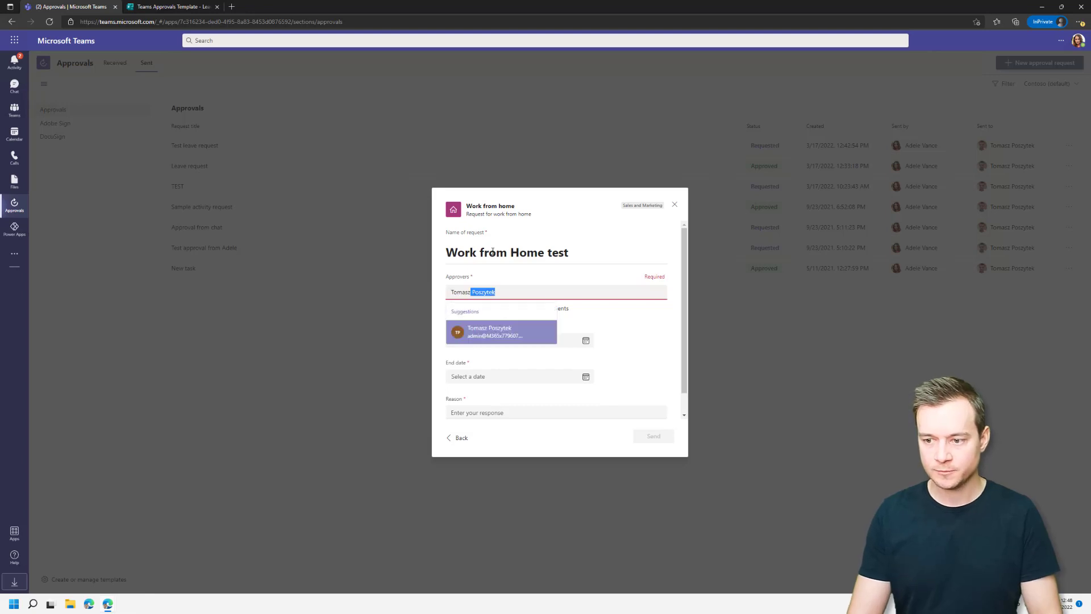
left_click(506, 331)
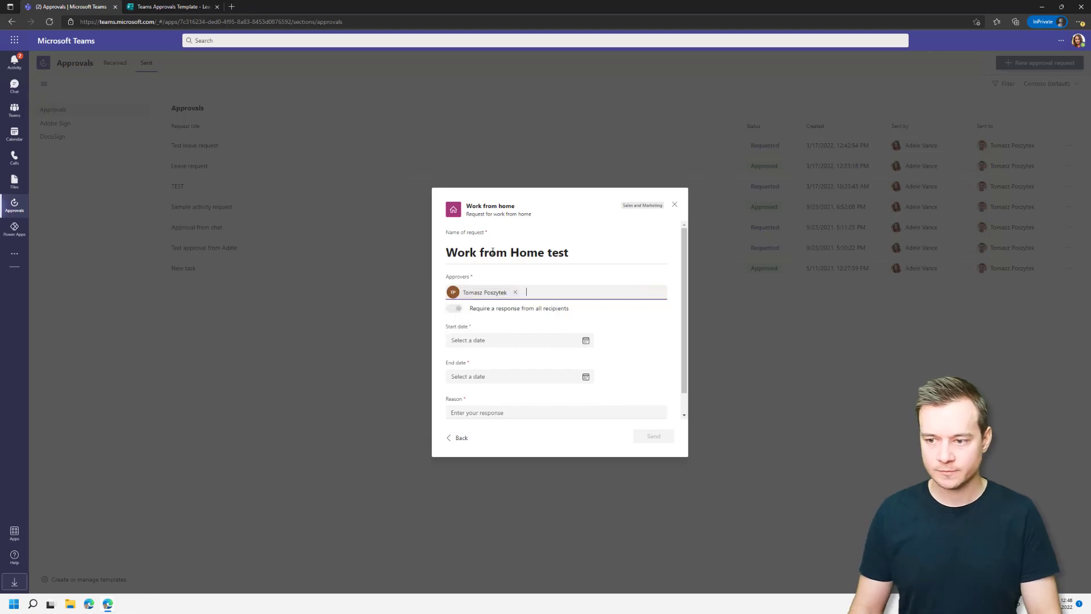
Set the dates to 3/20/2022 through 3/25/2022, enter a reason, and send the request.
left_click(523, 339)
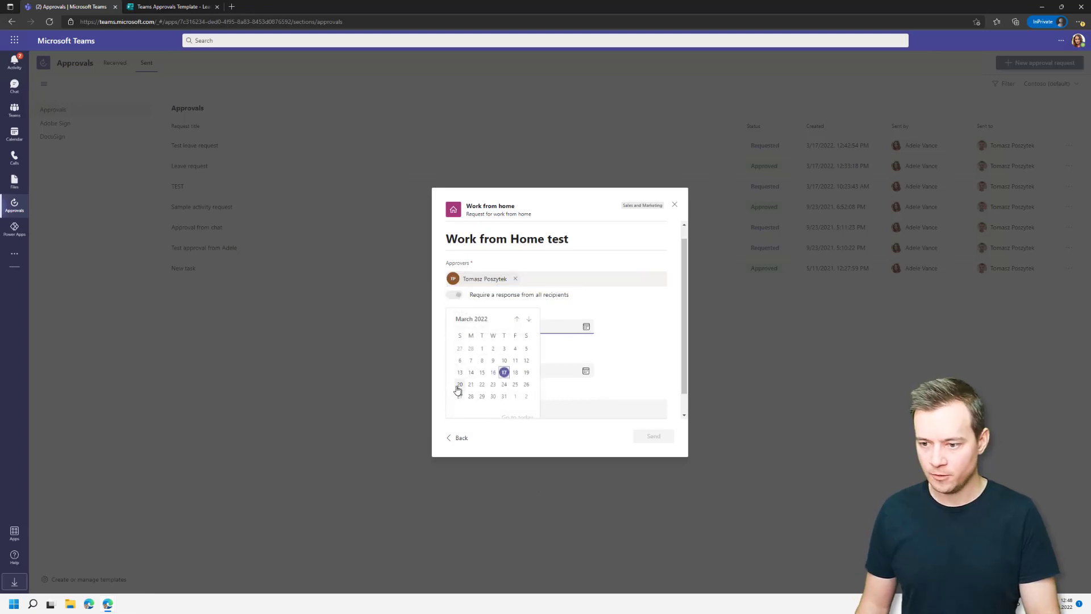
left_click(459, 385)
left_click(586, 366)
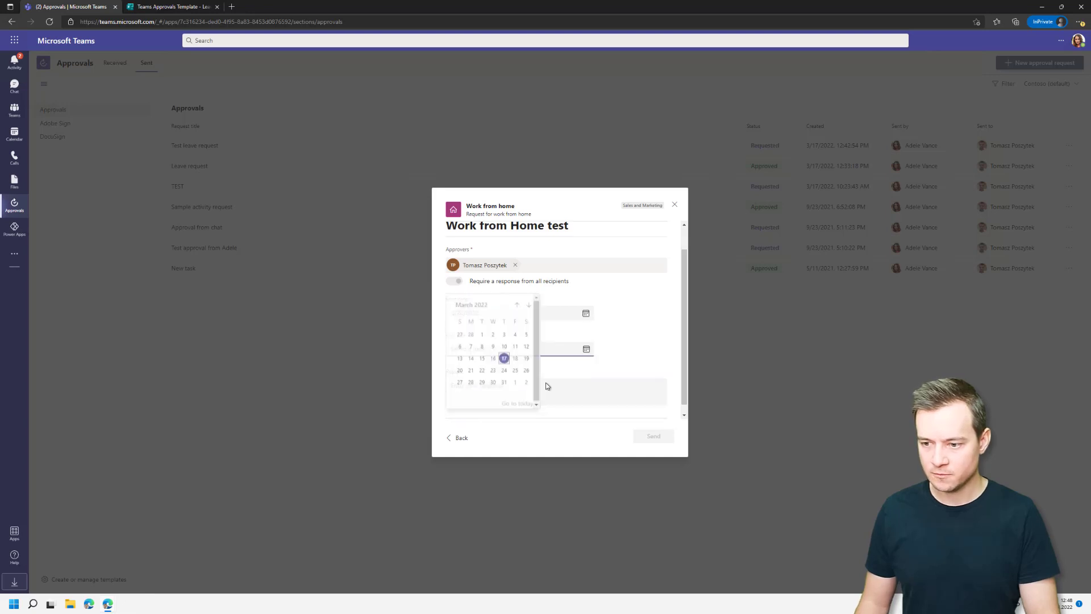
left_click(514, 370)
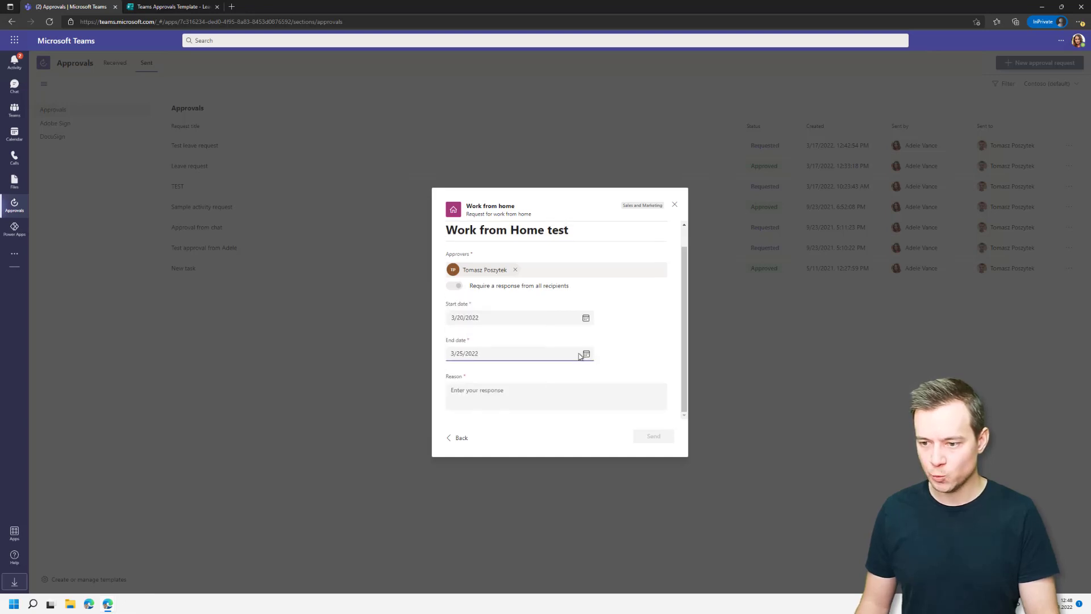
left_click(559, 389)
type("I need to take care of my pets.")
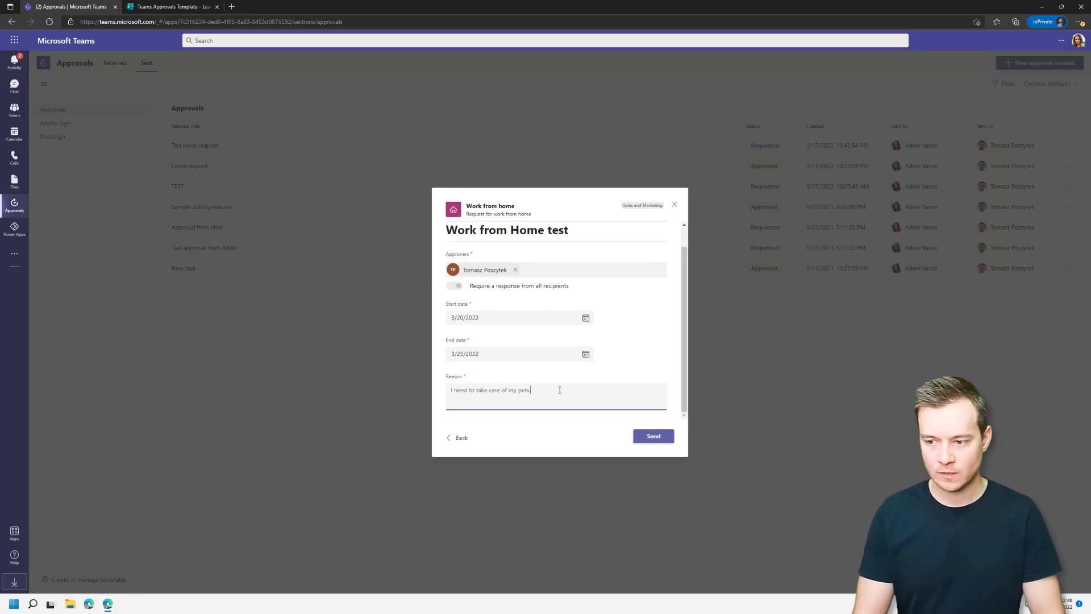
left_click(652, 439)
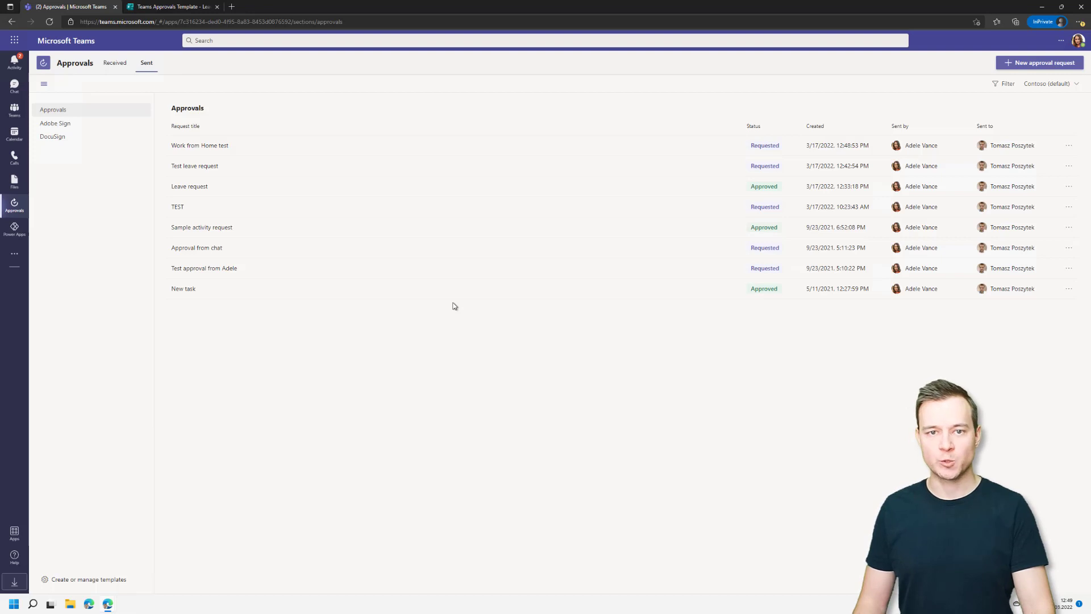
Open the flow's details page, refresh its run history twice, then return to Teams Approvals.
key("alt+Tab")
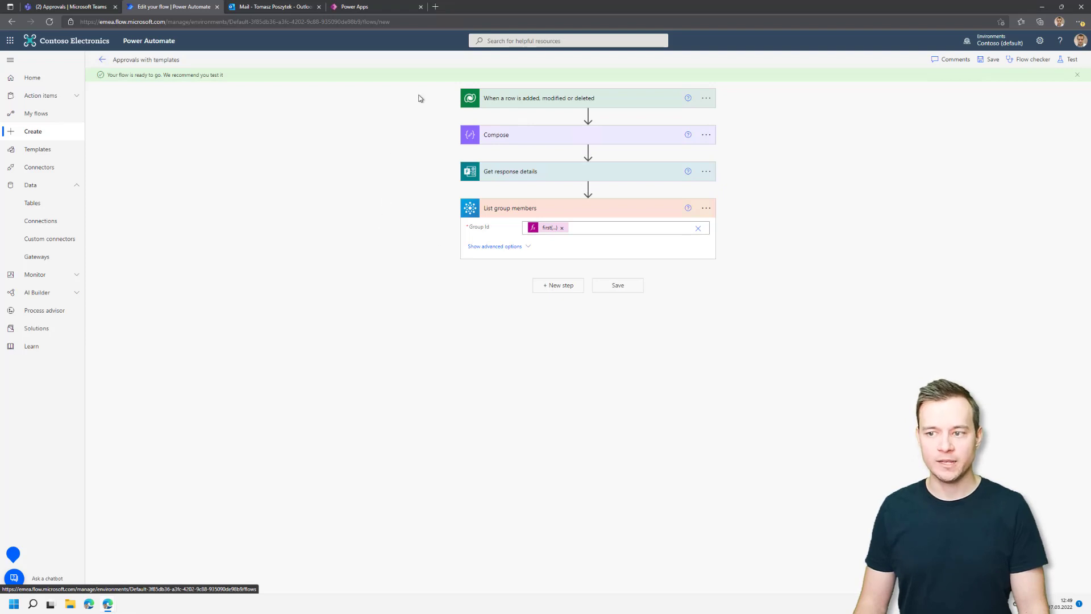
left_click(103, 60)
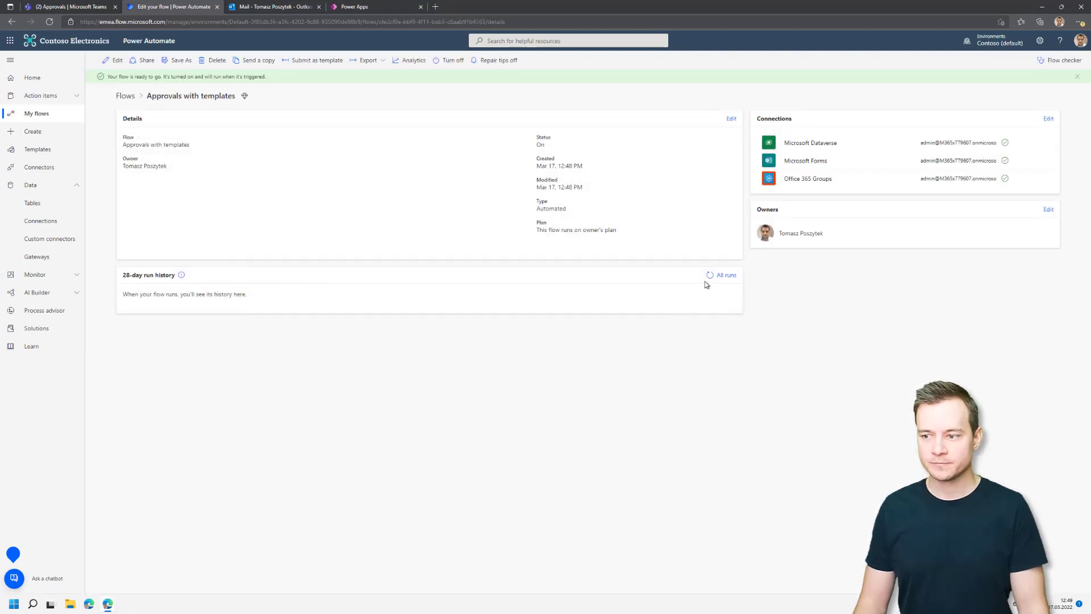
left_click(710, 276)
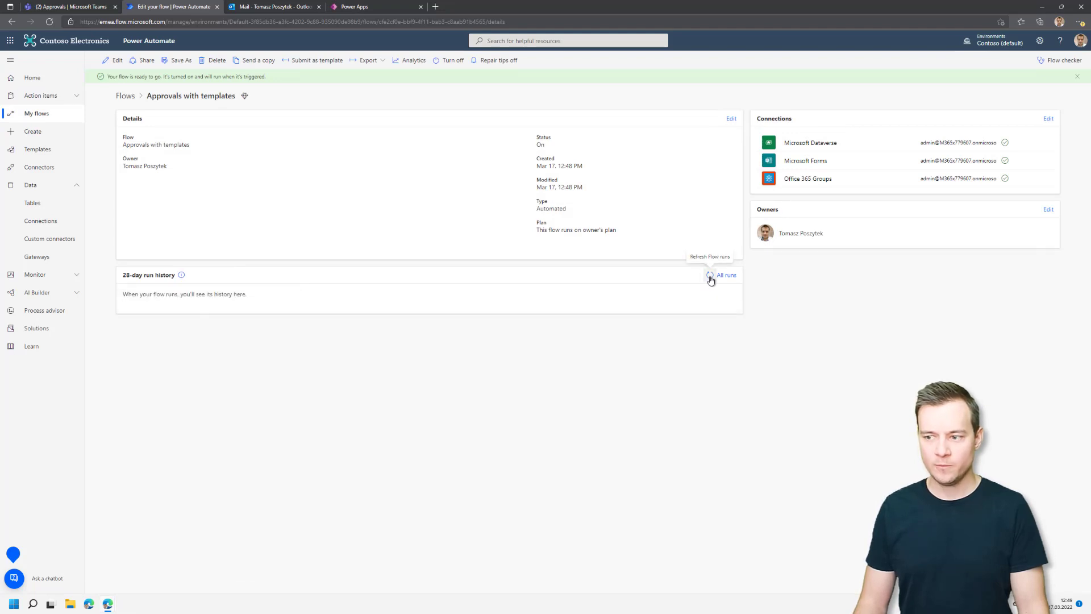
left_click(710, 277)
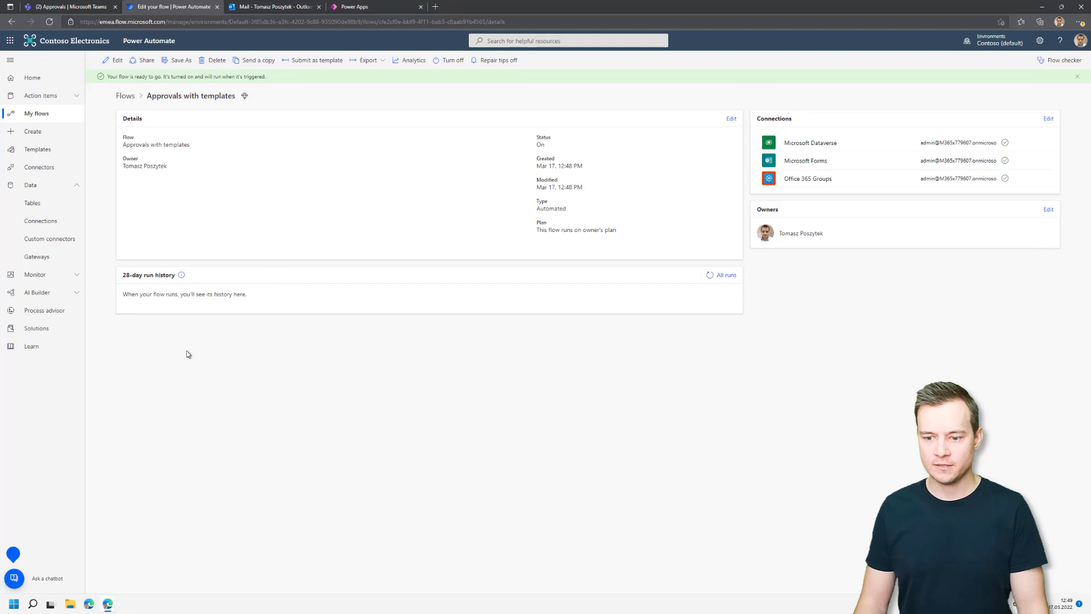
mouse_move(108, 603)
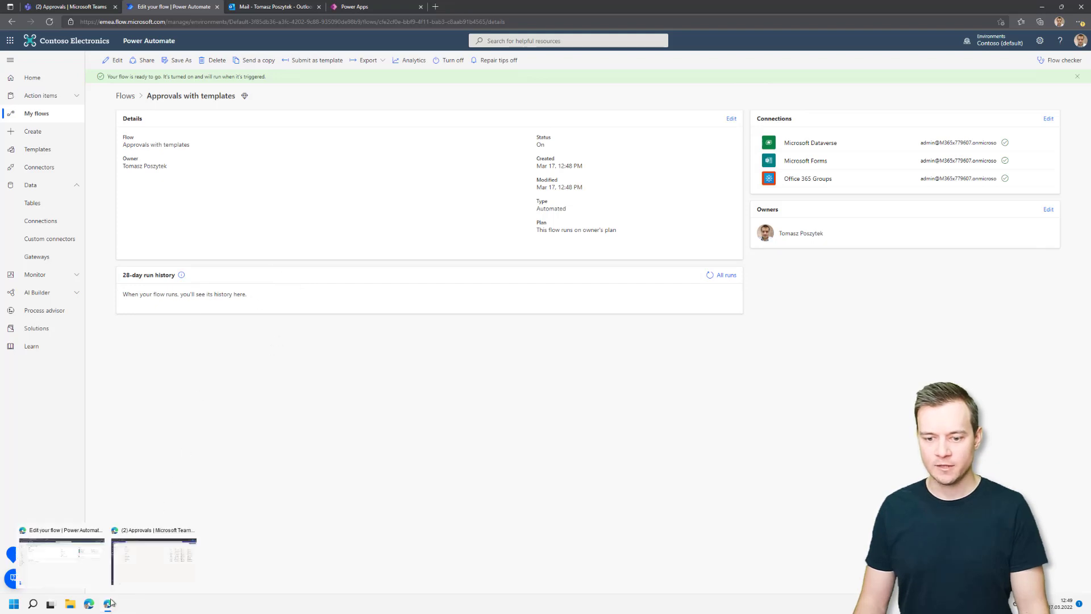
left_click(146, 560)
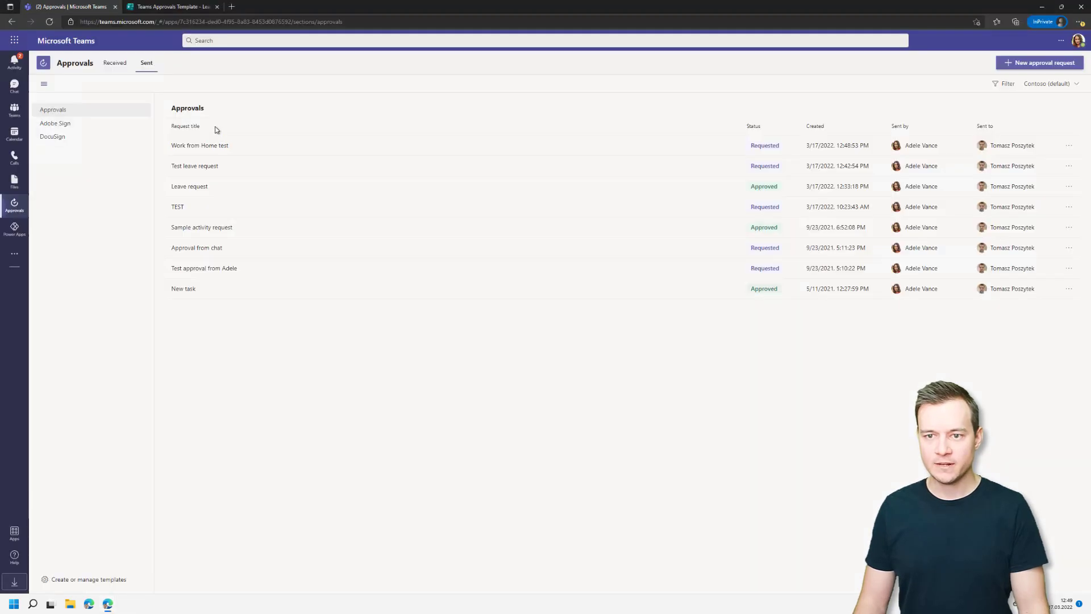
View responses to the Sales and Marketing group's Work from home form, then return to Power Automate.
left_click(180, 7)
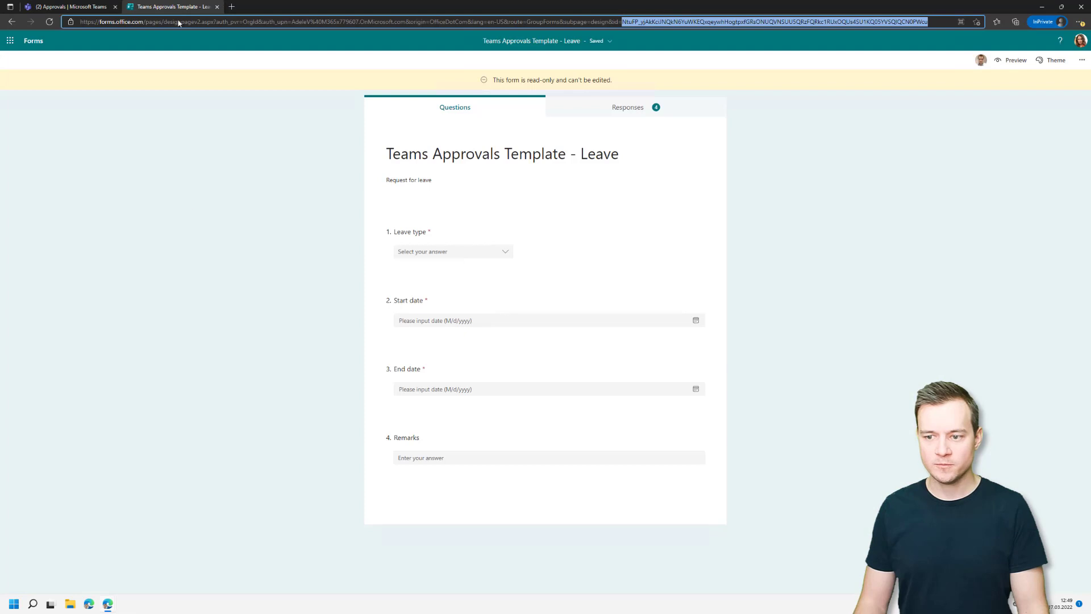
left_click(33, 40)
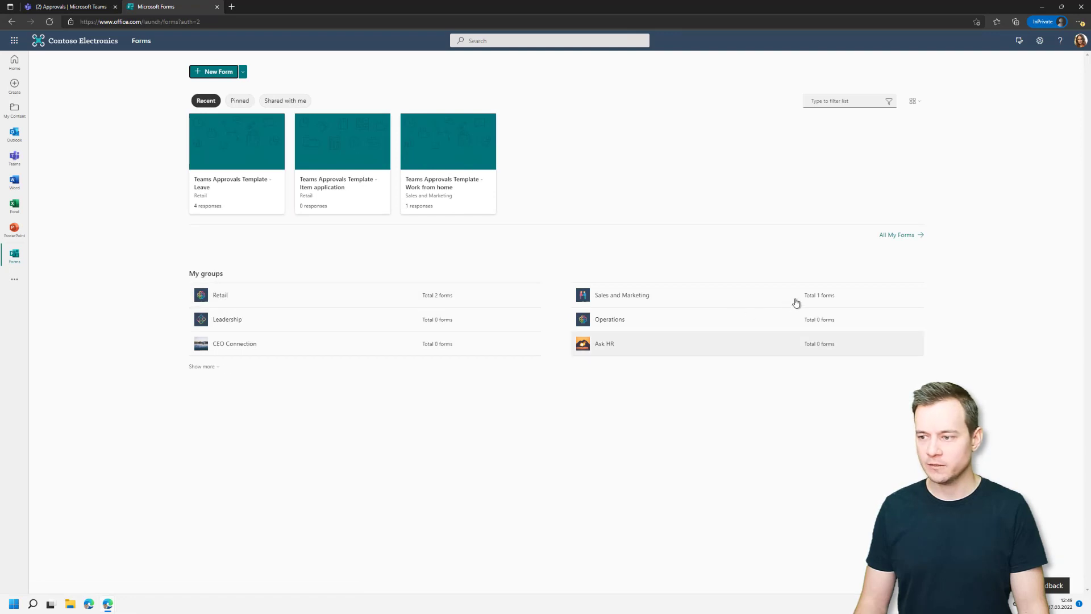
left_click(637, 297)
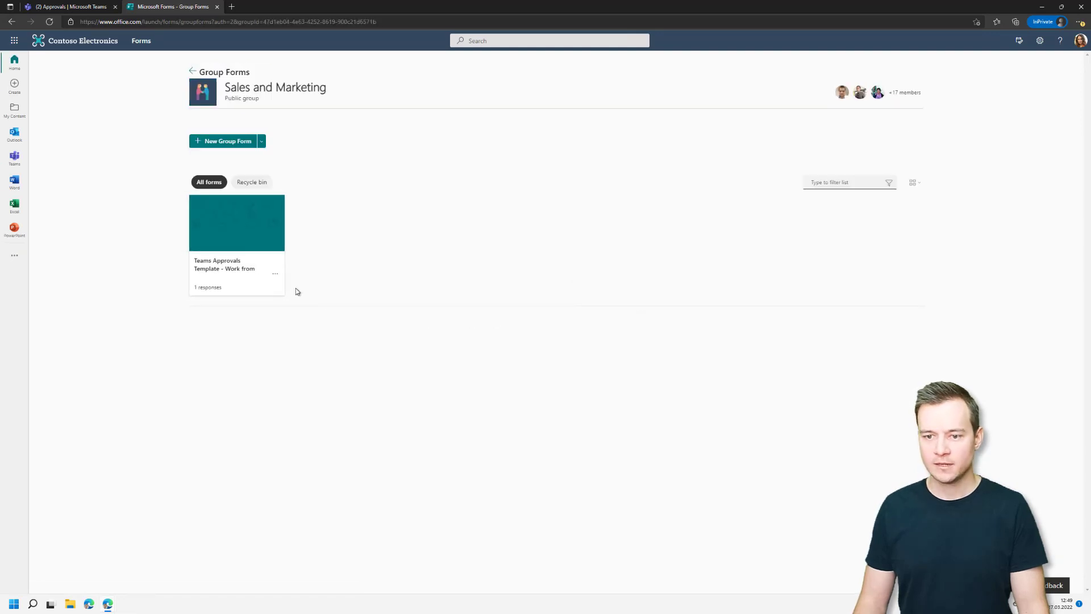
left_click(229, 239)
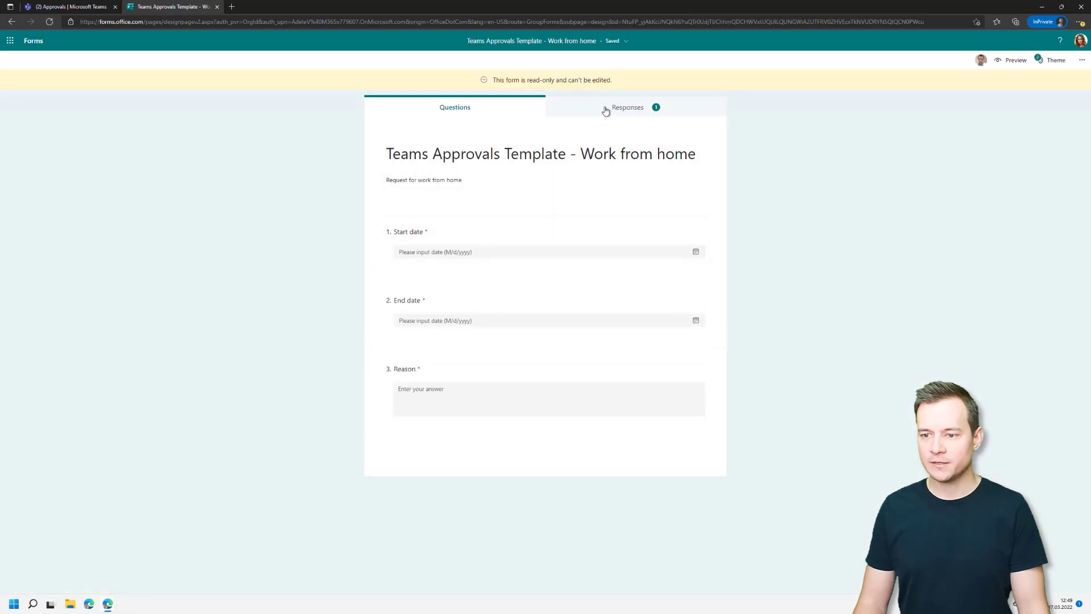
left_click(606, 111)
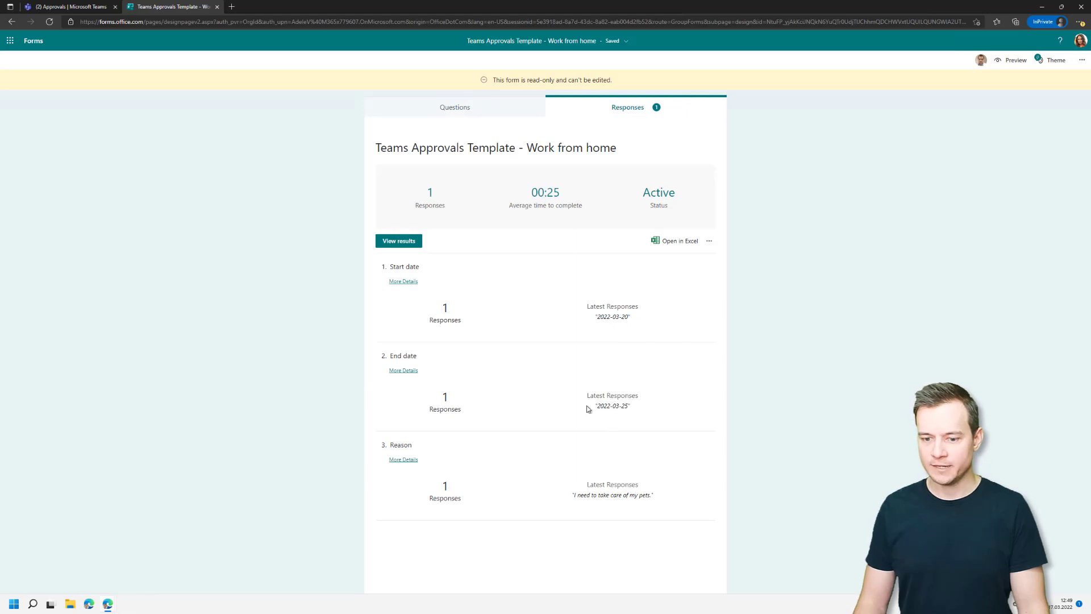
mouse_move(108, 603)
left_click(75, 565)
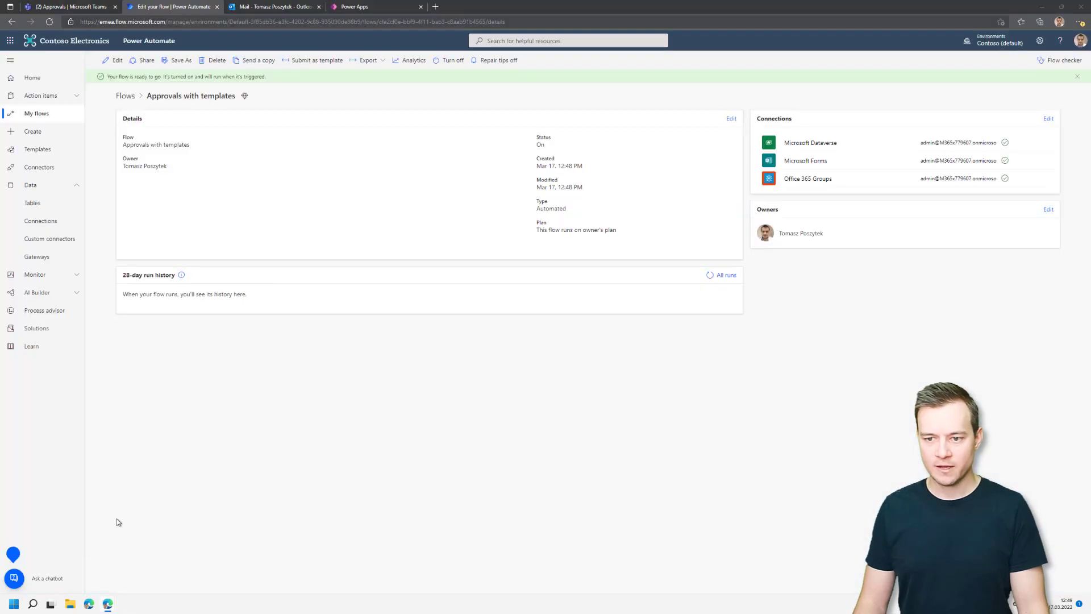
Refresh the run history, open the succeeded run, and inspect the Compose outputs' GUID and form id.
left_click(710, 275)
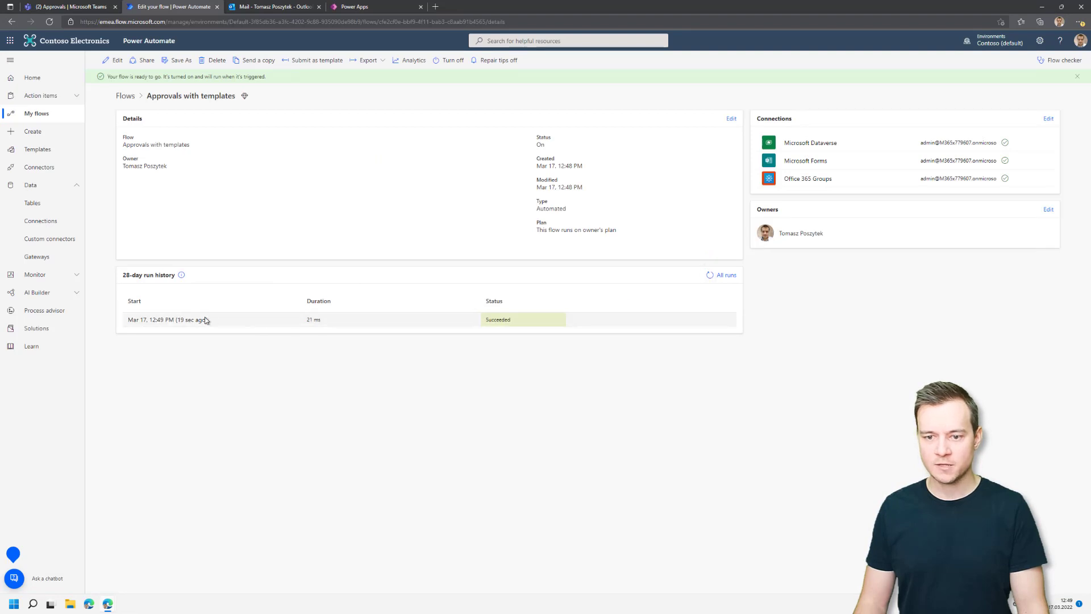
left_click(166, 324)
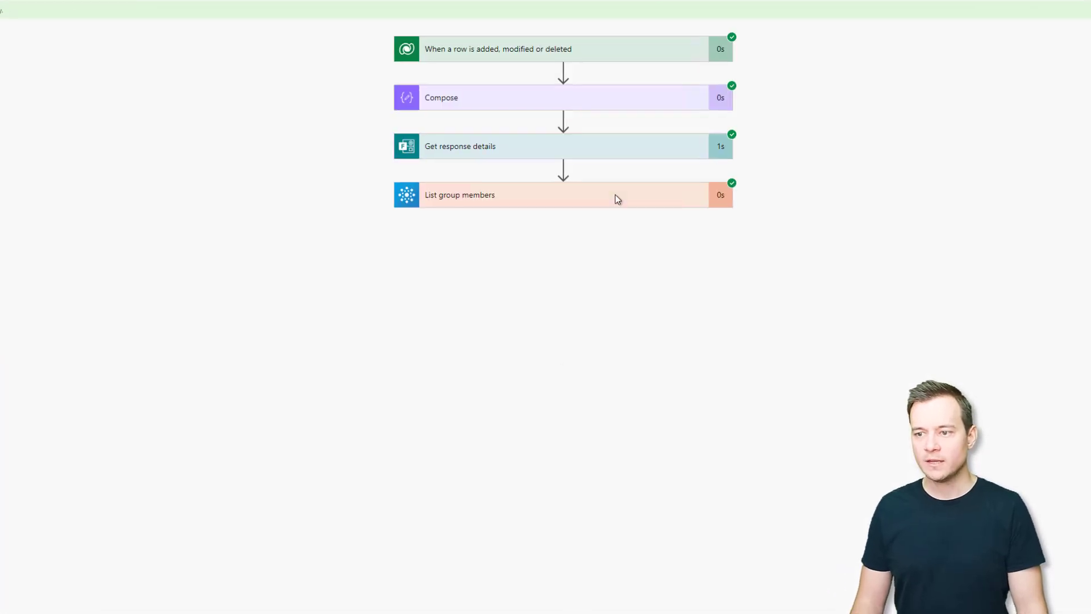
left_click(567, 103)
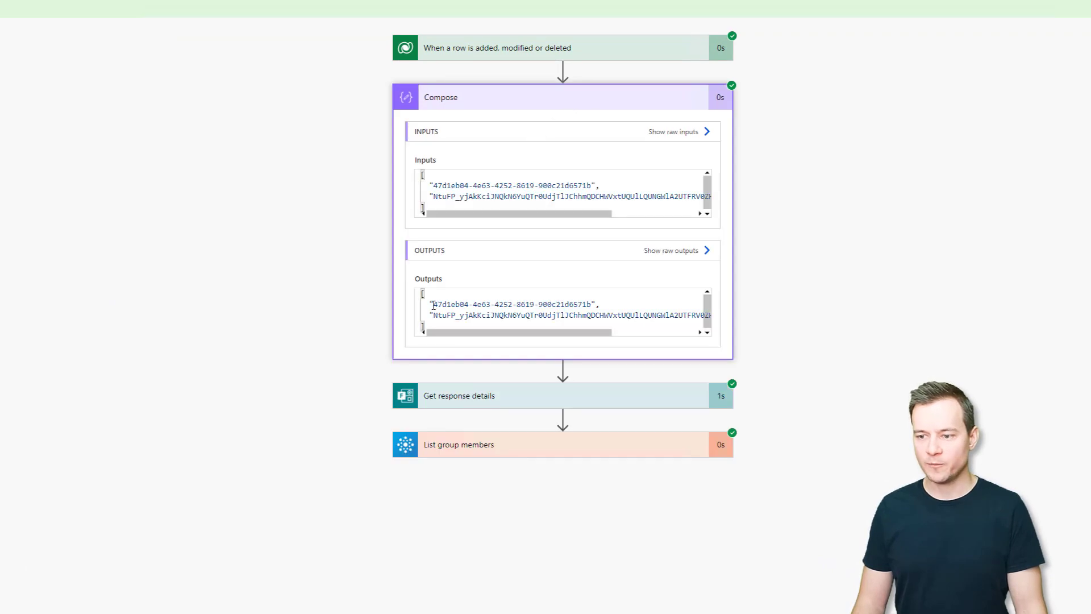
left_click_drag(437, 302, 593, 302)
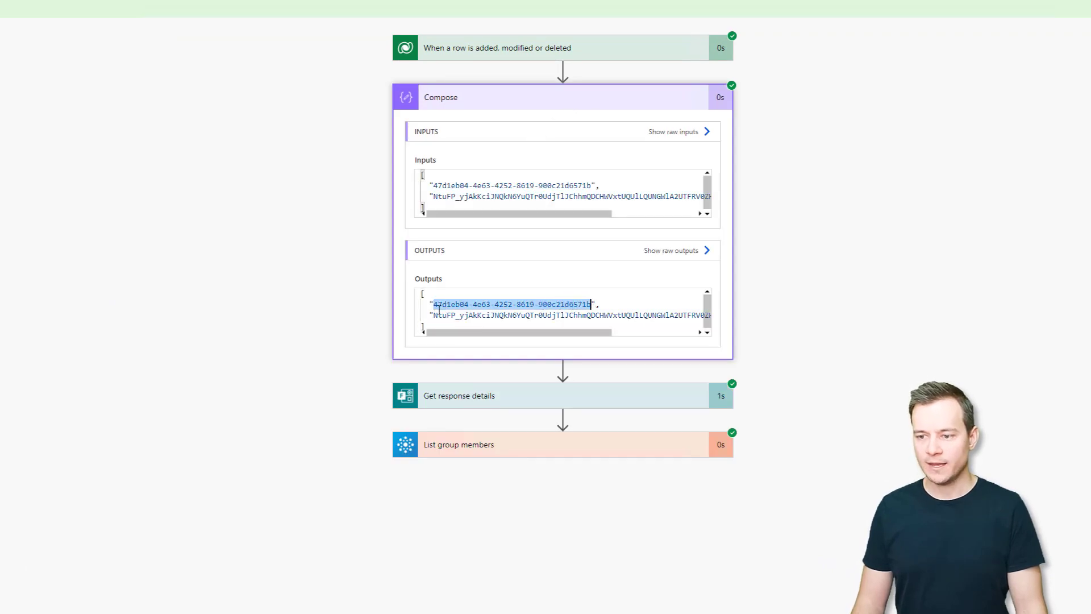
left_click_drag(433, 314, 565, 315)
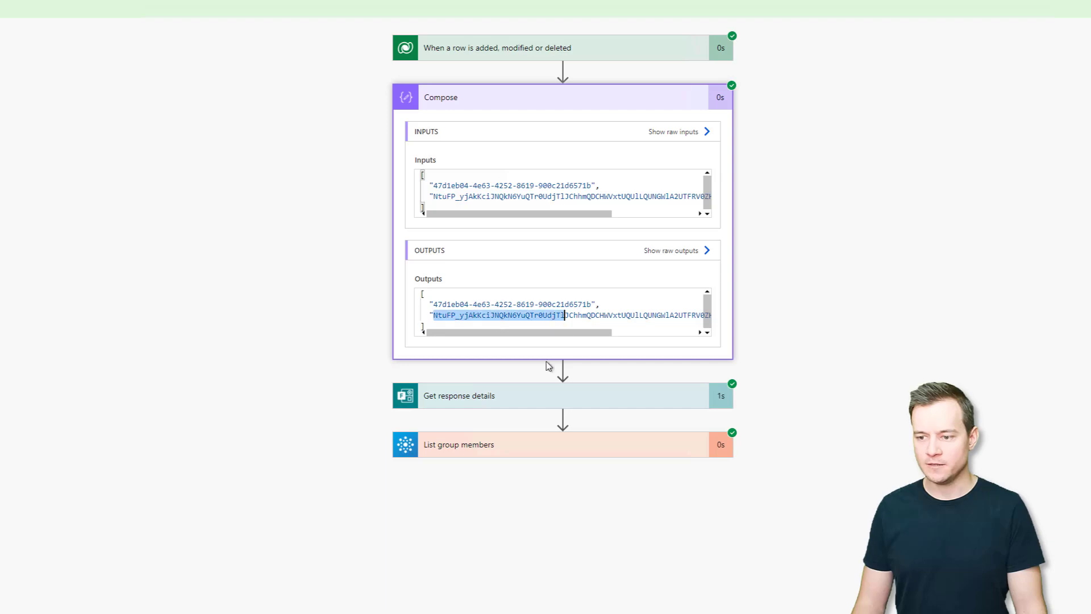
Expand Get response details and review its returned dates and reason.
left_click(602, 398)
scroll(824, 392, "down", 3)
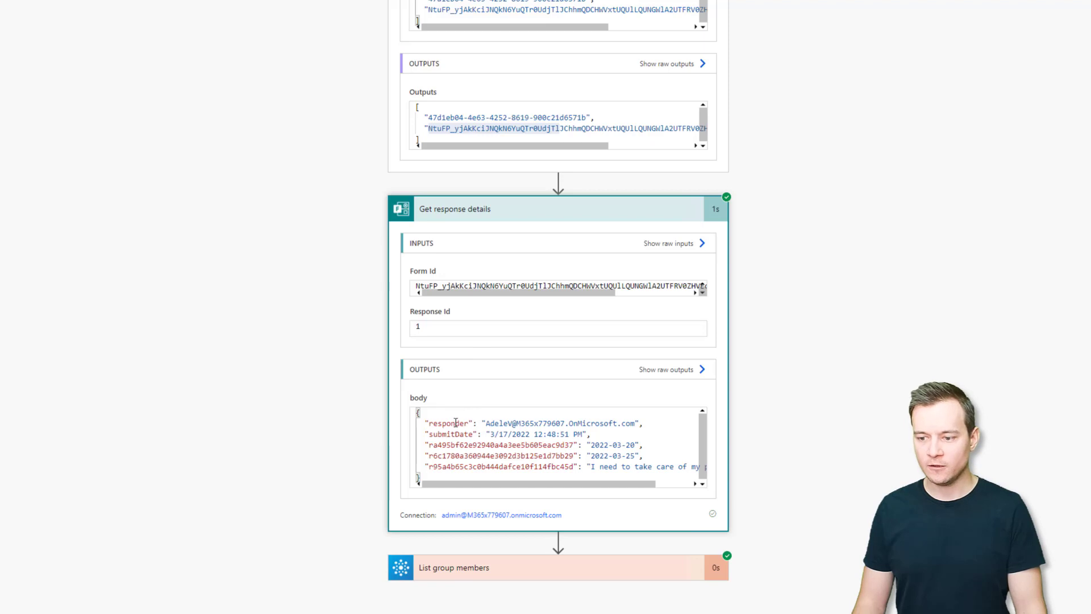
scroll(555, 437, "down", 1)
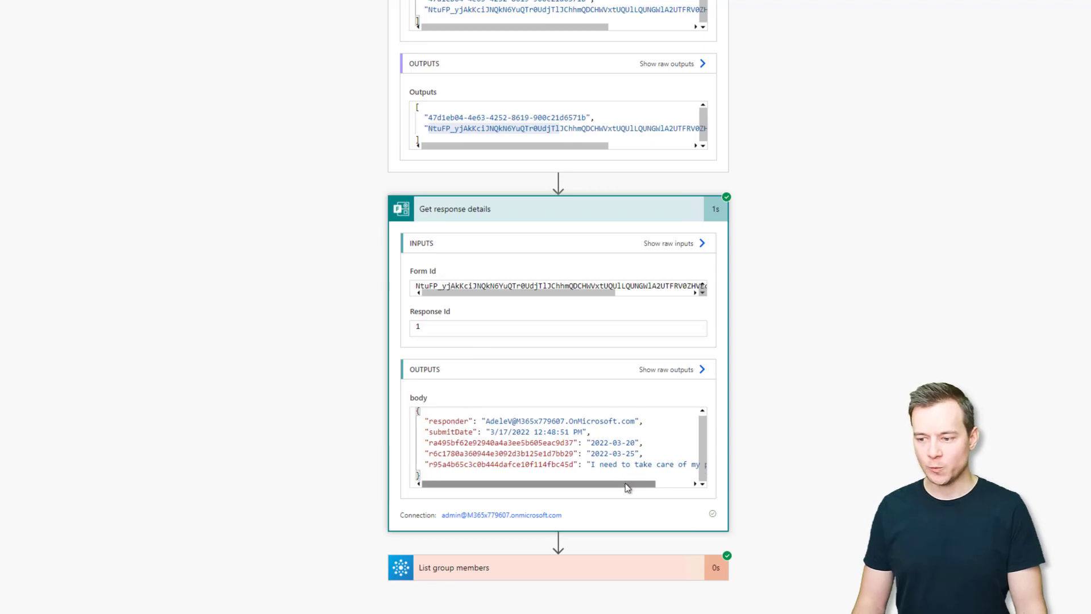
left_click_drag(625, 483, 667, 486)
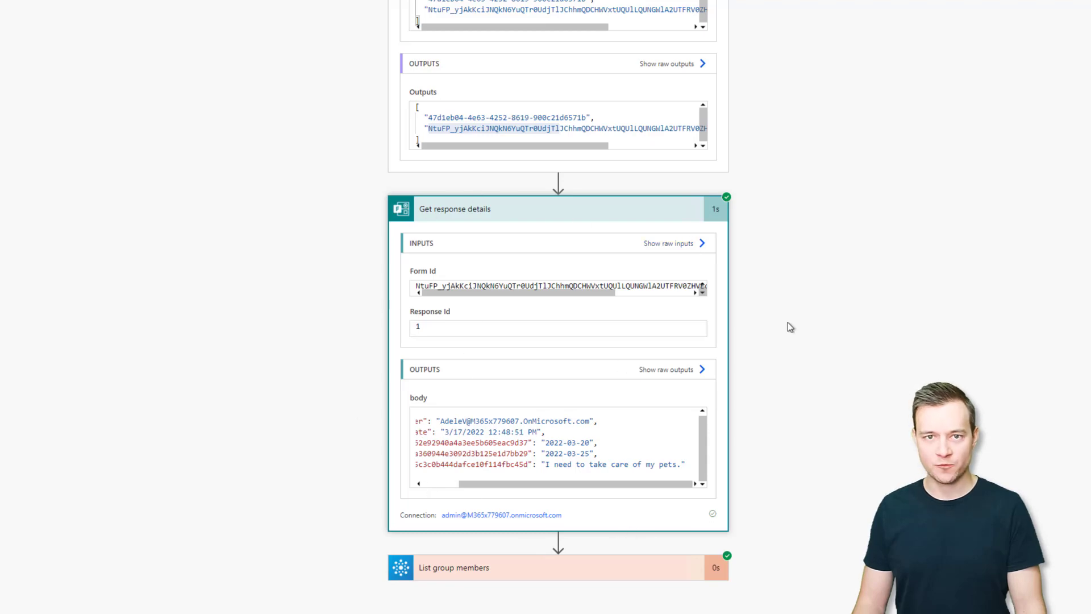
scroll(788, 322, "up", 2)
scroll(558, 307, "up", 2)
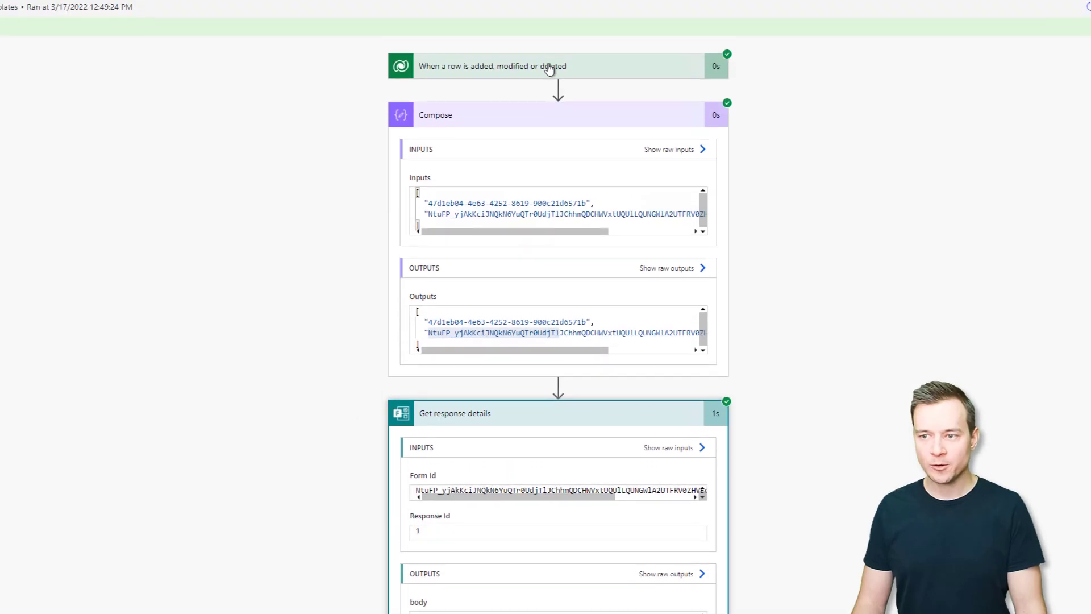
Show the trigger's raw outputs, highlighting Work from home, Templates and 'Work from Home test' values.
left_click(487, 72)
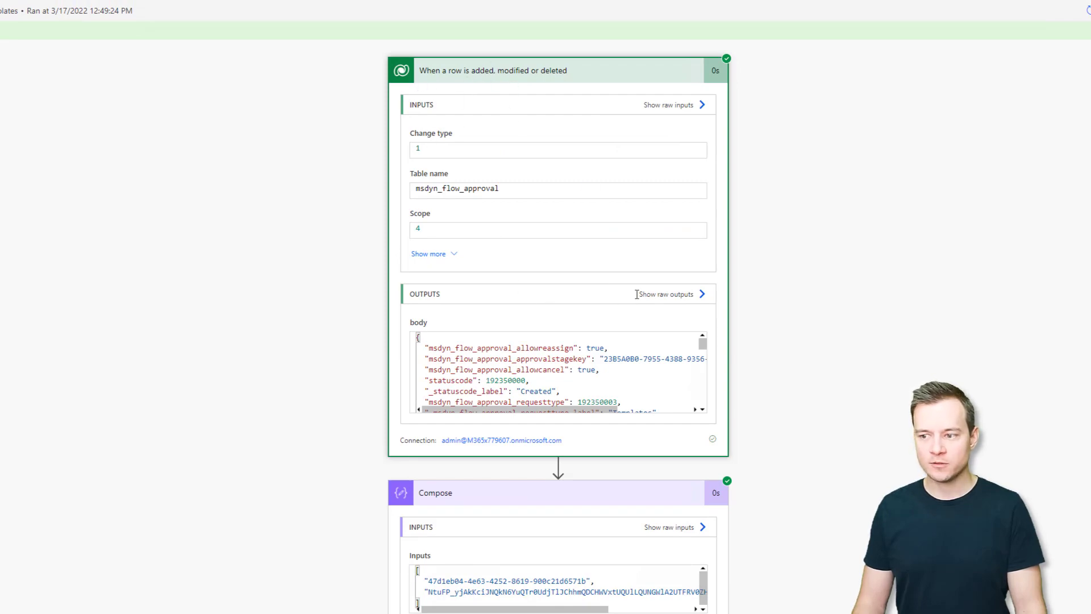
left_click(666, 295)
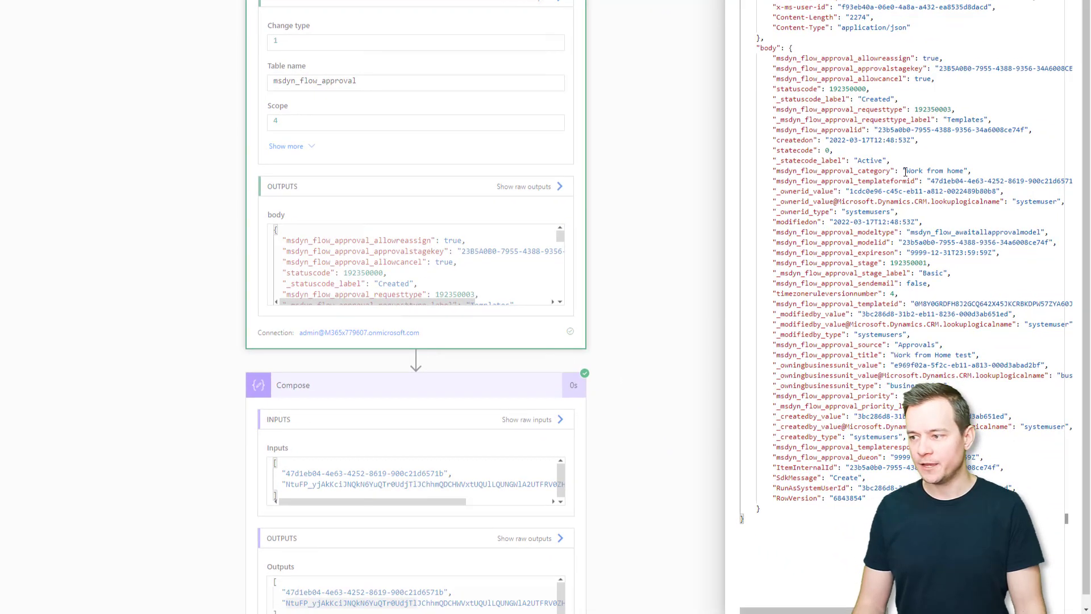
left_click_drag(903, 170, 963, 170)
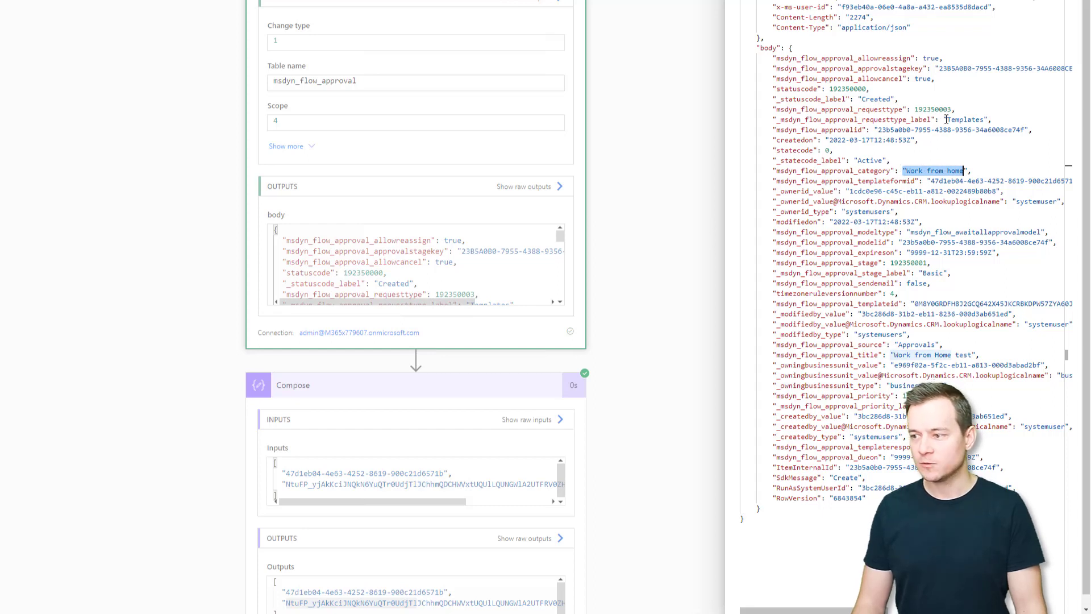
left_click_drag(946, 119, 983, 120)
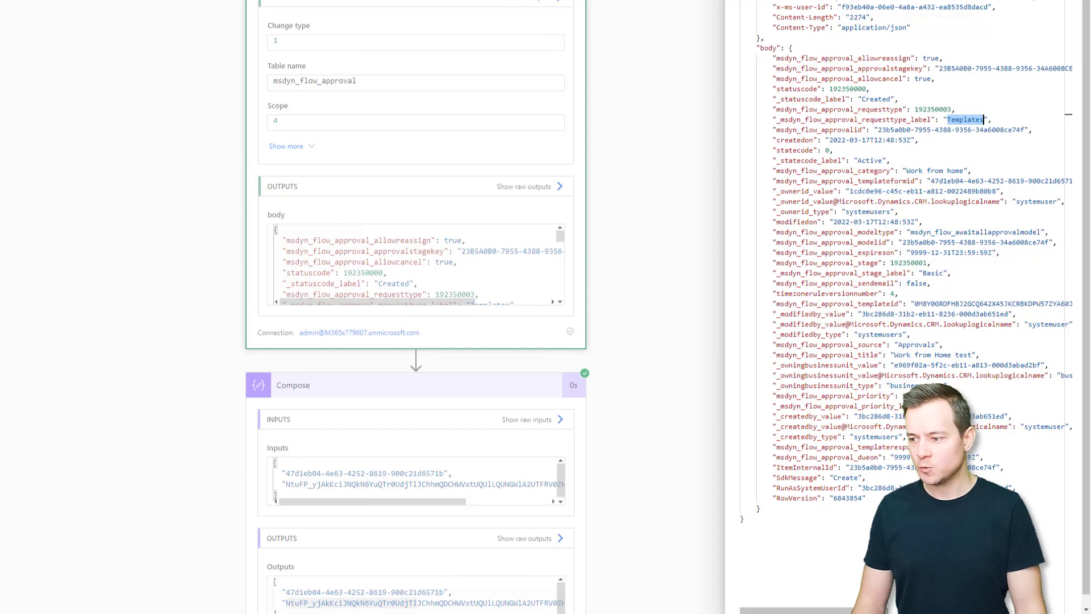
left_click_drag(893, 354, 971, 354)
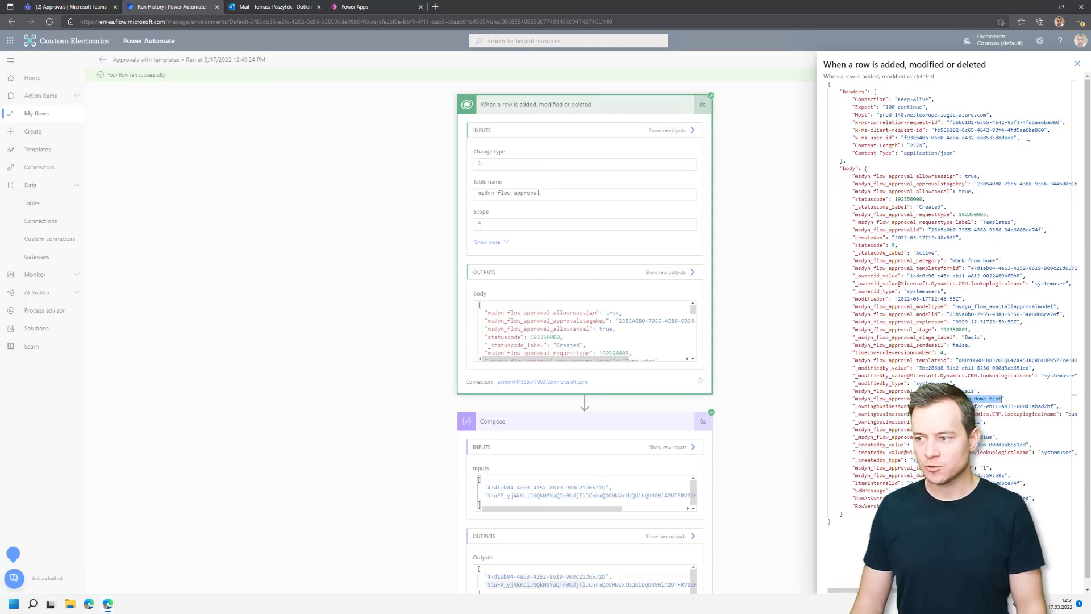
Swap the trigger's raw outputs for List group members' raw JSON, showing status 200 and group users.
left_click(1077, 63)
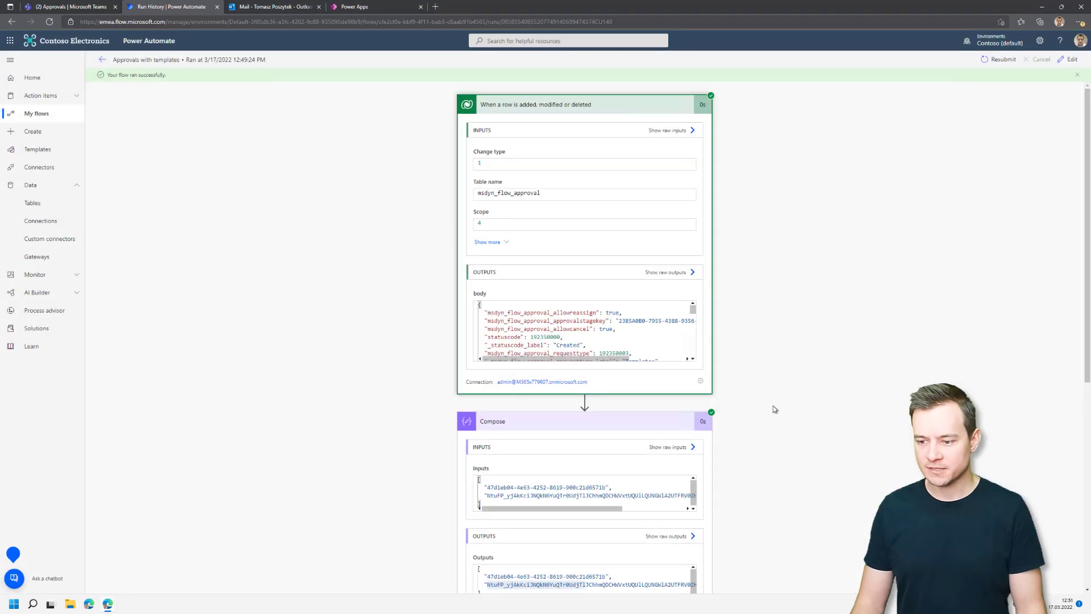
scroll(774, 407, "down", 5)
left_click(667, 562)
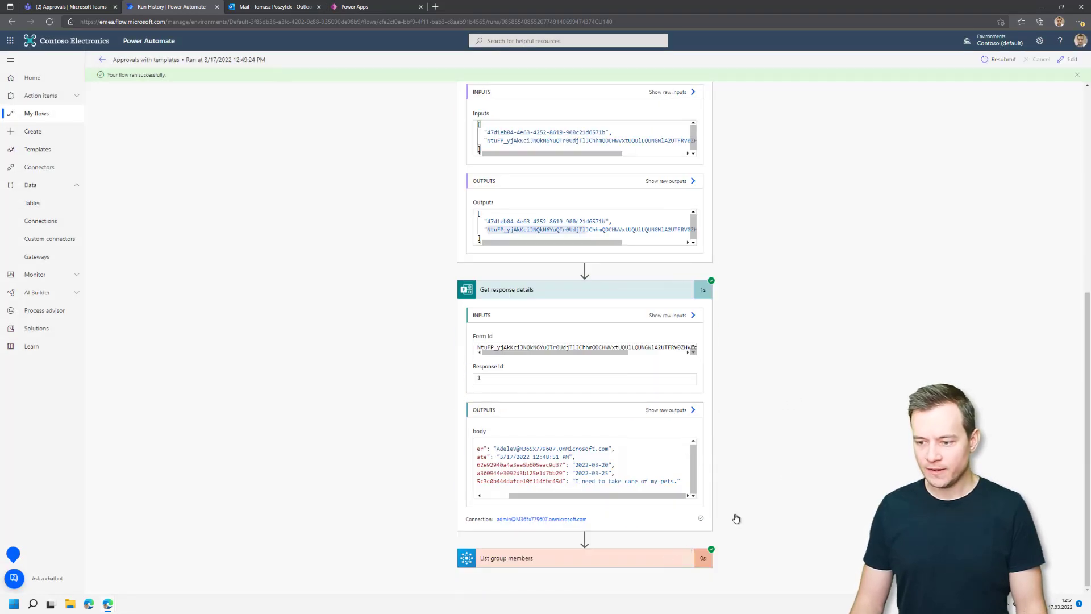
scroll(797, 446, "down", 3)
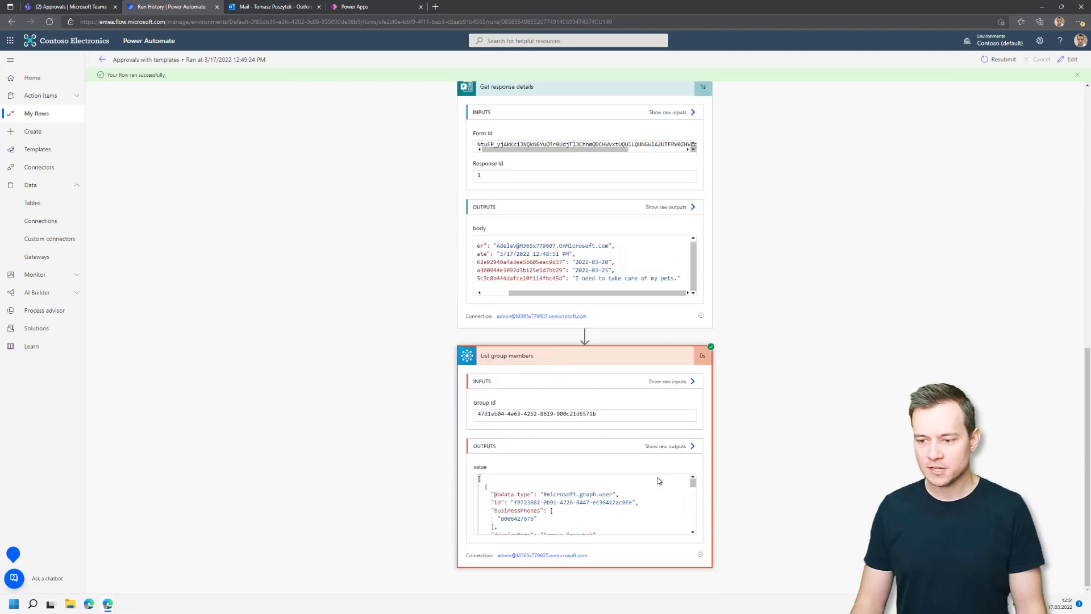
left_click(677, 447)
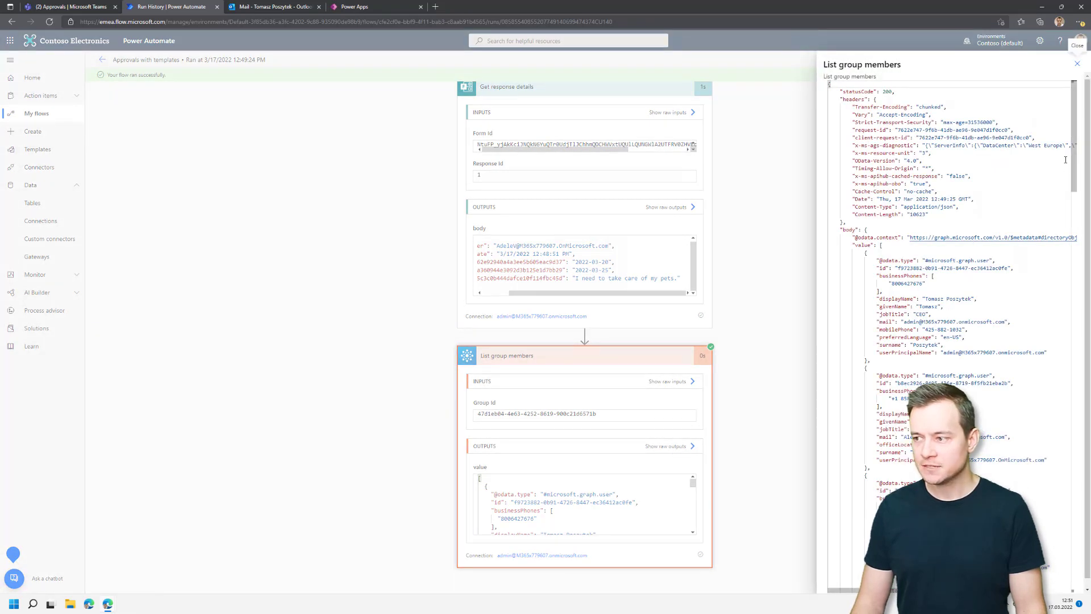
left_click_drag(1073, 179, 1066, 97)
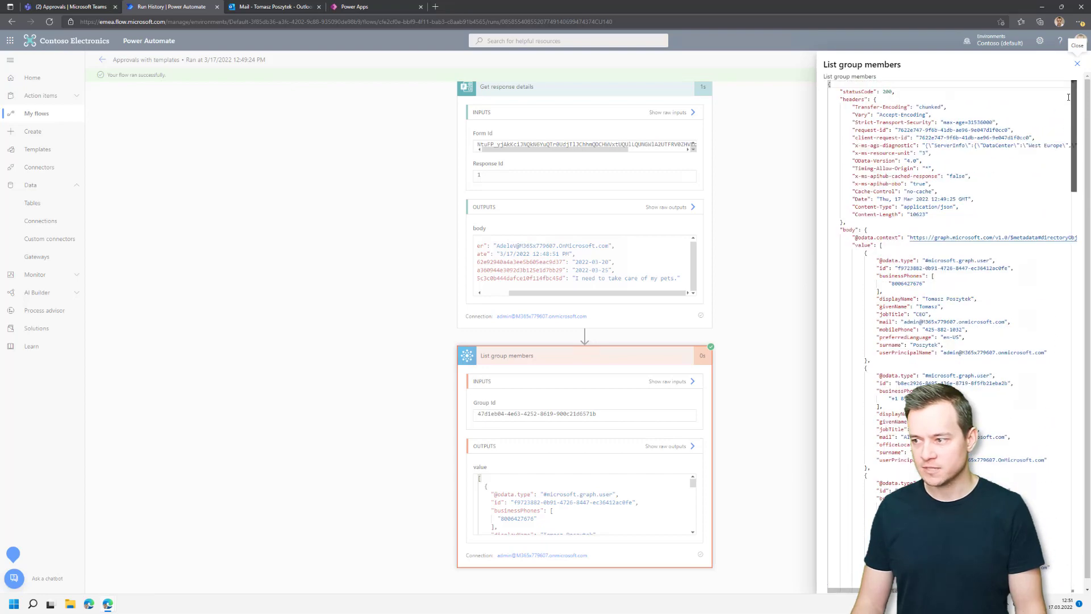